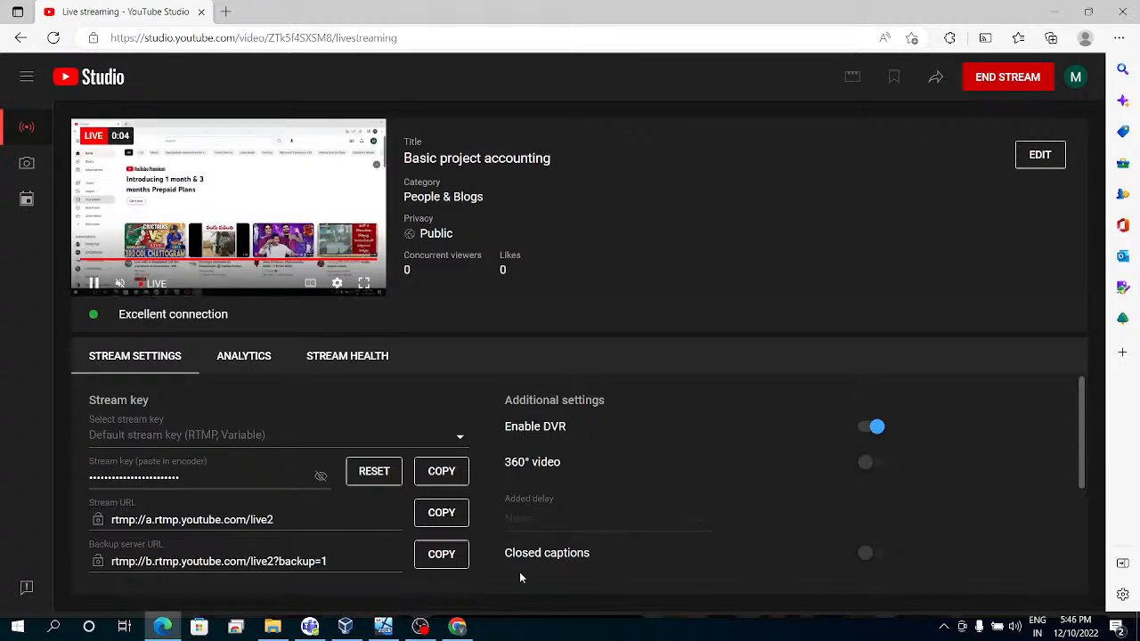
Step: Switch to the D365 Vini virtual machine and open the Project management and accounting module in the USMF company
mouse_move(461, 630)
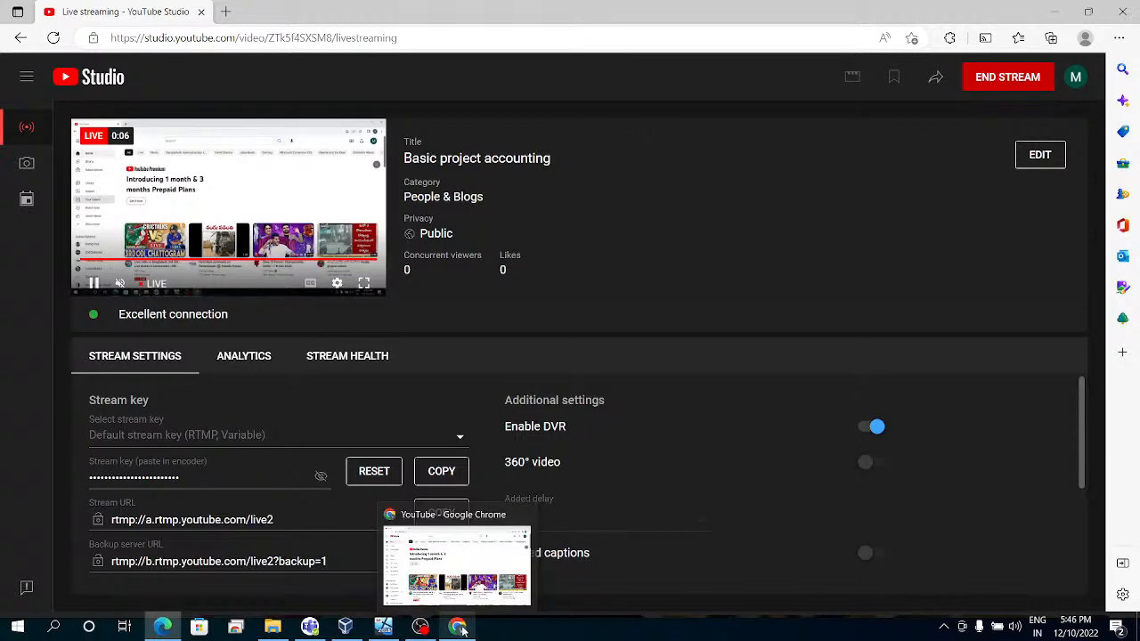
left_click(385, 628)
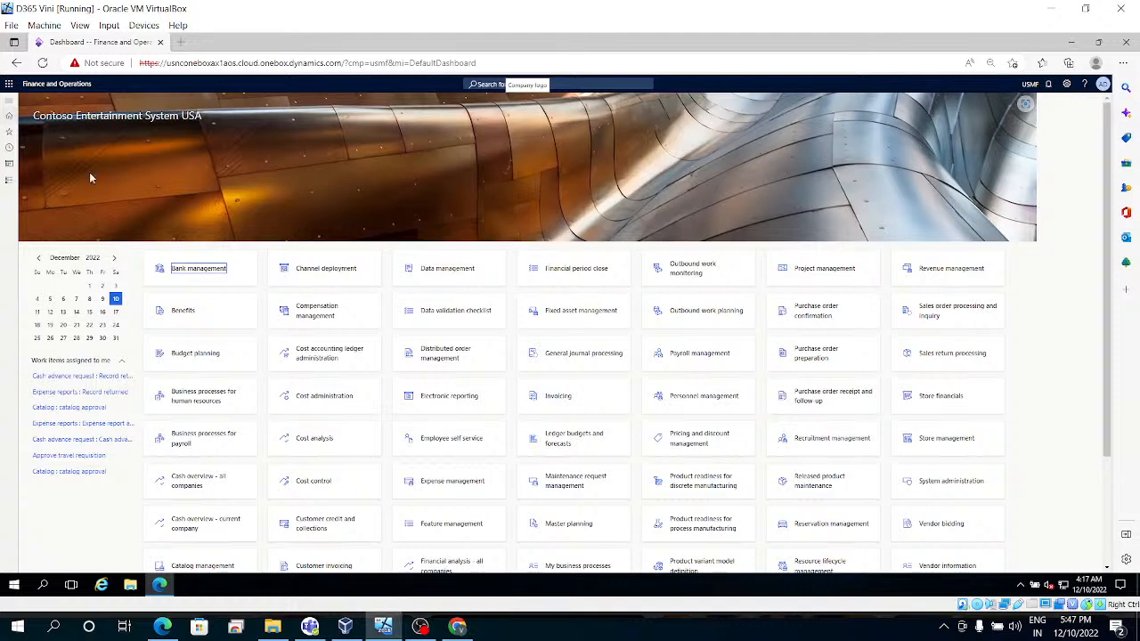
left_click(9, 182)
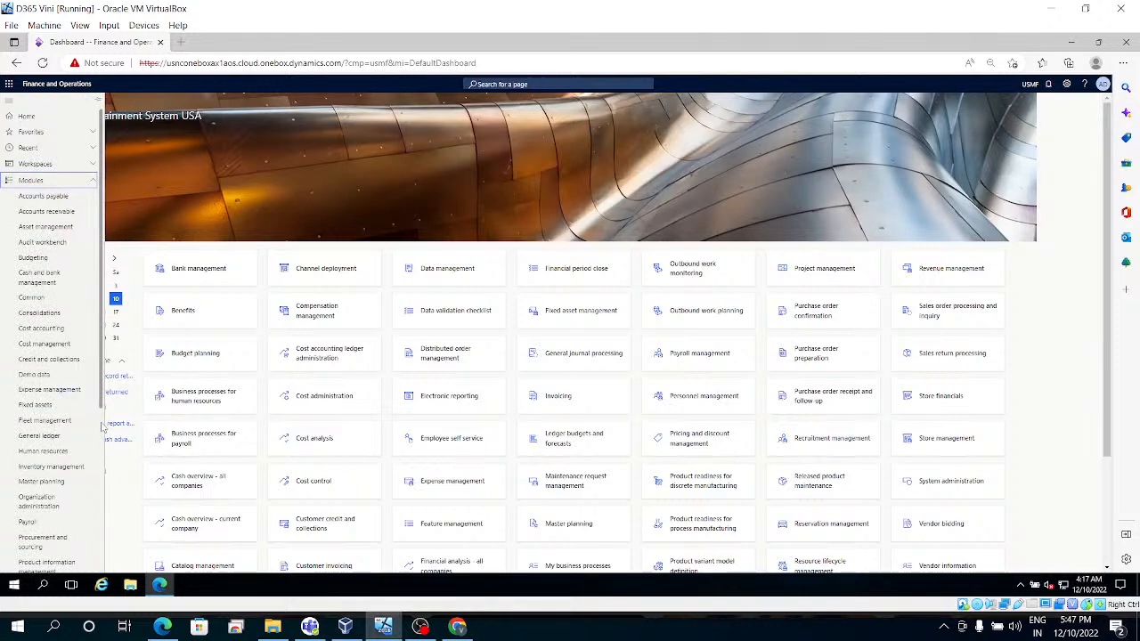
scroll(103, 428, "down", 3)
left_click(56, 365)
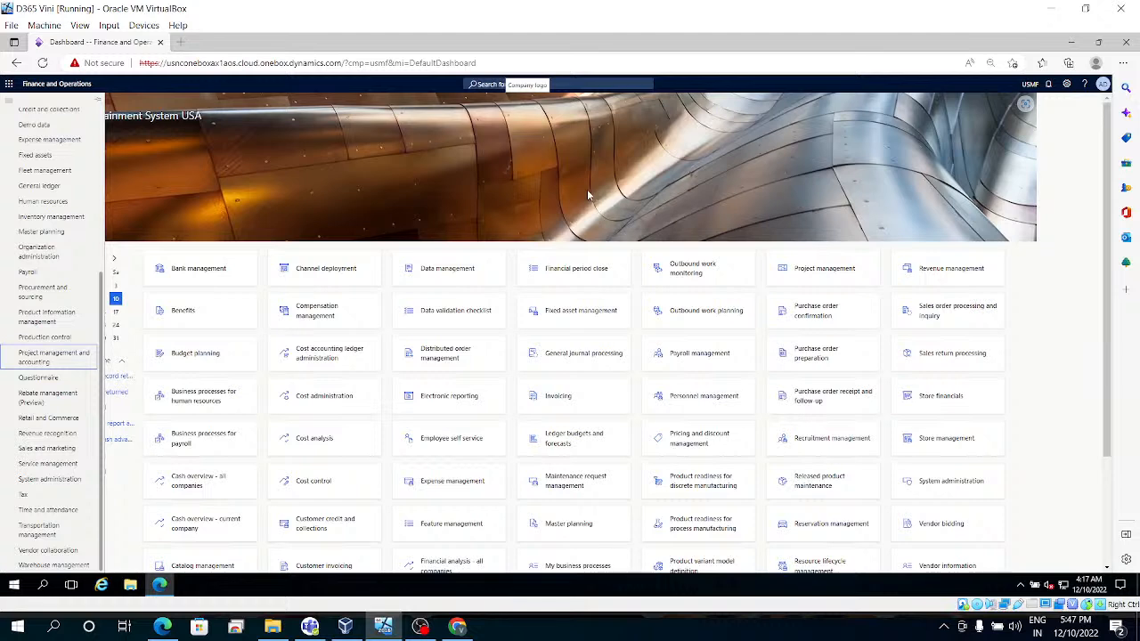
left_click(78, 361)
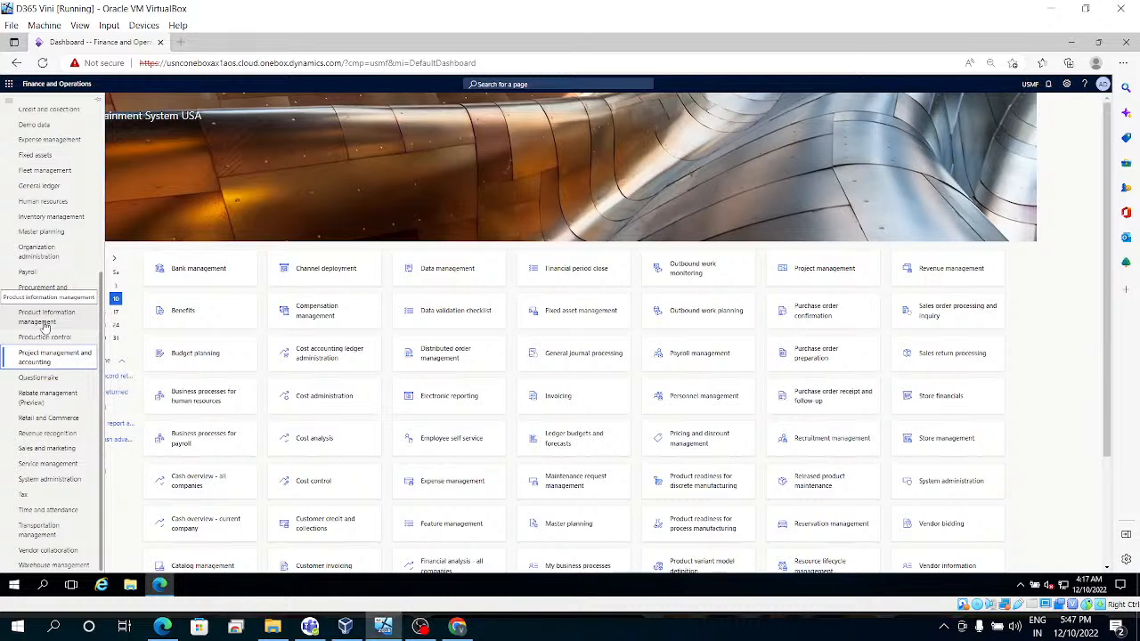
Step: Try to open Project management and accounting from a second D365 session in a new browser tab, using the DAT company
left_click(185, 44)
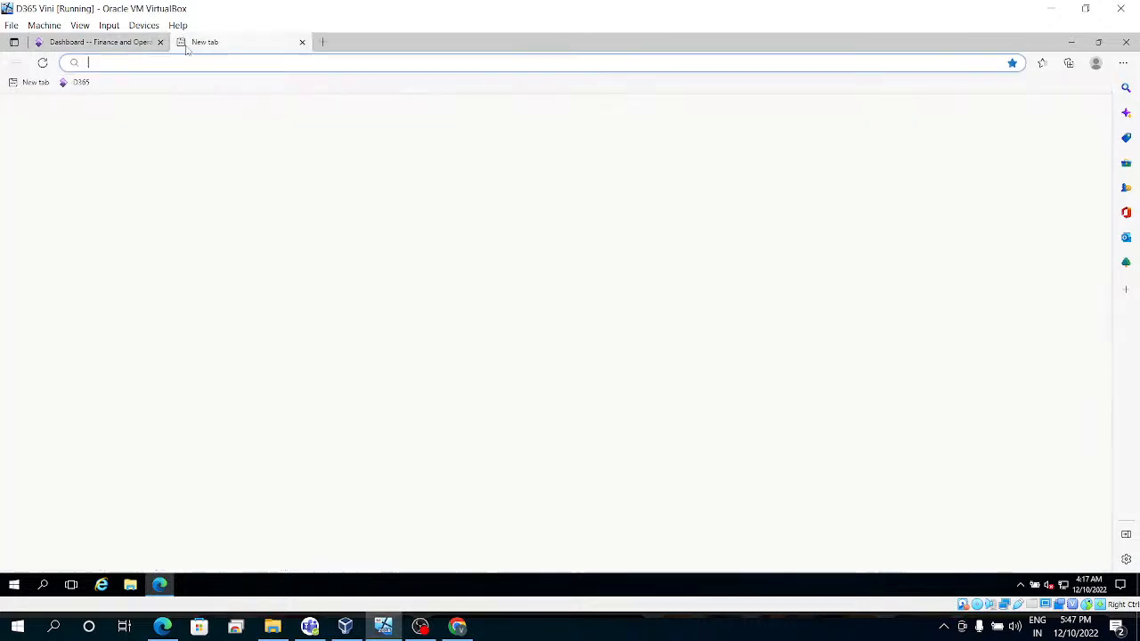
left_click(75, 84)
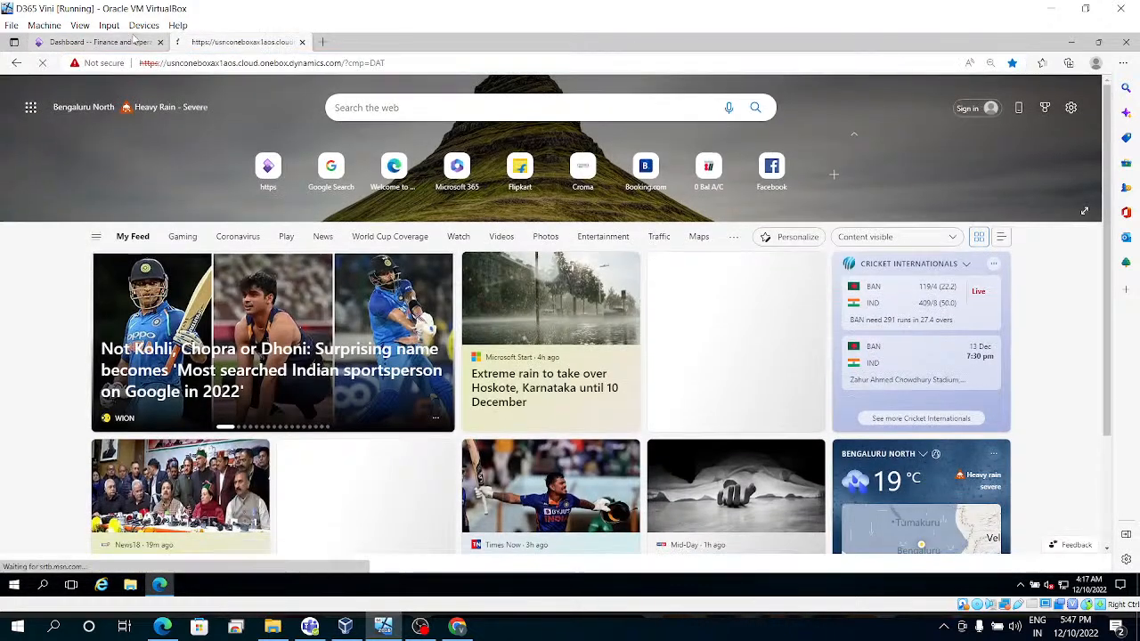
left_click(134, 41)
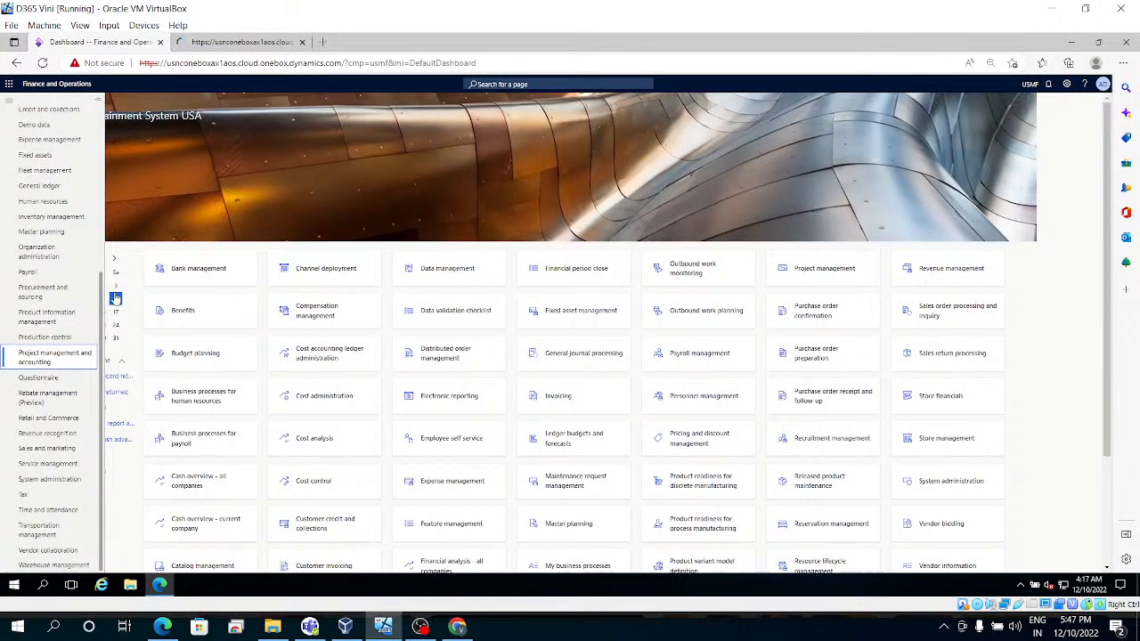
left_click(58, 322)
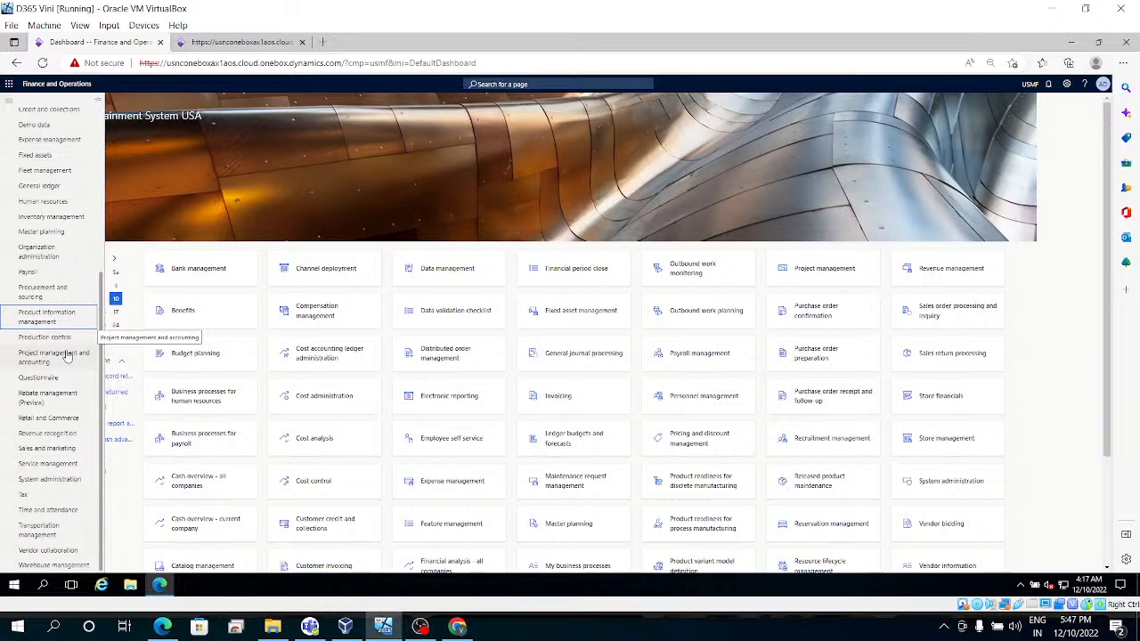
left_click(66, 355)
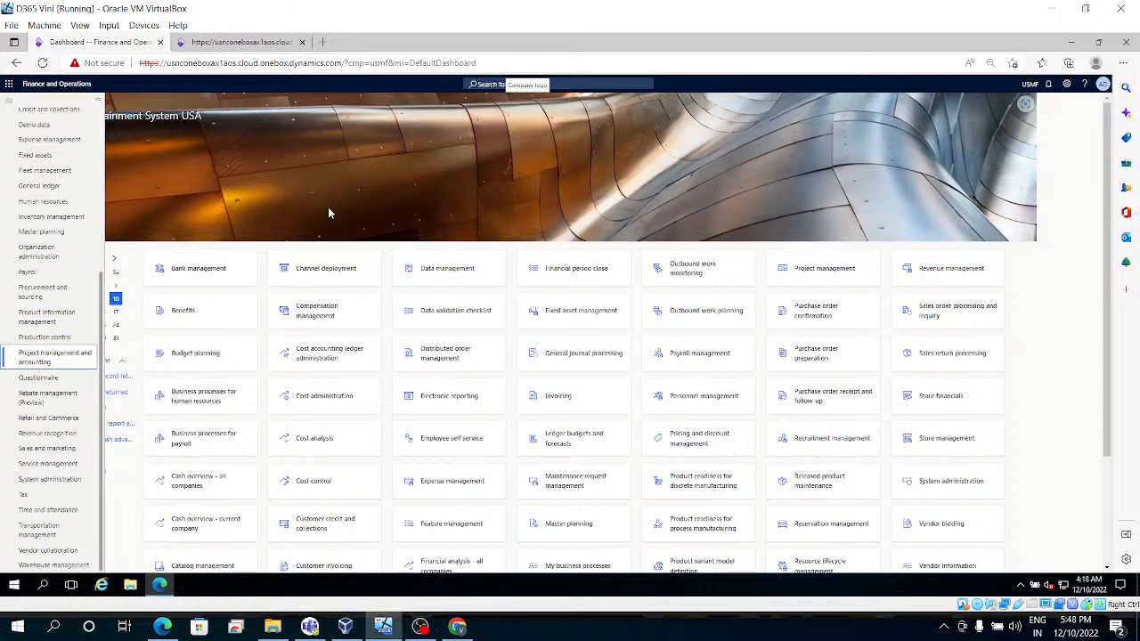
left_click(248, 46)
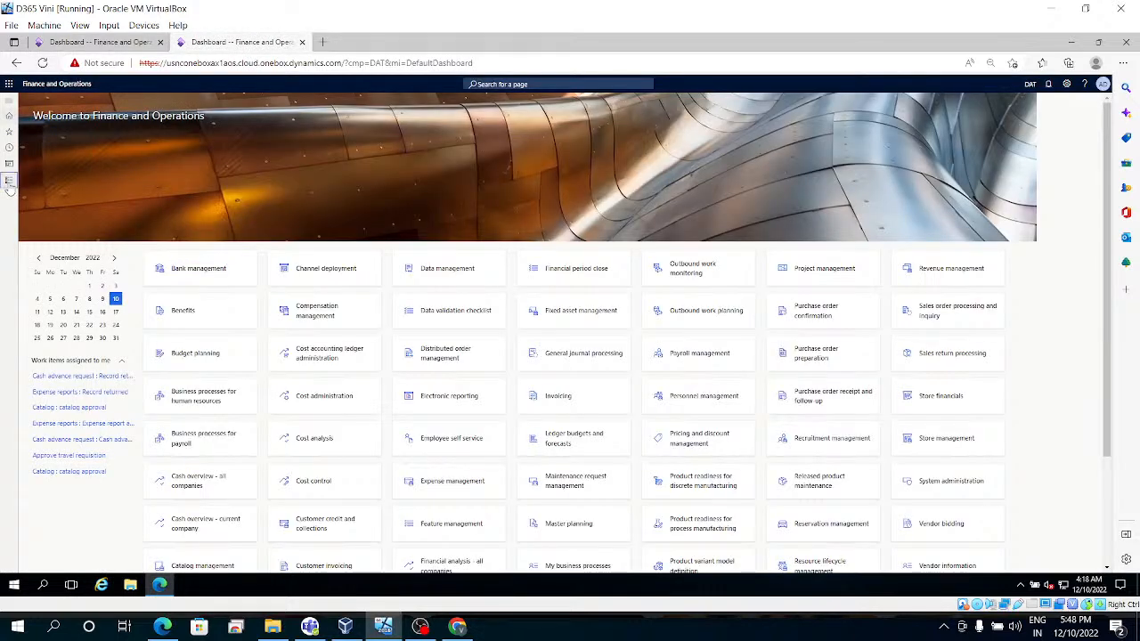
left_click(8, 182)
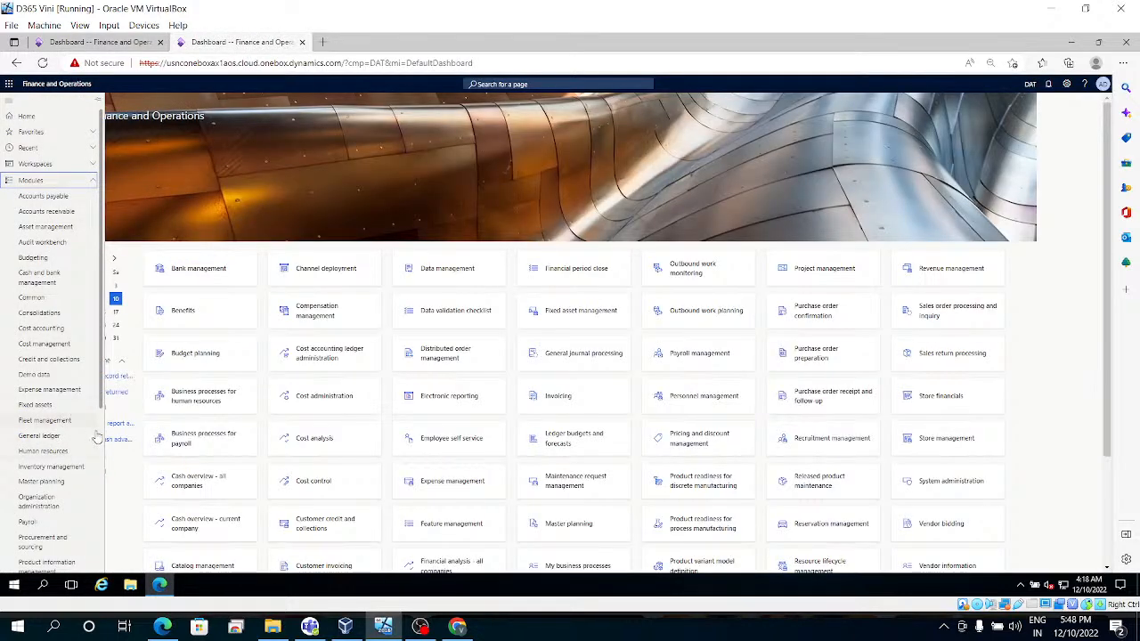
scroll(82, 364, "down", 3)
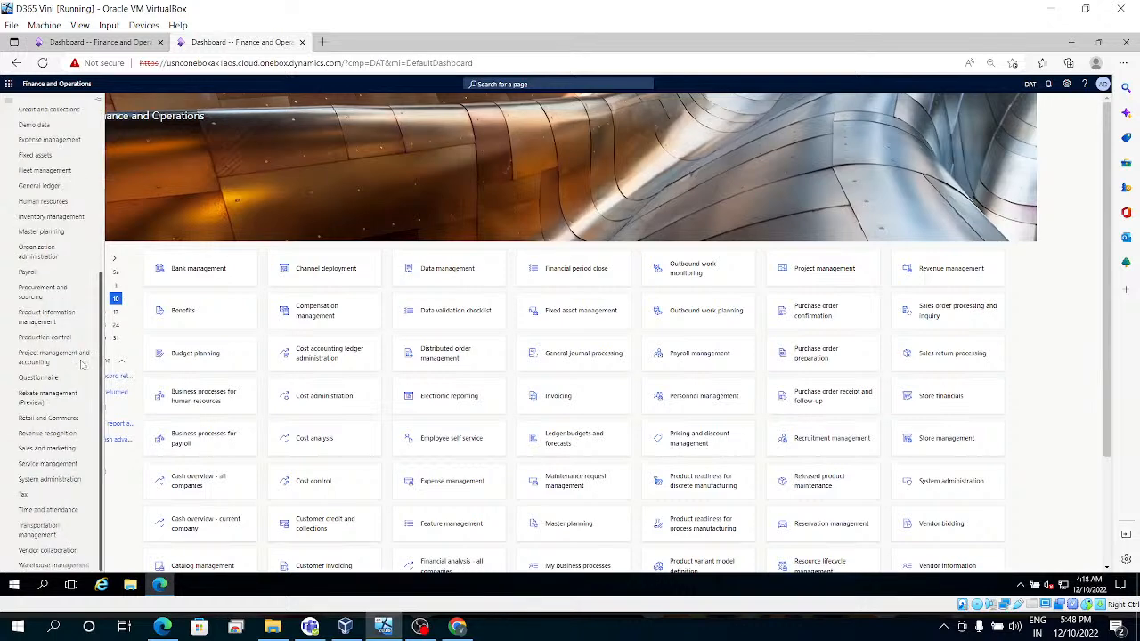
left_click(55, 356)
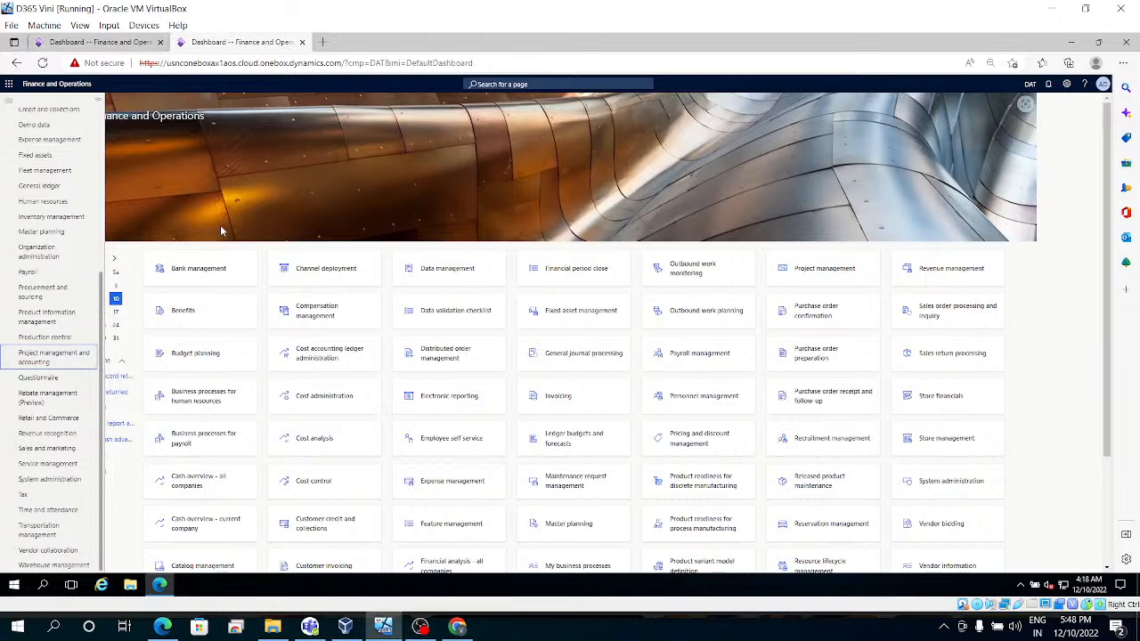
Step: Get past the Windows updates notice and close the Settings window it opens
left_click(115, 45)
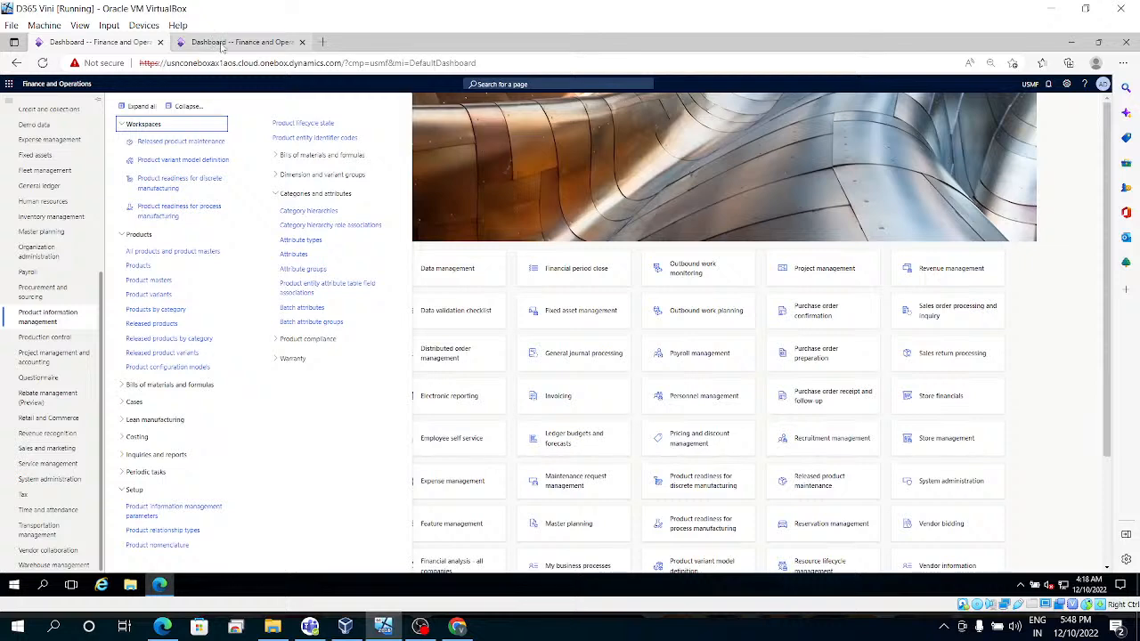
left_click(222, 45)
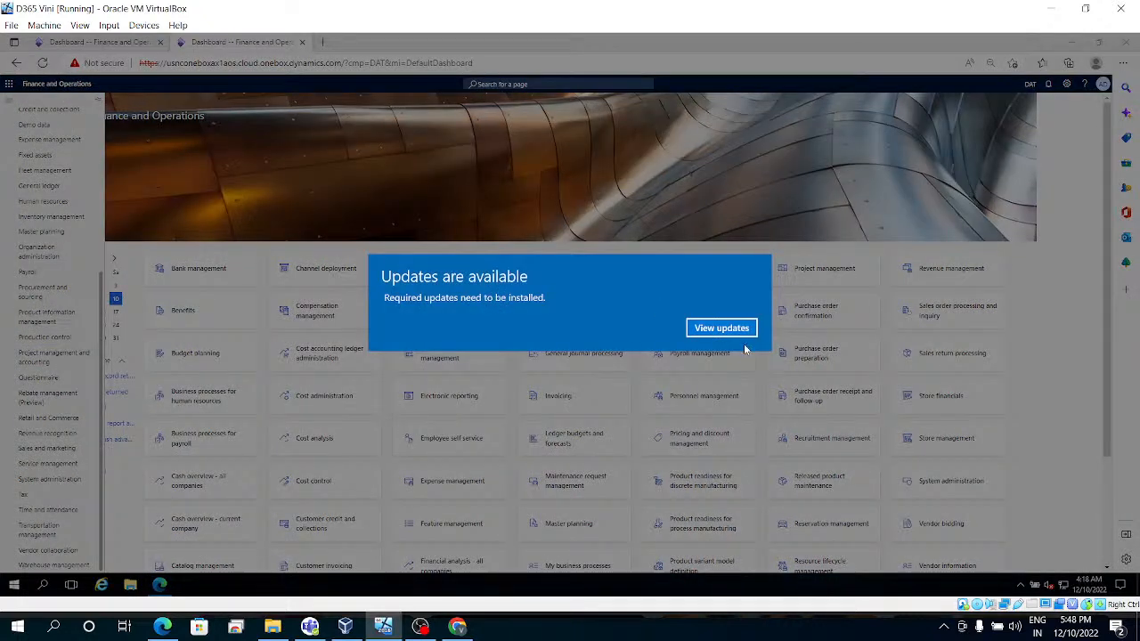
left_click(730, 334)
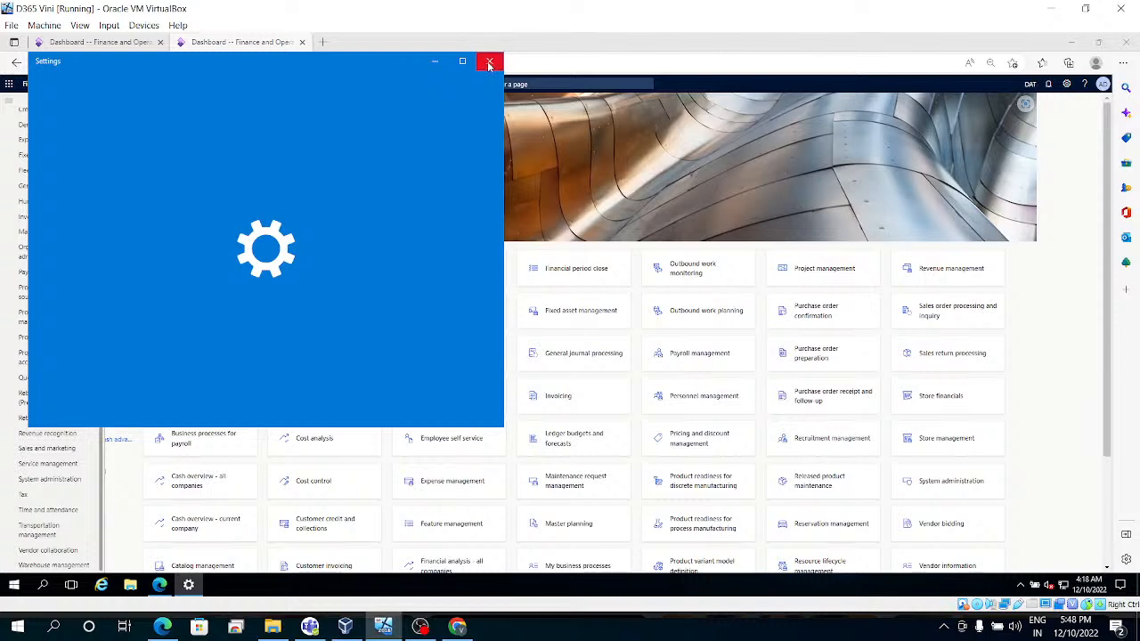
left_click(489, 64)
Step: Open the Project groups page of Project management and accounting in the USMF company and close the extra browser tab
left_click(90, 46)
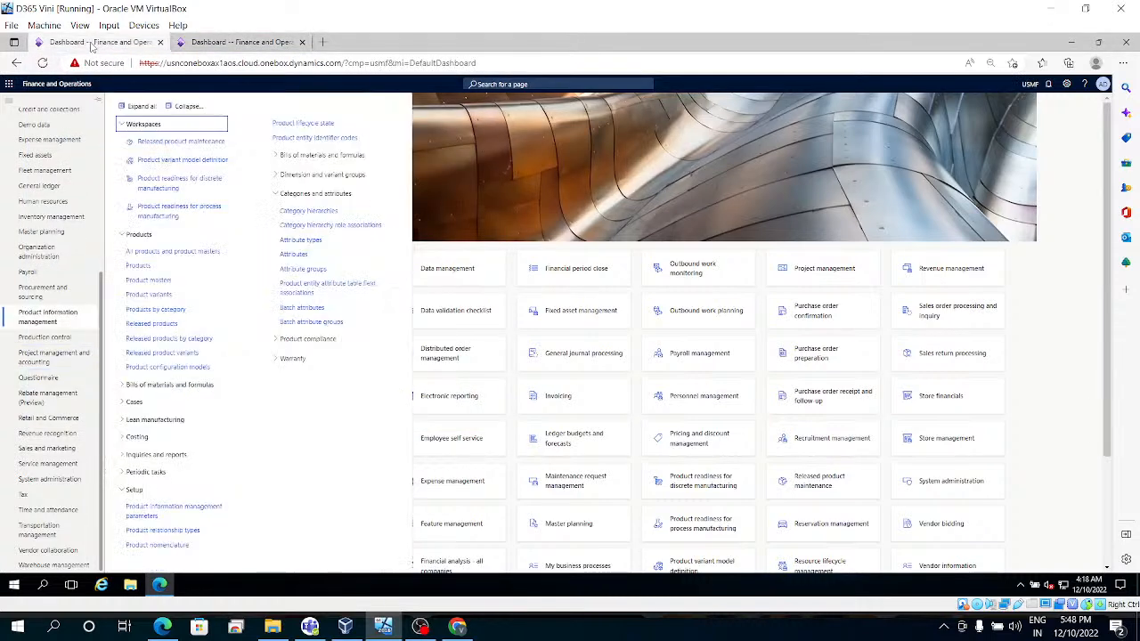
left_click(71, 357)
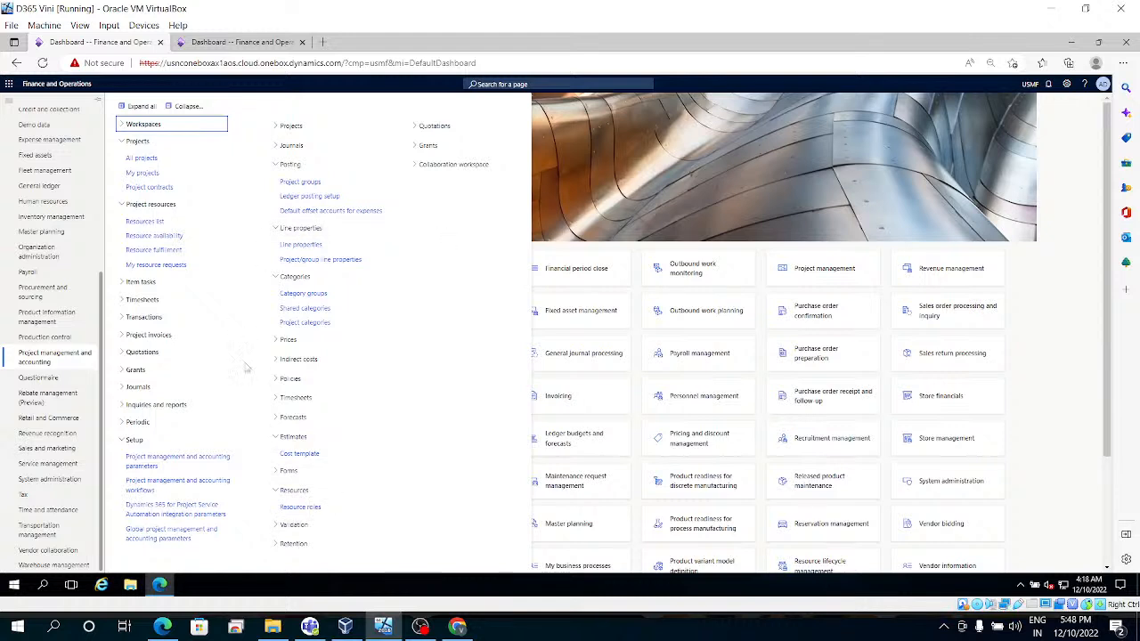
left_click(300, 127)
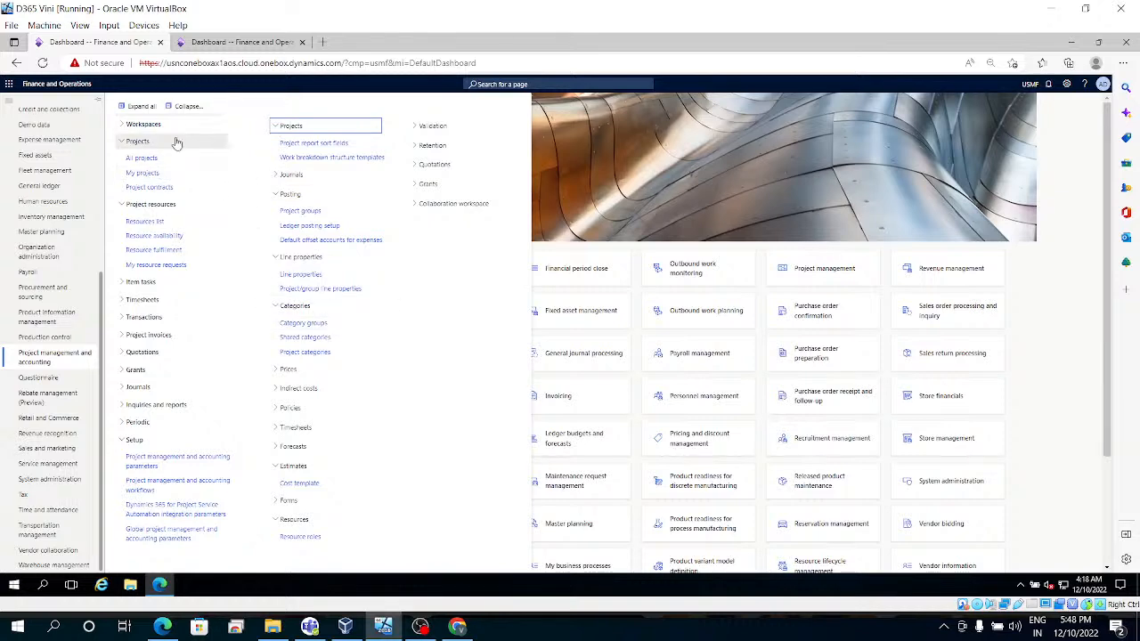
left_click(312, 217)
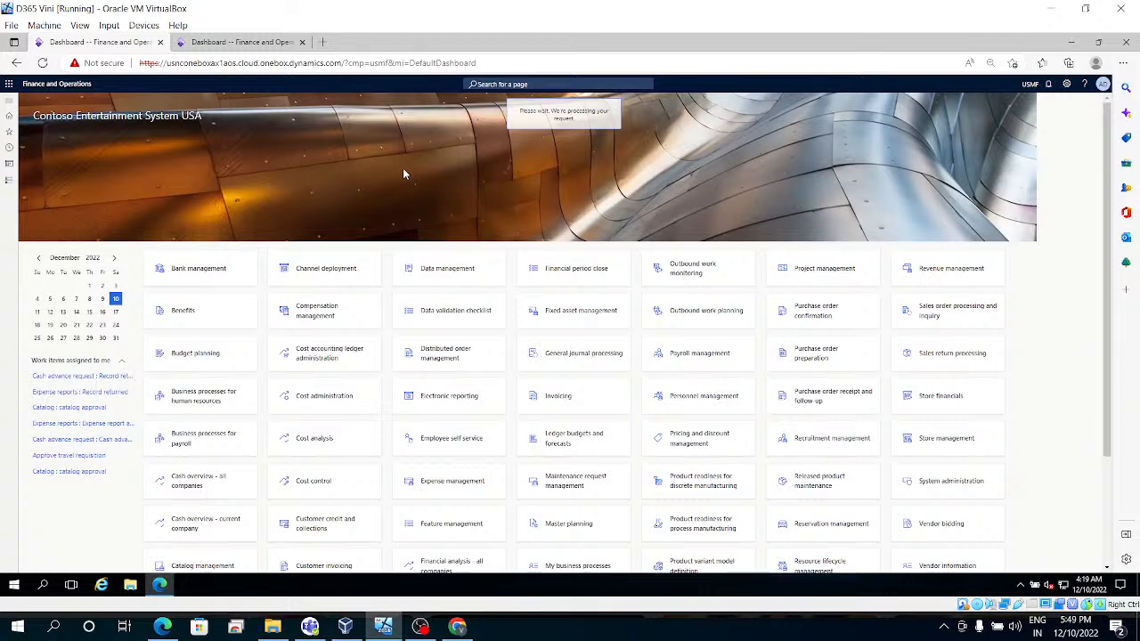
left_click(301, 42)
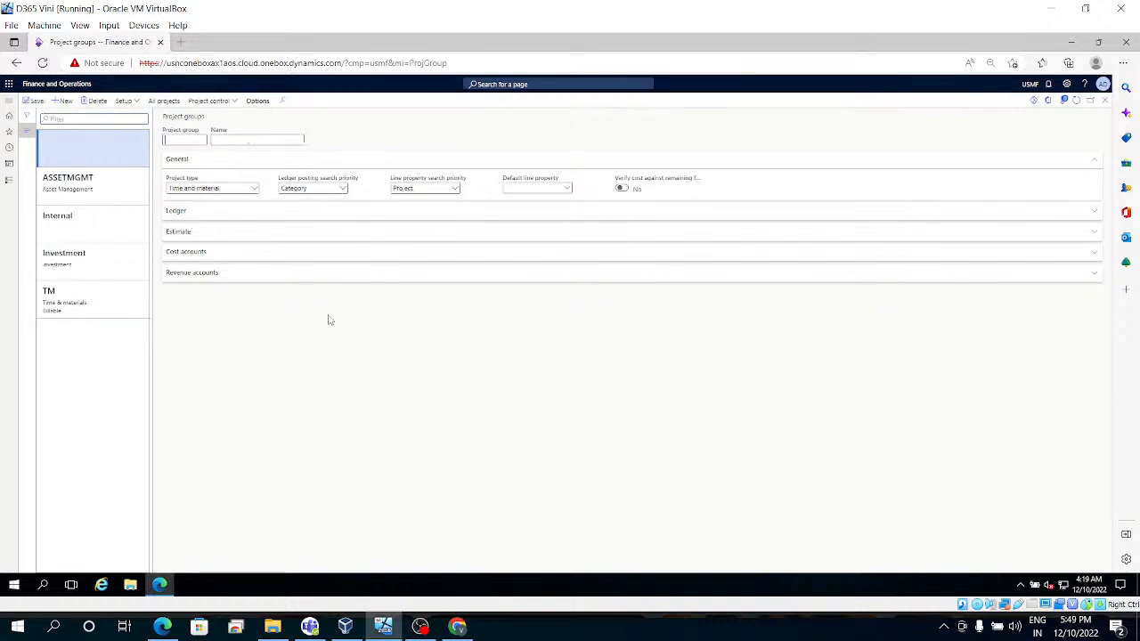
Step: Create a project group with the ID BCP and the name "Basic cost price project"
type("I")
type("CP")
key("ctrl+a")
key("BackSpace")
key("ctrl+z")
key("Tab")
type("B")
type("ex")
key("BackSpace")
key("BackSpace")
type("a")
type("x")
type("ic")
type(" co")
type("st price o")
type("roje")
type("ct")
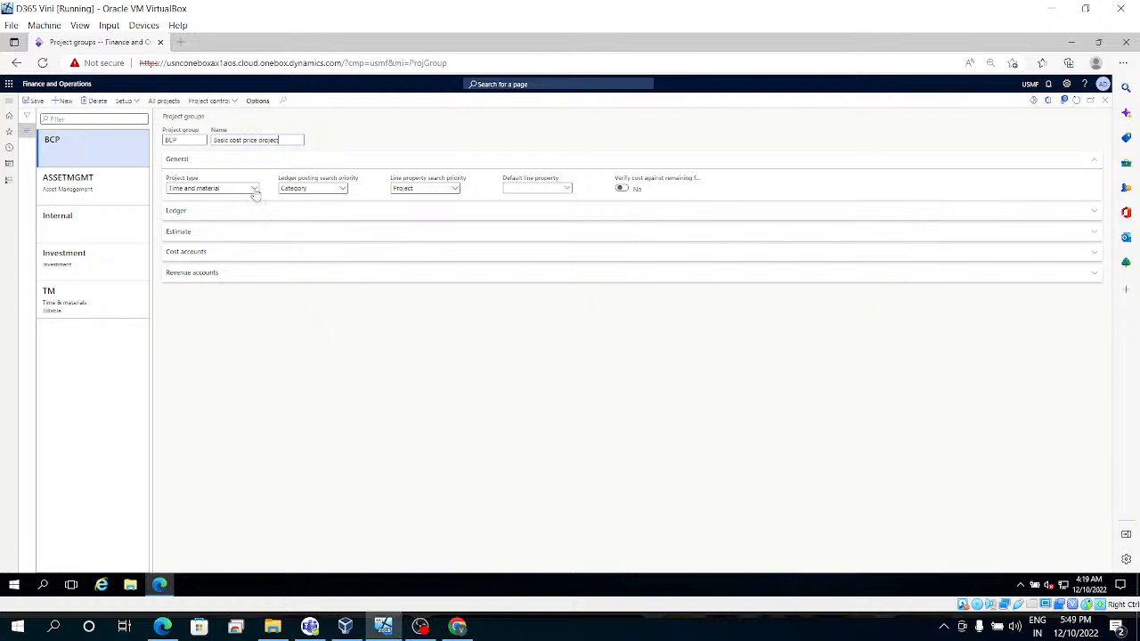
Step: Set the BCP group's project type to Cost project and review its ledger, estimate, cost account and revenue account sections before closing the form
left_click(253, 189)
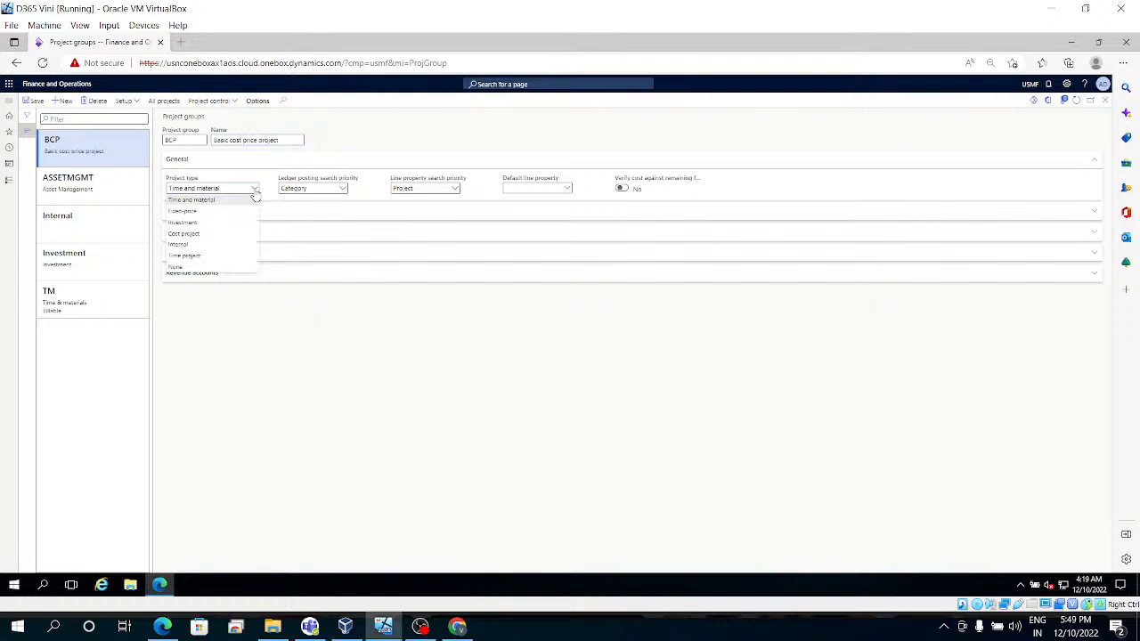
left_click(201, 234)
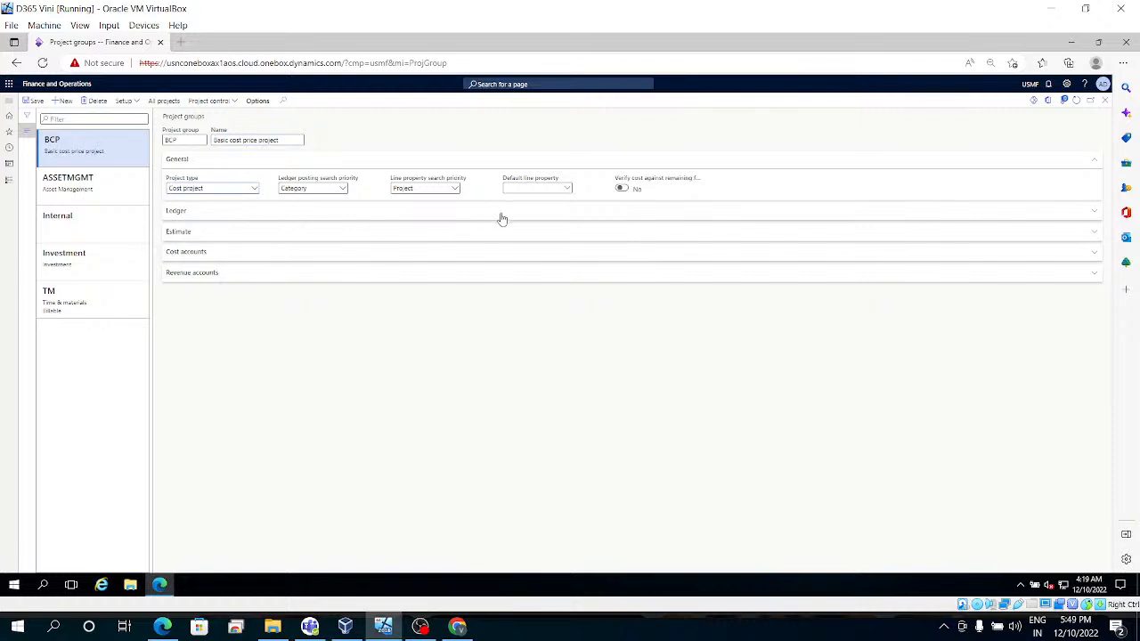
left_click(501, 219)
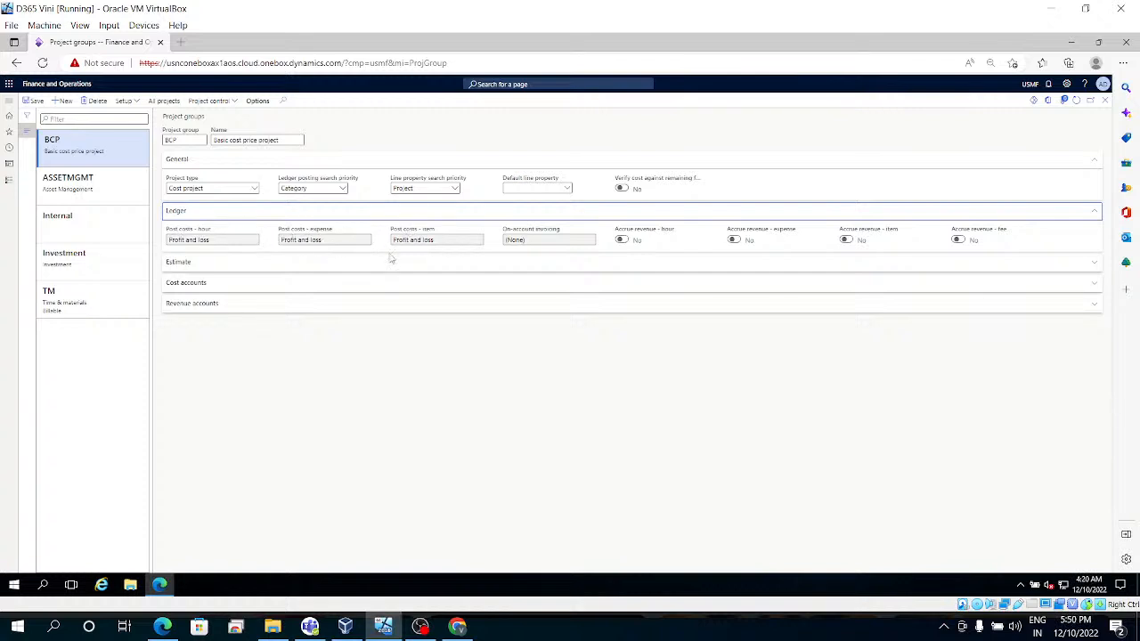
left_click(302, 268)
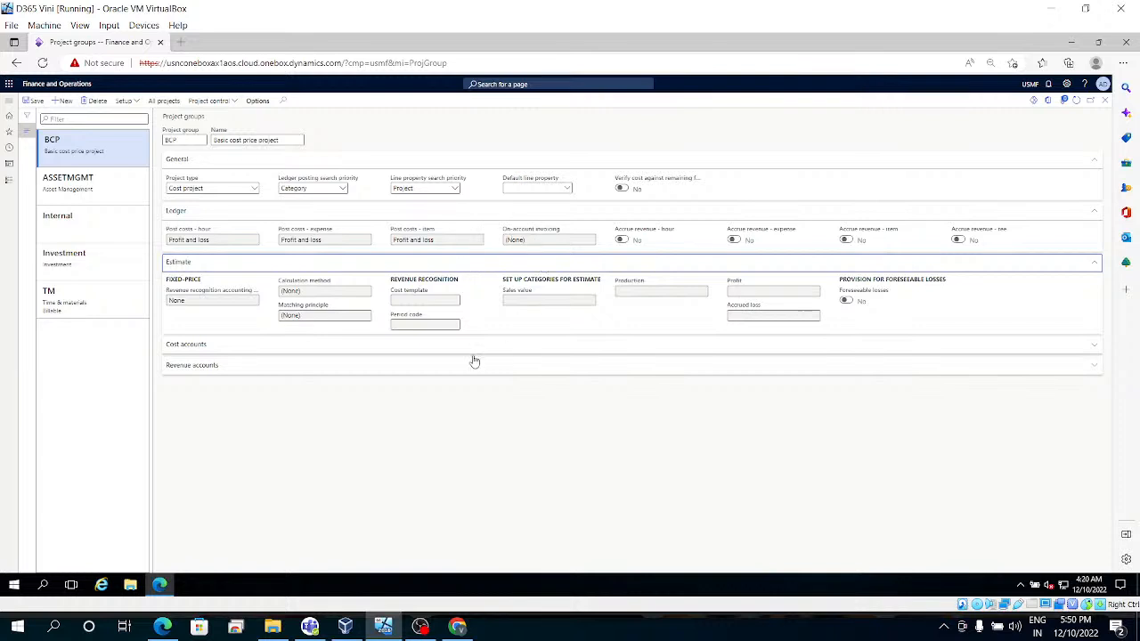
left_click(327, 350)
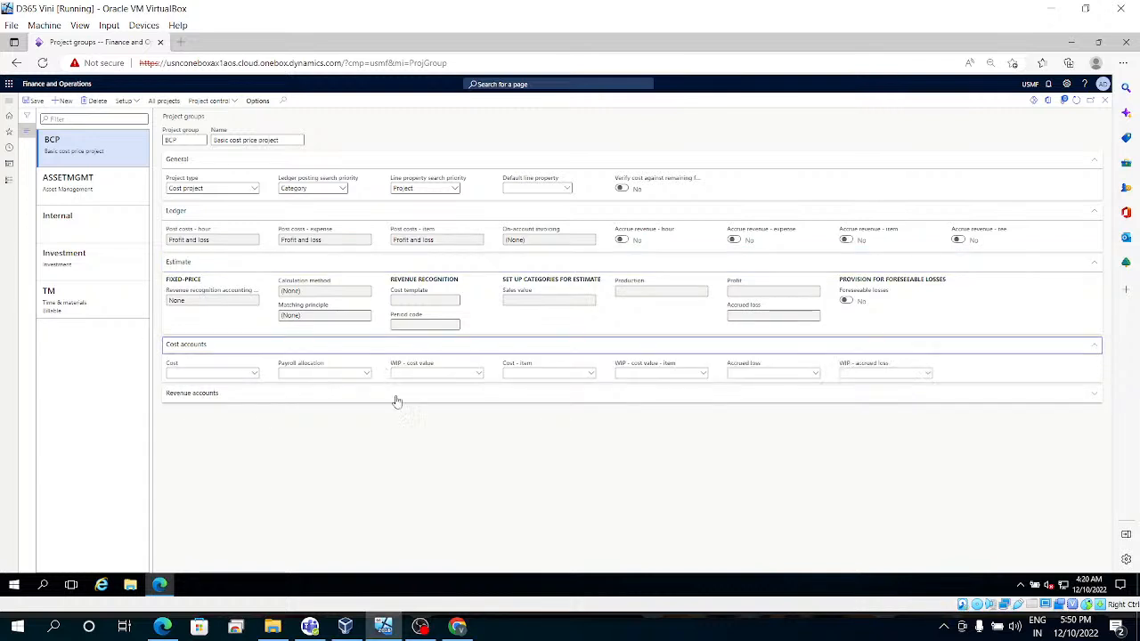
left_click(392, 398)
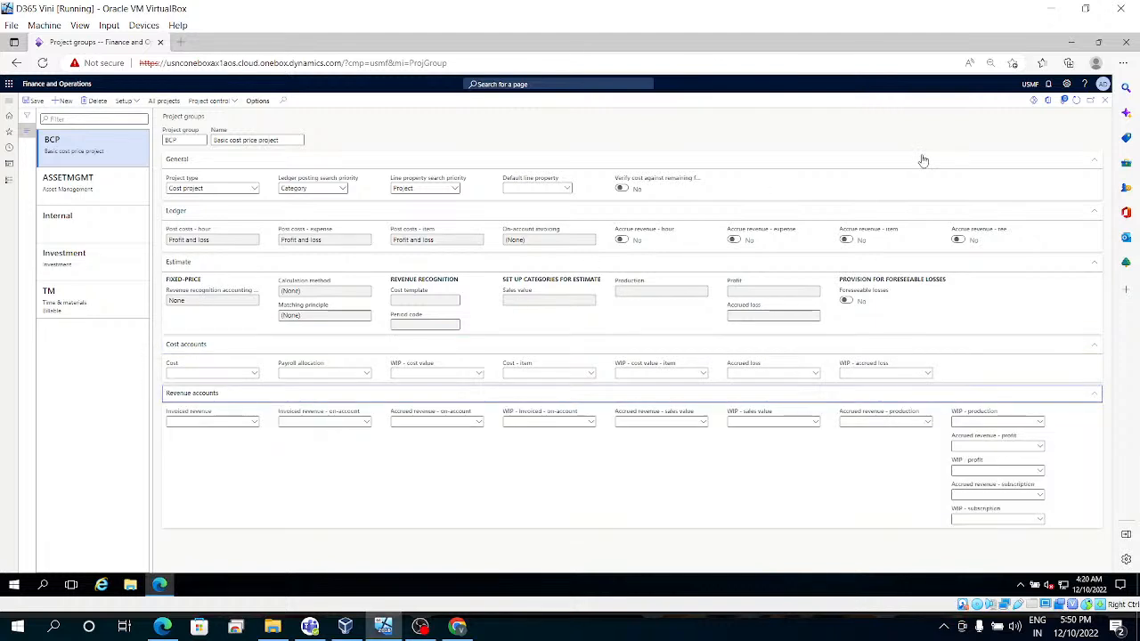
left_click(1111, 106)
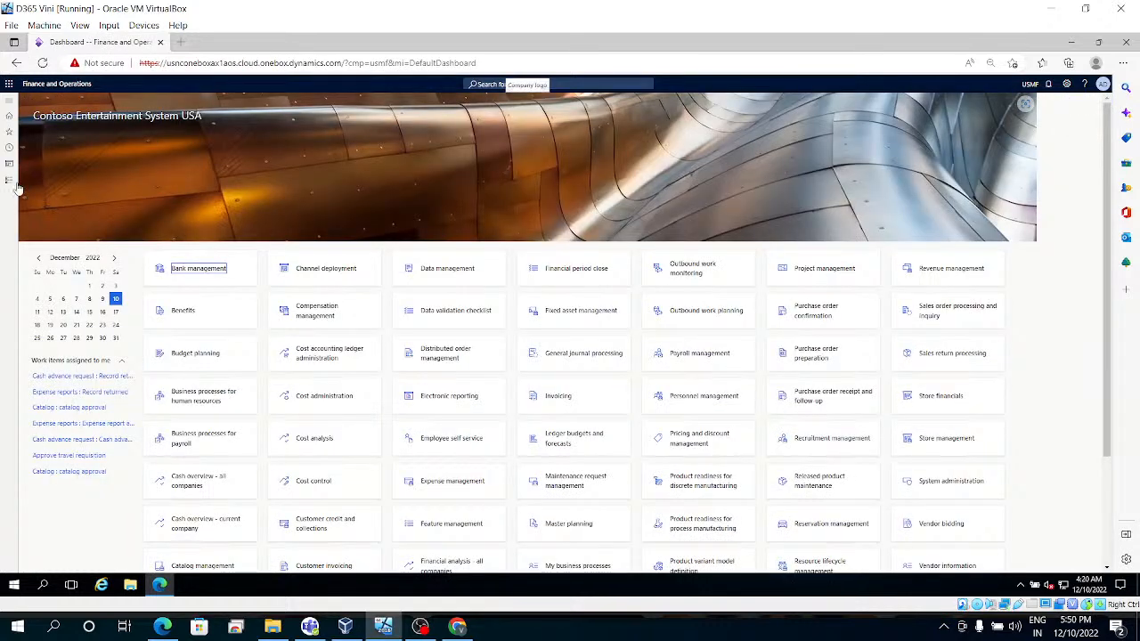
Step: Start a new project from the All projects page of Project management and accounting and set its project type to Cost project
left_click(10, 181)
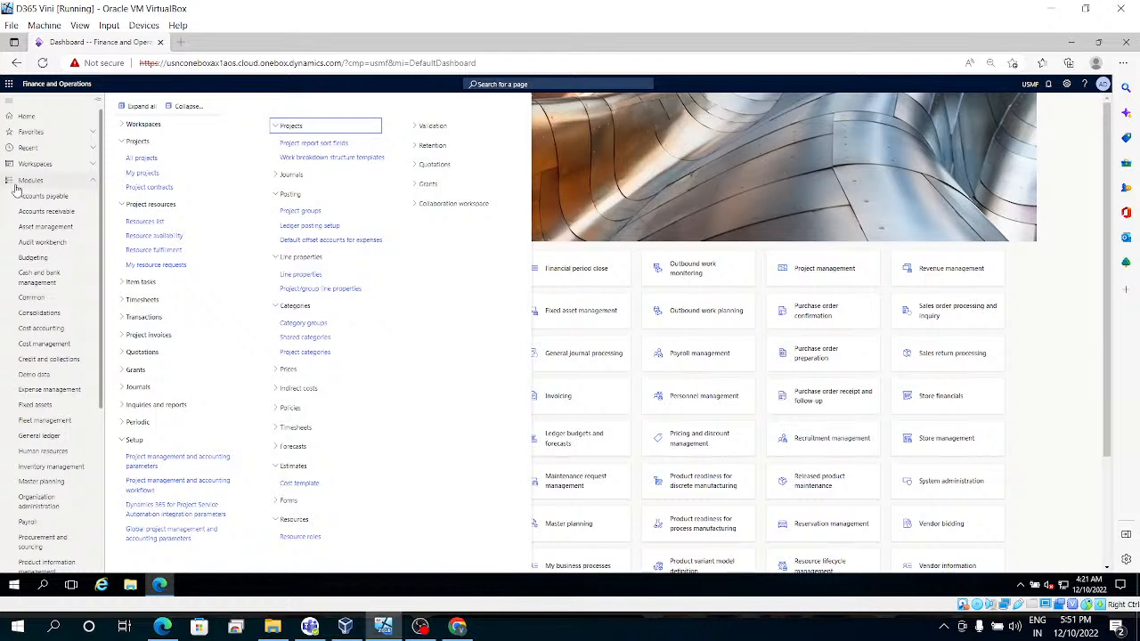
left_click(149, 160)
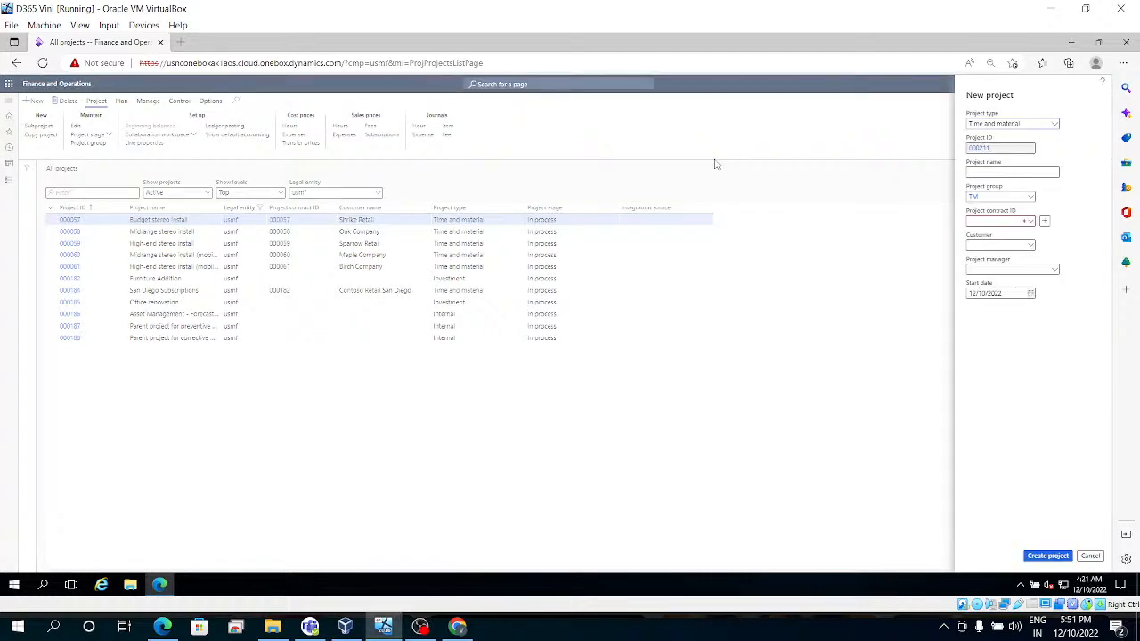
left_click(1056, 129)
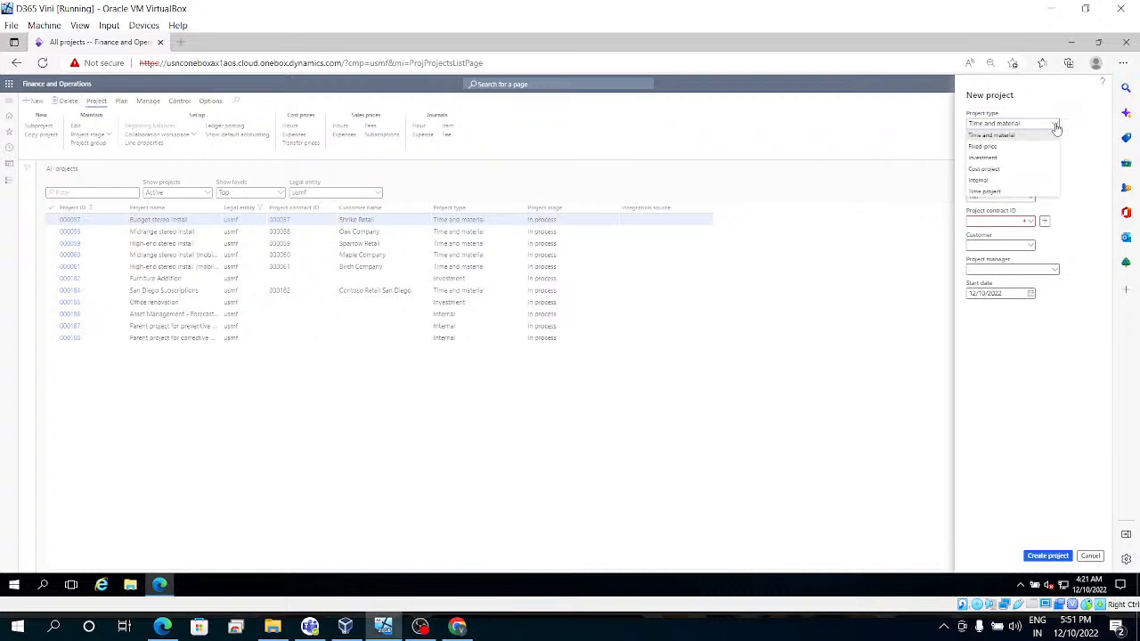
left_click(987, 168)
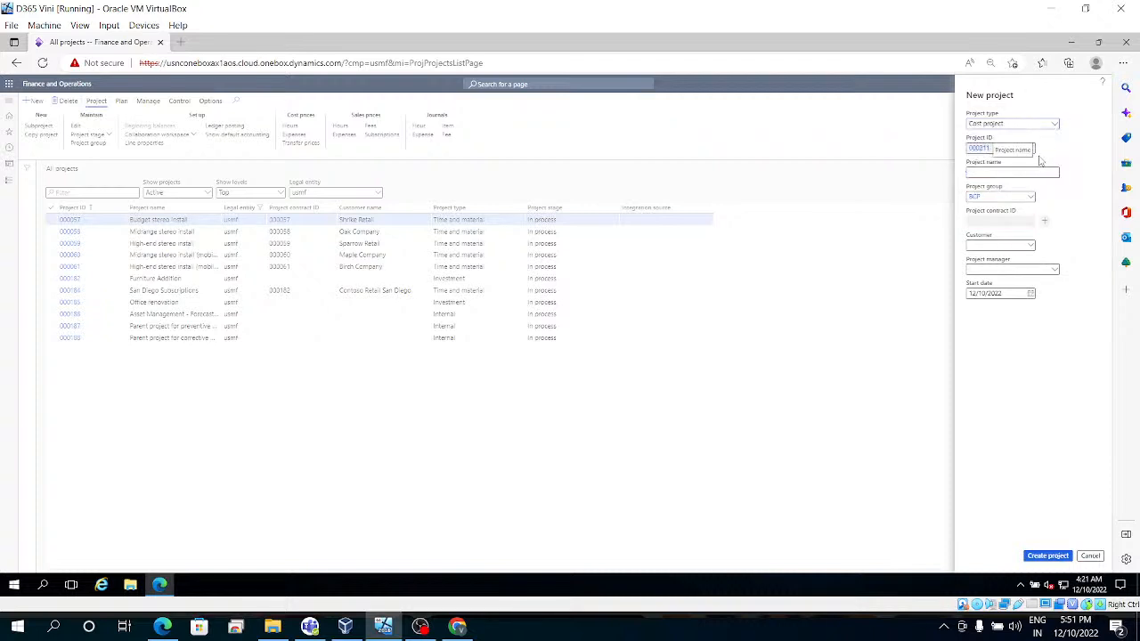
Step: Name the project "Basic cost price project", assign the first listed worker as project manager, and create it
left_click(1027, 170)
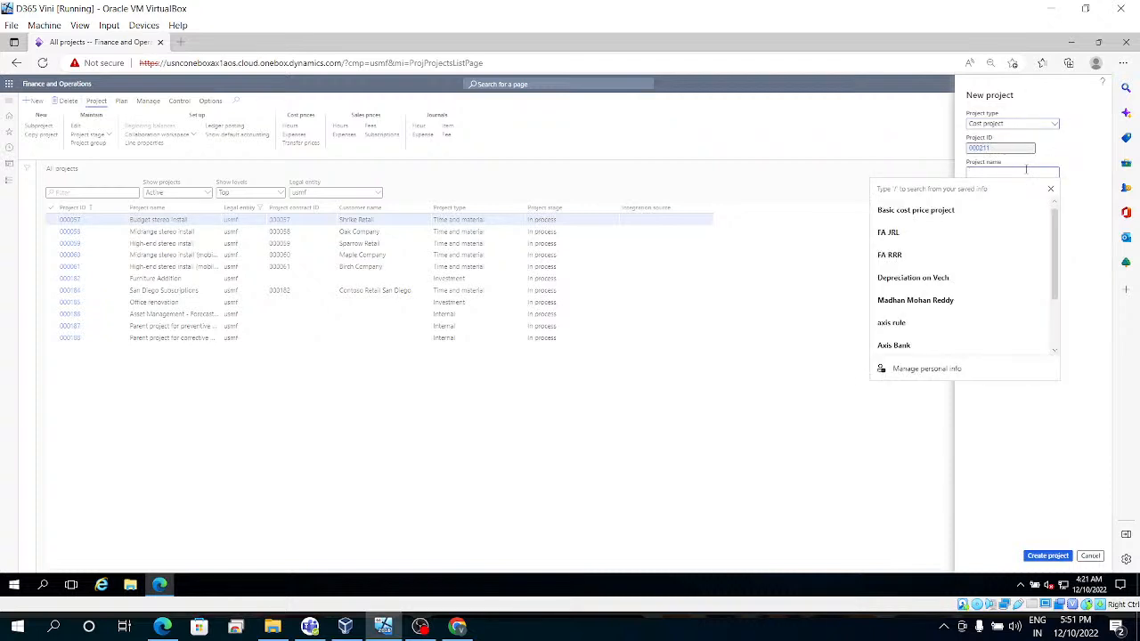
type("Ba")
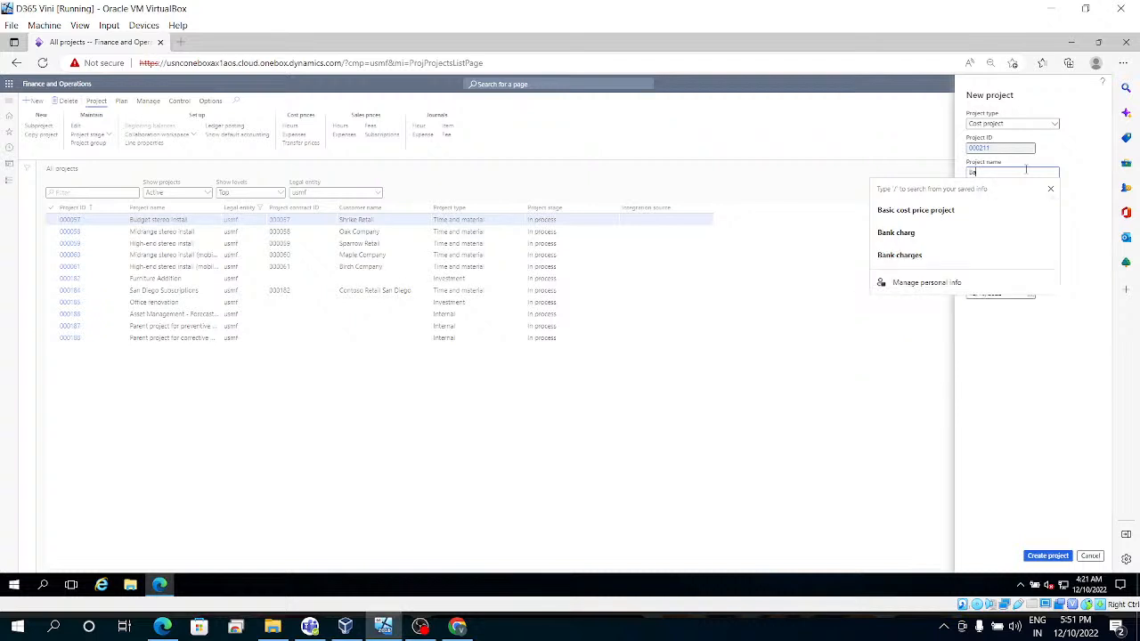
key("Down")
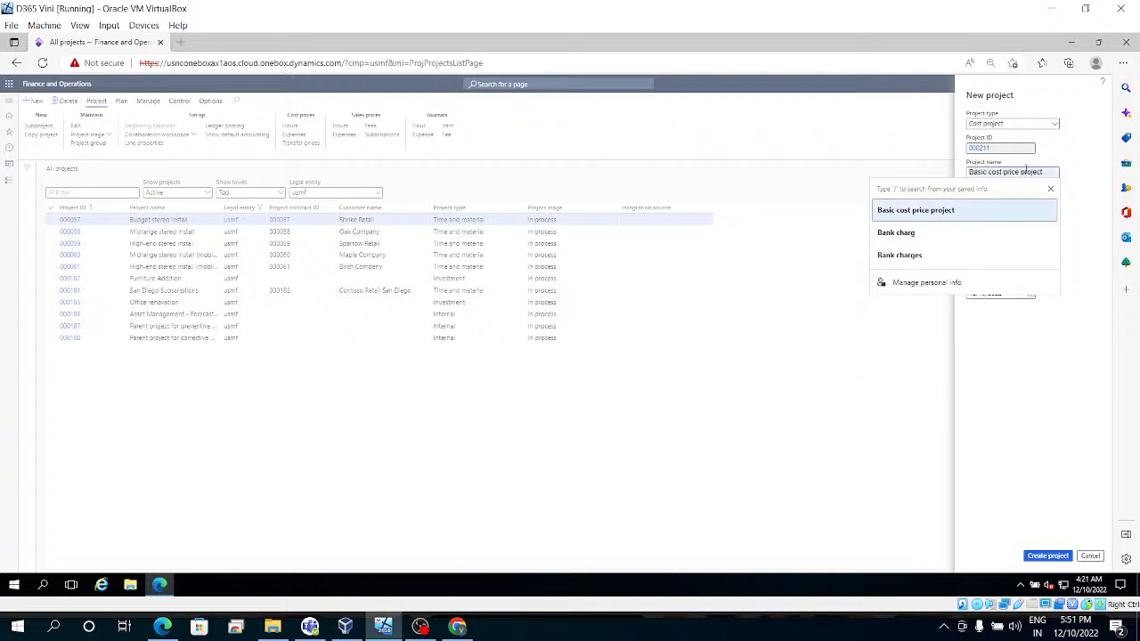
left_click(978, 209)
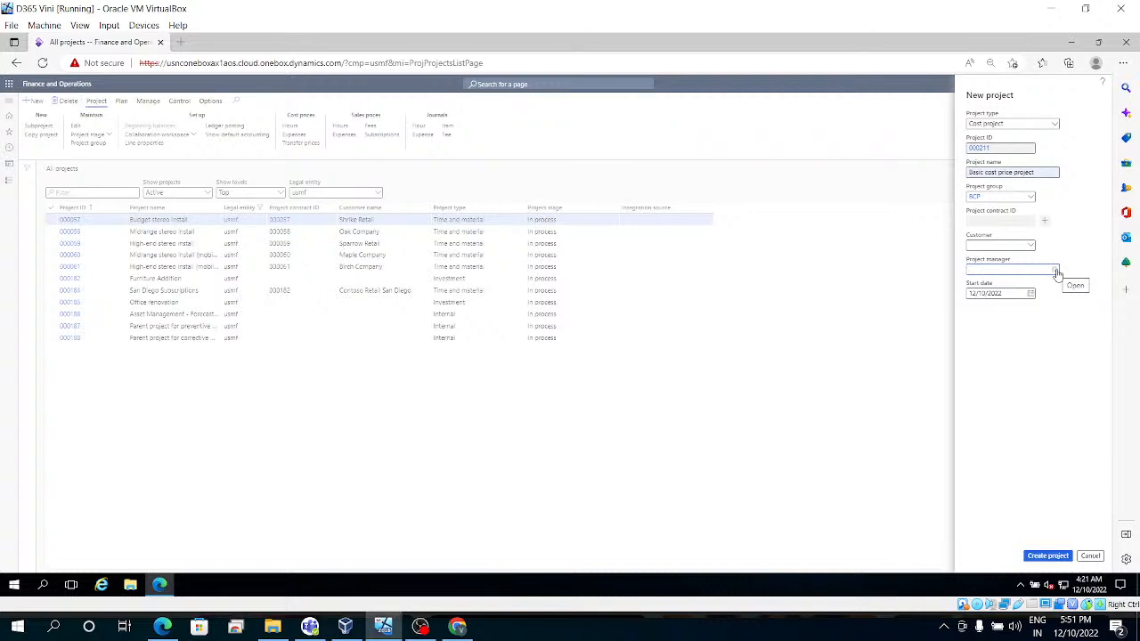
left_click(1056, 271)
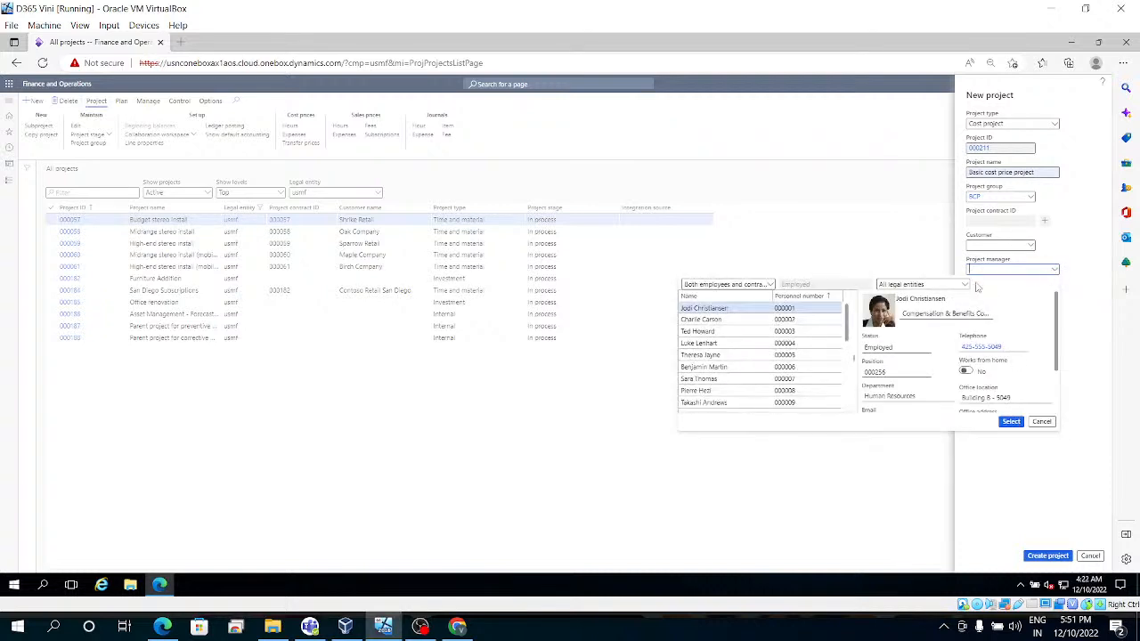
left_click(1013, 423)
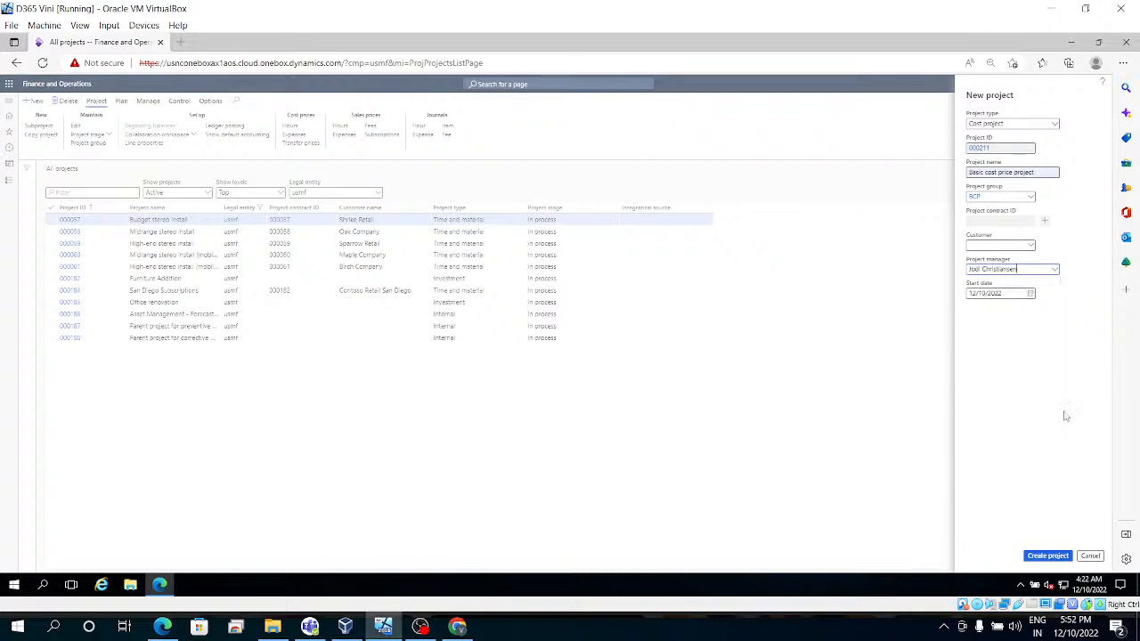
left_click(1045, 559)
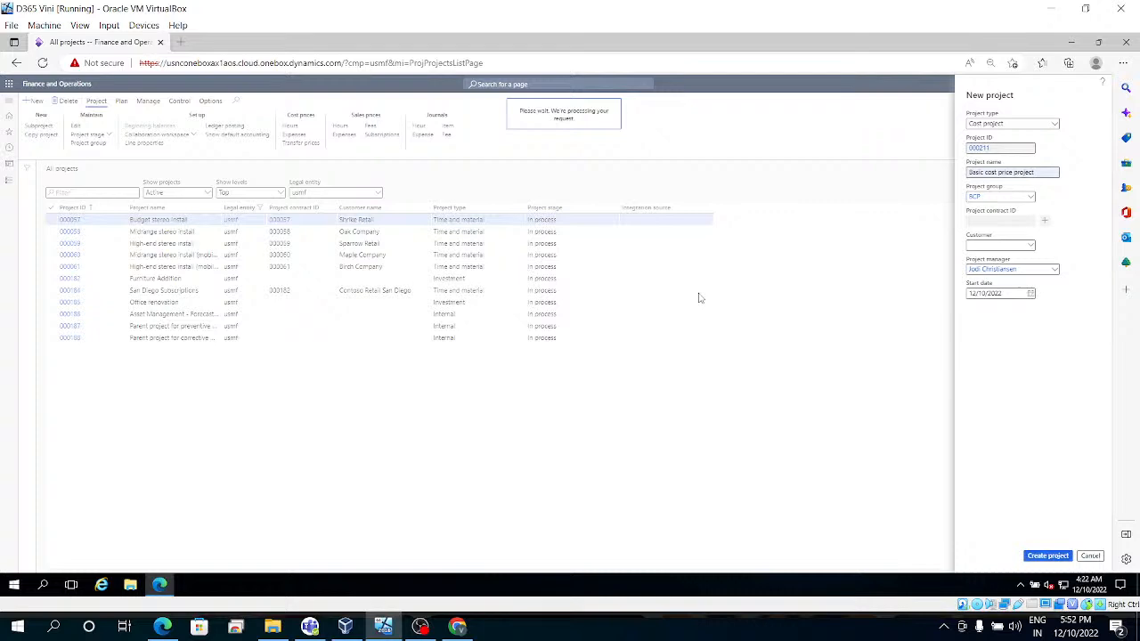
Step: Open D365 in a second browser tab and check back on the All projects tab until the project creation finishes
left_click(180, 42)
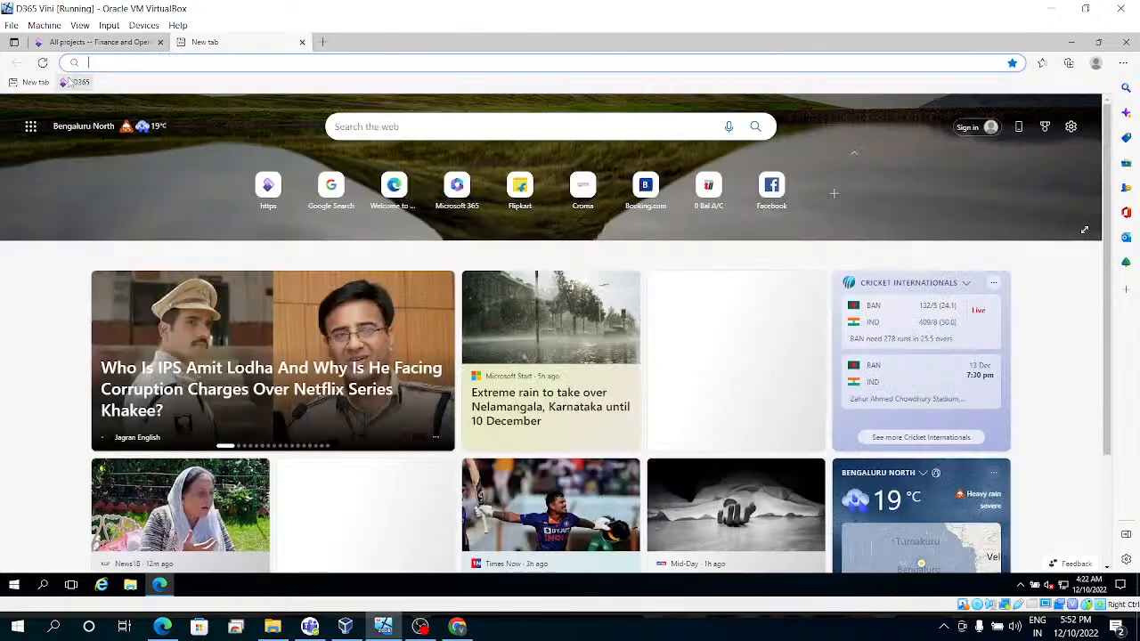
left_click(81, 81)
left_click(130, 46)
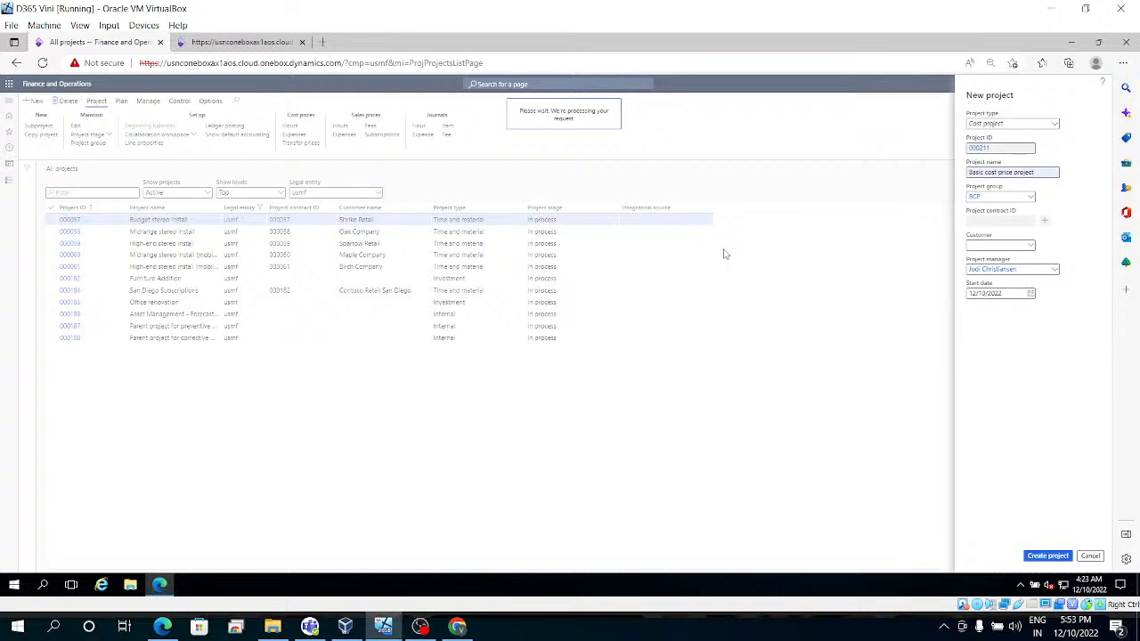
left_click(281, 42)
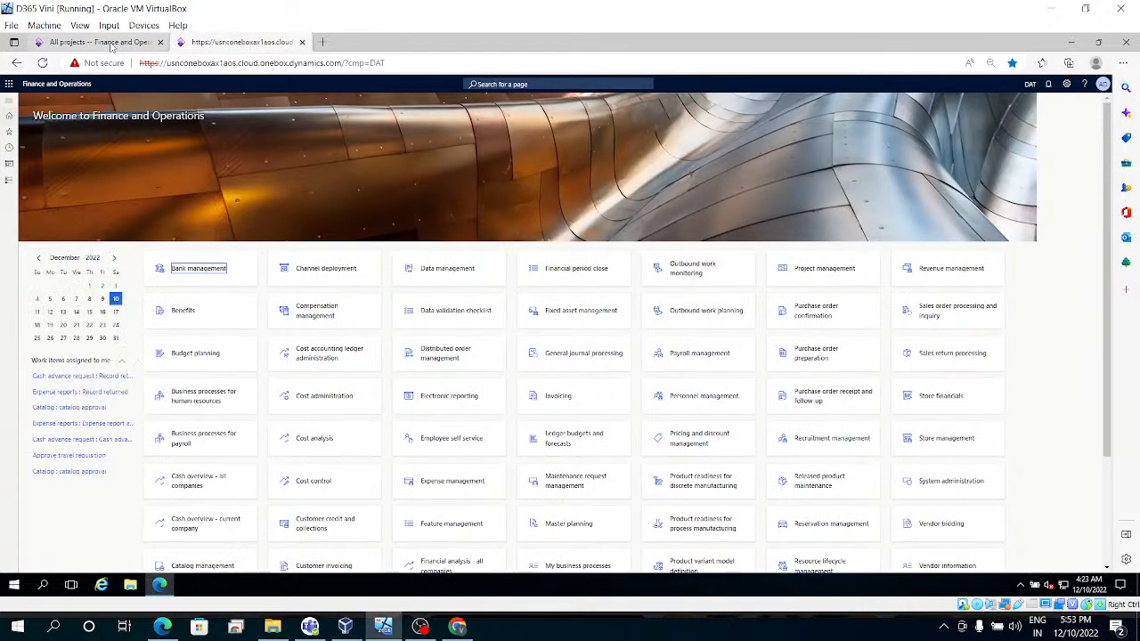
left_click(110, 44)
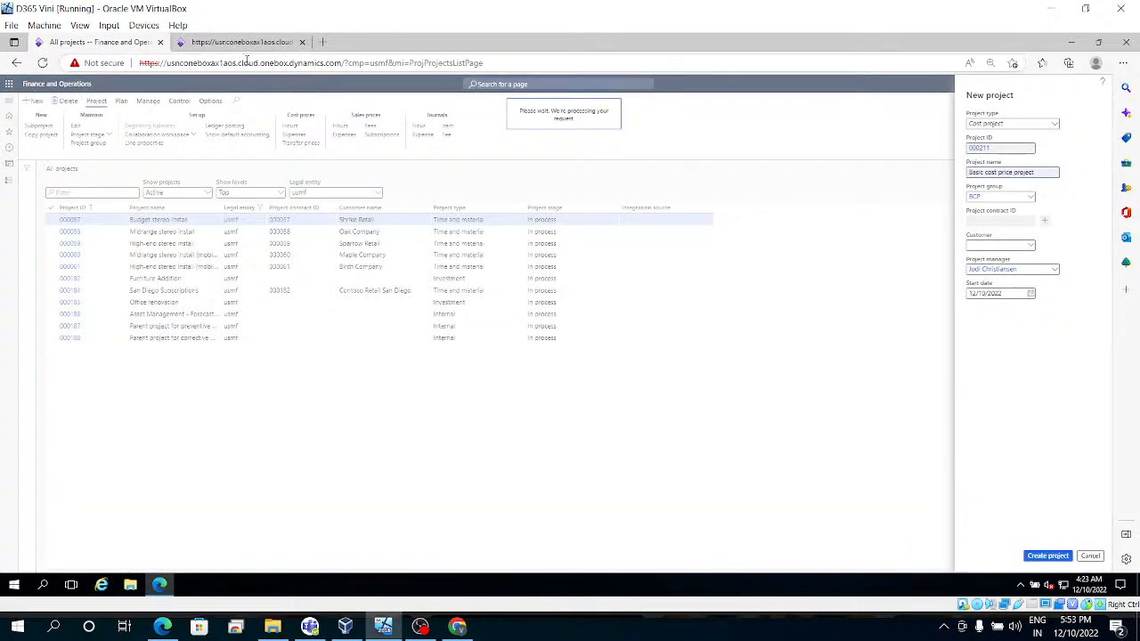
left_click(239, 47)
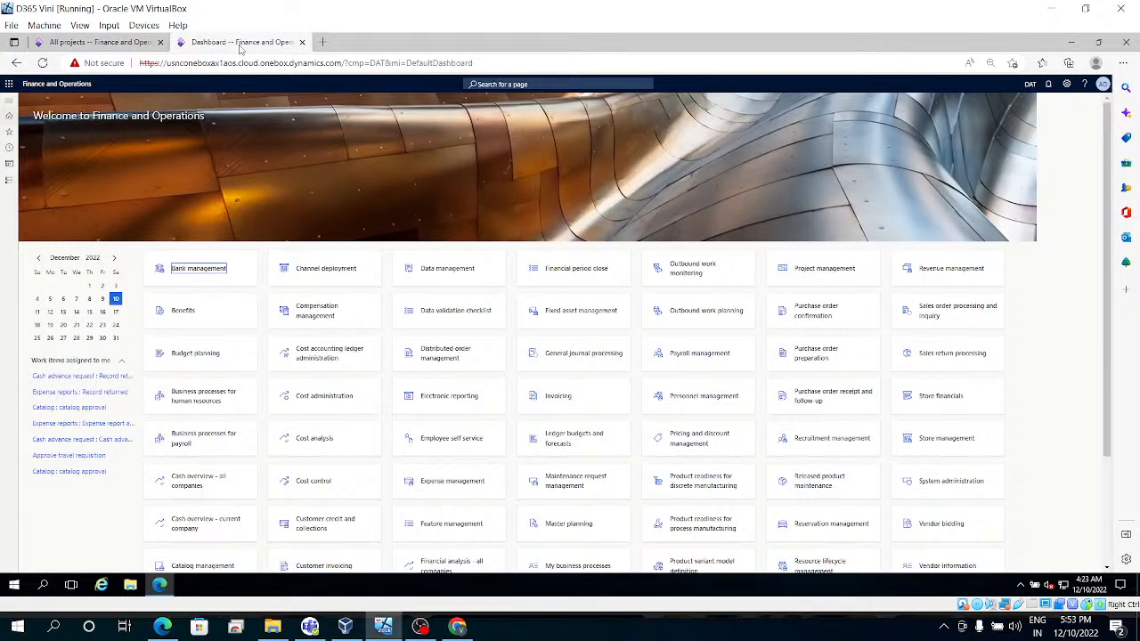
left_click(130, 44)
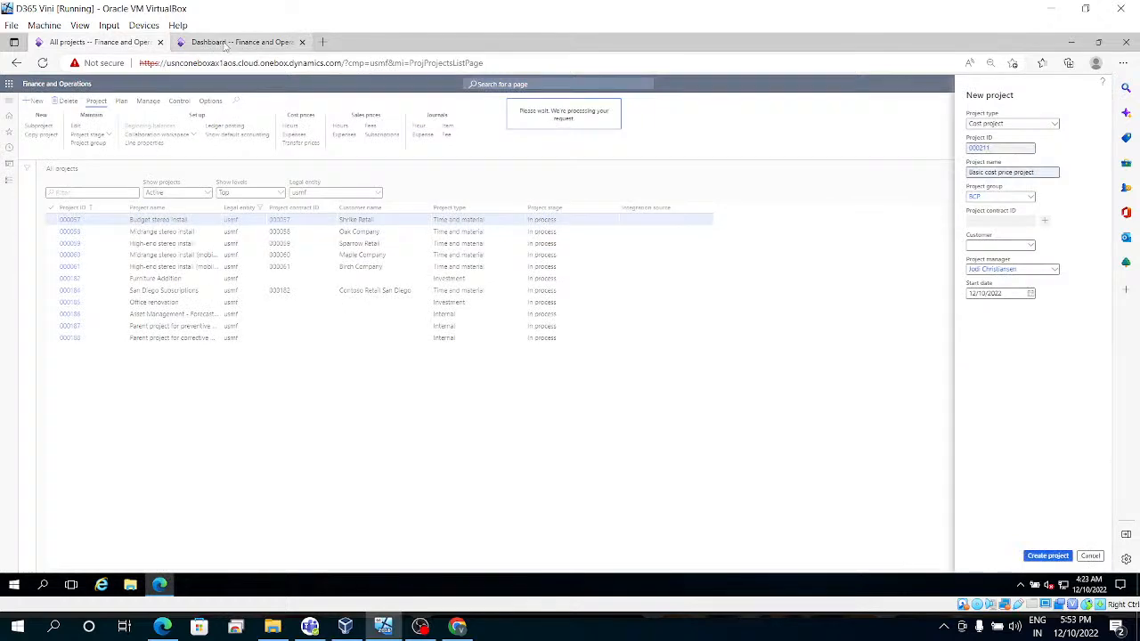
mouse_move(225, 48)
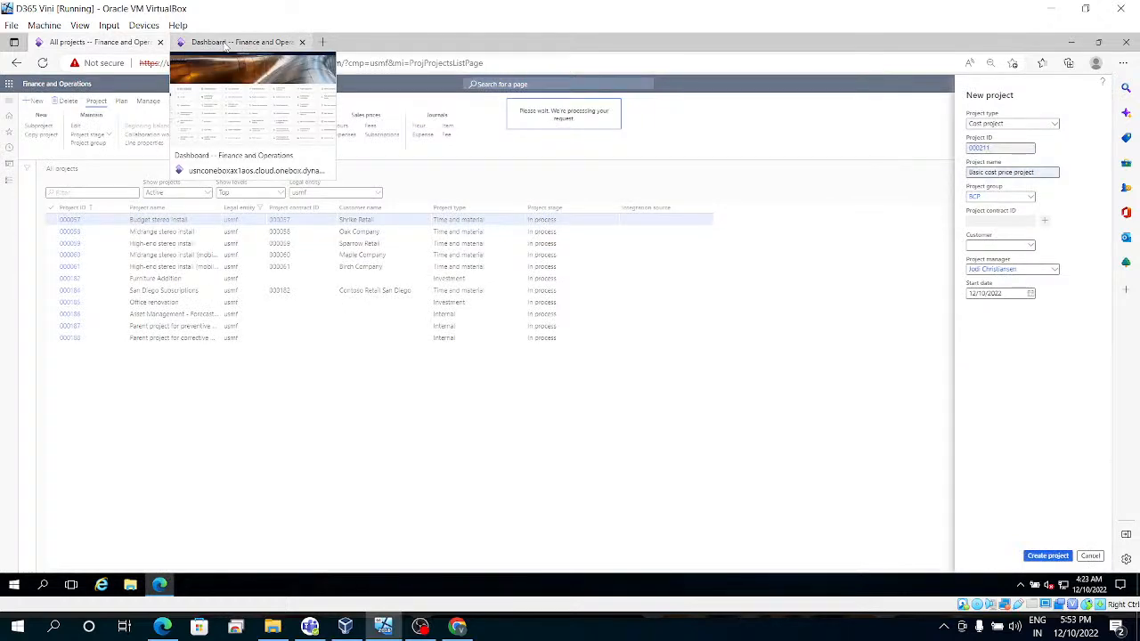
left_click(225, 48)
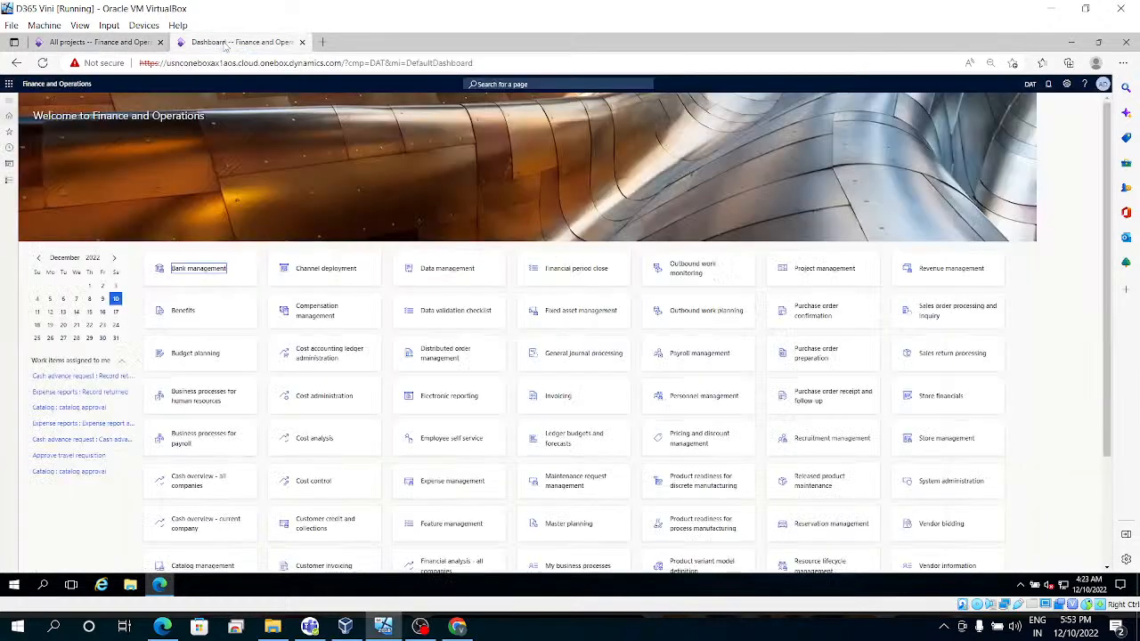
left_click(116, 44)
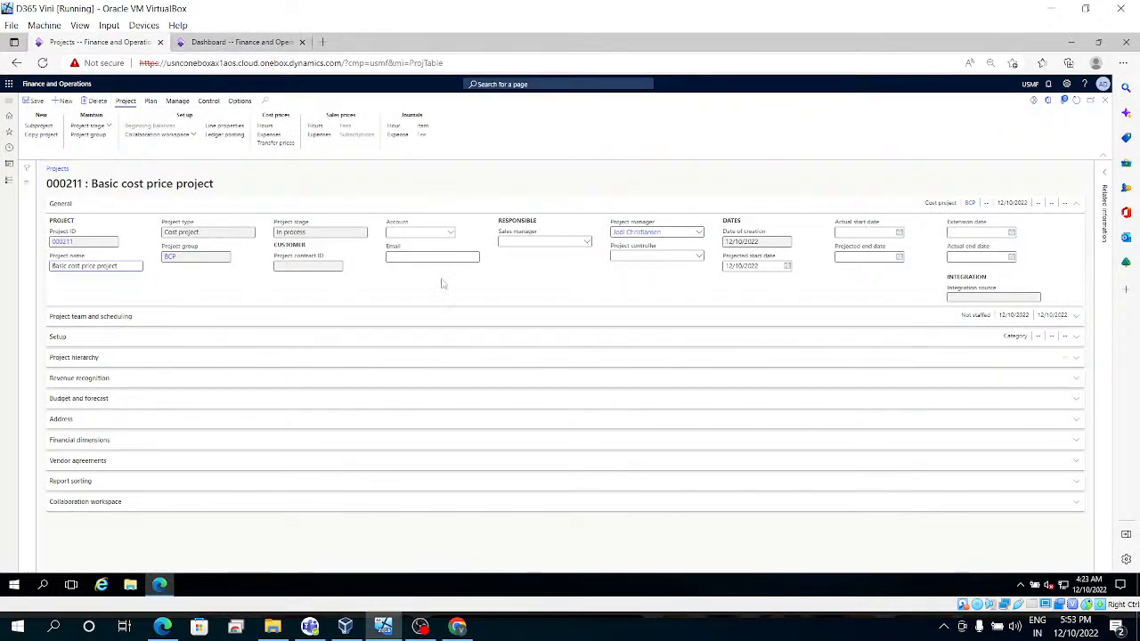
Step: View the Change project group form for the Basic cost price project, cancel it, and look at the available project stages
left_click(109, 129)
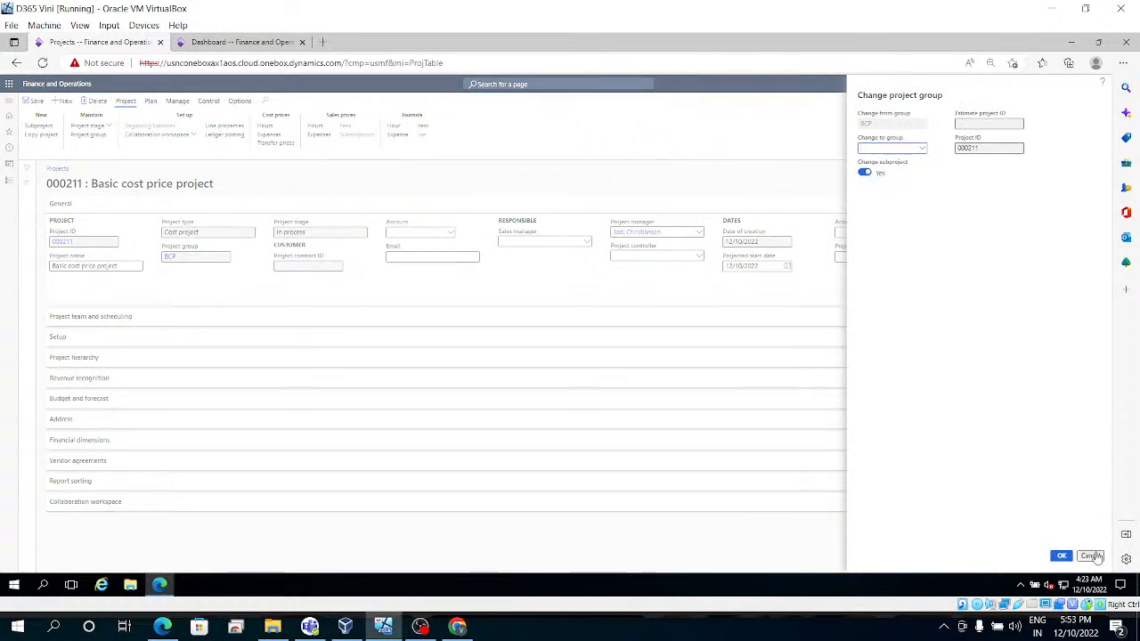
left_click(1092, 556)
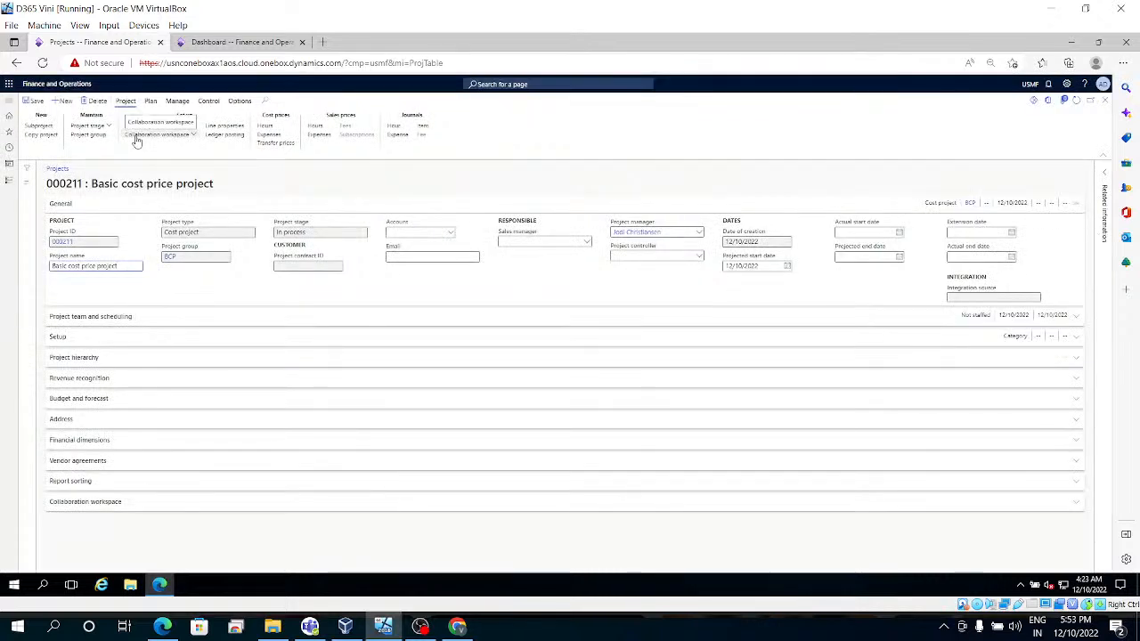
left_click(110, 128)
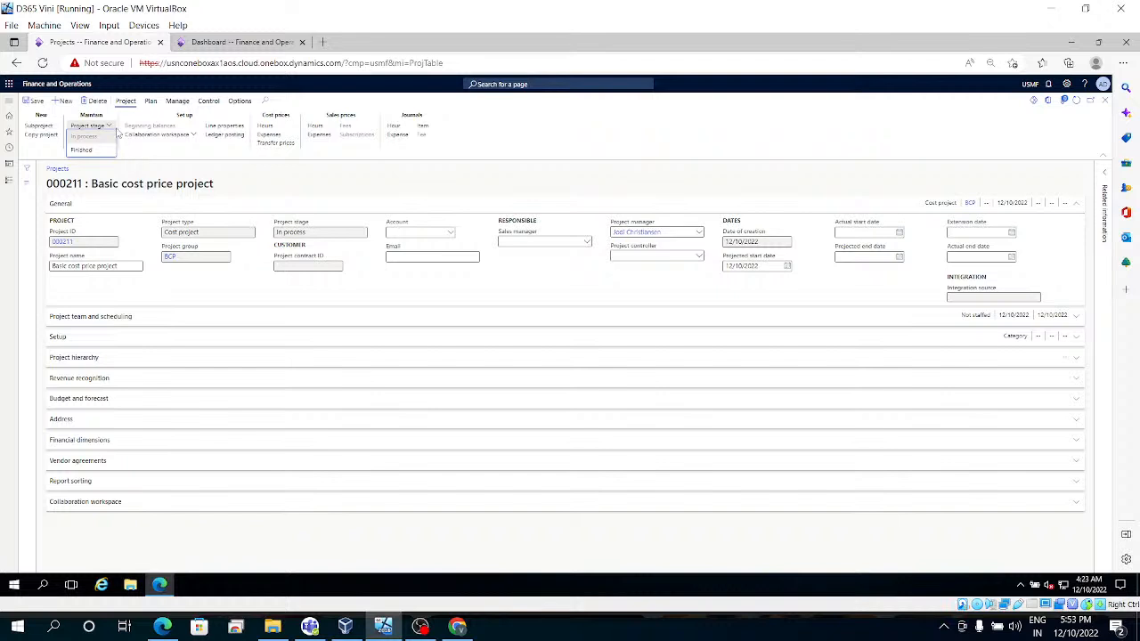
left_click(113, 131)
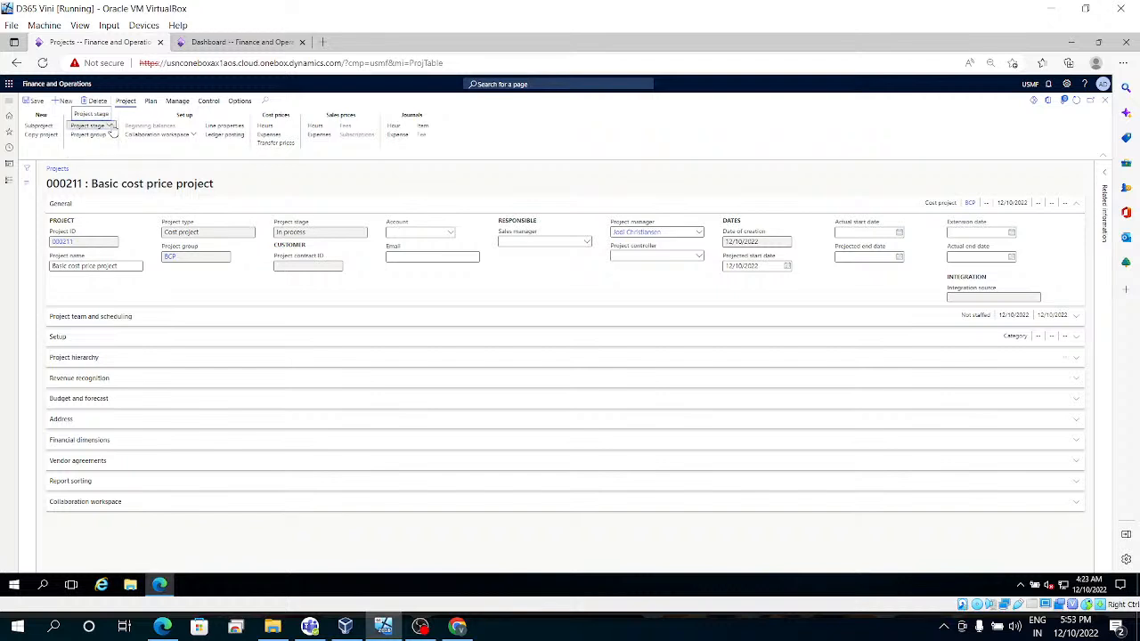
left_click(113, 129)
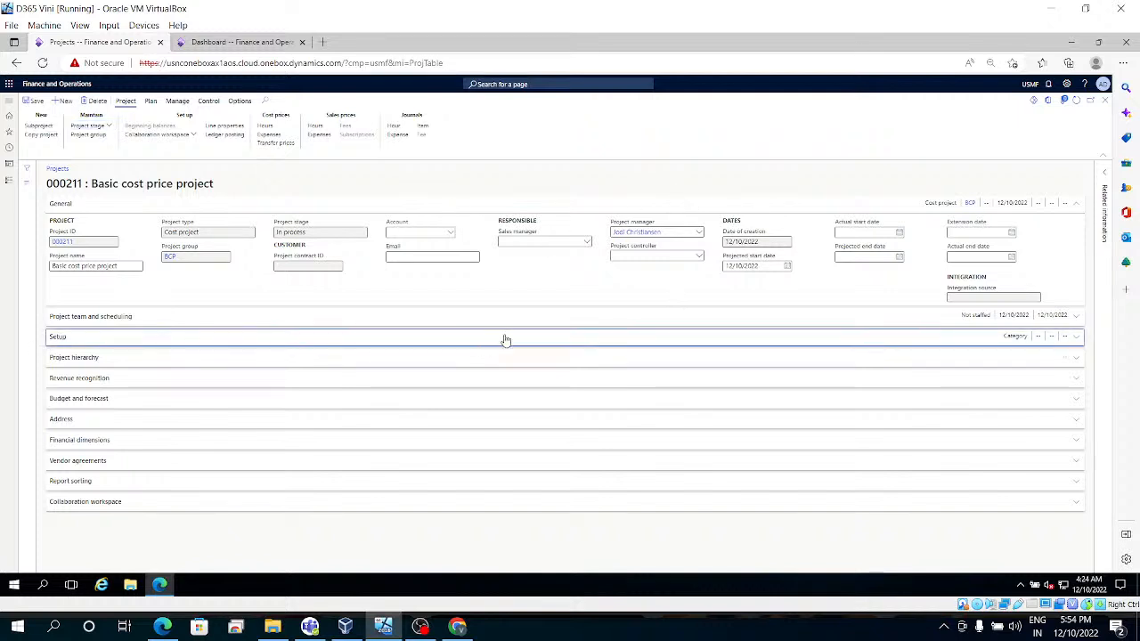
Step: Examine the Setup and Project team and scheduling sections of the Basic cost price project, and close its form
left_click(539, 334)
left_click(542, 326)
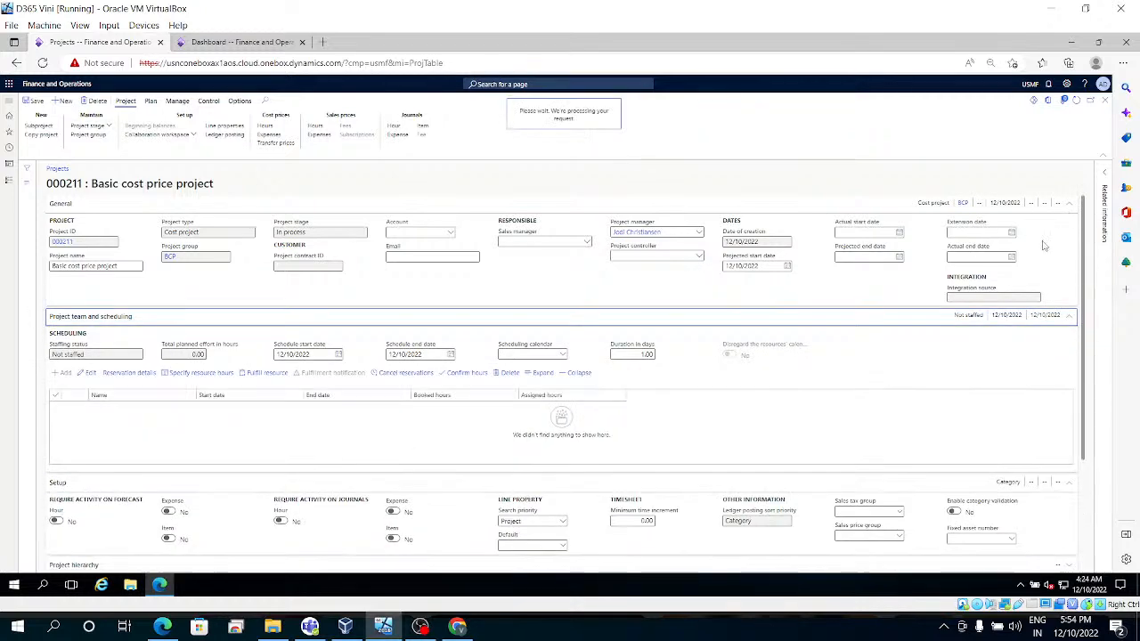
left_click(1105, 100)
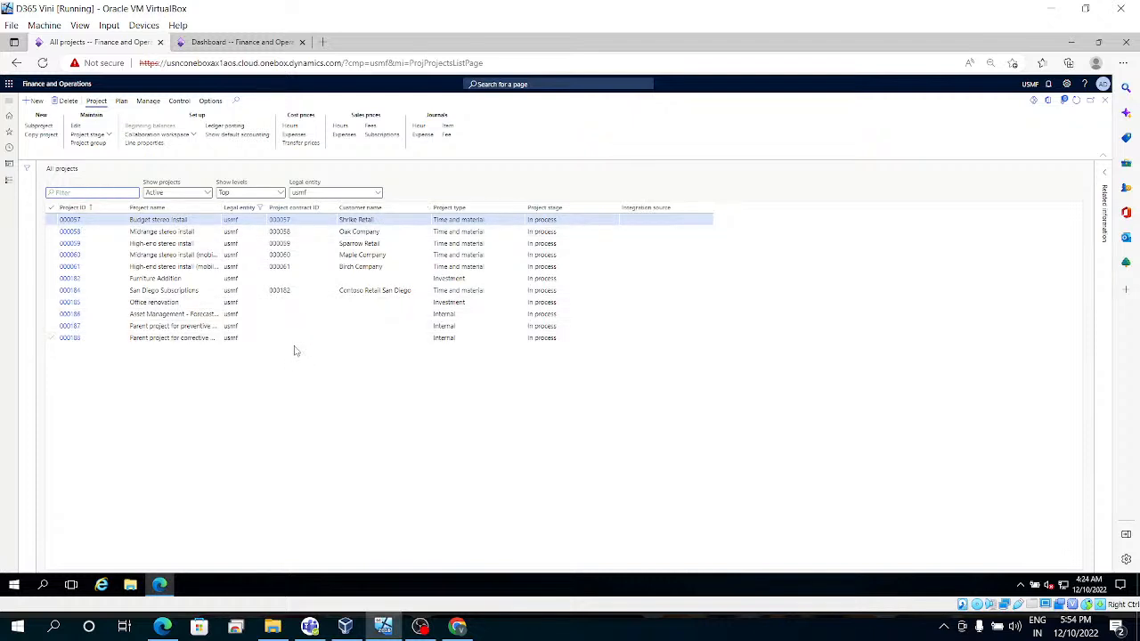
Step: Open the internal parent project for corrective work orders, review its hierarchy, general, scheduling and setup details, and return to the project list
left_click(258, 338)
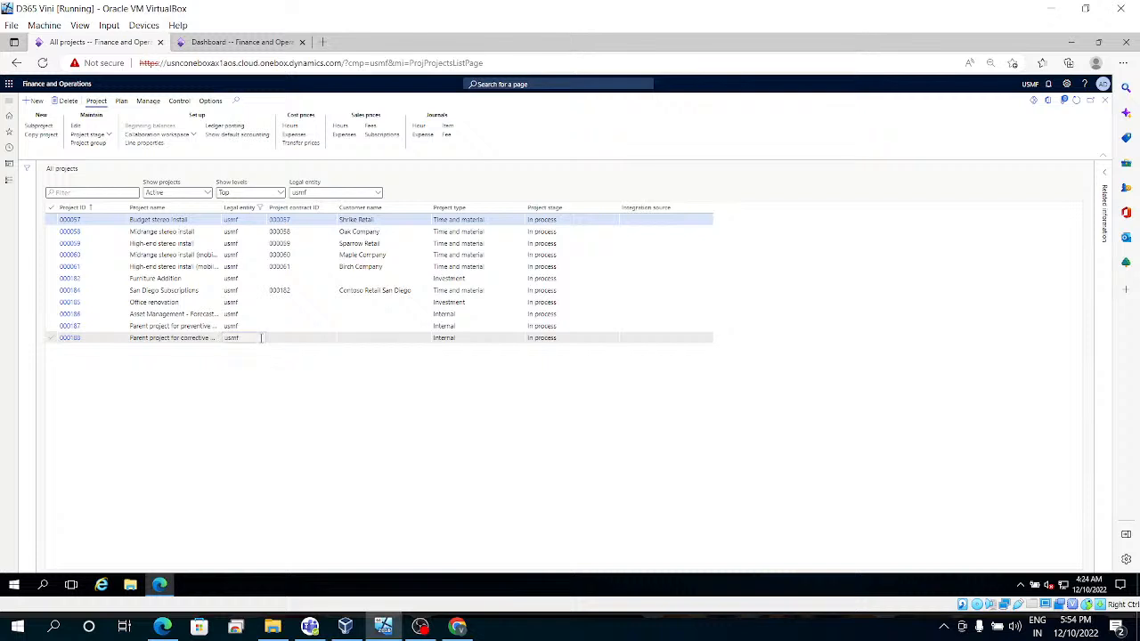
left_click(71, 340)
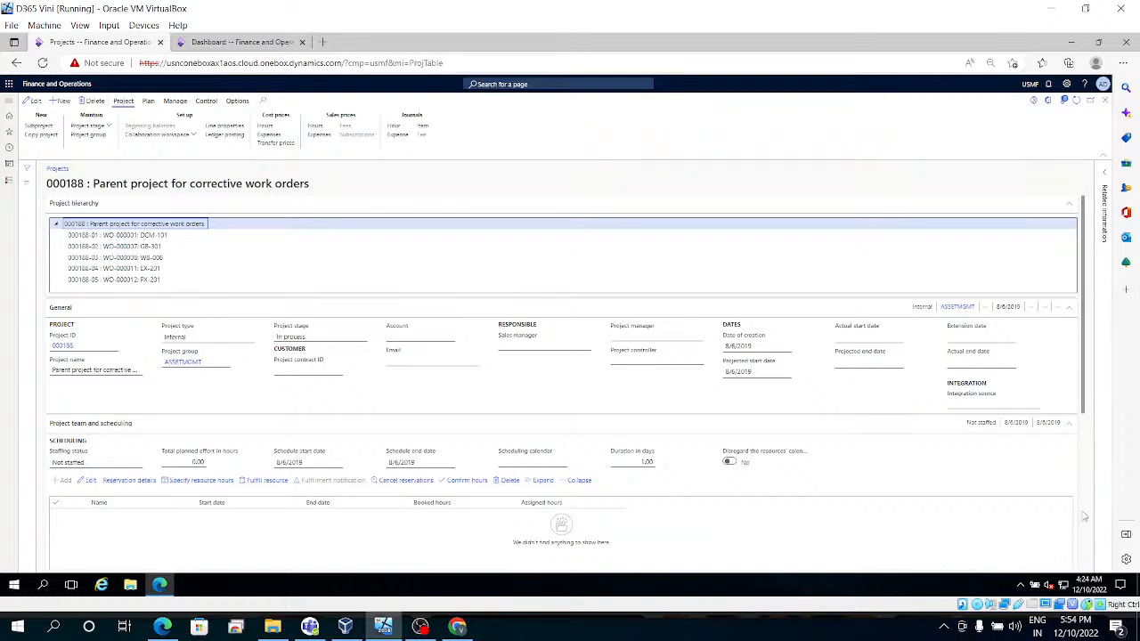
scroll(1086, 517, "down", 3)
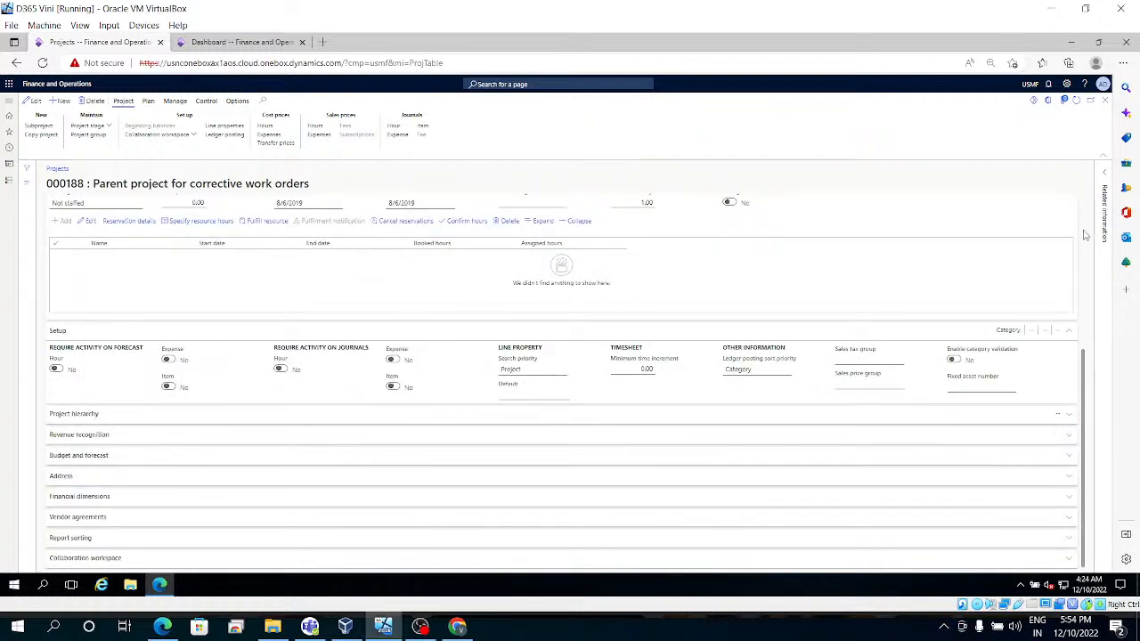
scroll(1086, 236, "up", 3)
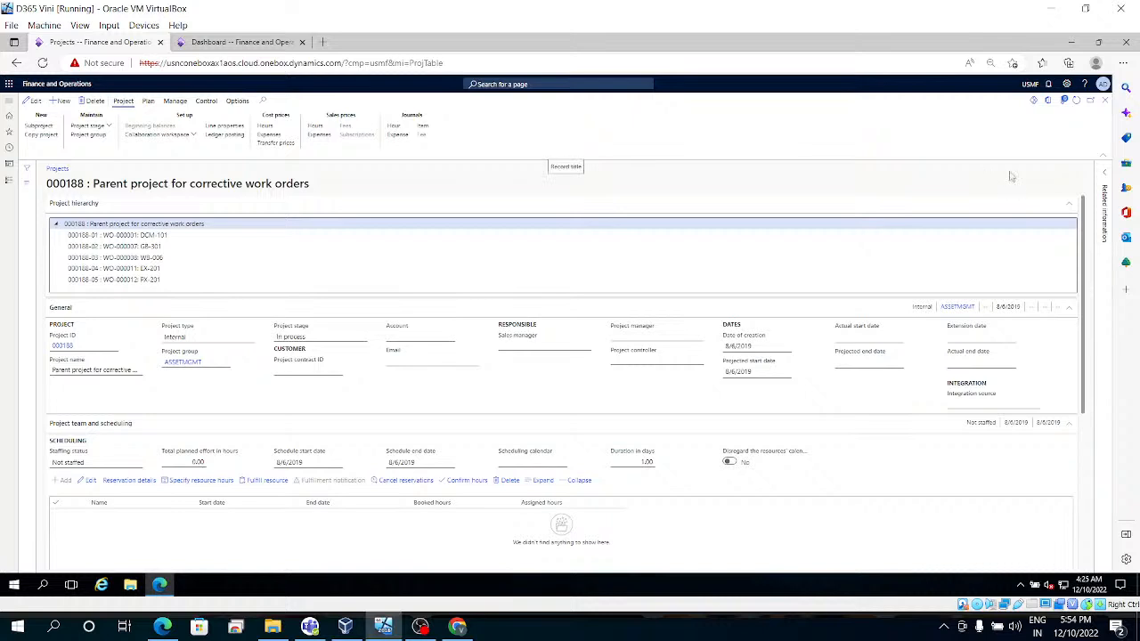
left_click(1105, 104)
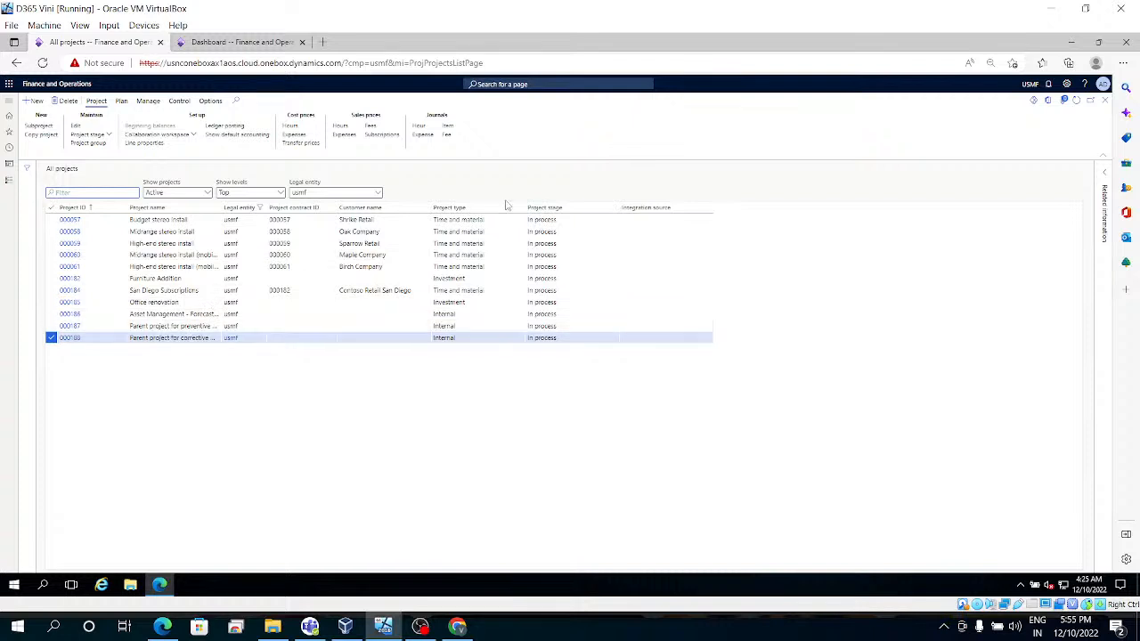
Step: Refresh the All projects list and set it to show all projects instead of only active ones
left_click(1076, 101)
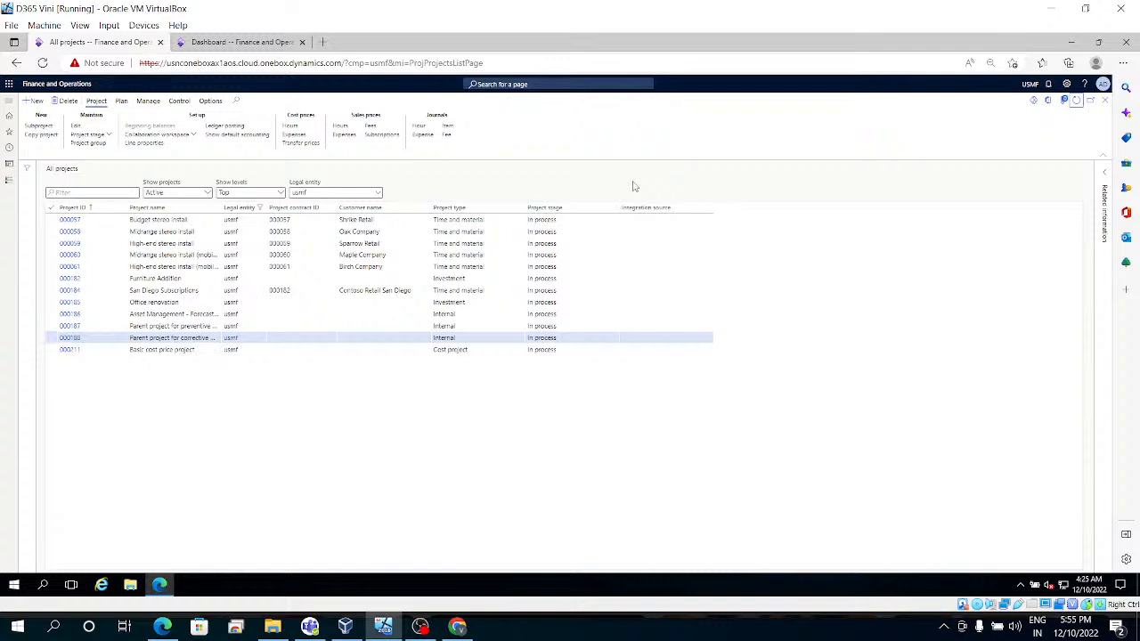
left_click(207, 193)
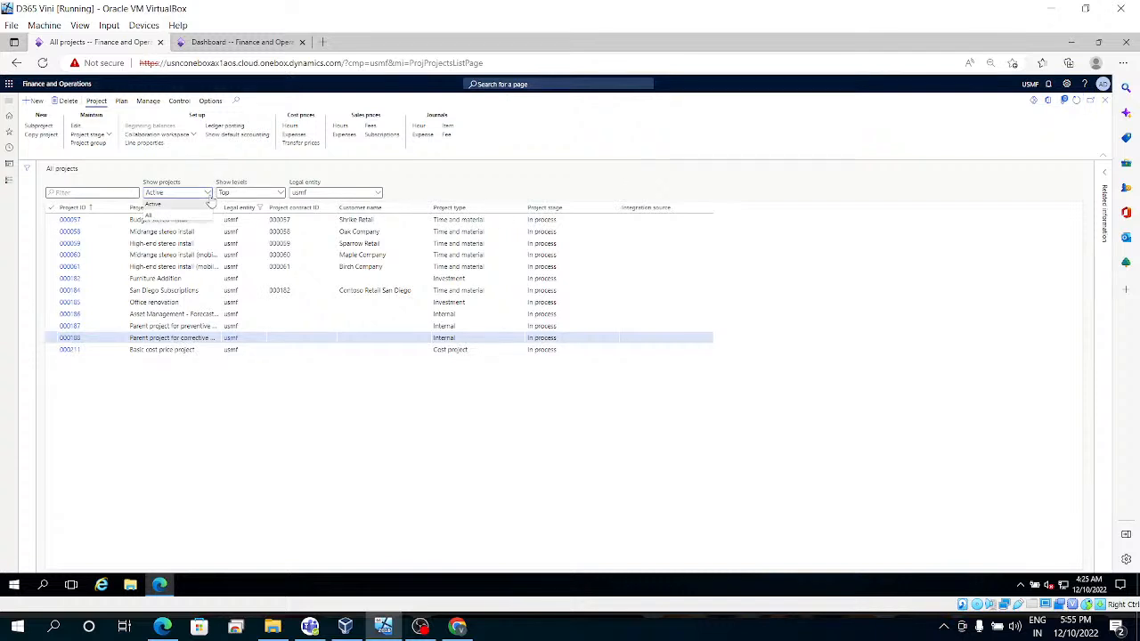
left_click(152, 215)
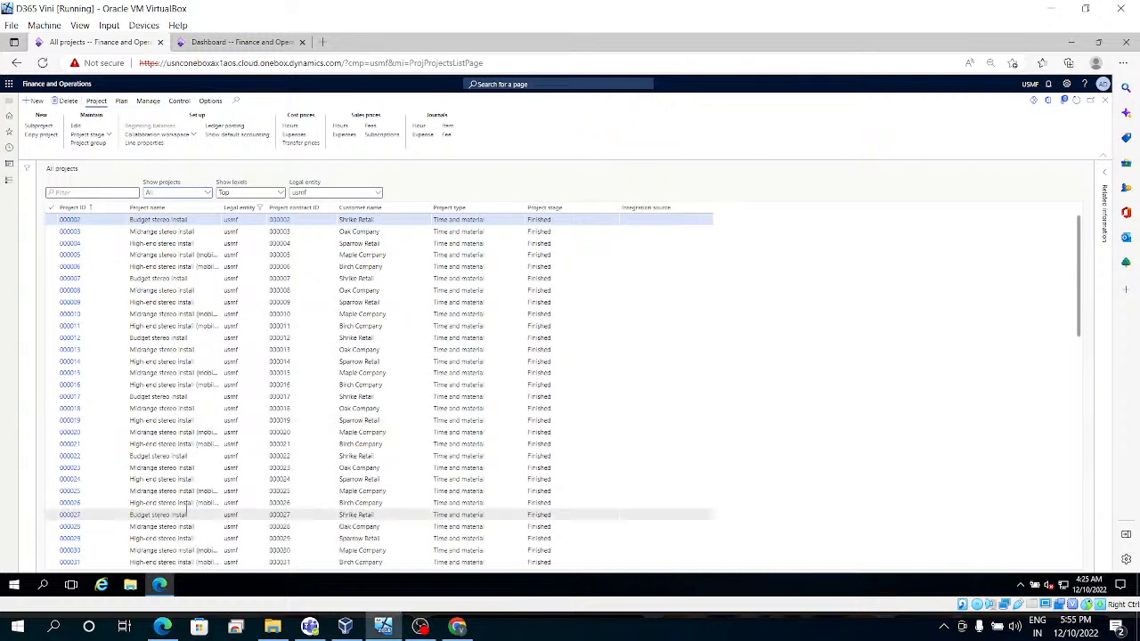
Step: Filter the All projects list by project name to isolate the Basic cost price project
left_click(177, 217)
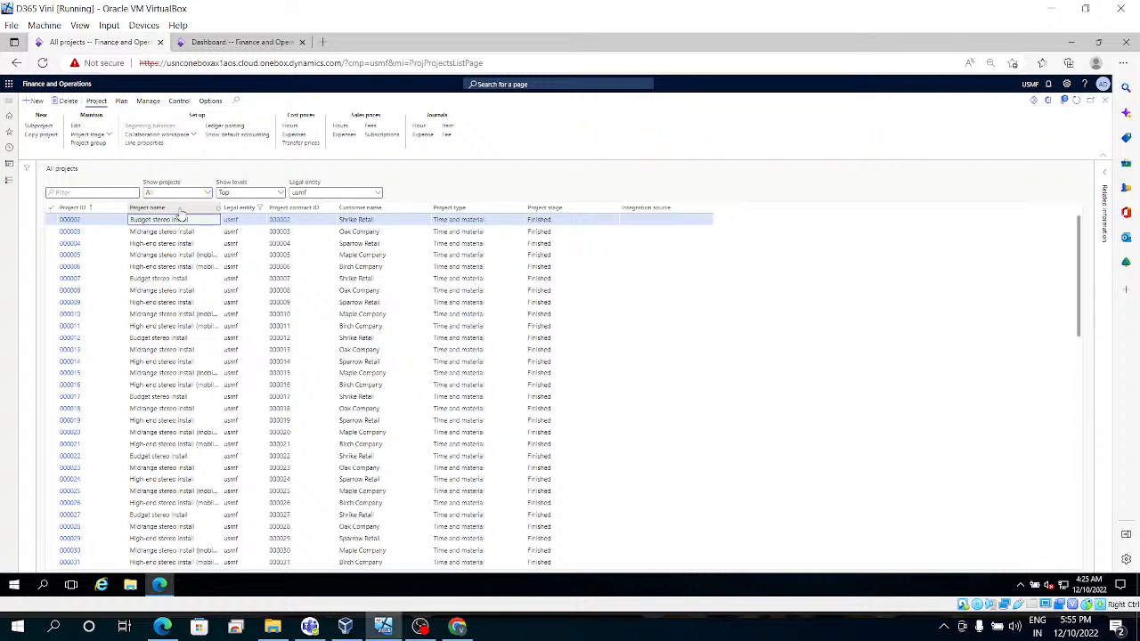
left_click(181, 211)
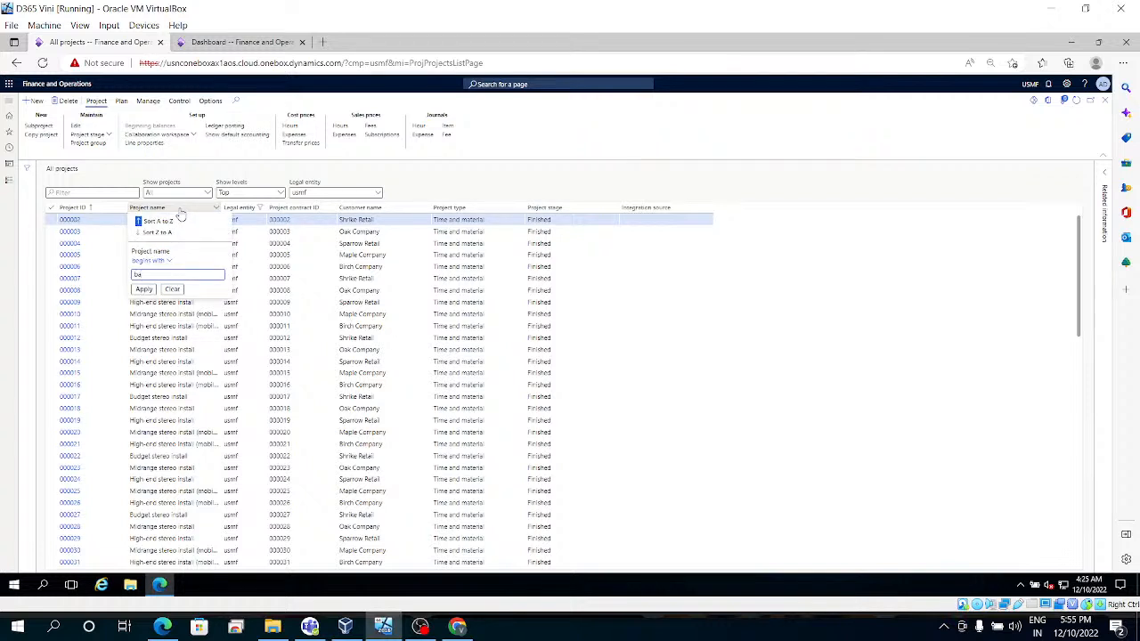
left_click(181, 214)
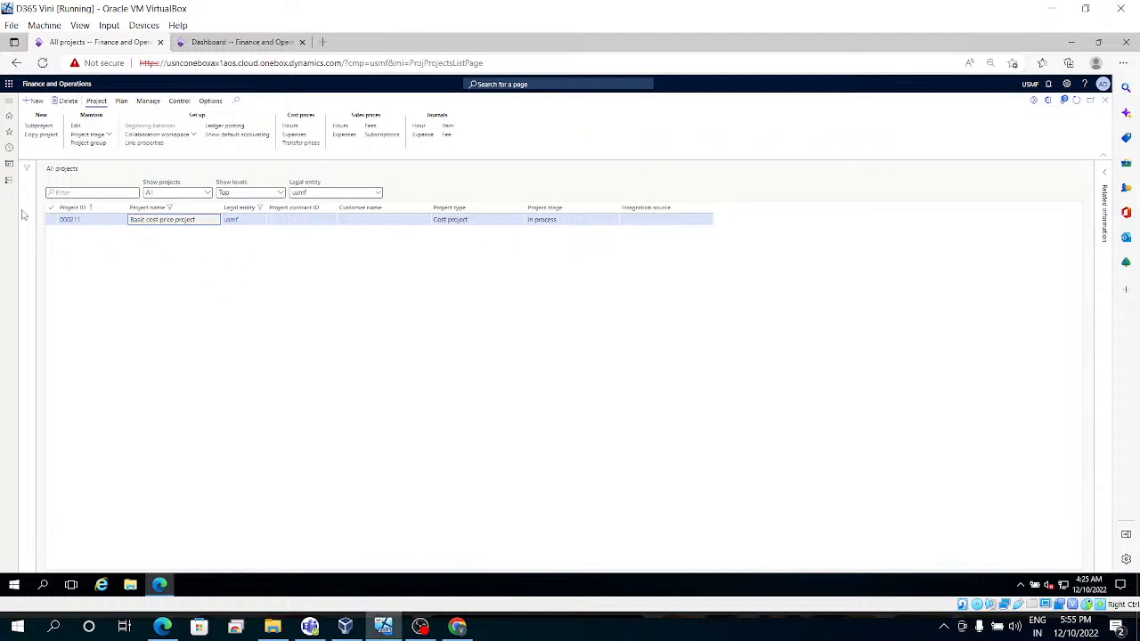
left_click(8, 184)
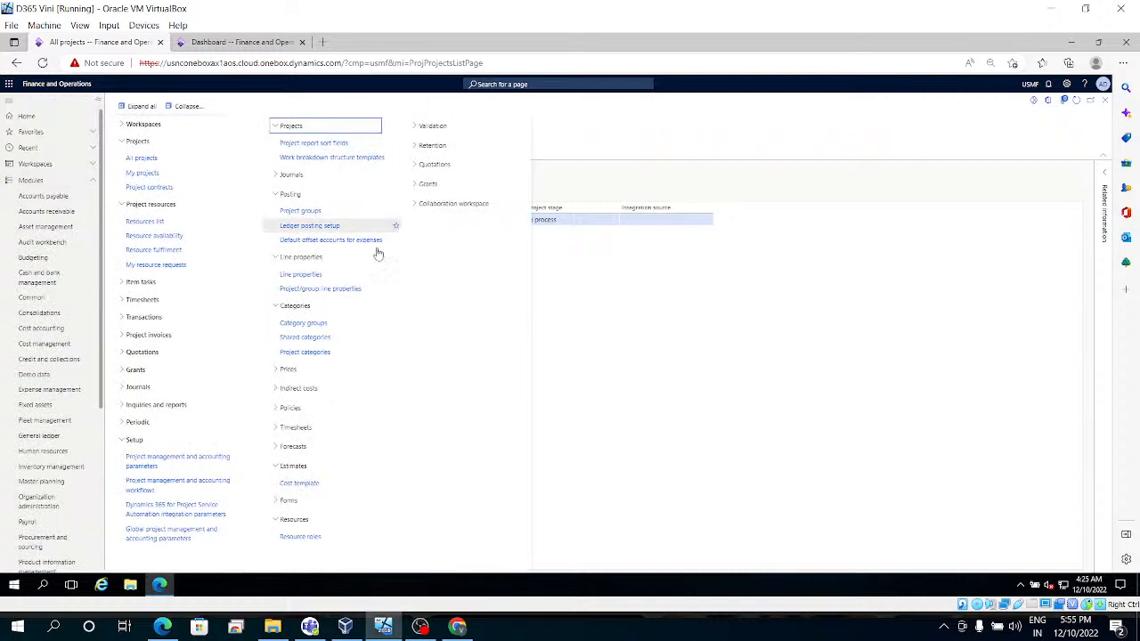
left_click(614, 285)
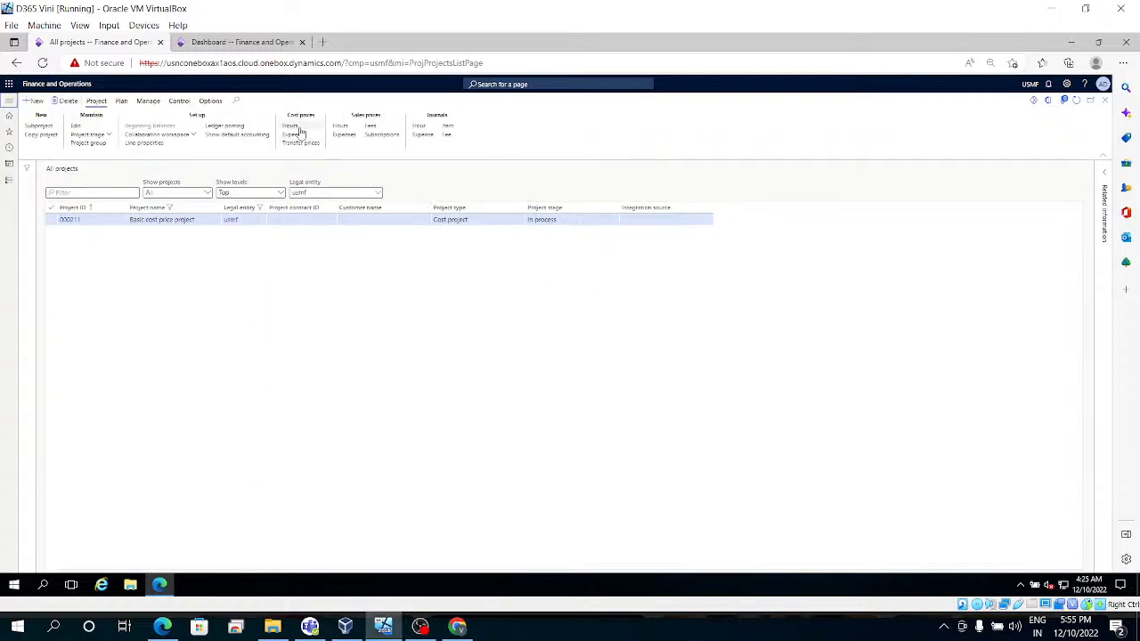
Step: Create a new hour journal for the Basic cost price project using the Hour journal name, and open its lines
left_click(419, 127)
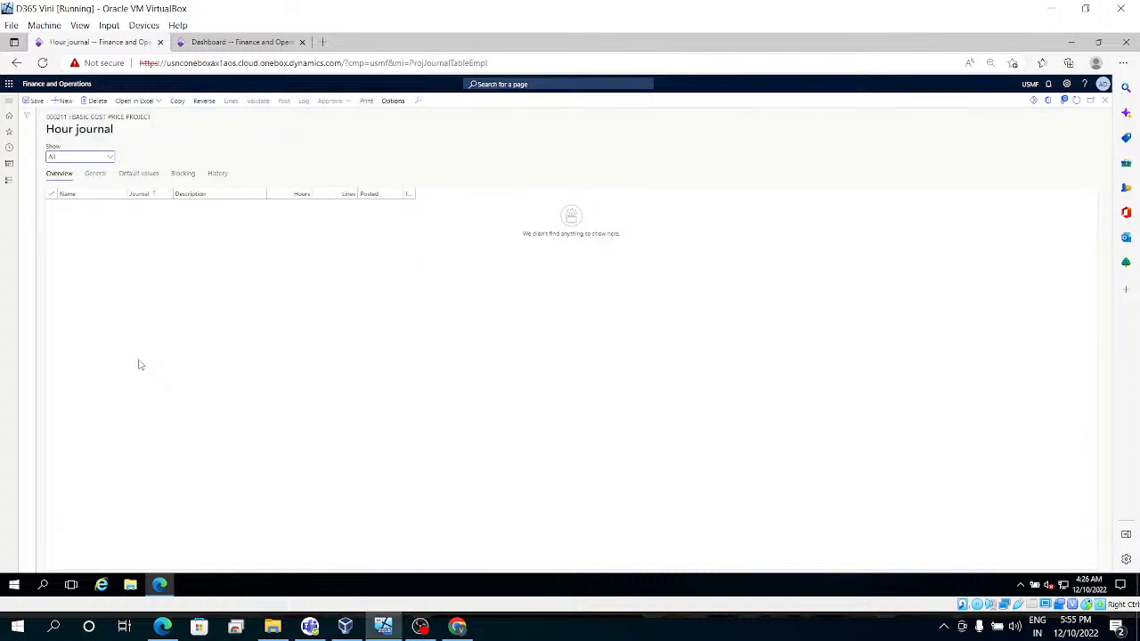
left_click(65, 104)
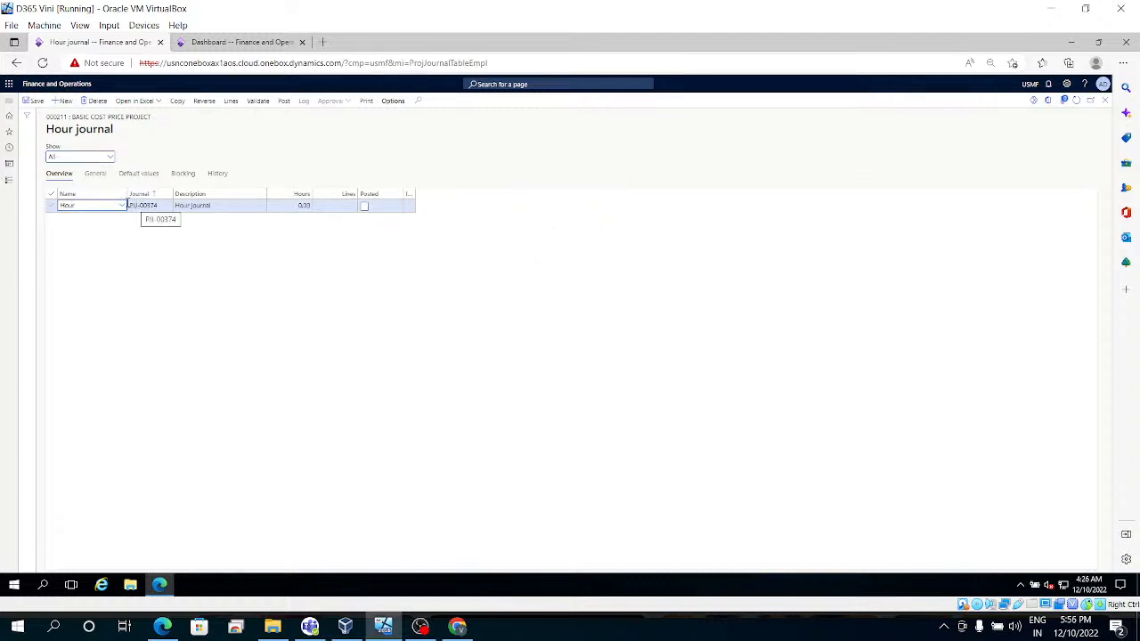
left_click(230, 101)
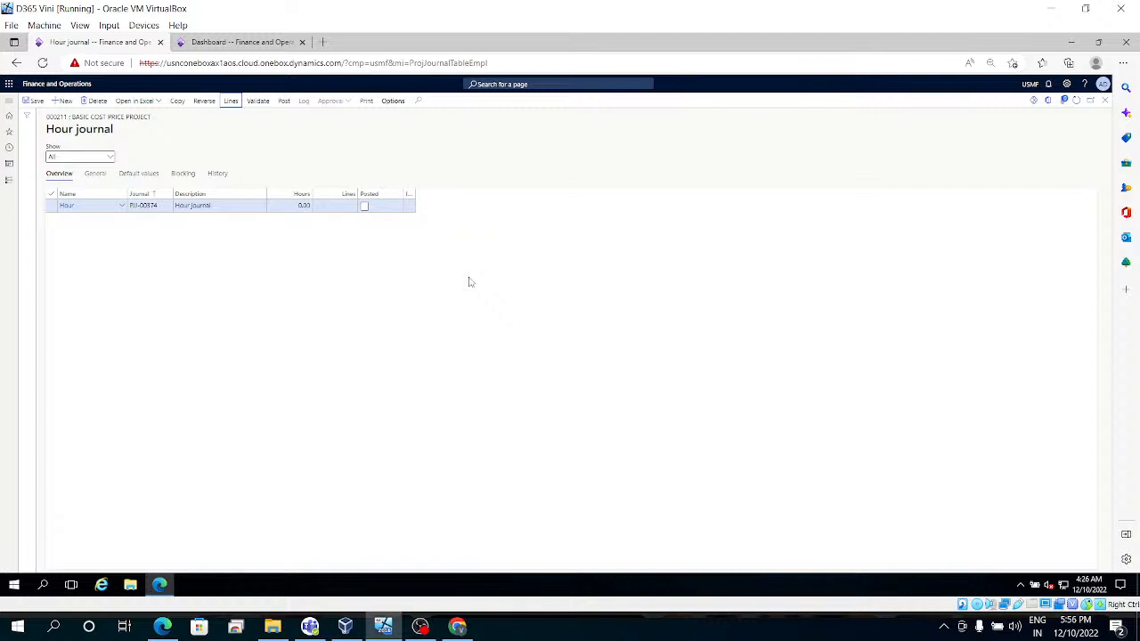
left_click(232, 101)
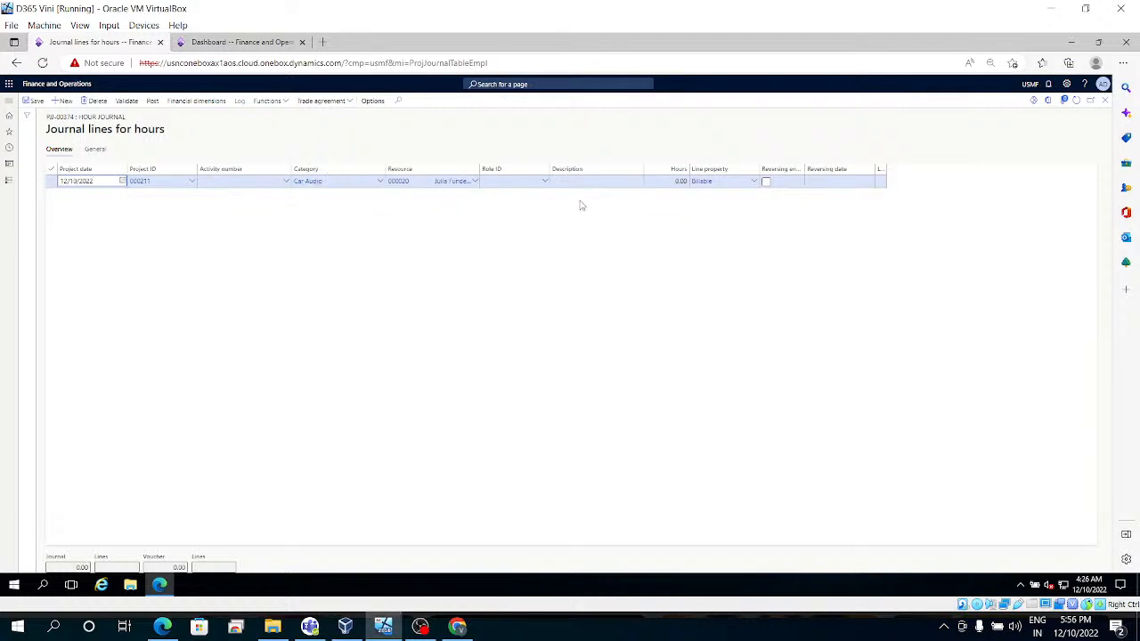
Step: Set the hours on the Car Audio journal line to 10 and post the hour journal without transferring posting errors
left_click(662, 182)
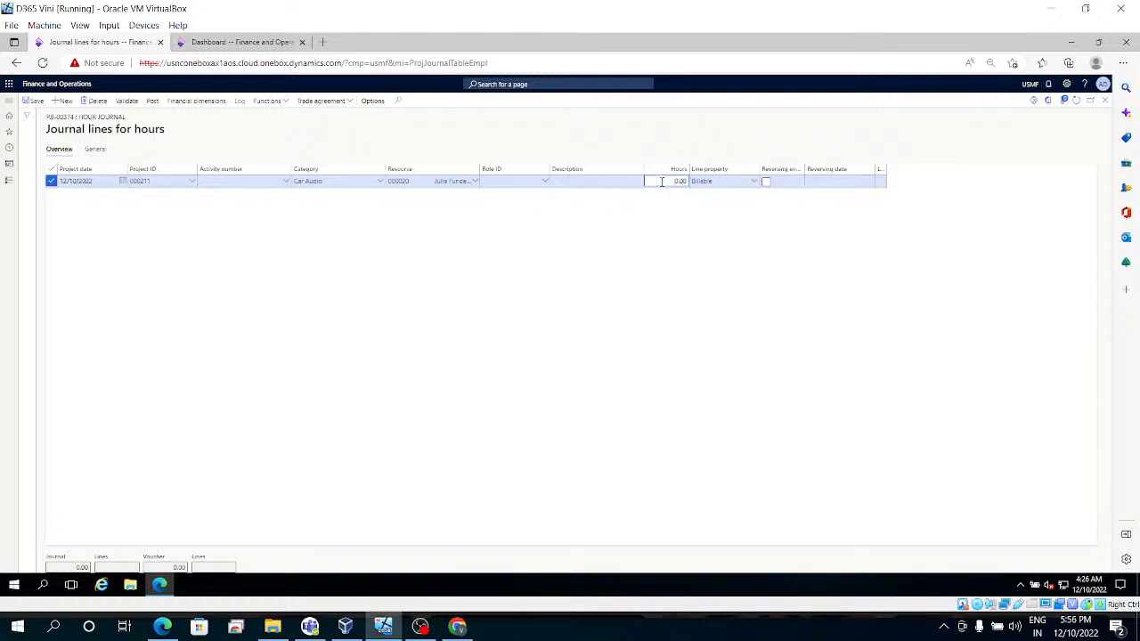
key("Delete")
type("15")
left_click(152, 102)
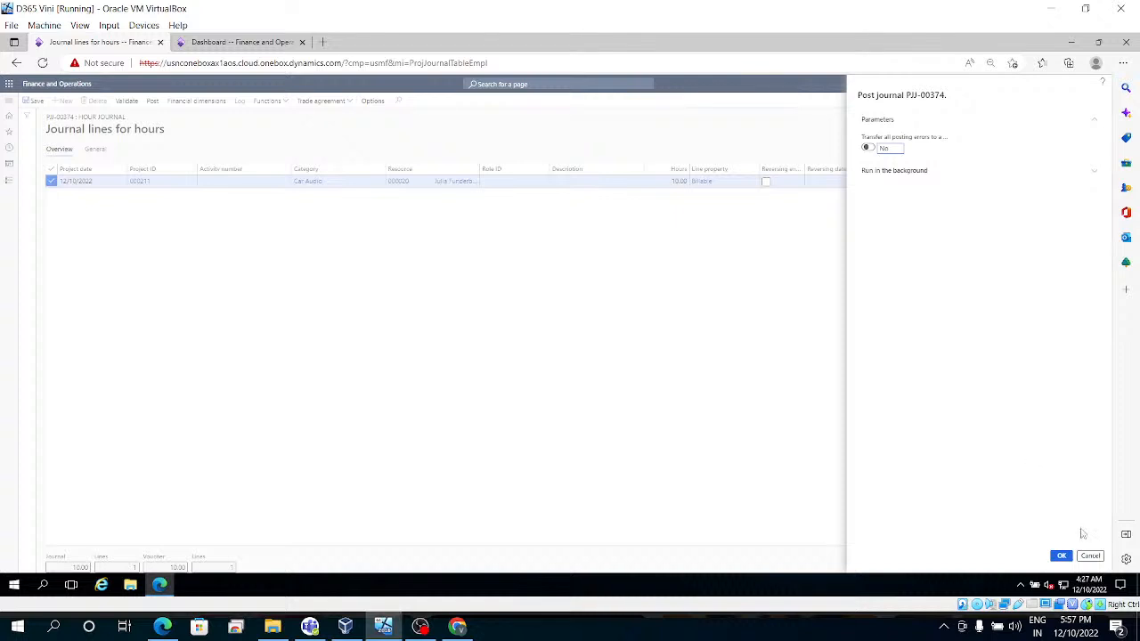
left_click(1062, 557)
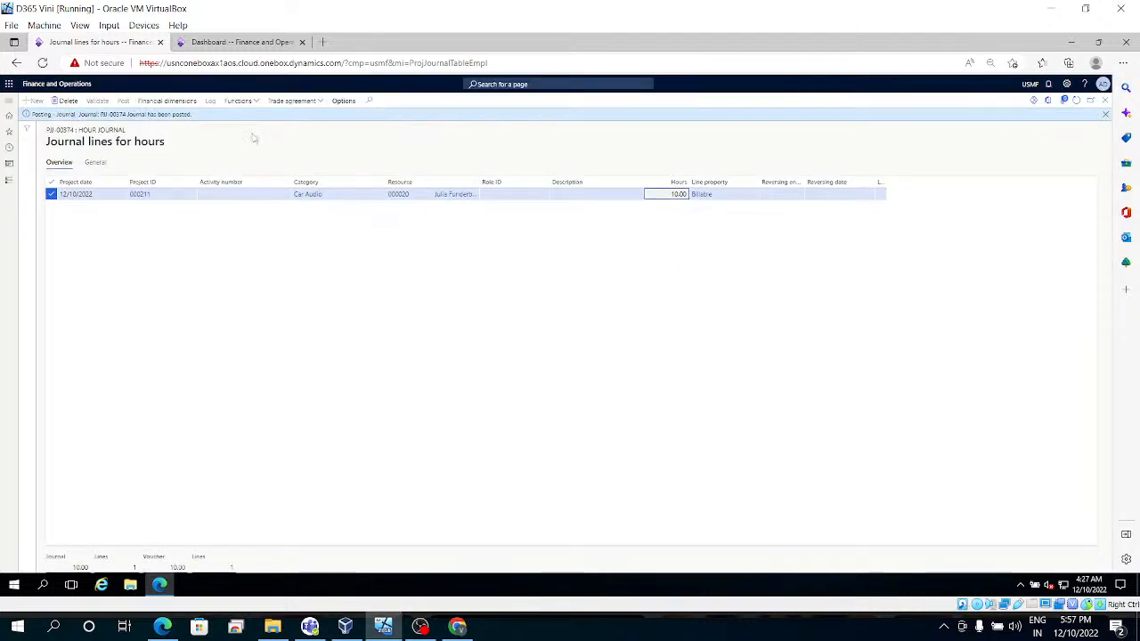
Step: Review the posted hour journal and its line, and return to the project list
left_click(258, 105)
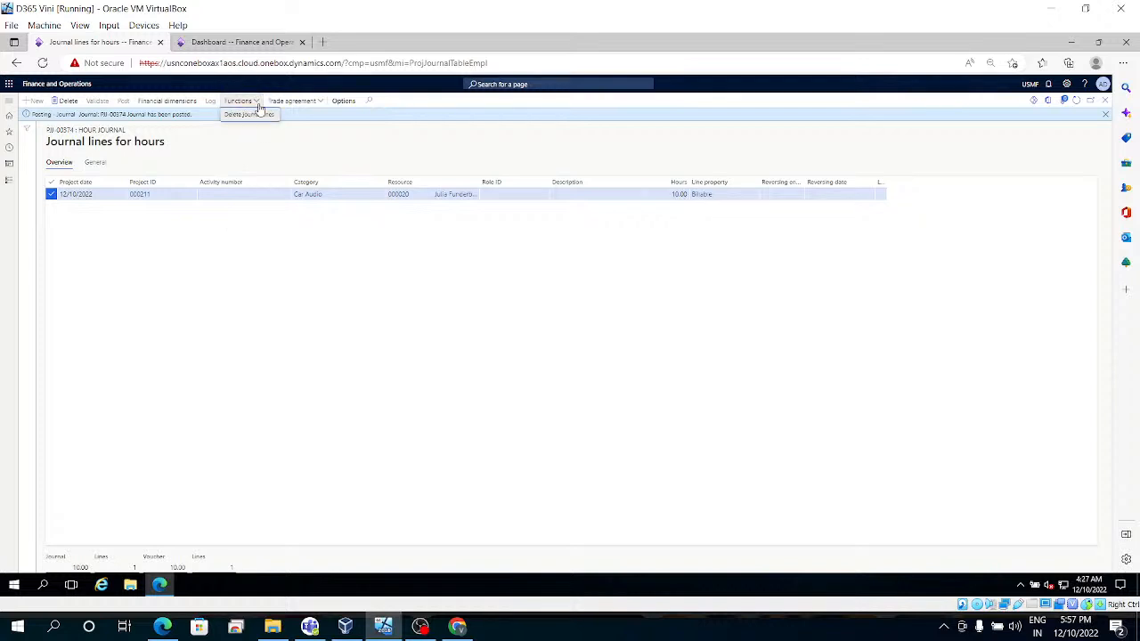
left_click(292, 259)
left_click(1104, 100)
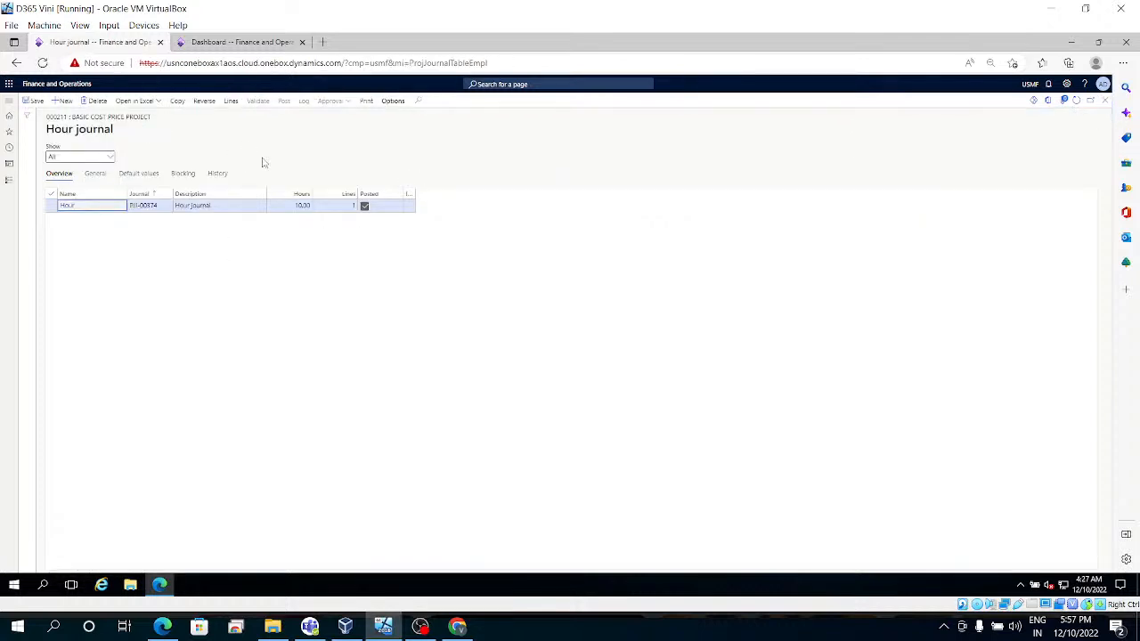
left_click(229, 106)
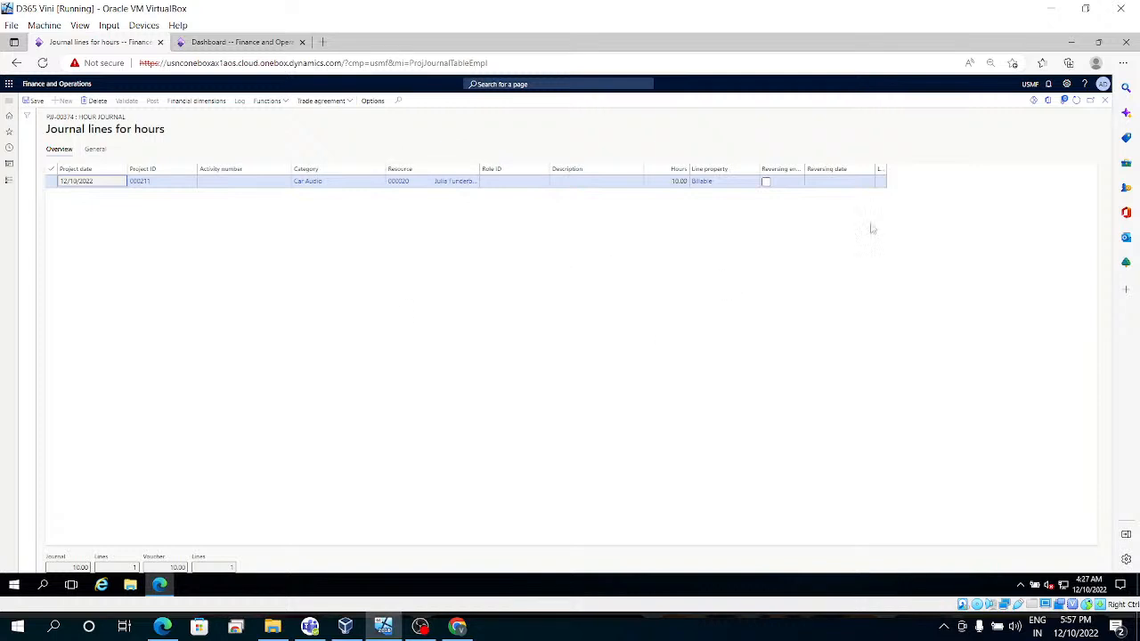
left_click(1108, 107)
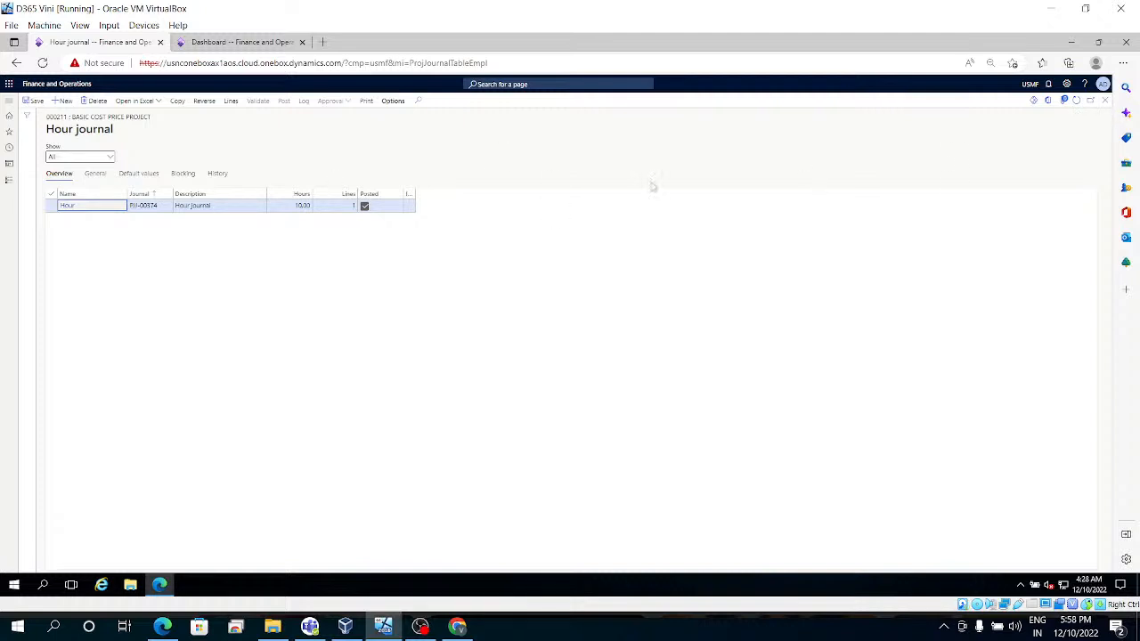
left_click(1104, 102)
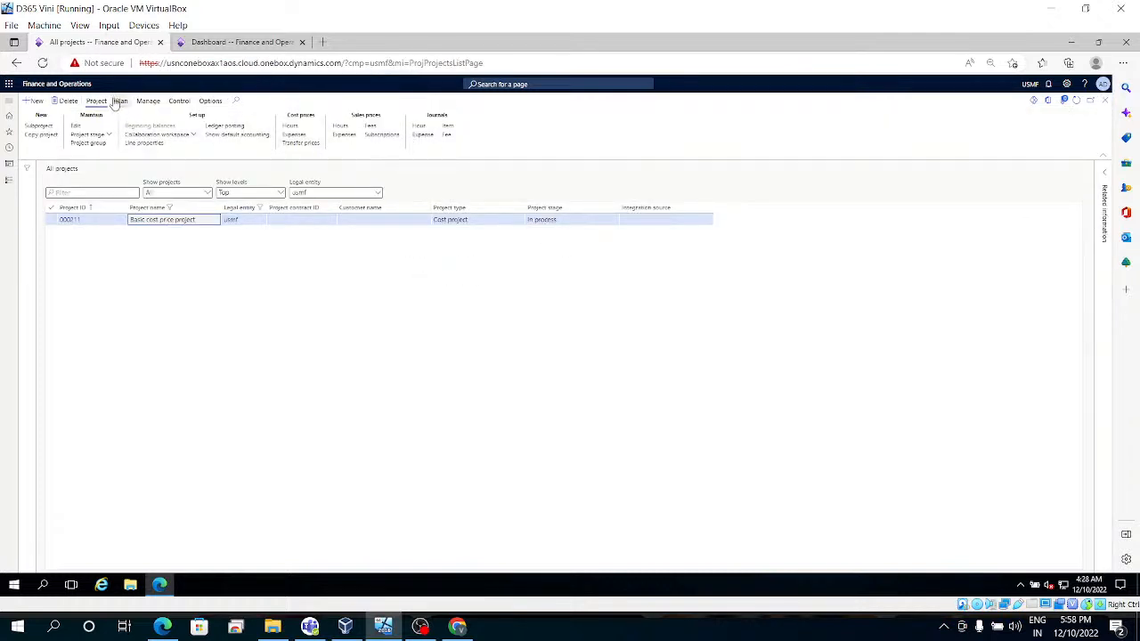
Step: Open the voucher of the Basic cost price project's posted hour transaction and examine the account and posting type of its cost and payroll allocation lines
left_click(148, 100)
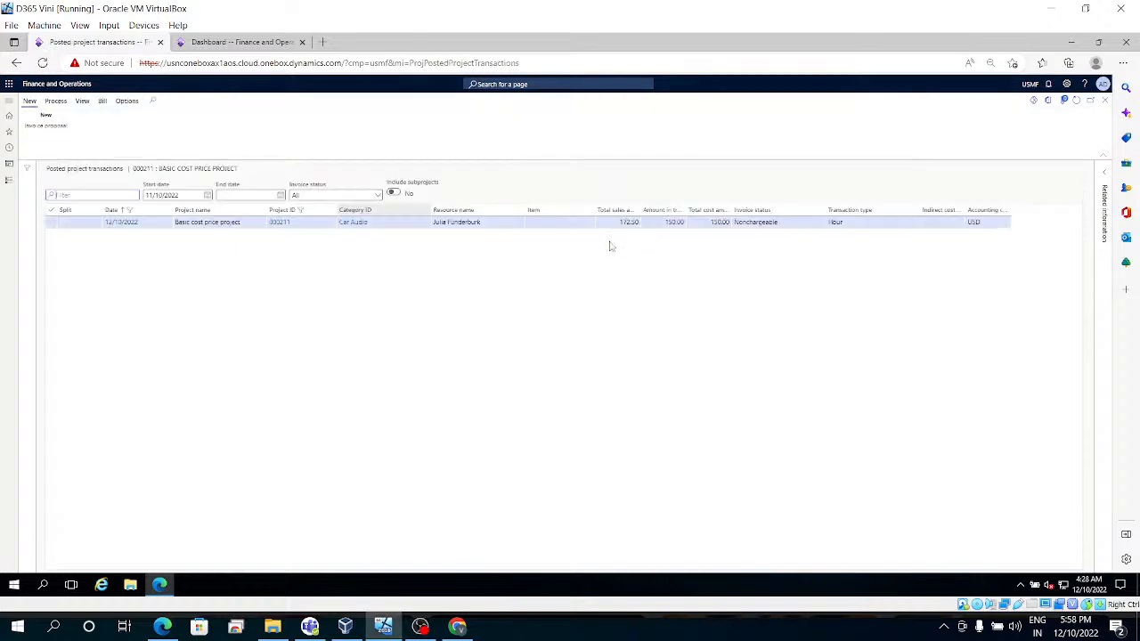
left_click(81, 104)
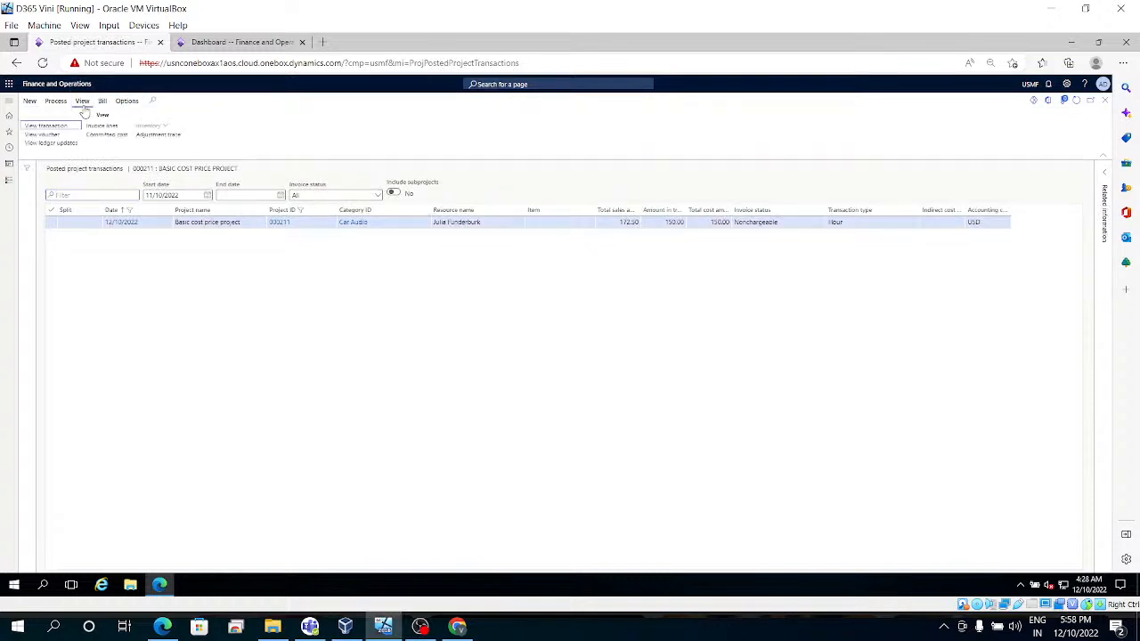
left_click(56, 142)
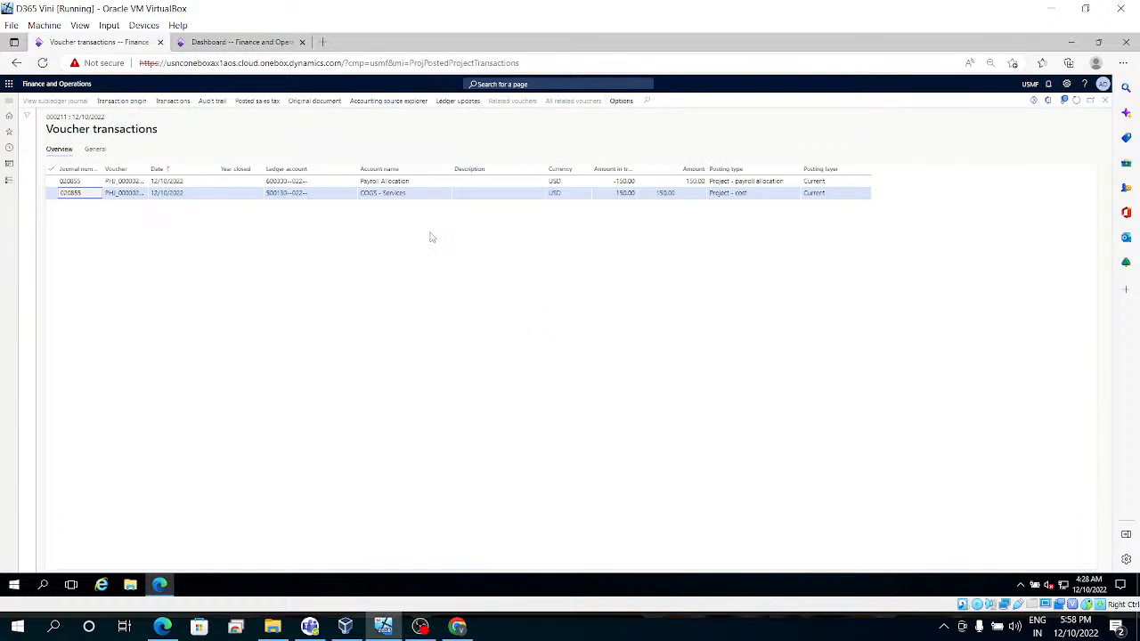
left_click(375, 194)
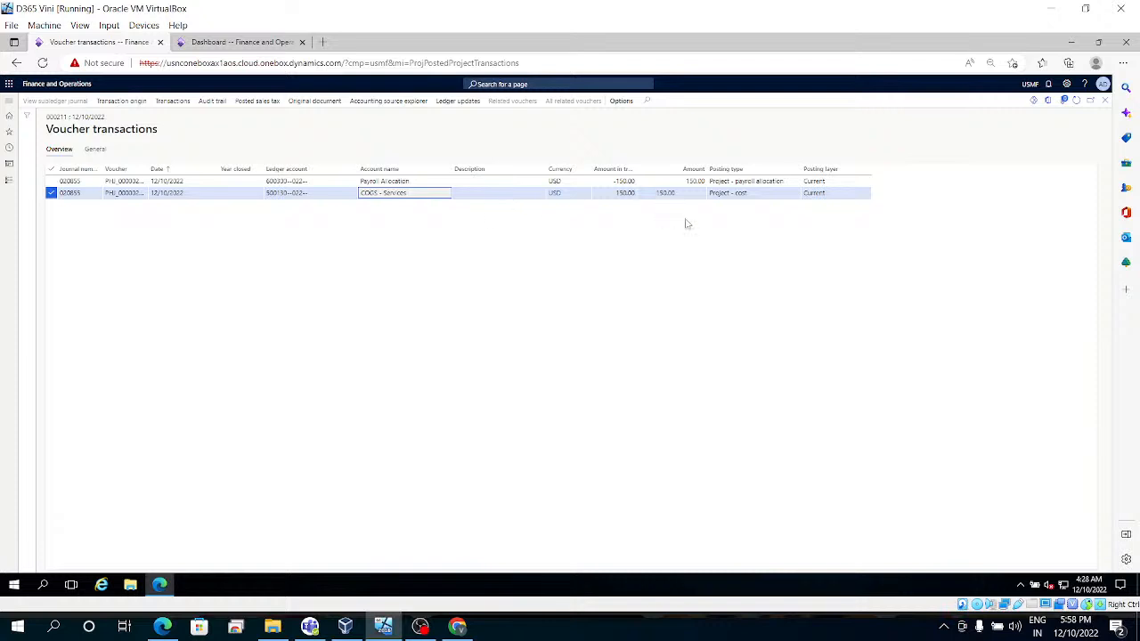
left_click(768, 194)
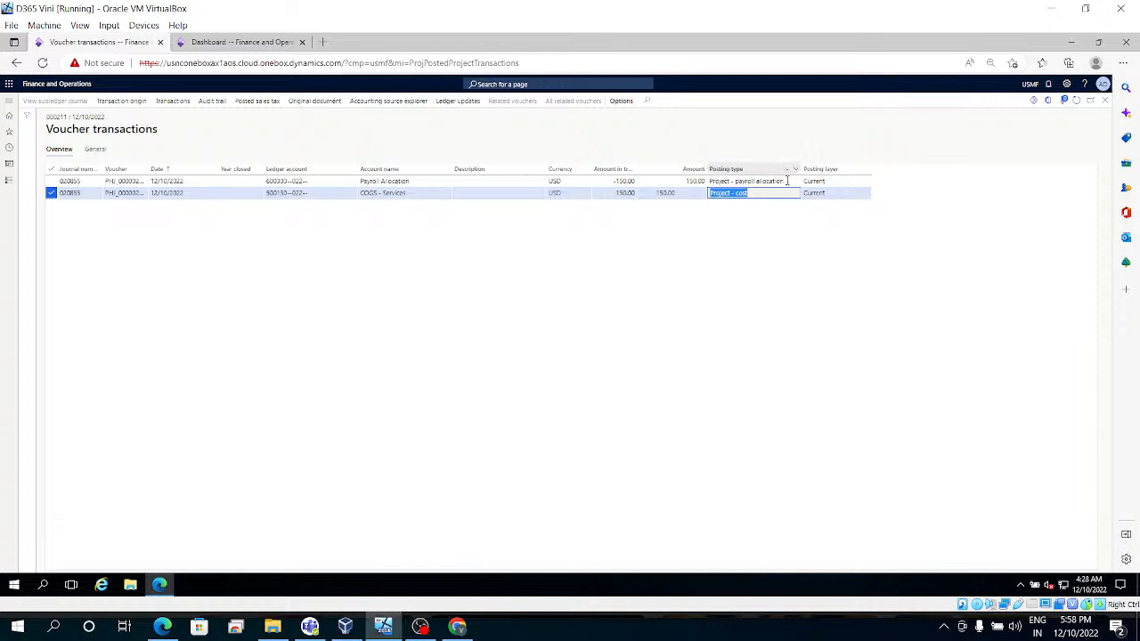
left_click(753, 182)
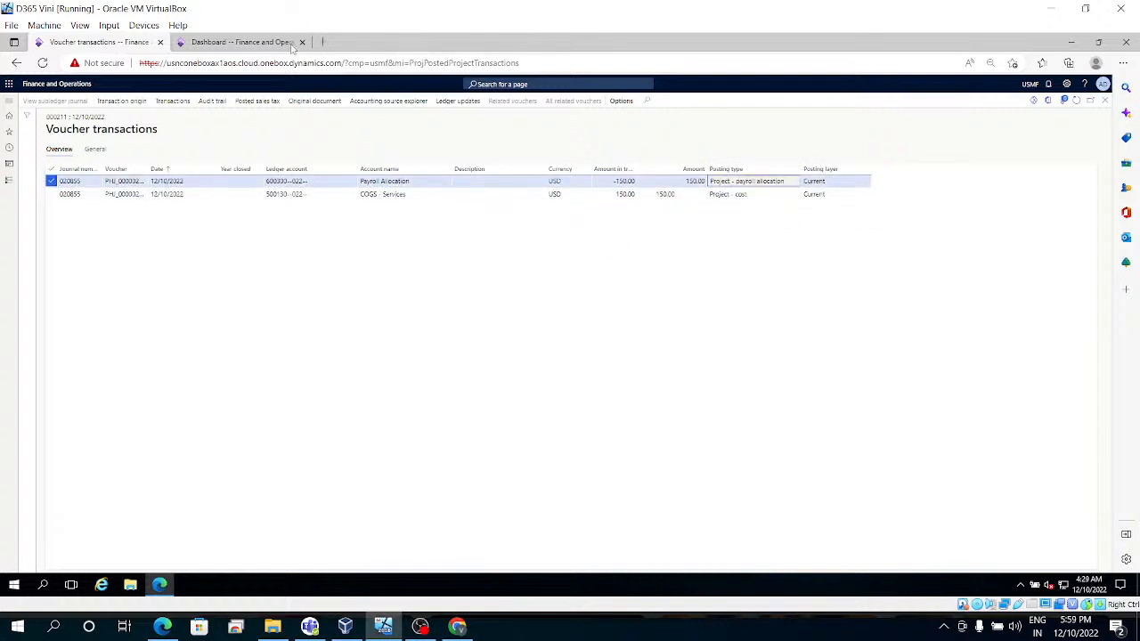
Step: Switch to the separate Finance and Operations dashboard session and open the Project management and accounting module
left_click(236, 42)
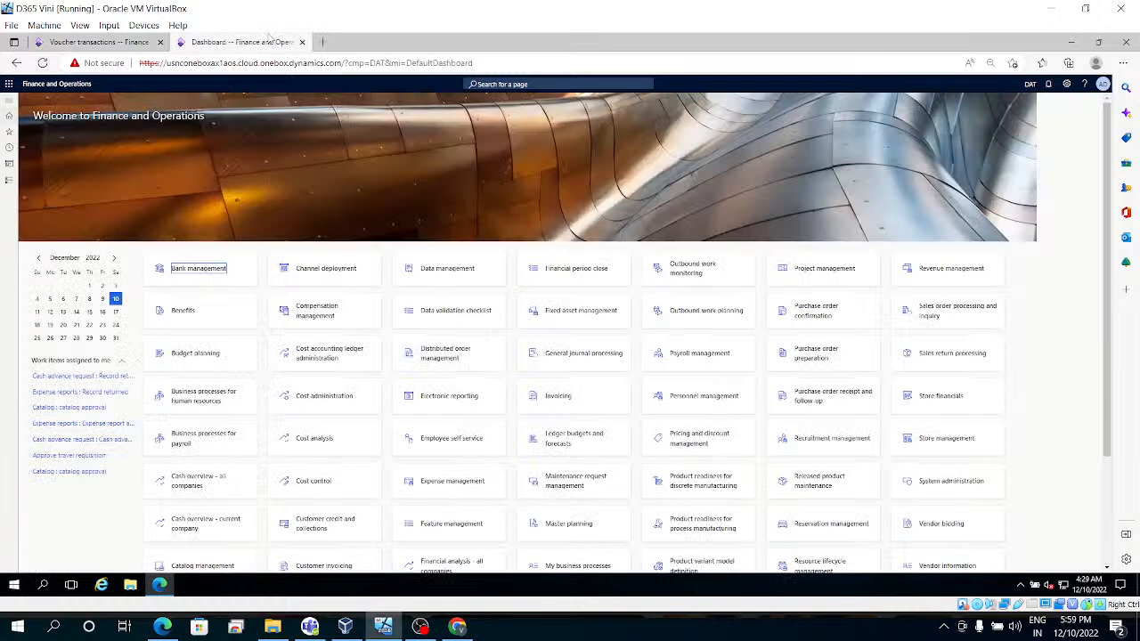
left_click(8, 180)
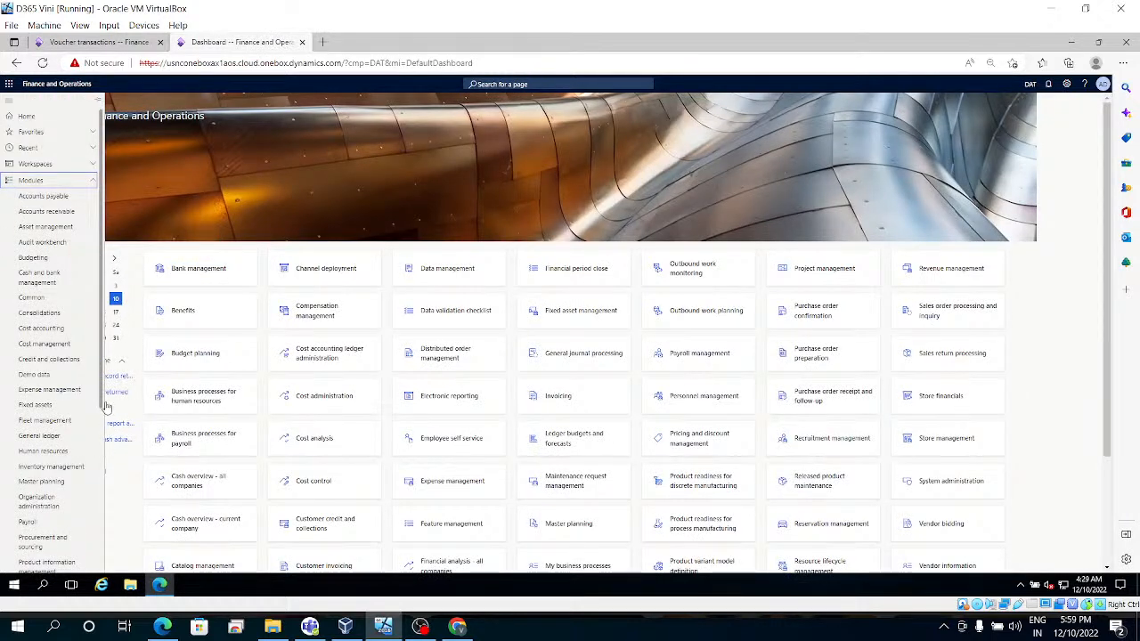
left_click(106, 450)
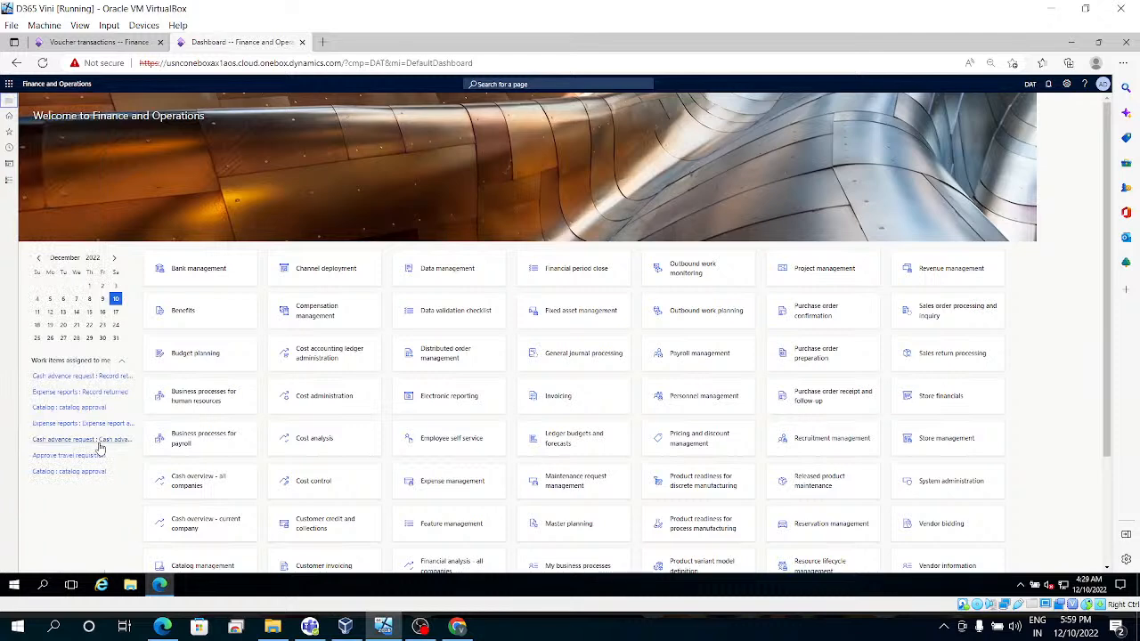
left_click(9, 182)
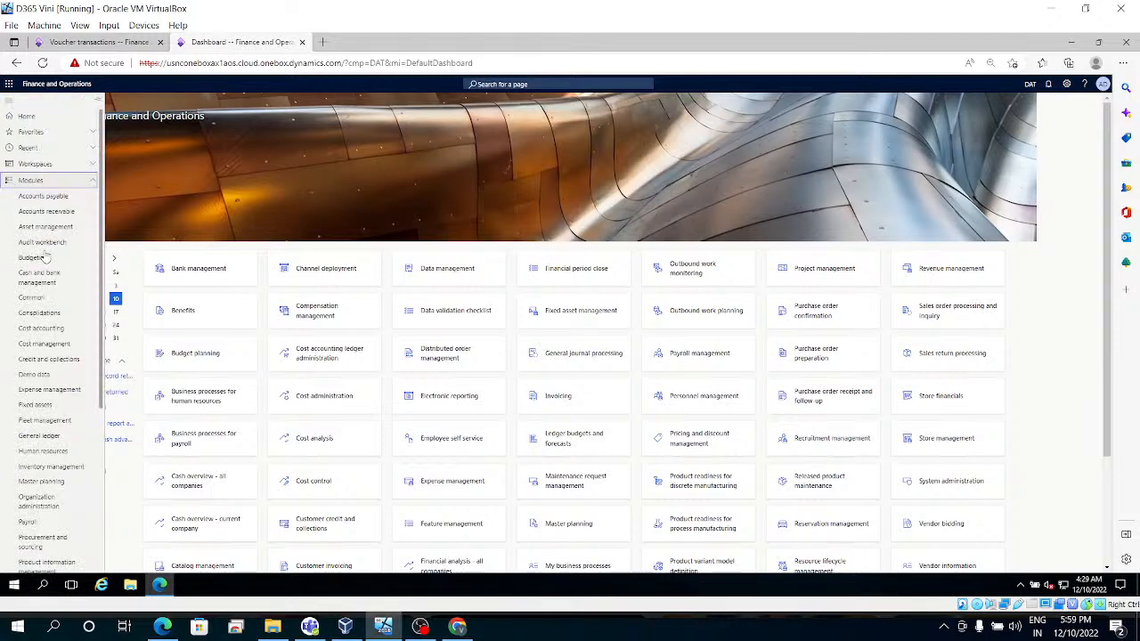
scroll(101, 430, "down", 5)
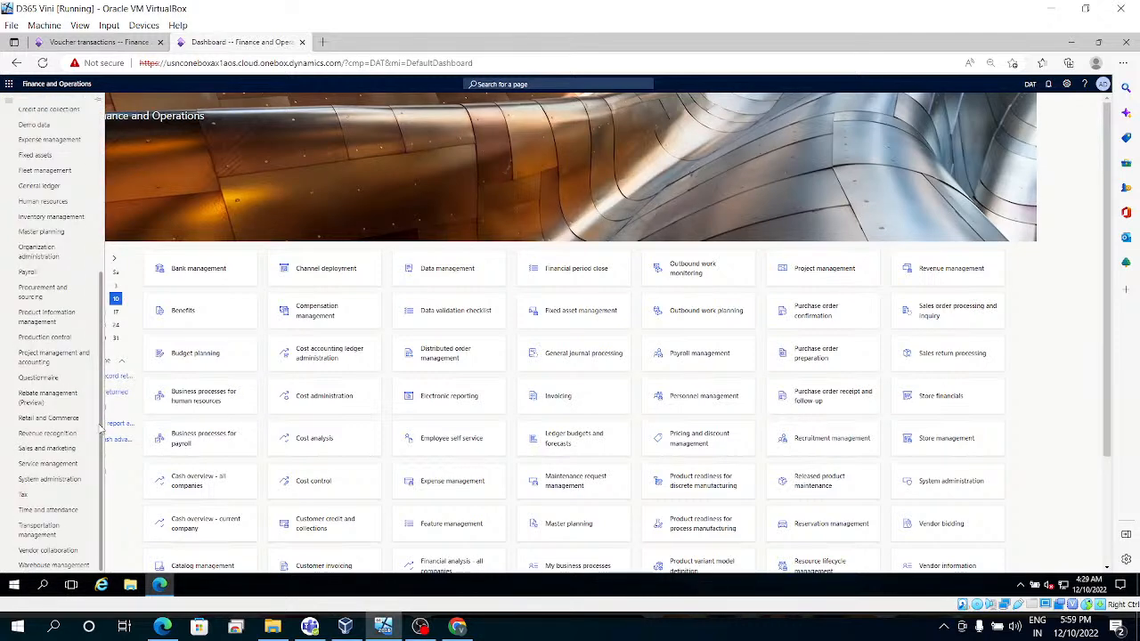
left_click(55, 356)
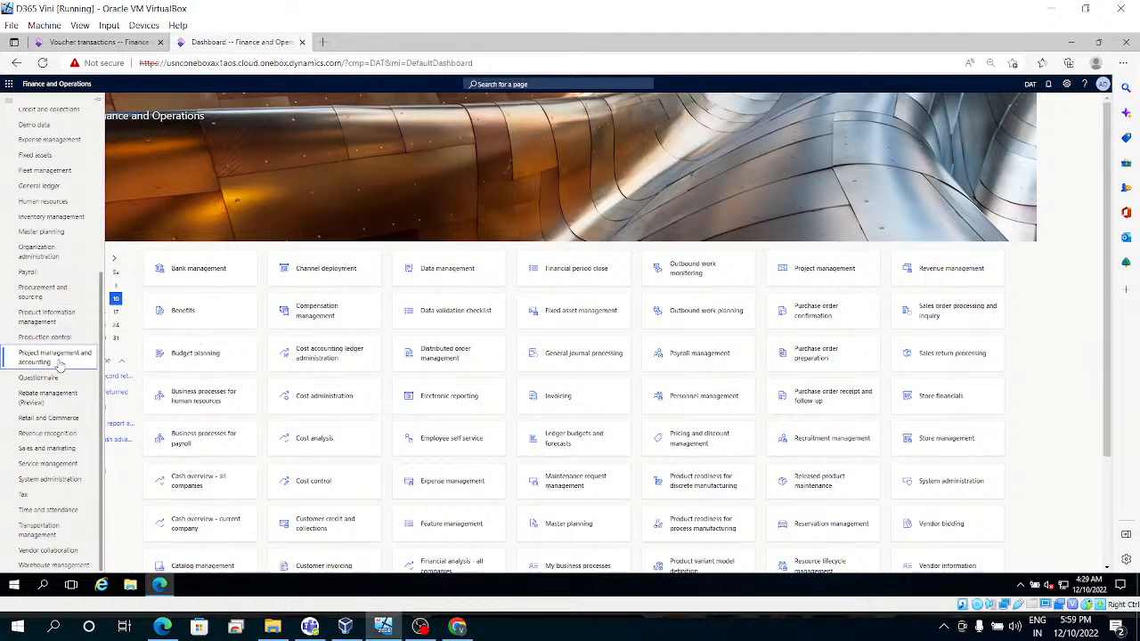
Step: Return to the voucher transactions and compare the Project - cost and Project - payroll allocation posting types
left_click(102, 44)
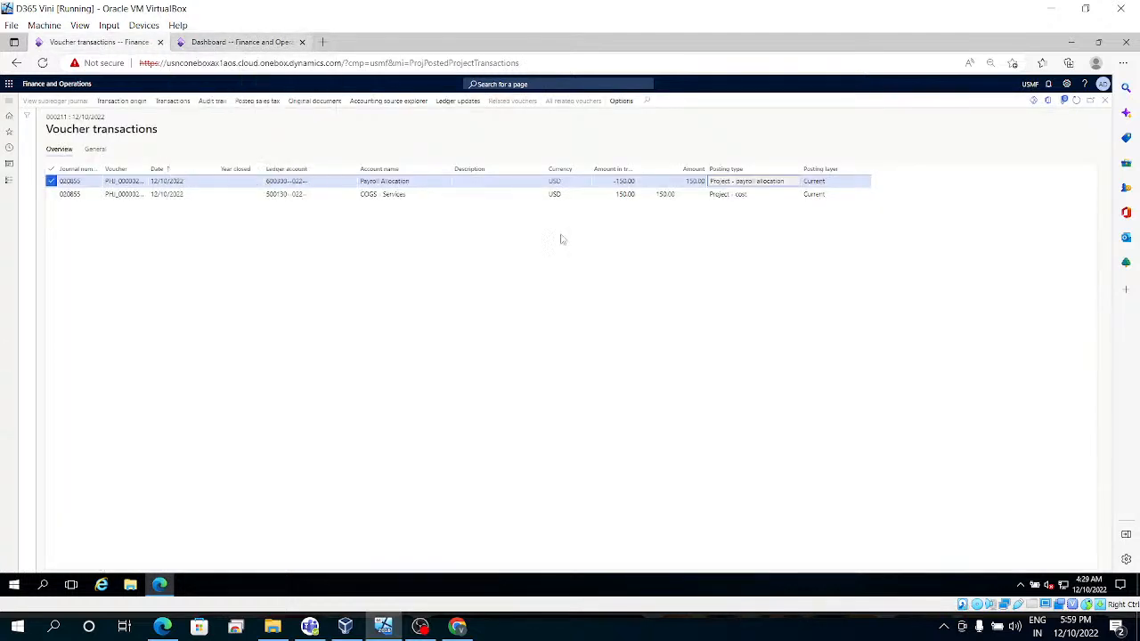
left_click(729, 193)
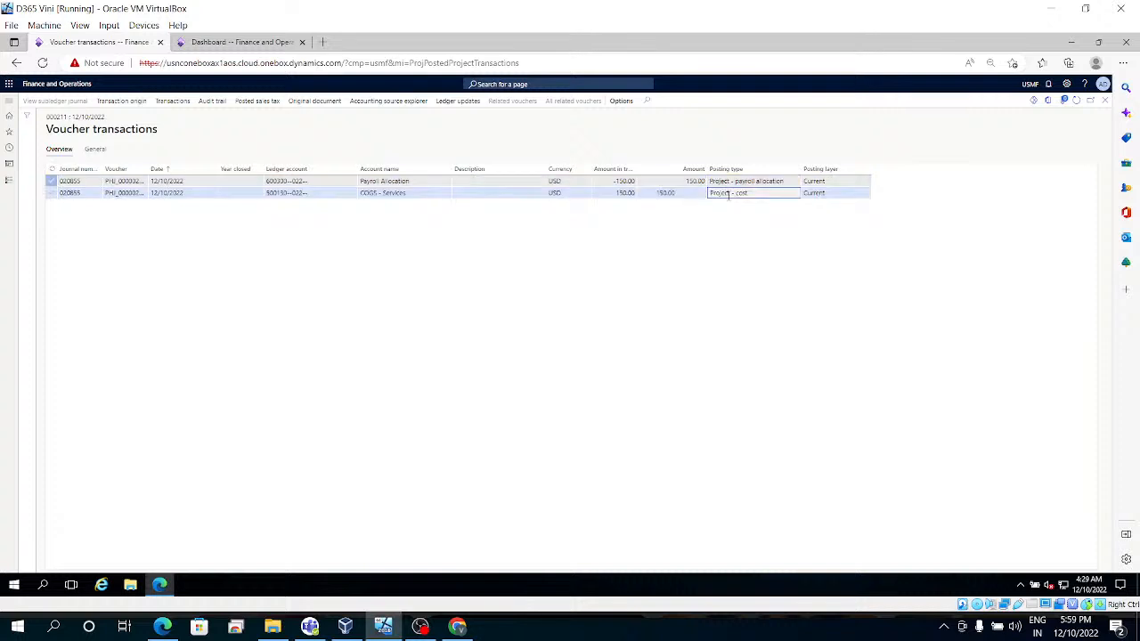
left_click(739, 180)
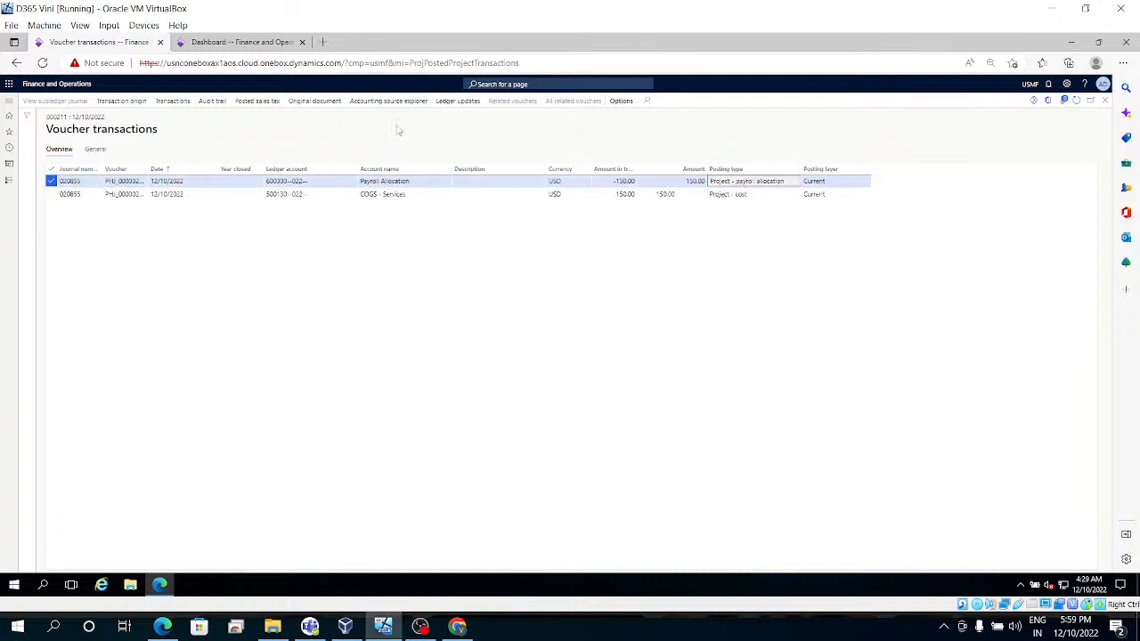
Step: Open the Ledger posting setup of Project management and accounting in the dashboard session
left_click(253, 46)
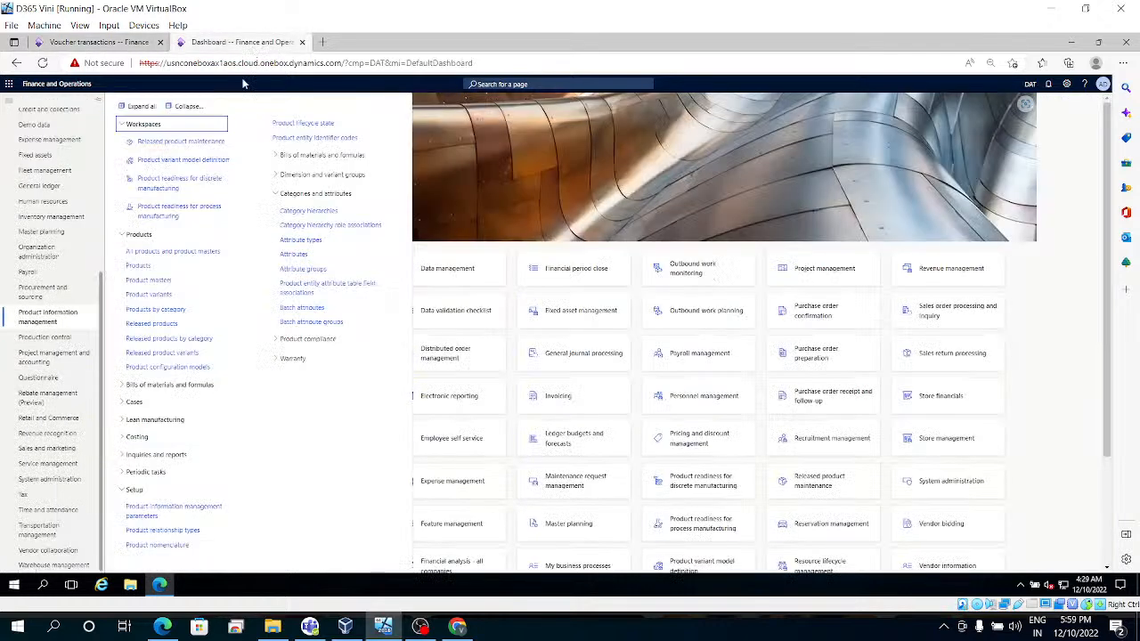
left_click(77, 356)
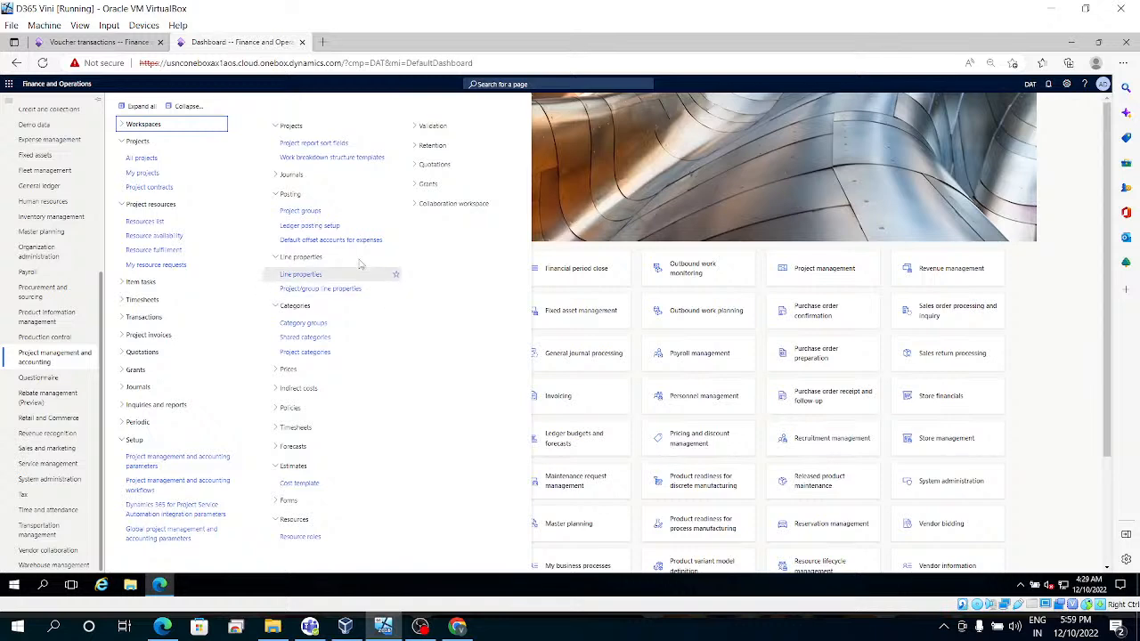
left_click(333, 230)
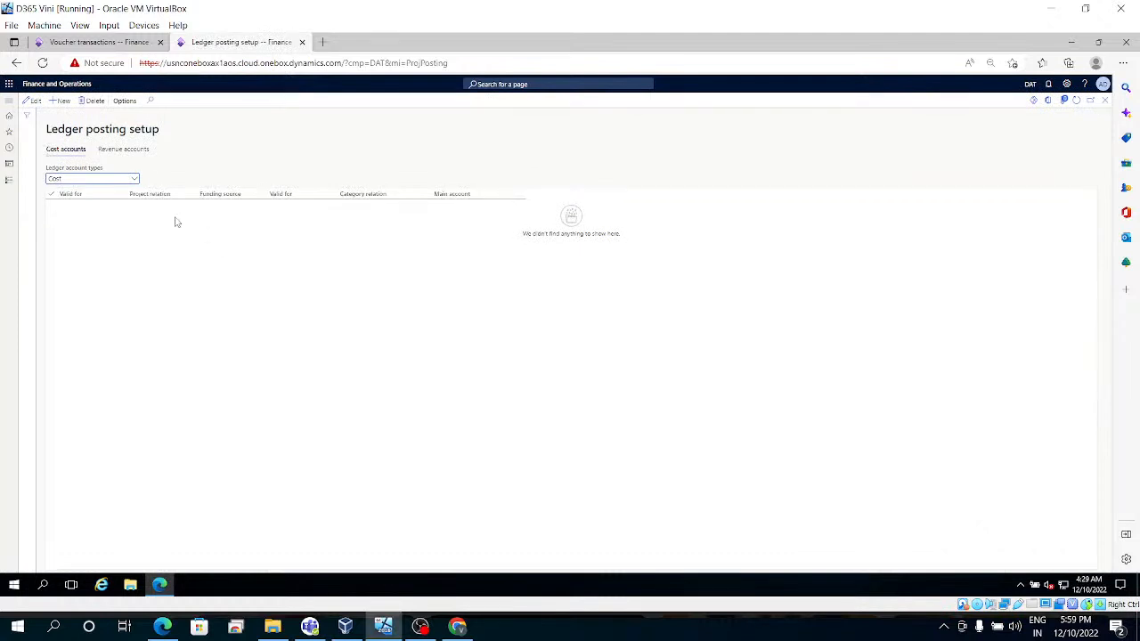
Step: Switch the Ledger posting setup page to company usmf and review the available ledger account types for cost accounts
left_click(132, 182)
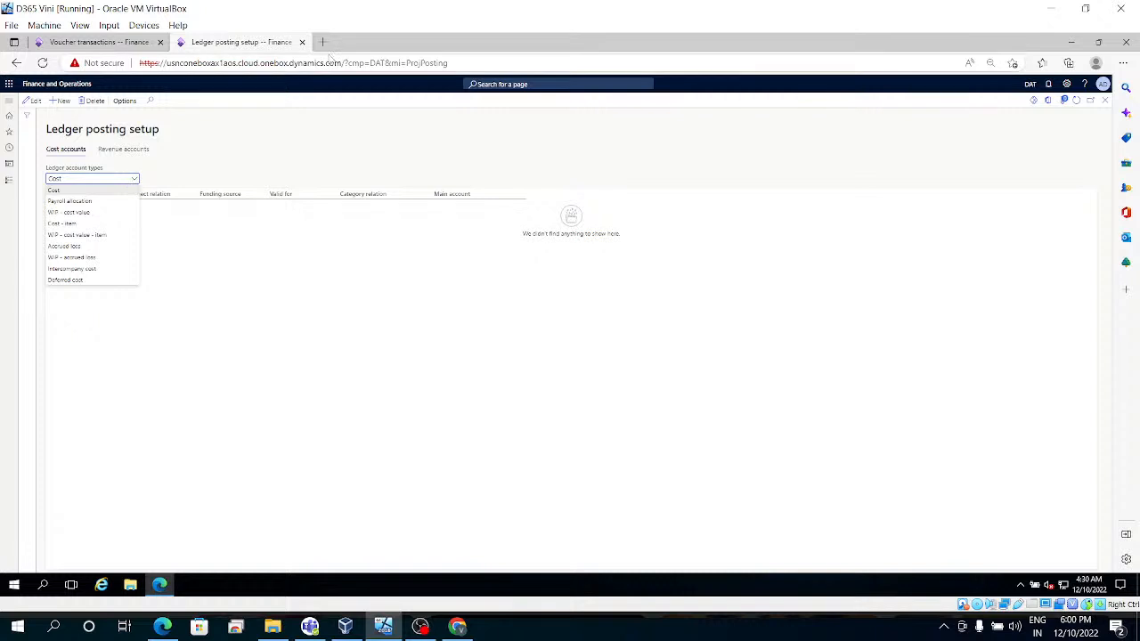
double_click(378, 62)
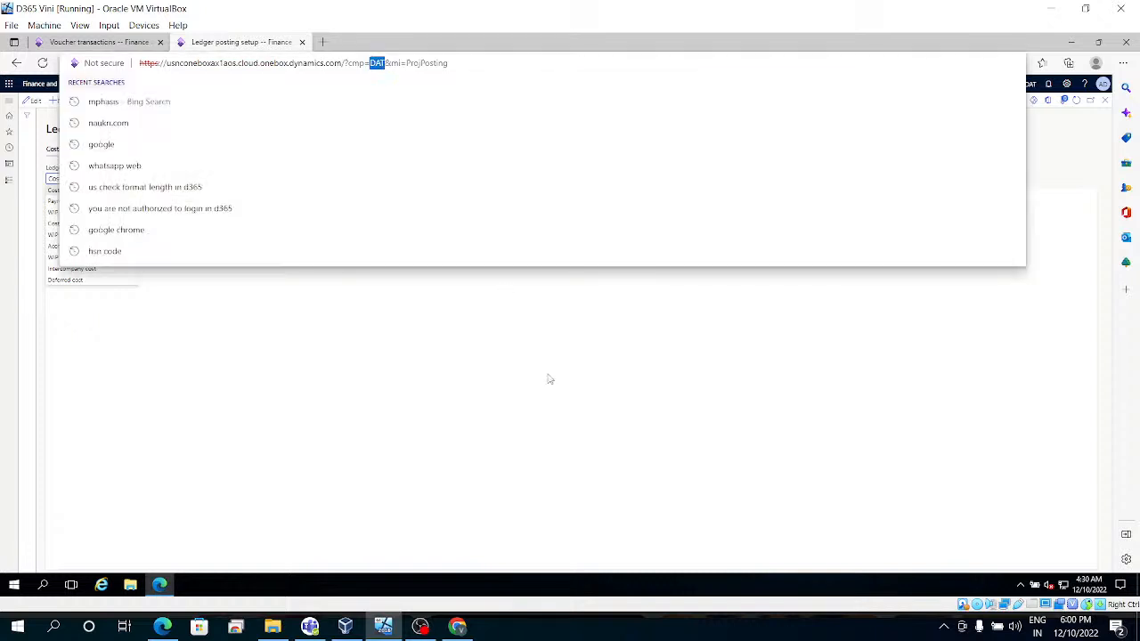
type("usmf")
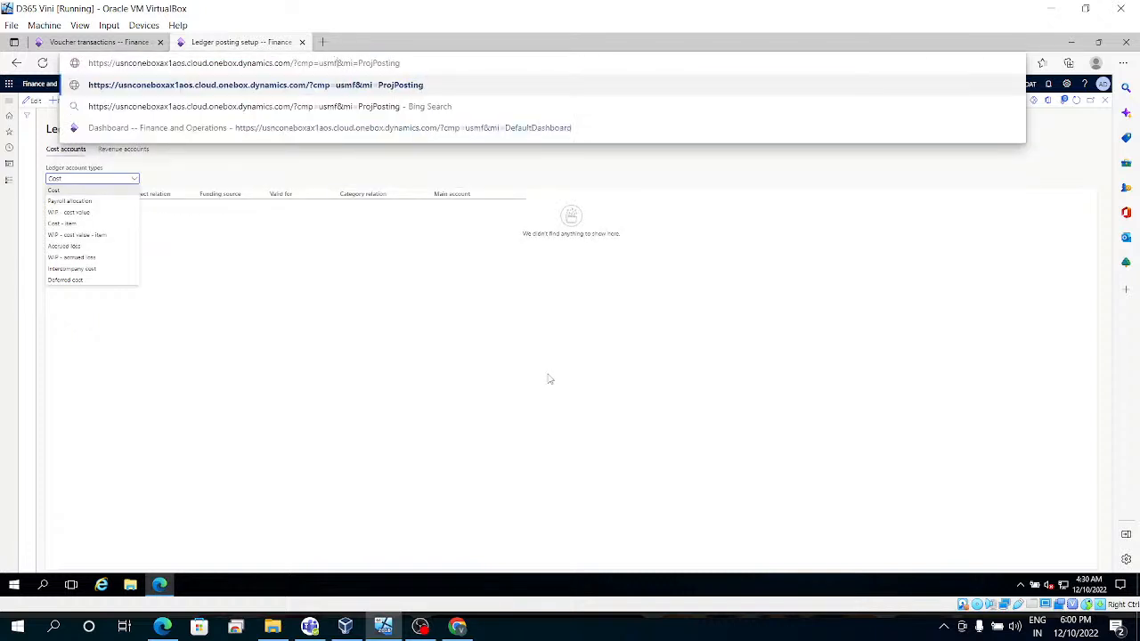
key("Return")
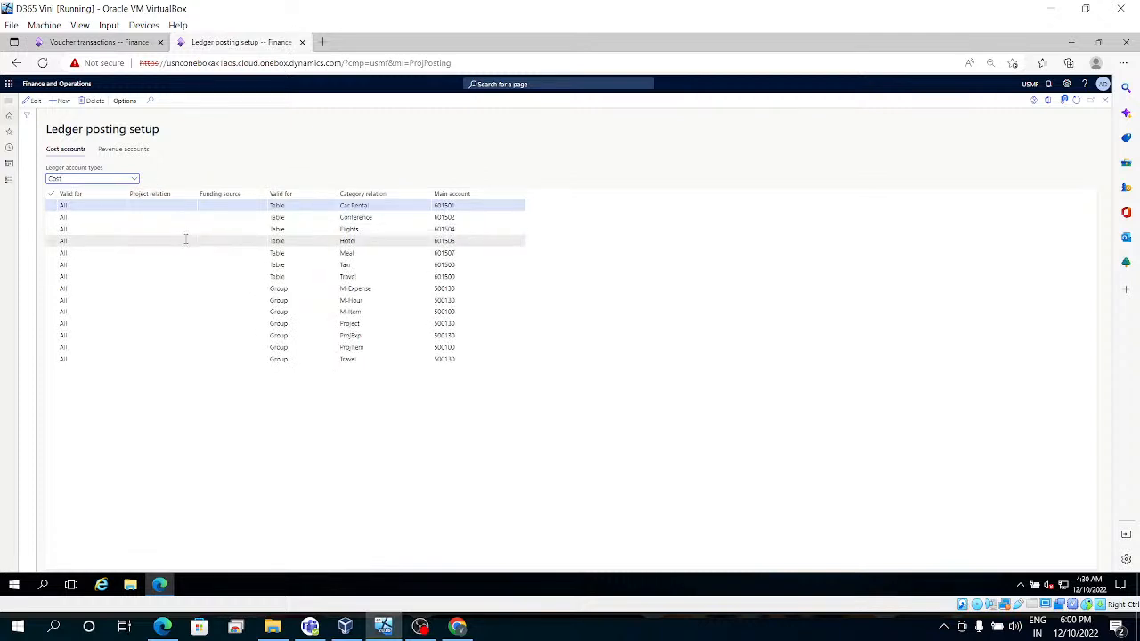
left_click(134, 180)
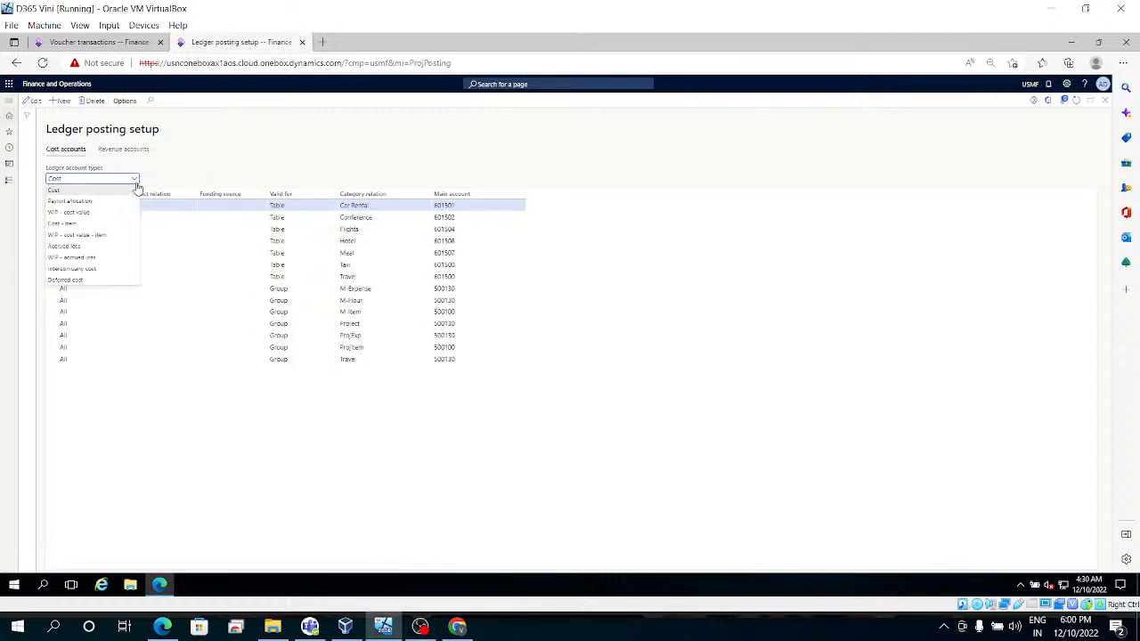
left_click(256, 169)
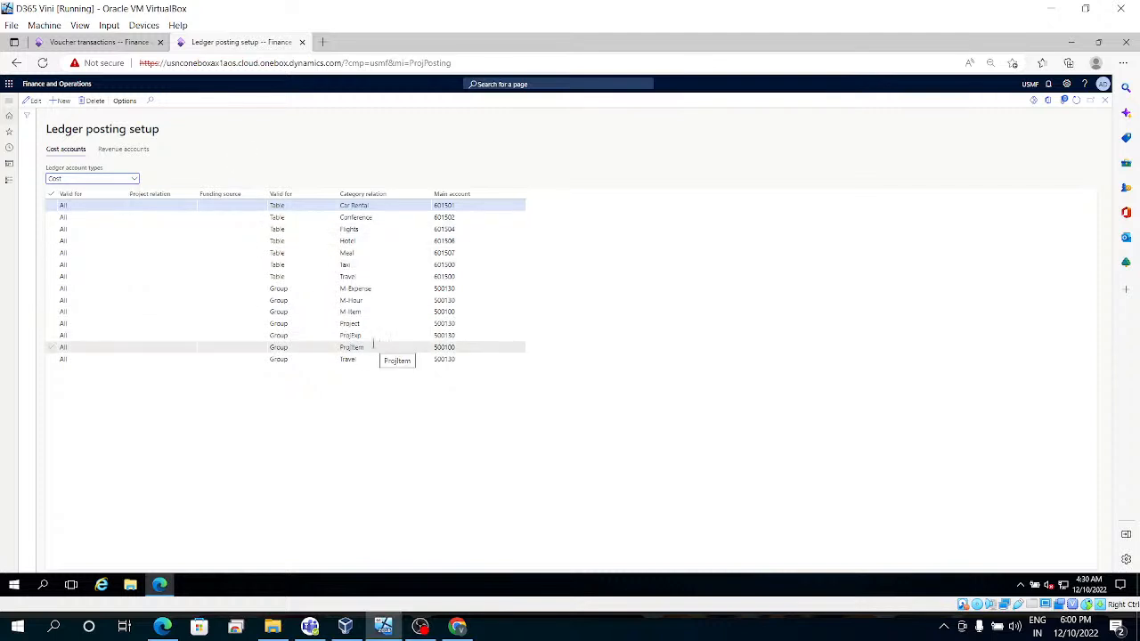
Step: Duplicate the voucher transactions page in another browser tab and open the original documents of the payroll allocation voucher line
left_click(115, 44)
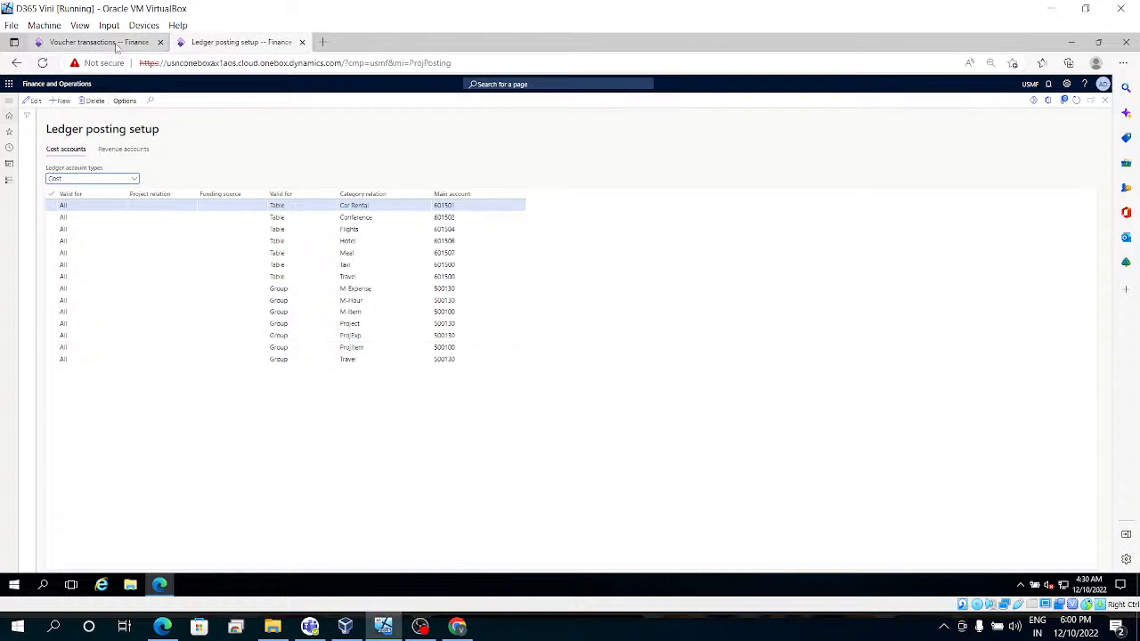
right_click(116, 48)
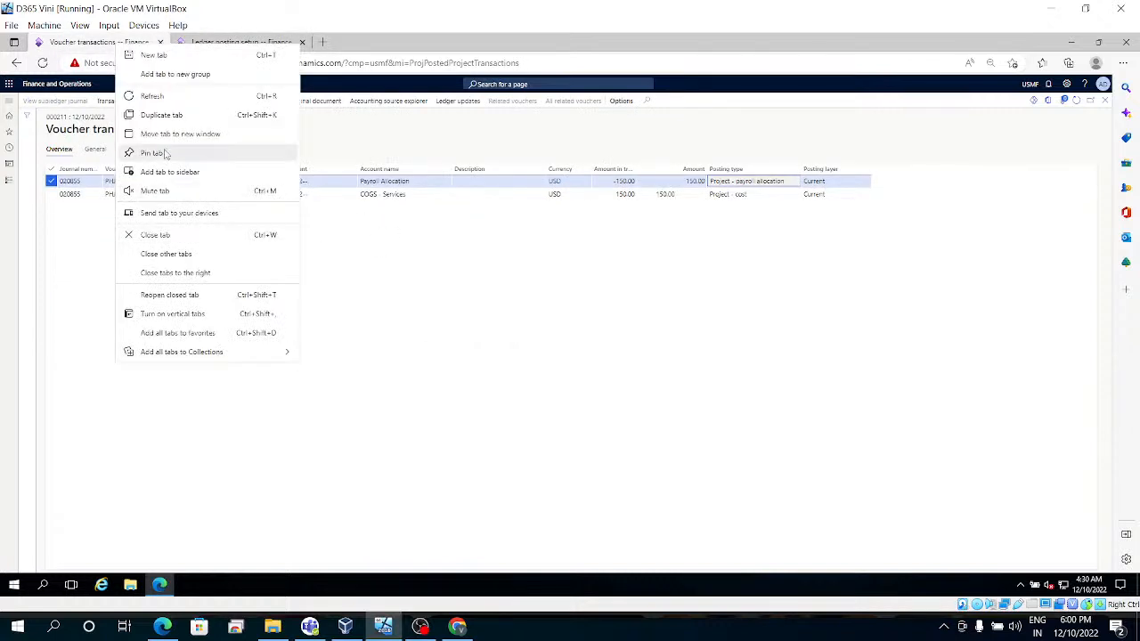
left_click(161, 115)
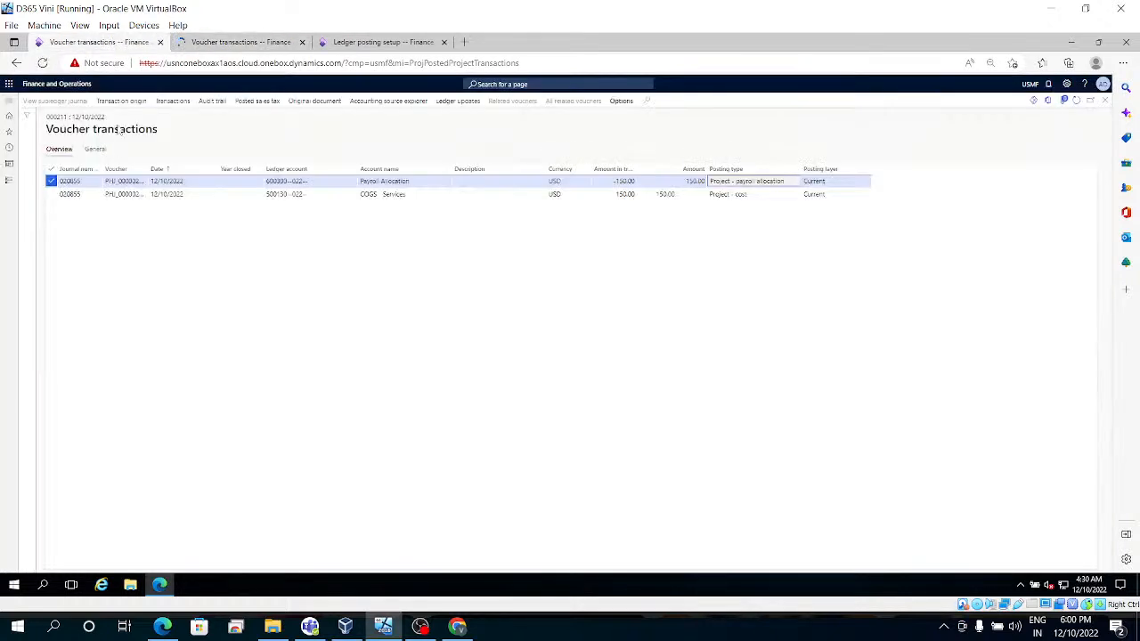
left_click(96, 149)
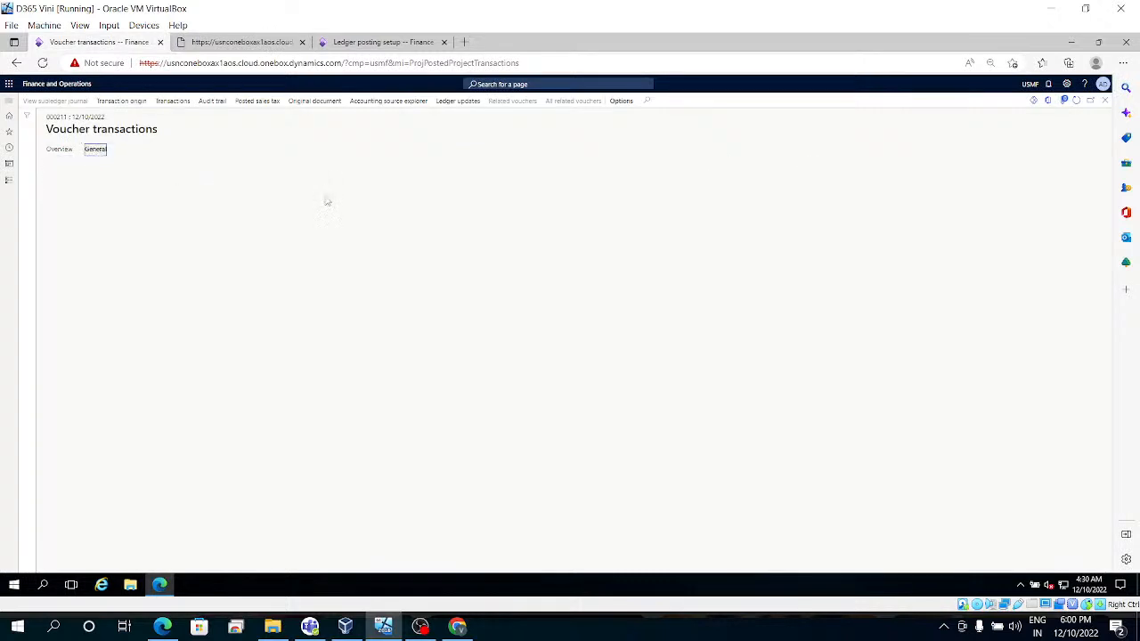
left_click(316, 103)
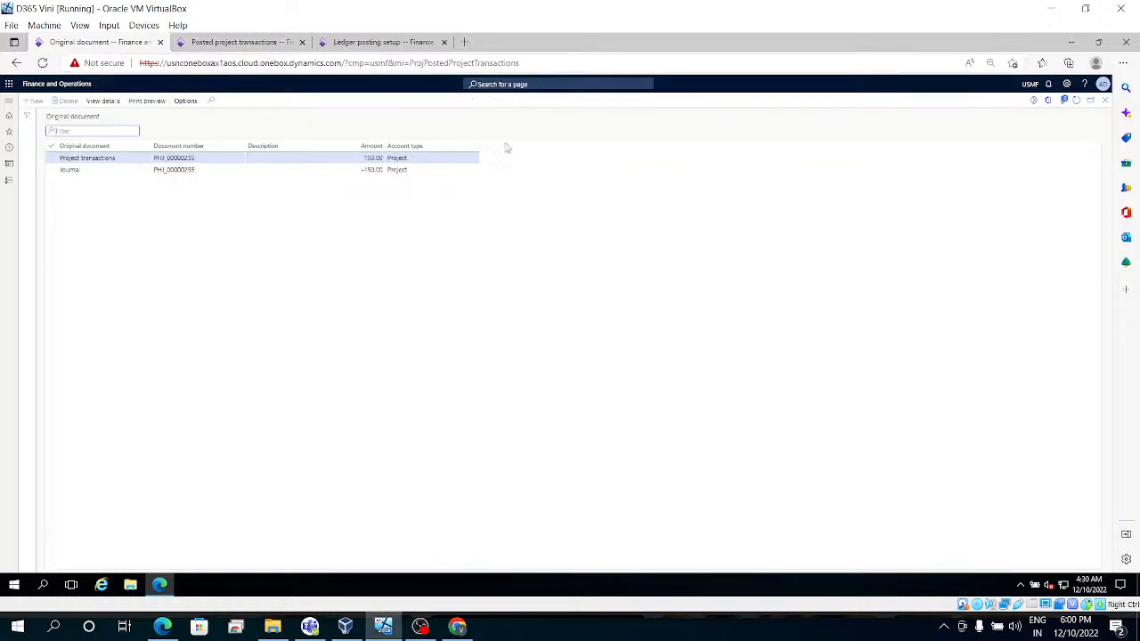
Step: Open the voucher's source journal, sort the hour journals by journal number in descending order, and view the latest journal's lines
left_click(173, 170)
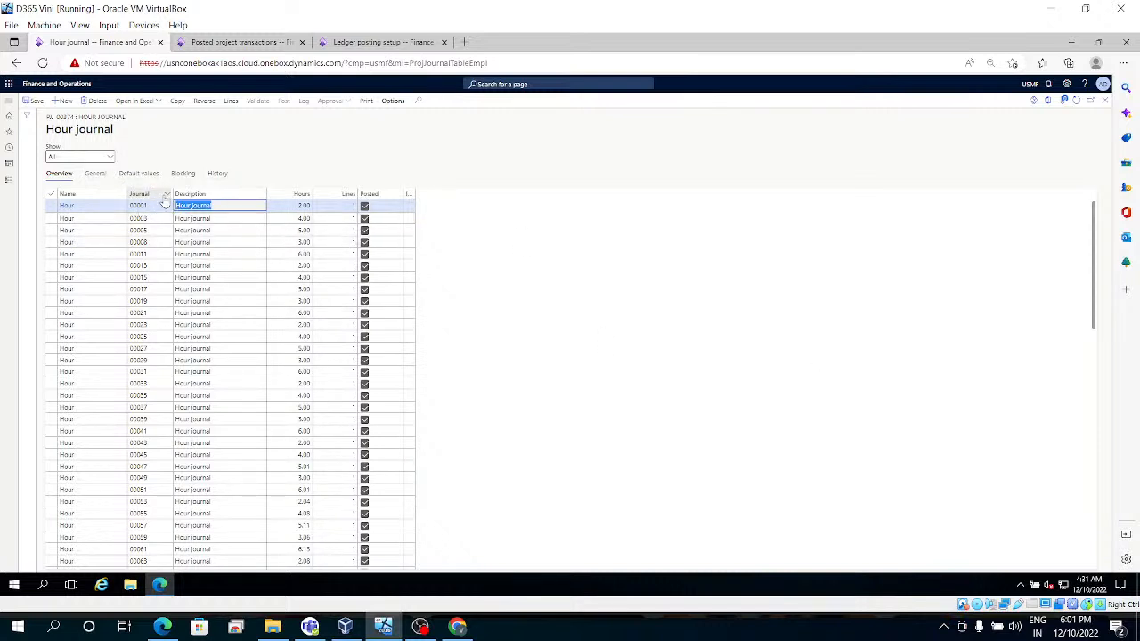
left_click(165, 196)
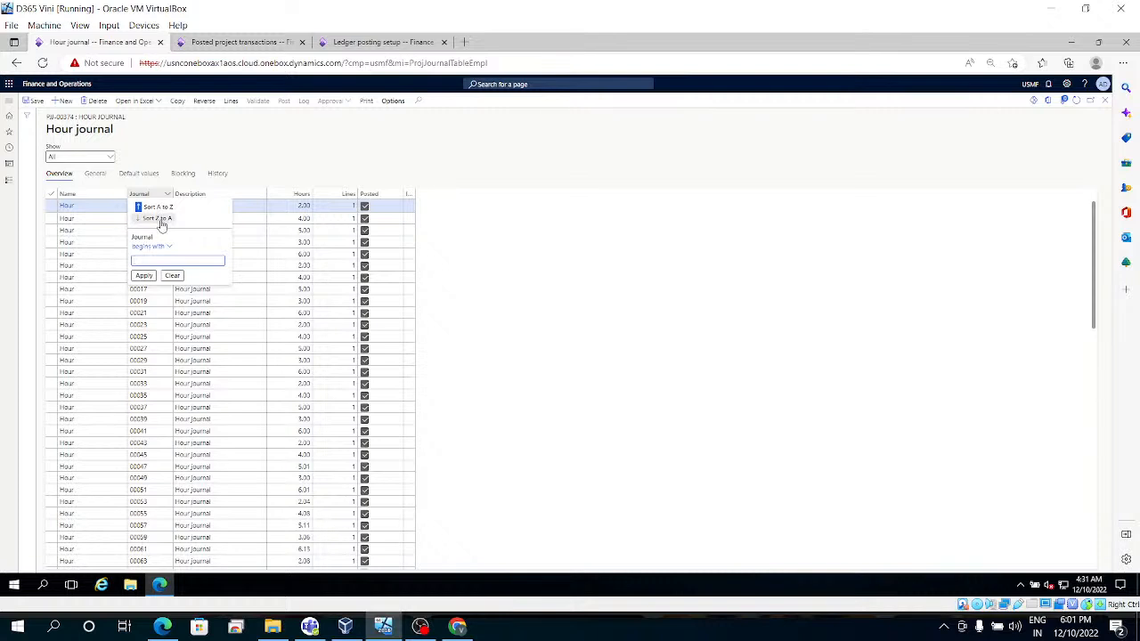
left_click(157, 206)
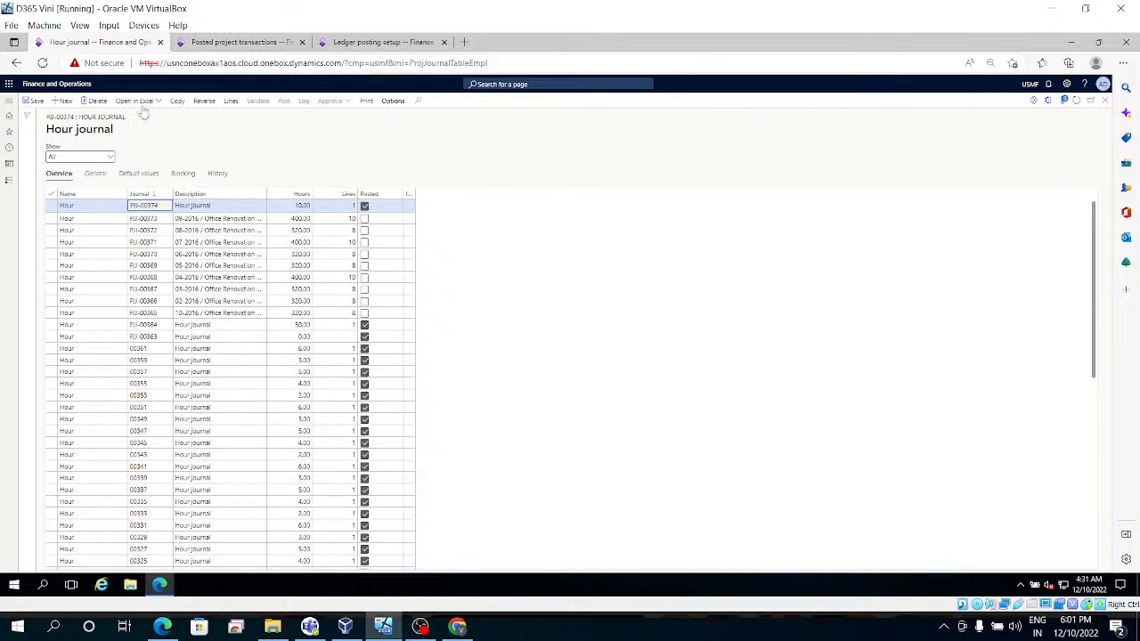
left_click(231, 102)
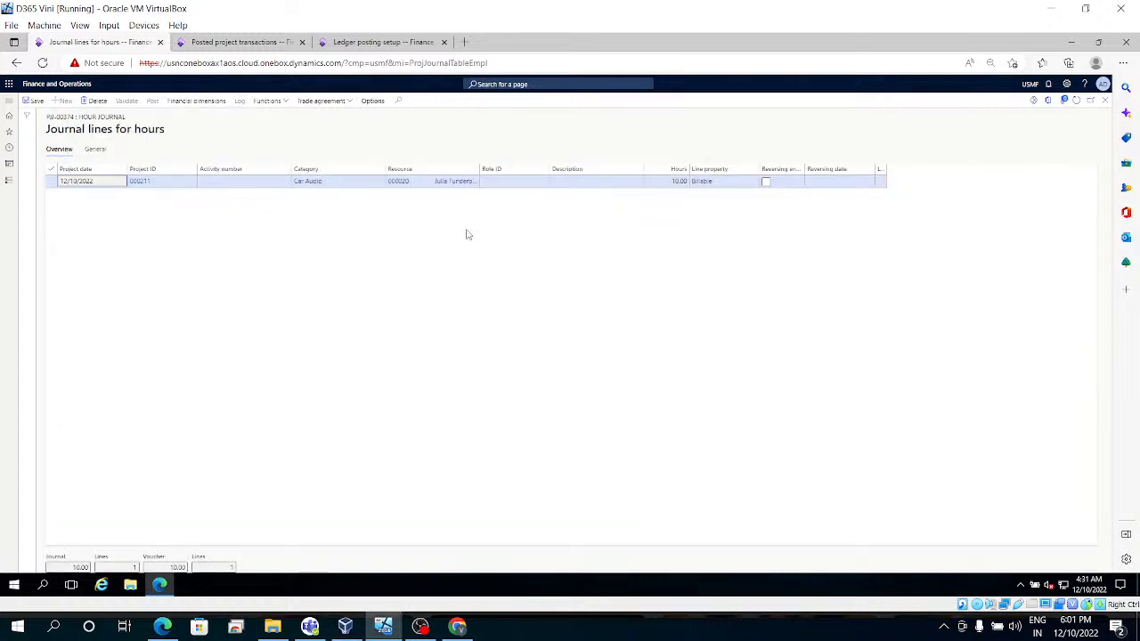
Step: Look up the Car Audio category's category group from the posted project transaction and select the matching Project group line in the cost ledger posting setup
left_click(402, 44)
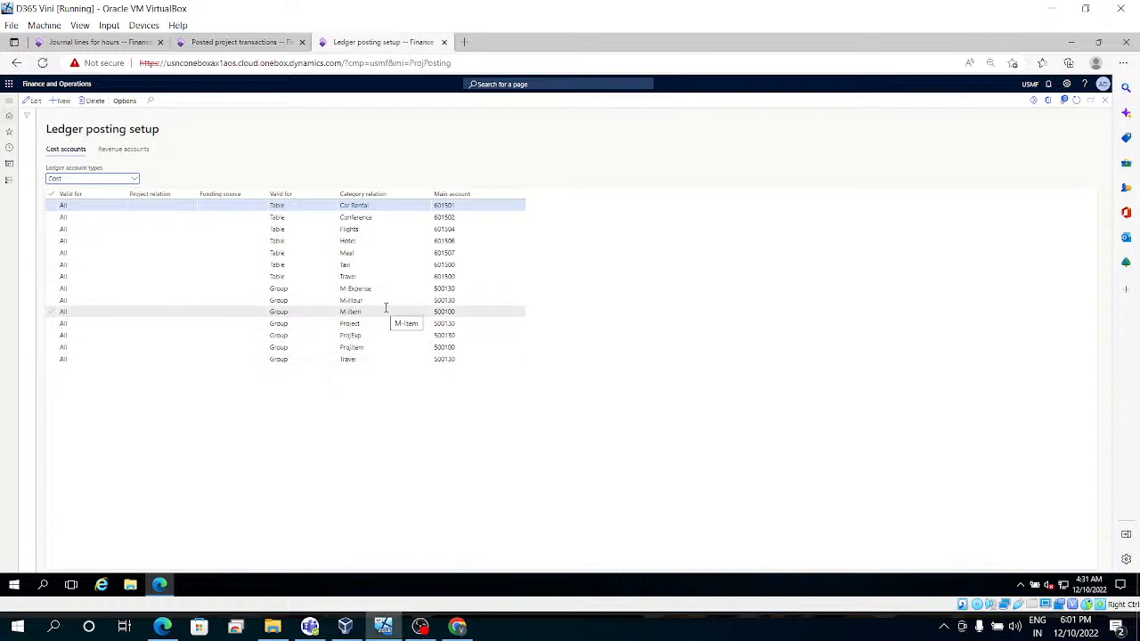
left_click(238, 43)
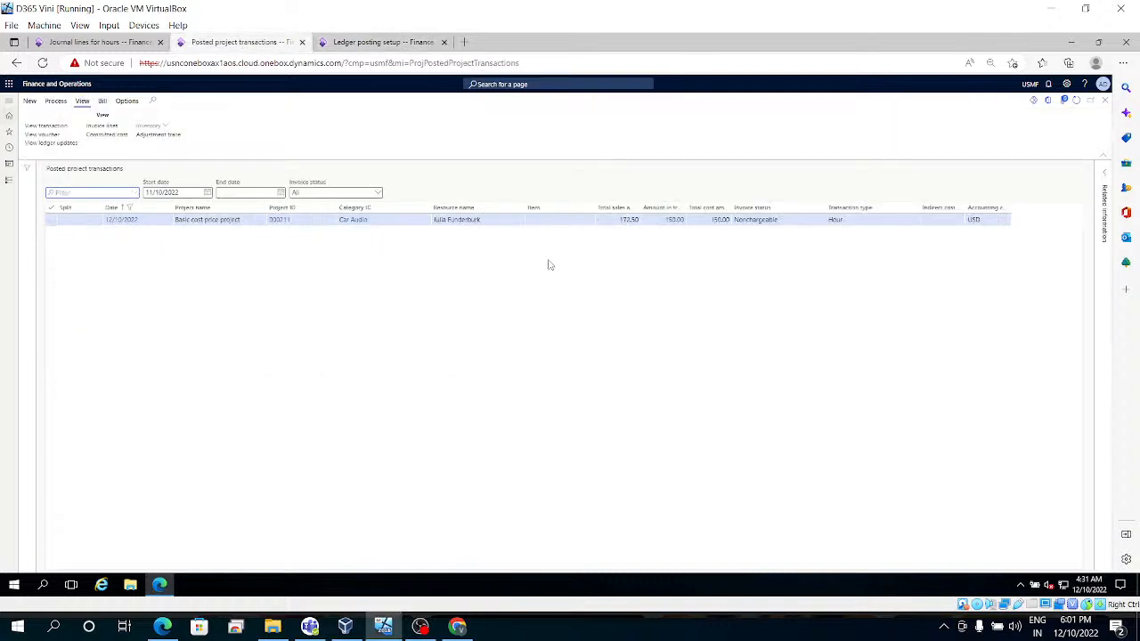
left_click(354, 221)
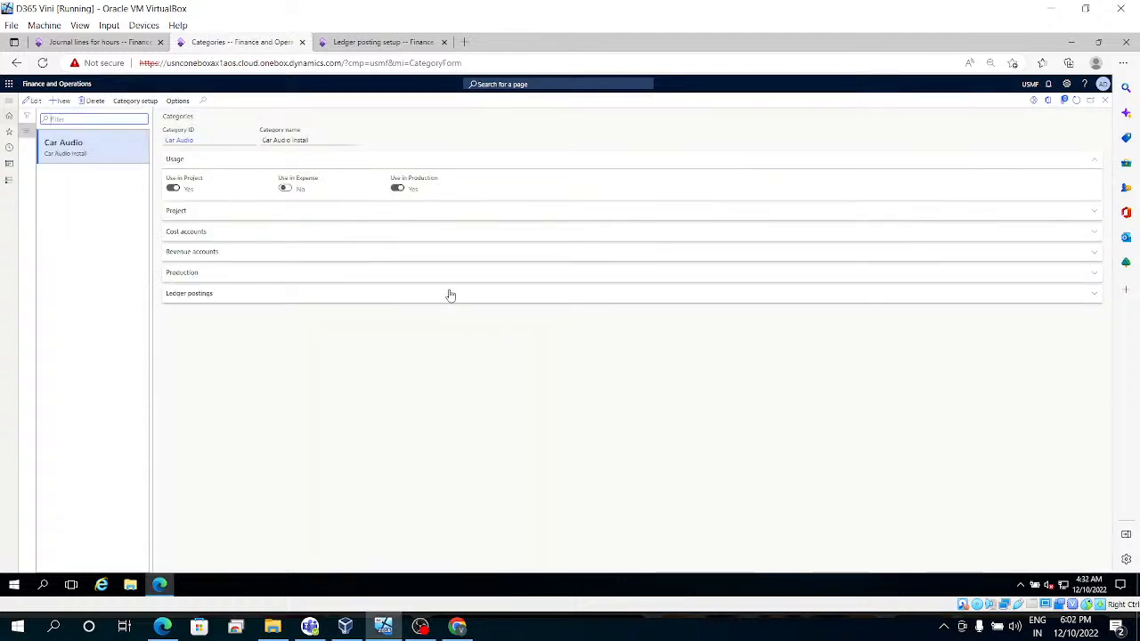
left_click(259, 220)
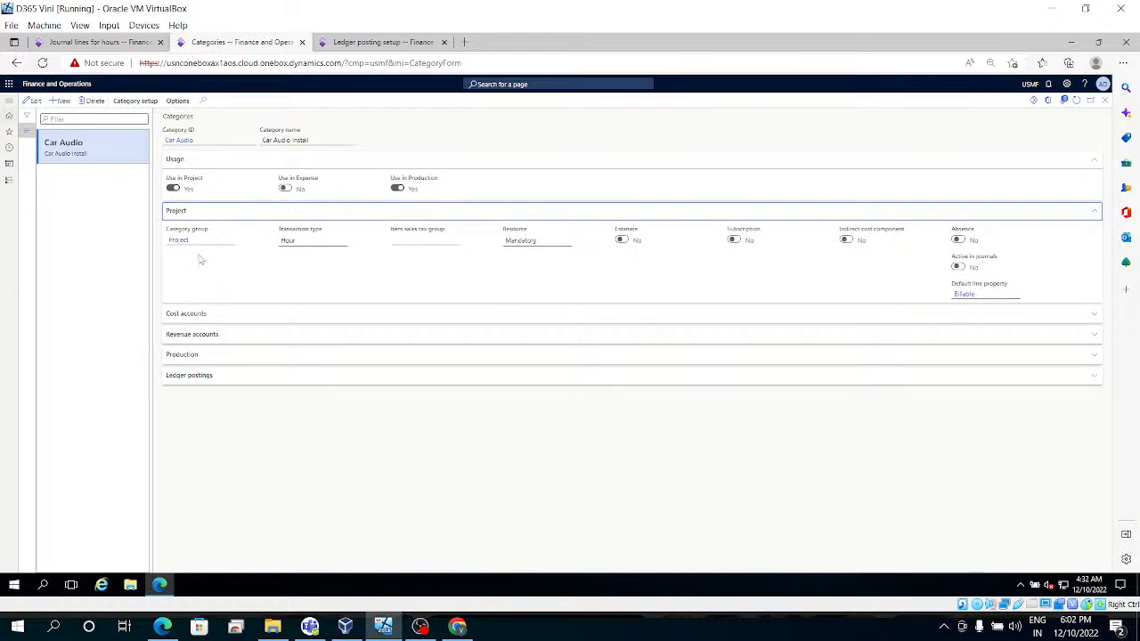
left_click(386, 43)
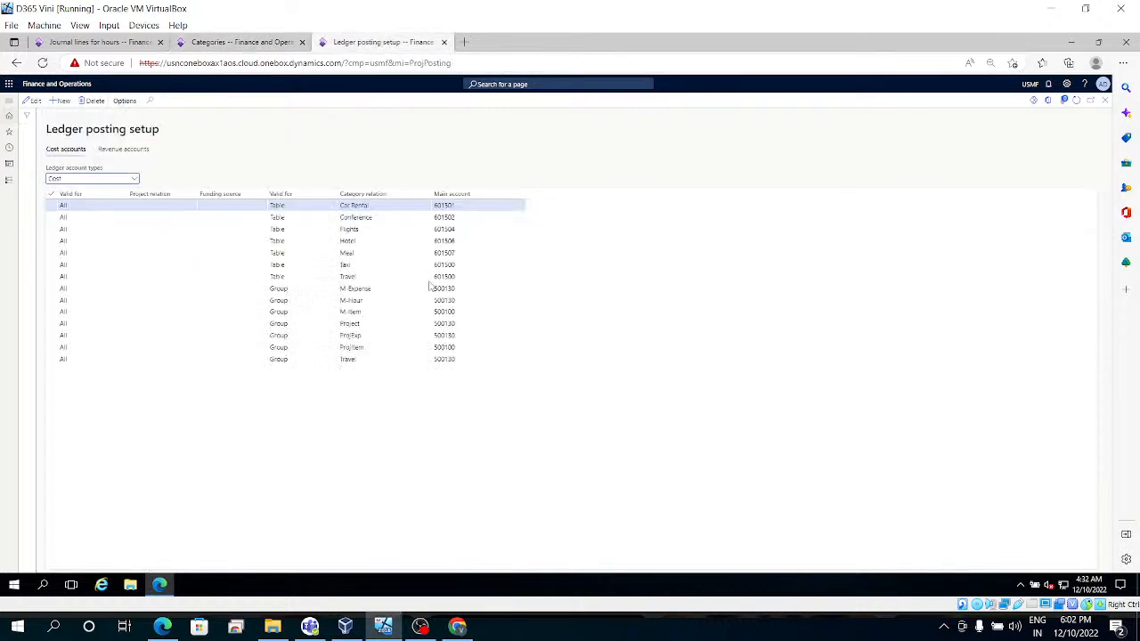
left_click(379, 324)
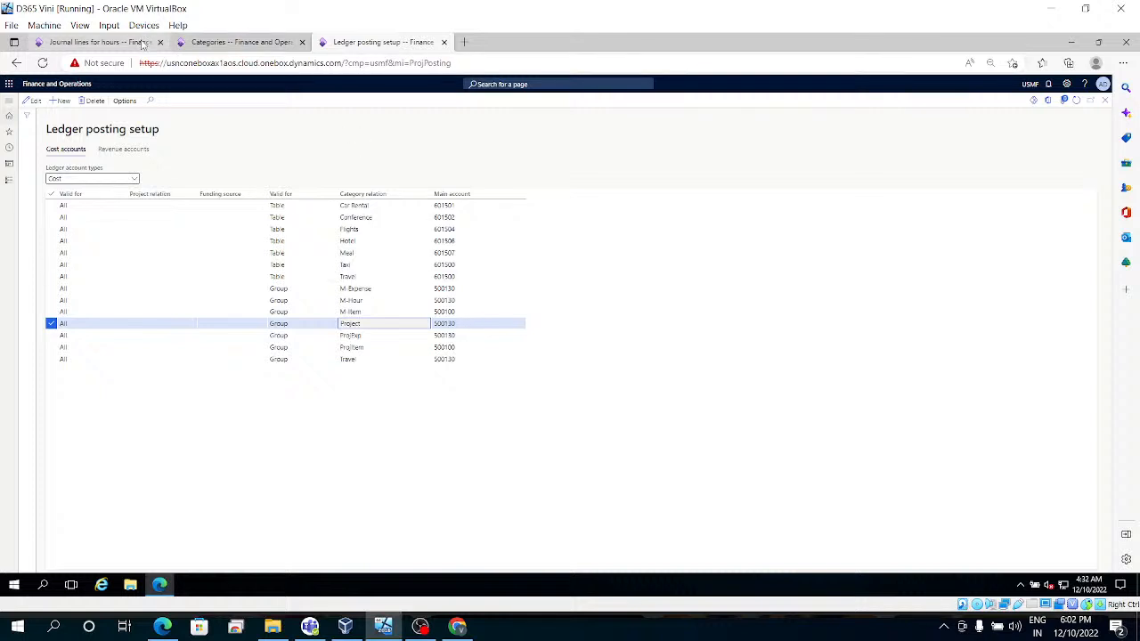
Step: Return to the posted project transactions, view the hour transaction's ledger updates, and examine the COGS - Services line in its voucher
left_click(142, 44)
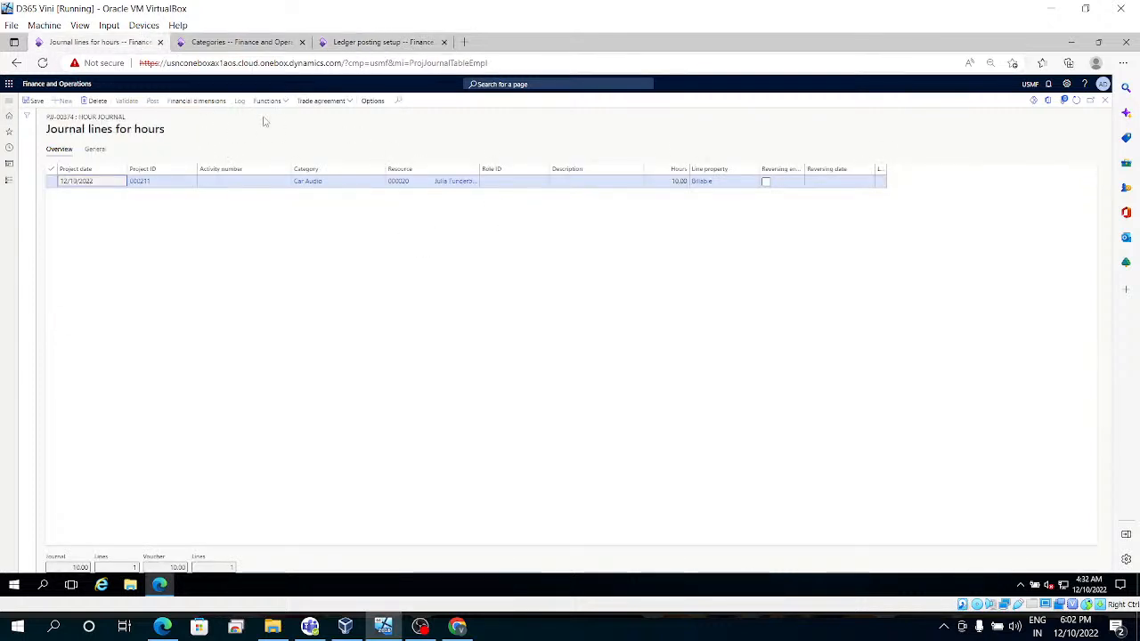
left_click(245, 45)
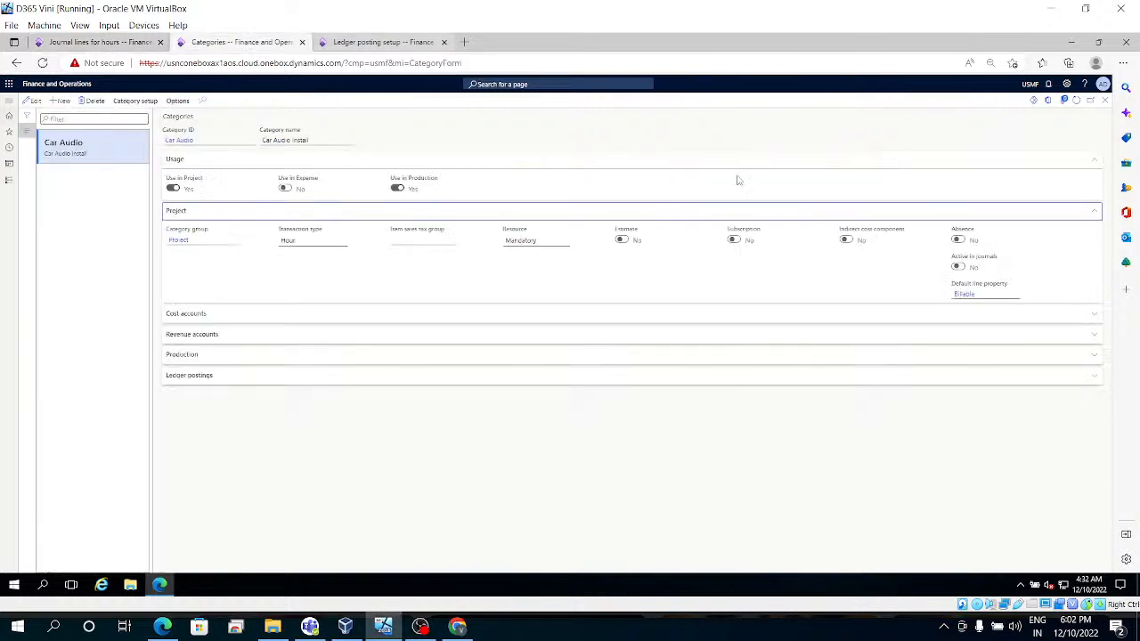
left_click(1105, 106)
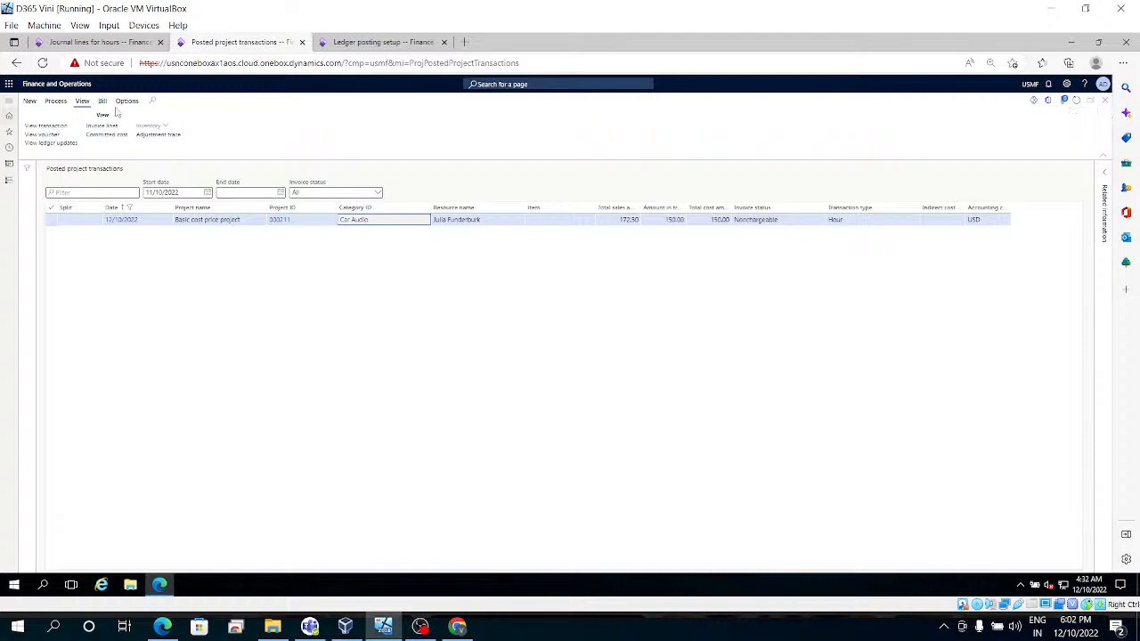
left_click(51, 142)
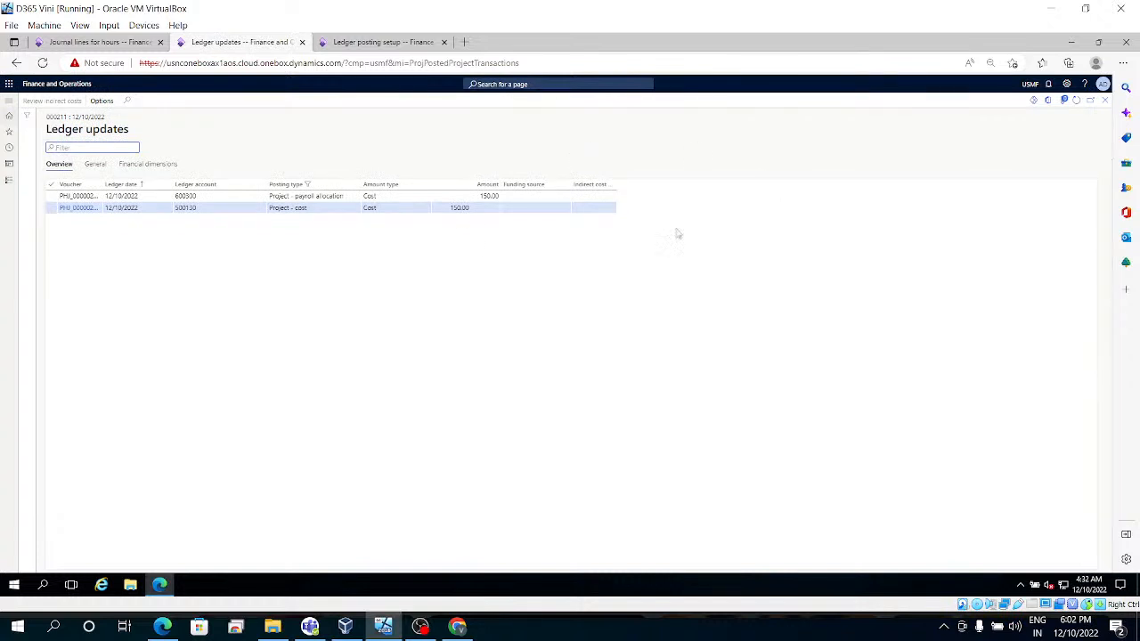
left_click(1104, 100)
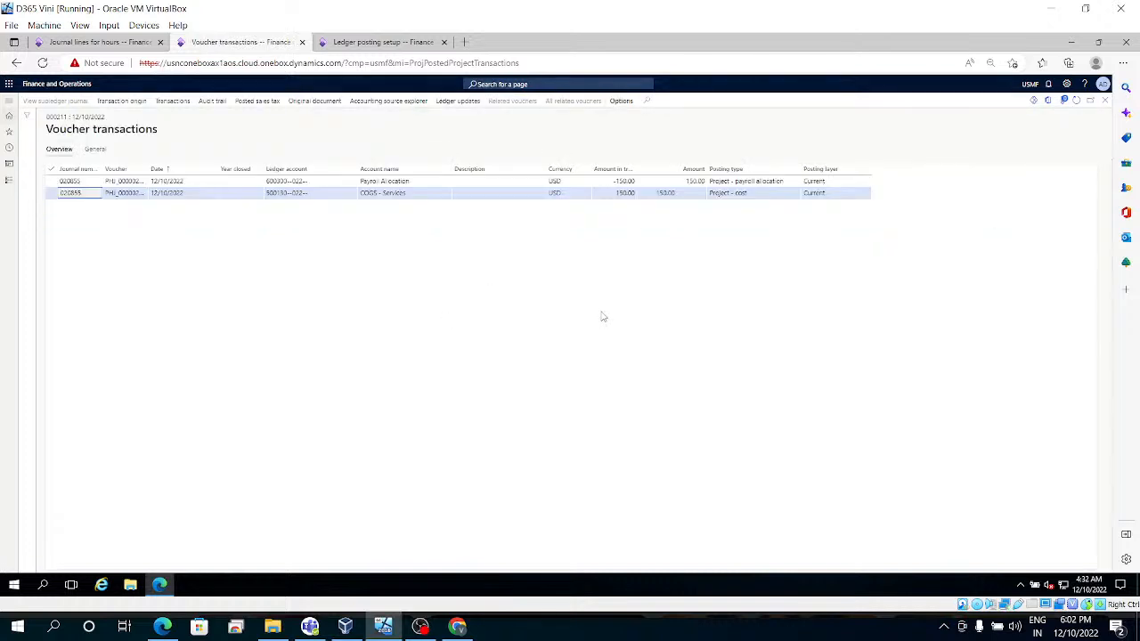
left_click(413, 192)
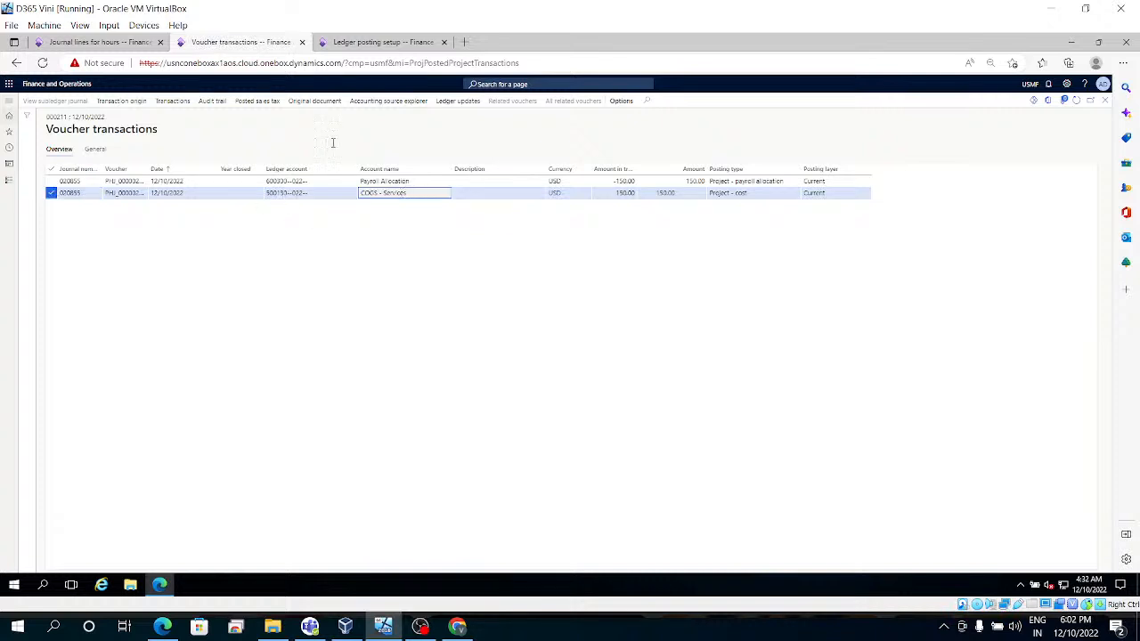
Step: Display the Payroll allocation accounts in Ledger posting setup and compare the main account with the voucher's payroll allocation line
left_click(392, 43)
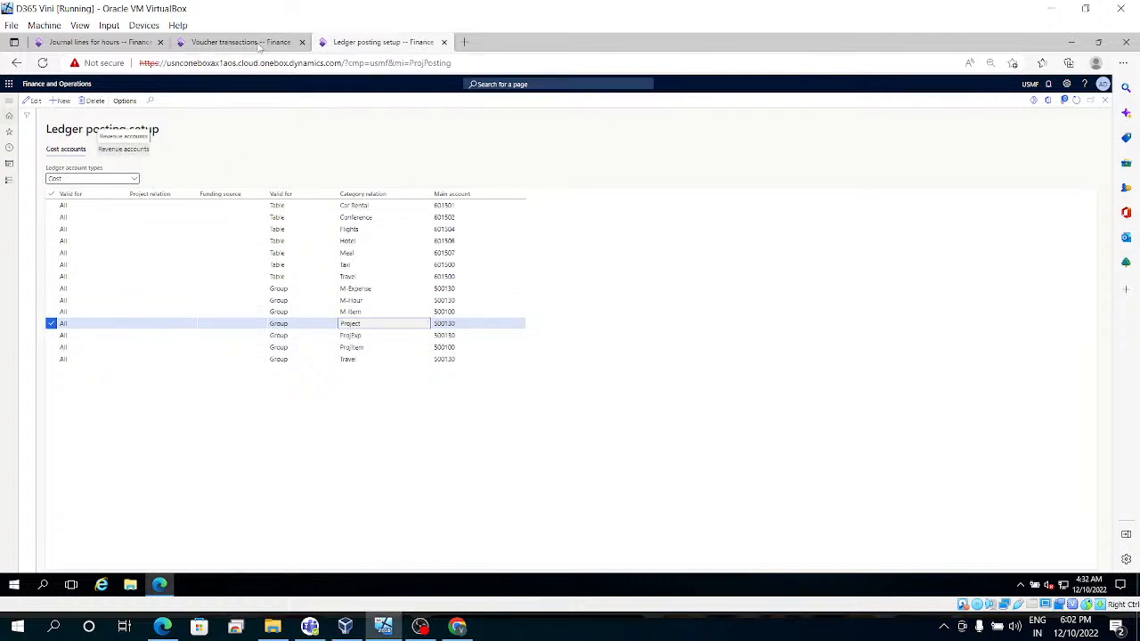
left_click(136, 181)
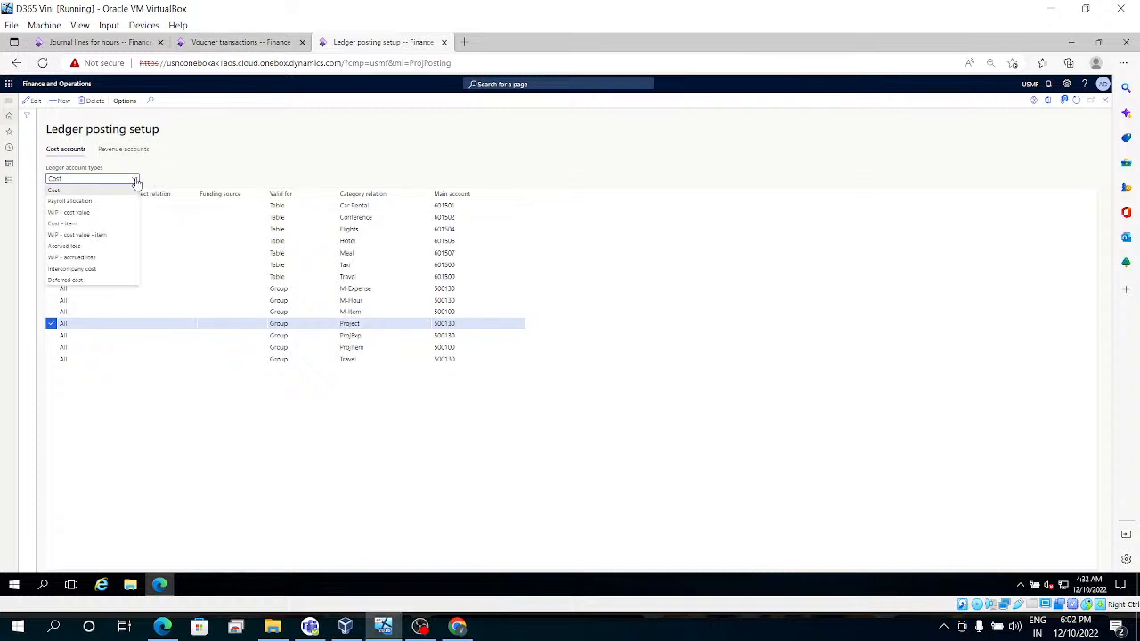
left_click(80, 201)
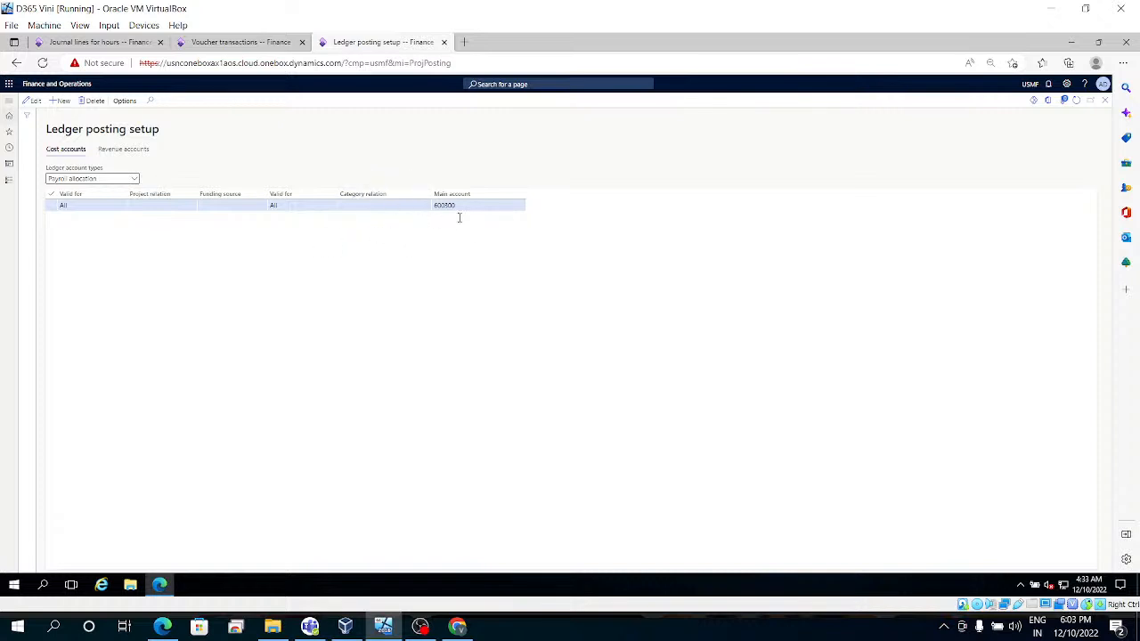
left_click(262, 46)
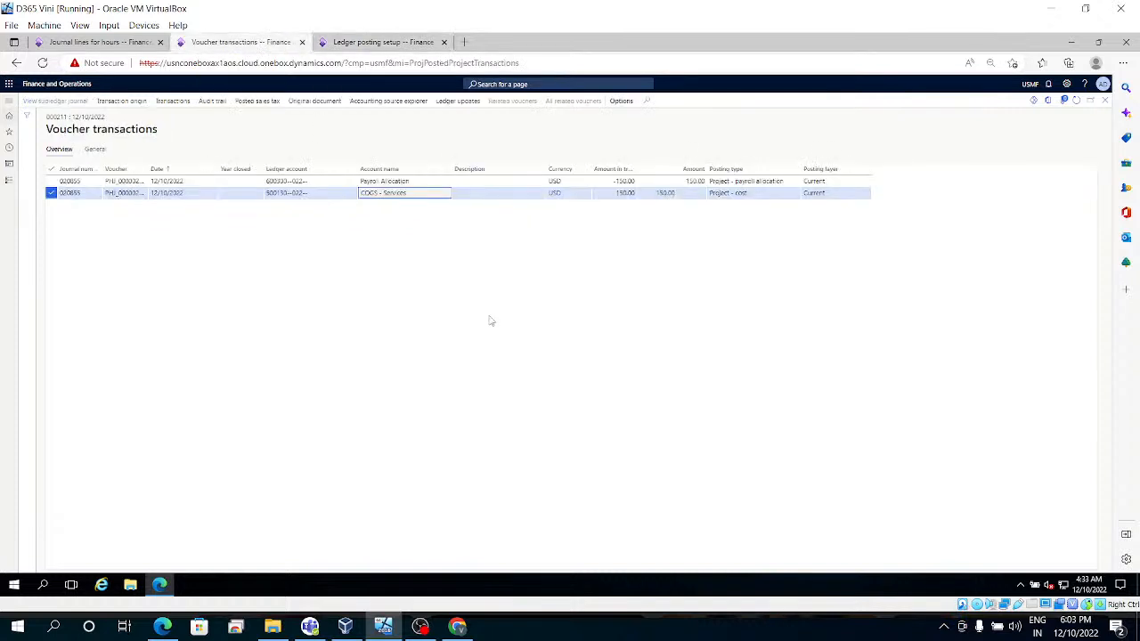
left_click(318, 180)
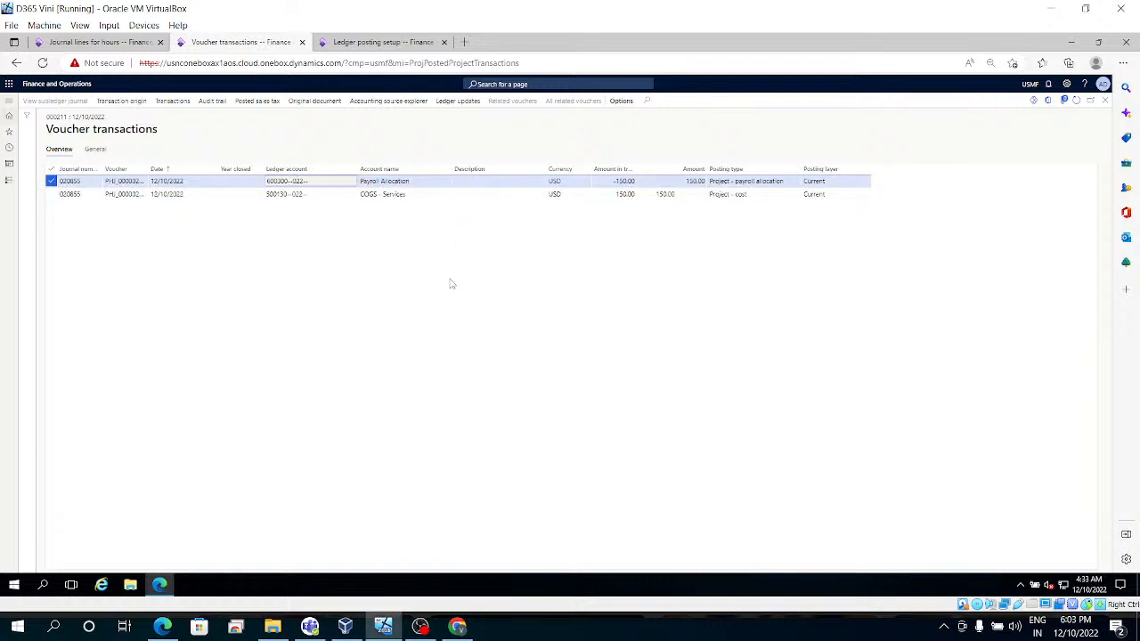
left_click(353, 46)
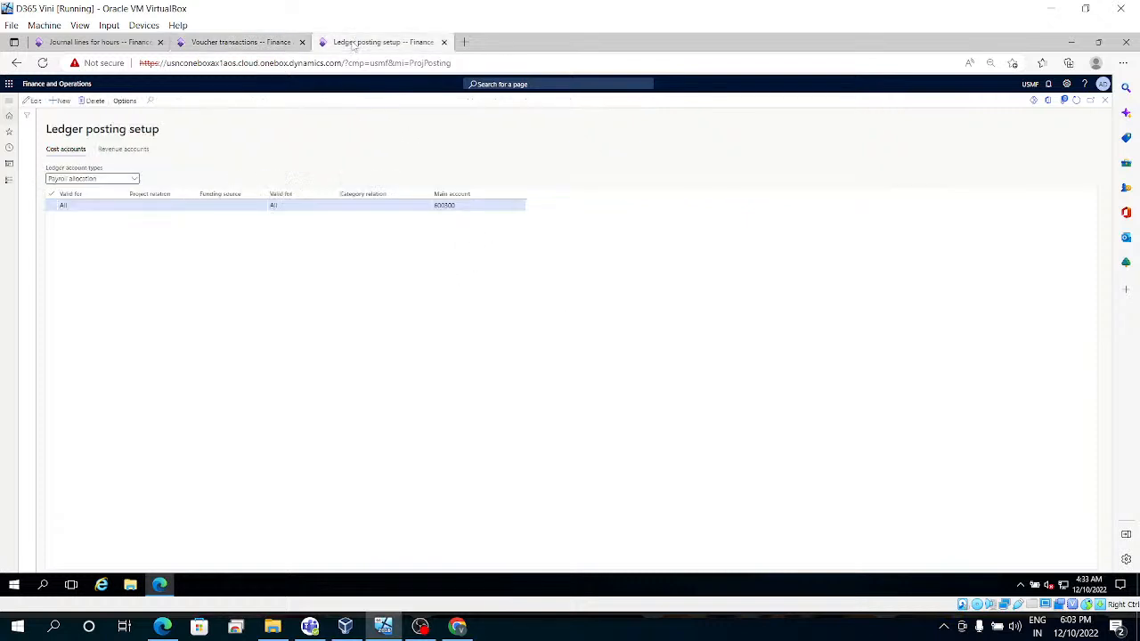
Step: Close the journal lines for hours and return to the hour journal list
left_click(137, 48)
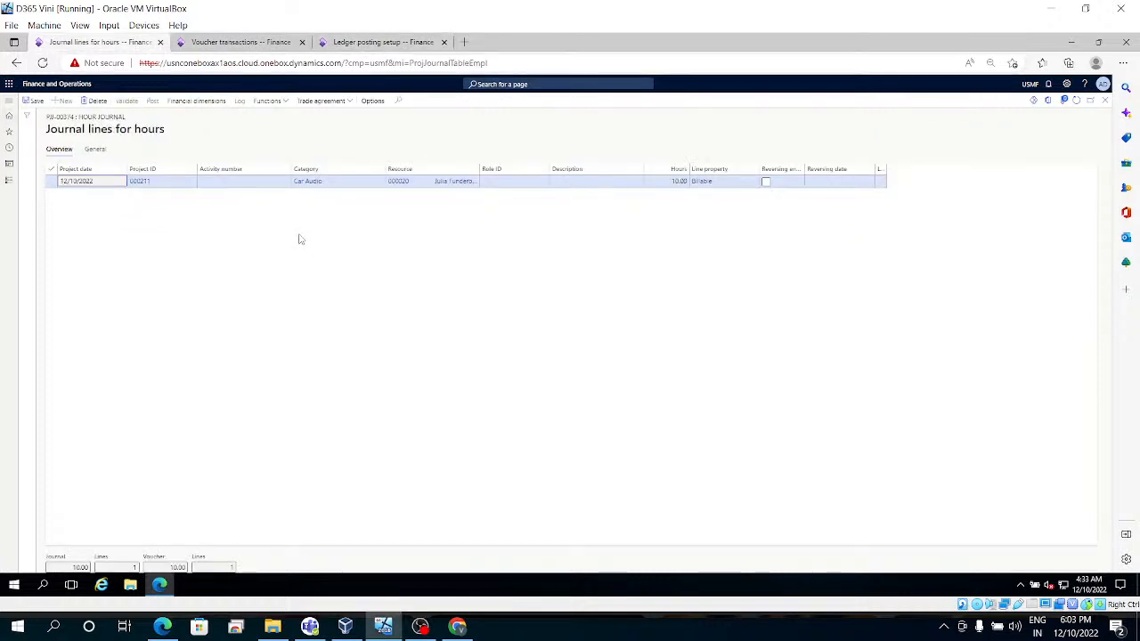
left_click(1106, 107)
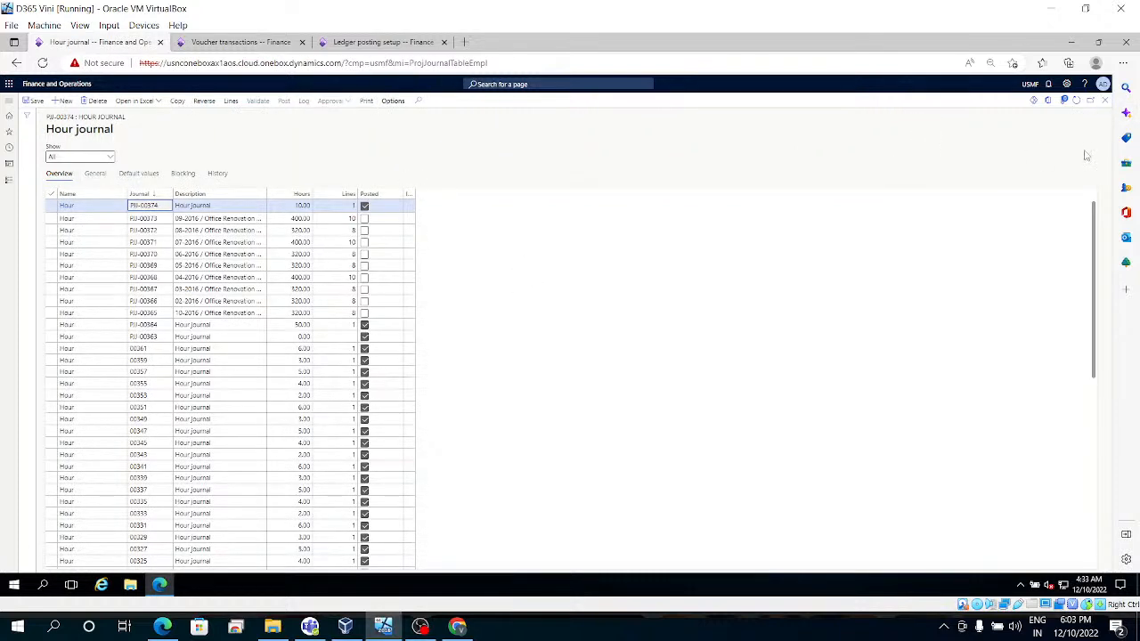
Step: Close the hour journal, original document and posted transactions pages to return to the All projects list
left_click(1104, 100)
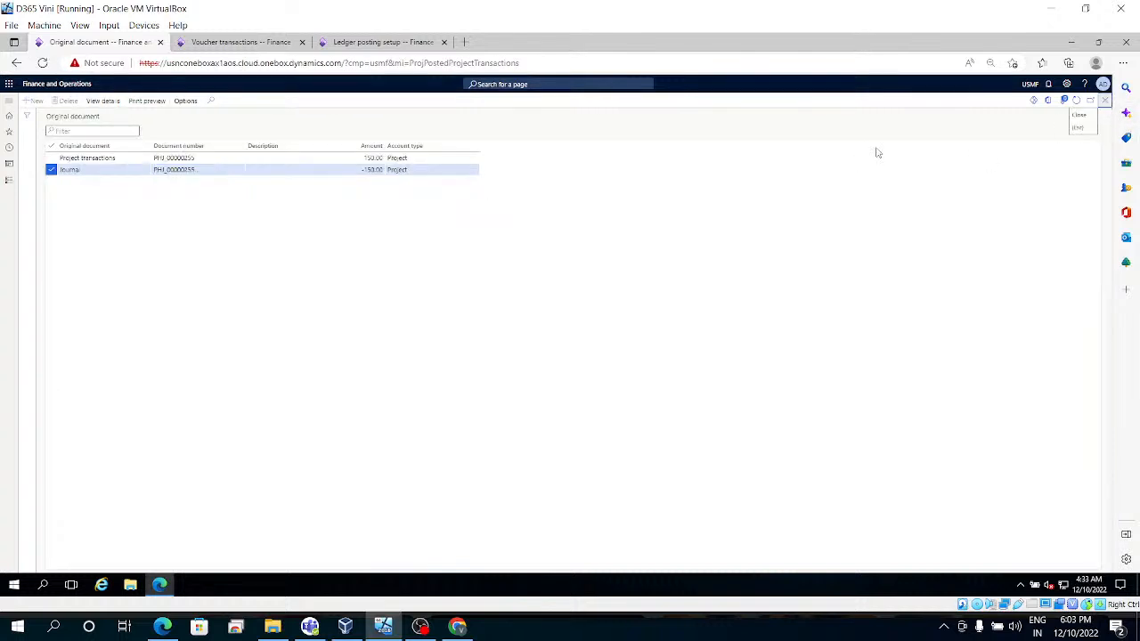
left_click(1106, 102)
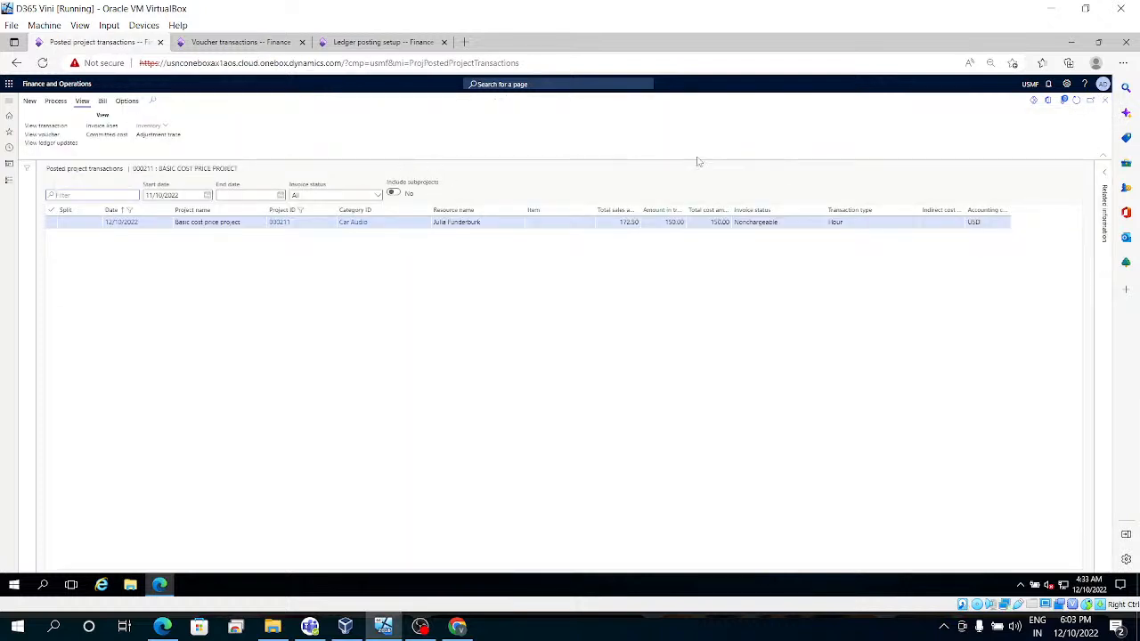
left_click(1106, 102)
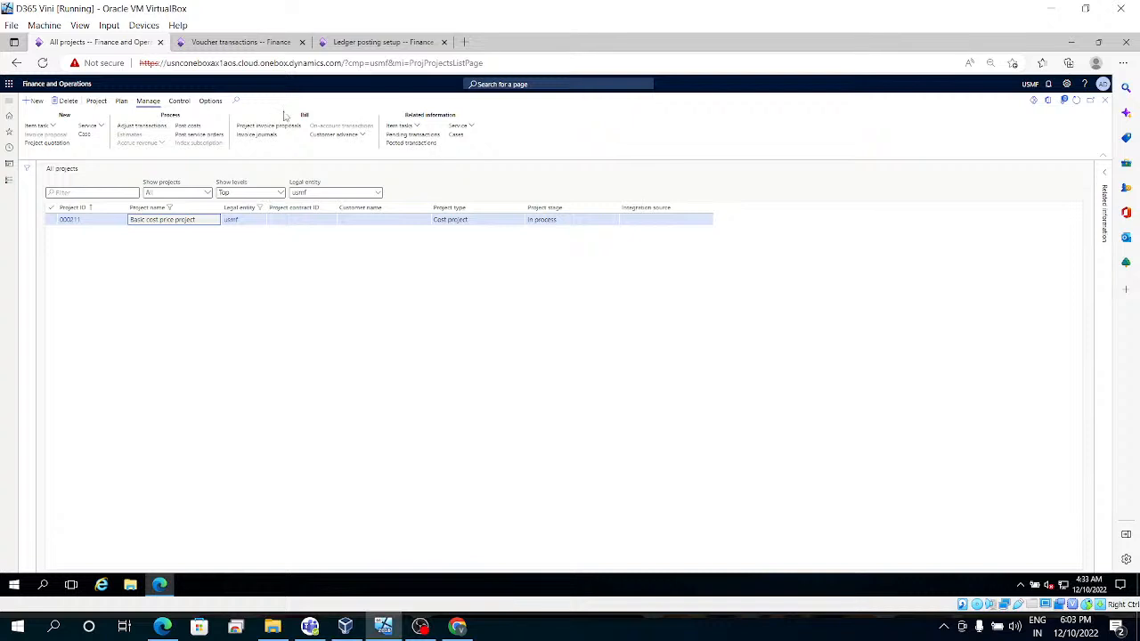
Step: Open the expense journals of the Basic cost price project and create a new journal with the name PrjJrn
left_click(96, 101)
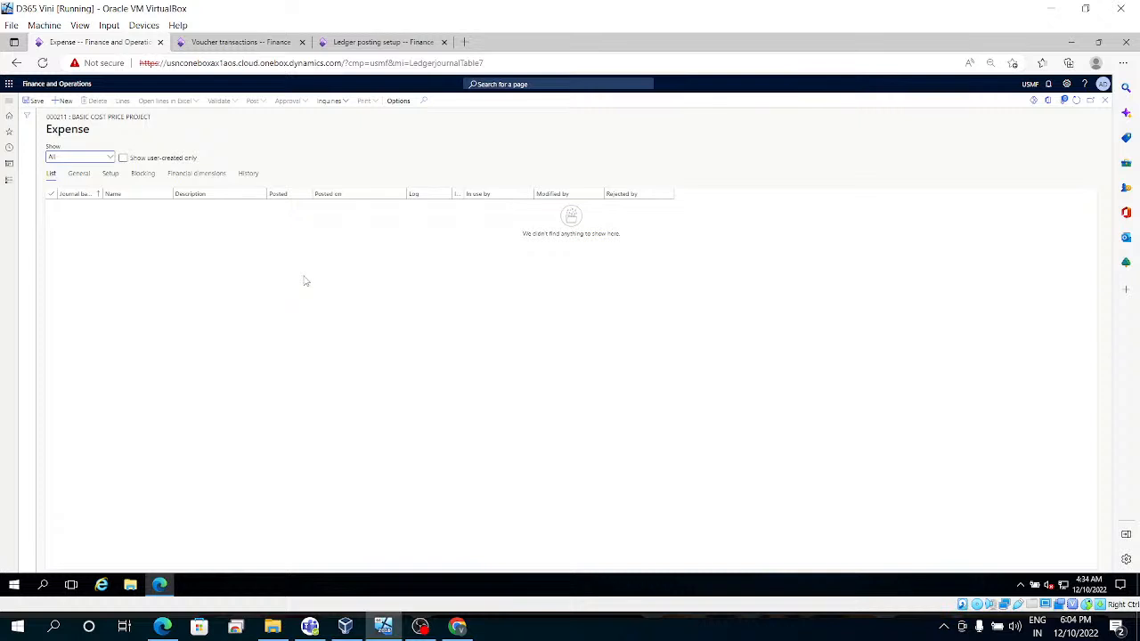
left_click(64, 101)
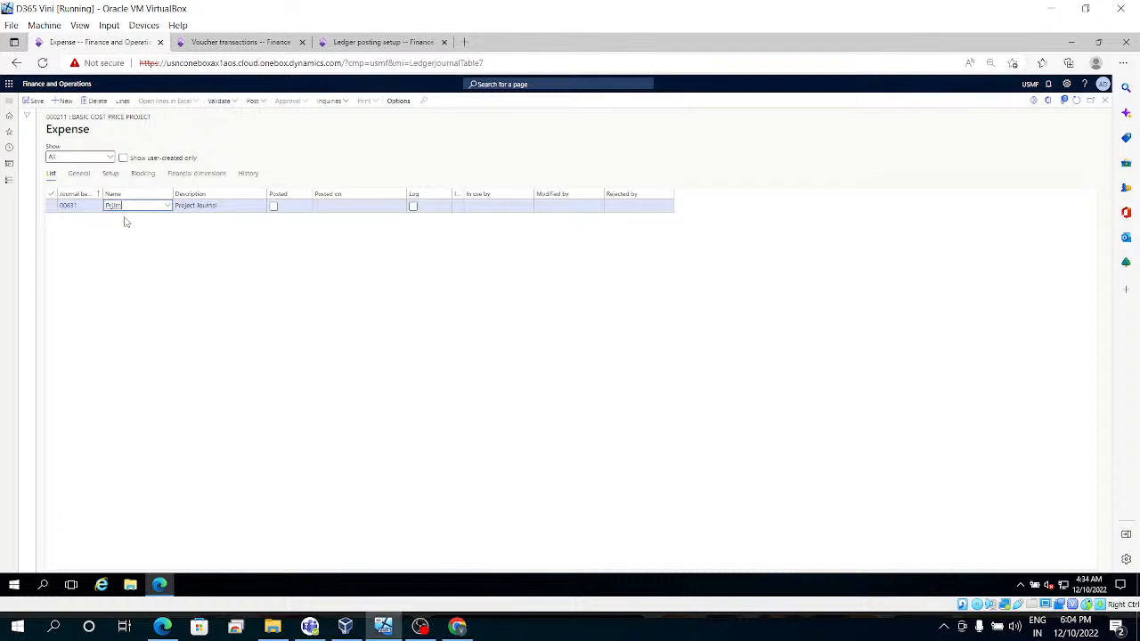
Step: Enter an expense journal line for project 000211 with category Travel and a cost price of 1,000
left_click(122, 101)
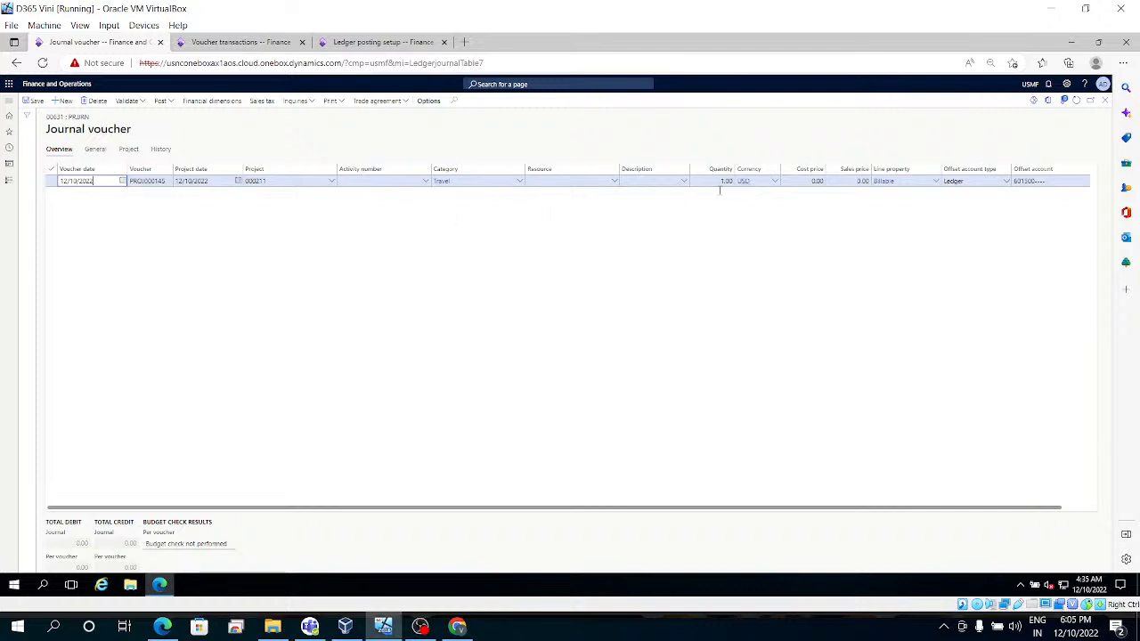
left_click(804, 181)
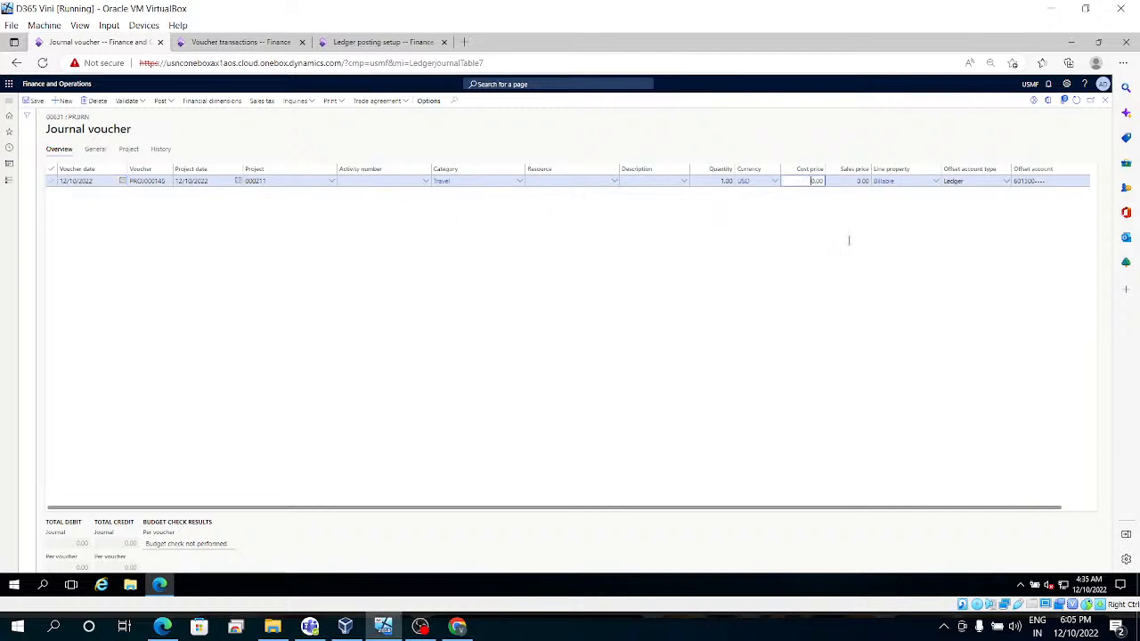
type("100")
key("Tab")
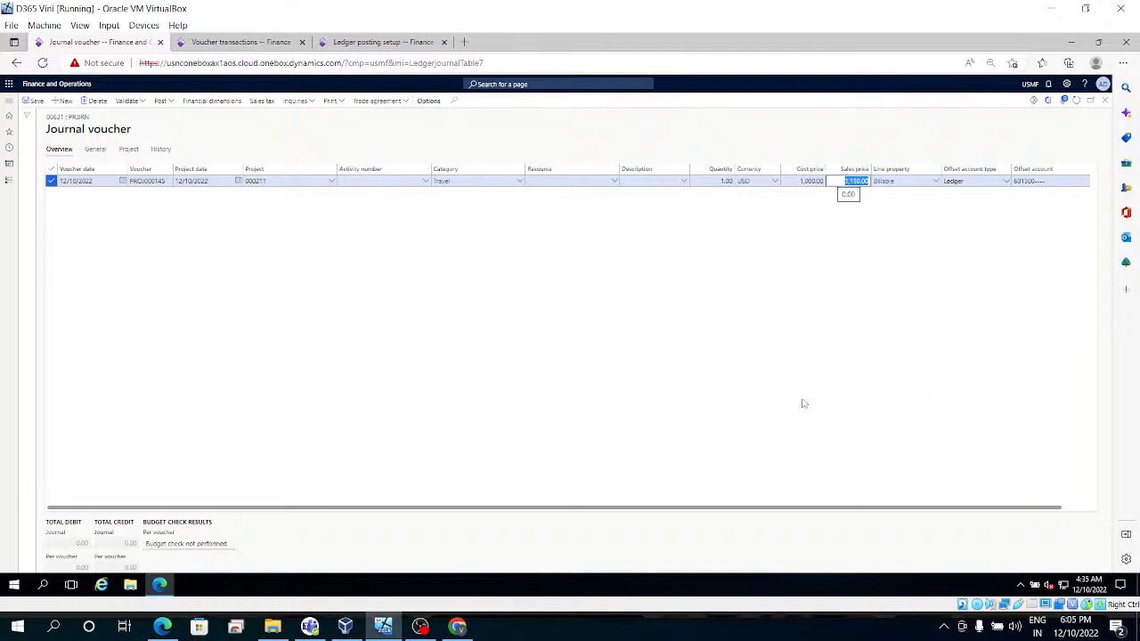
left_click(737, 312)
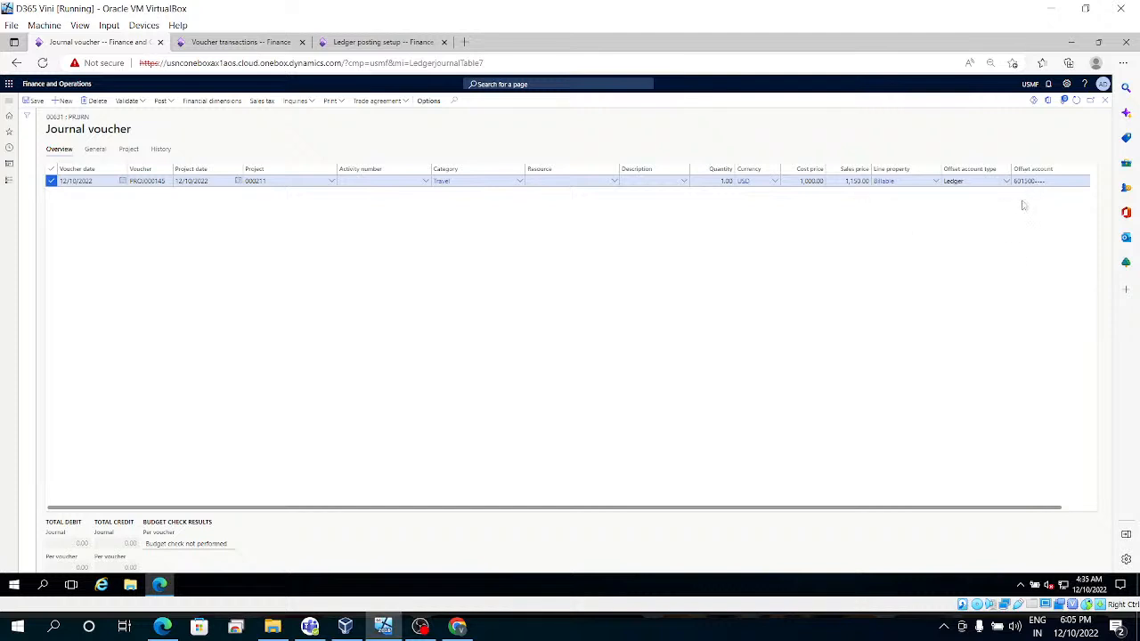
left_click(1075, 509)
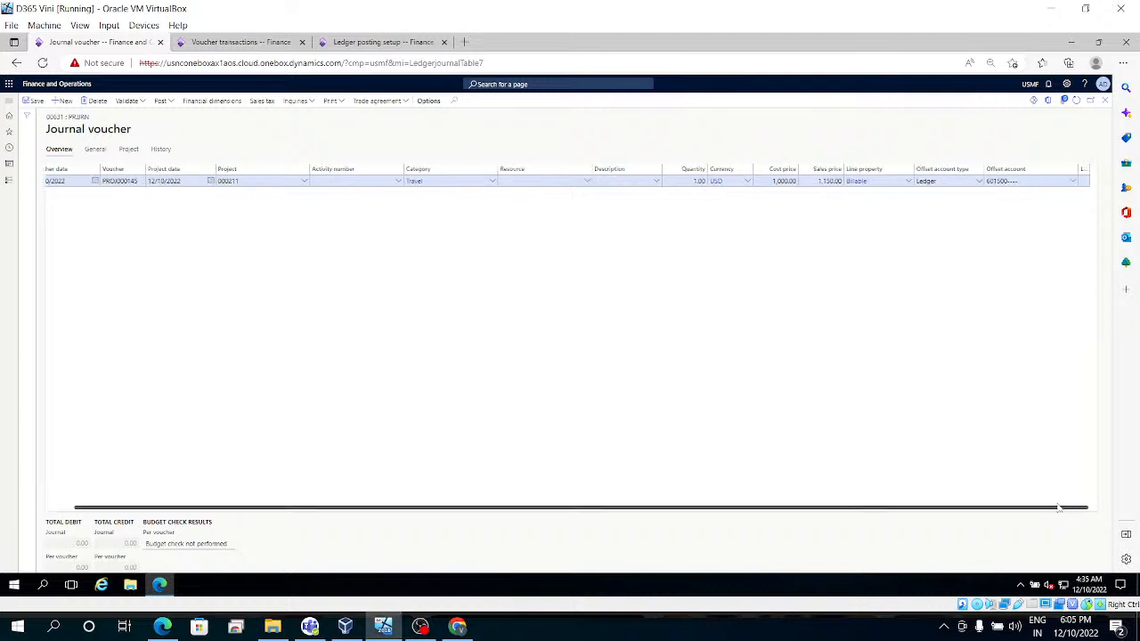
left_click(62, 510)
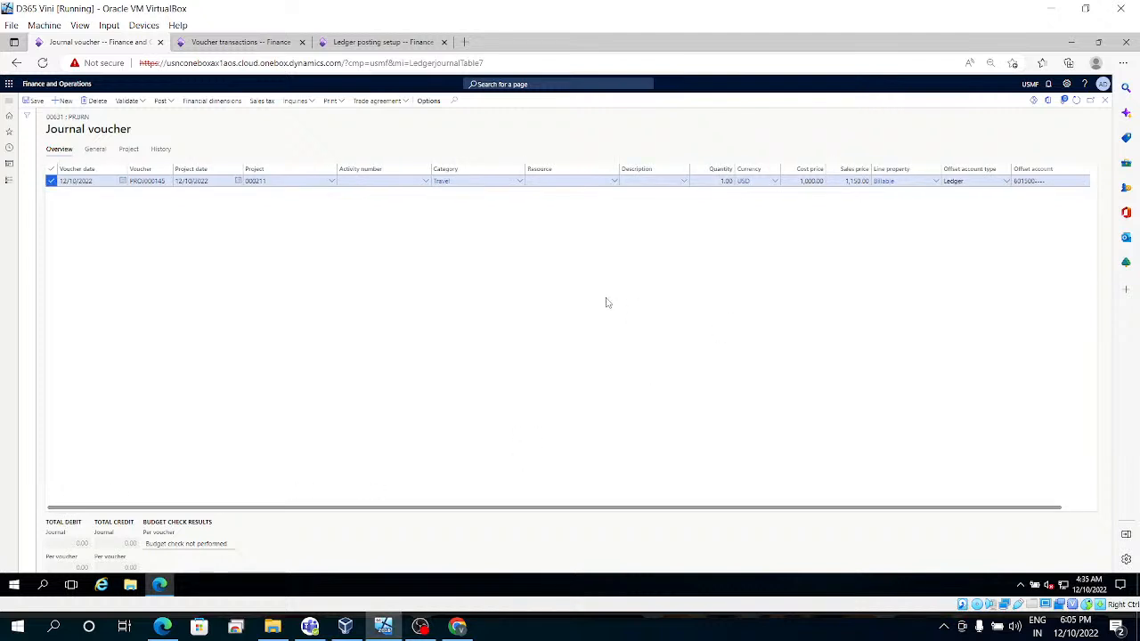
Step: Examine the Travel category's cost, revenue and expense accounts and its default line property from the journal line
left_click(442, 182)
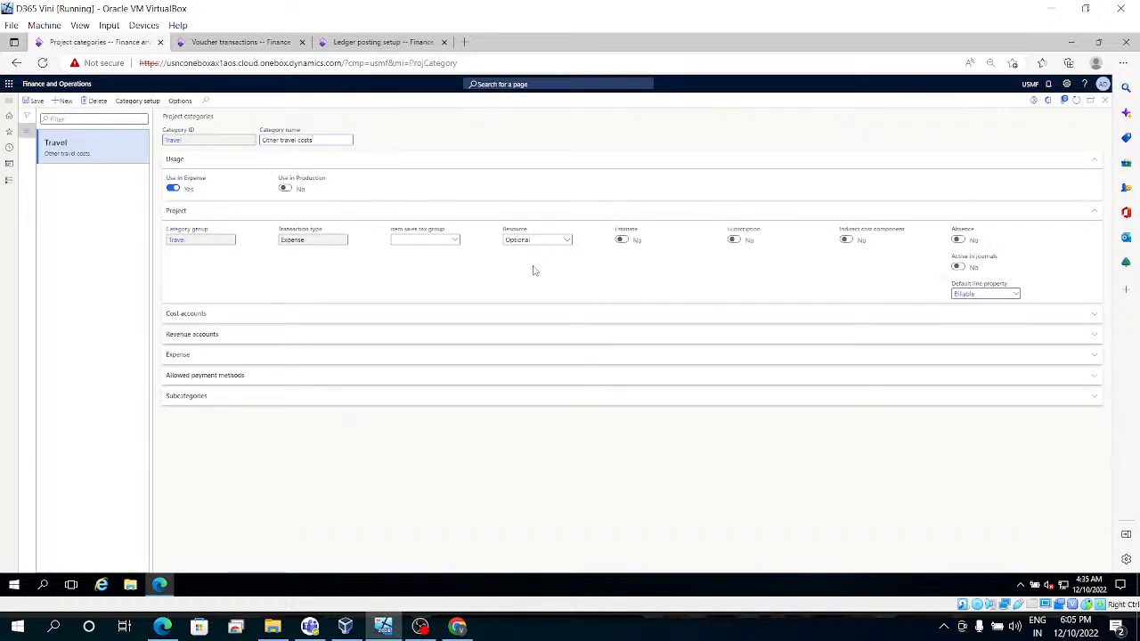
left_click(481, 318)
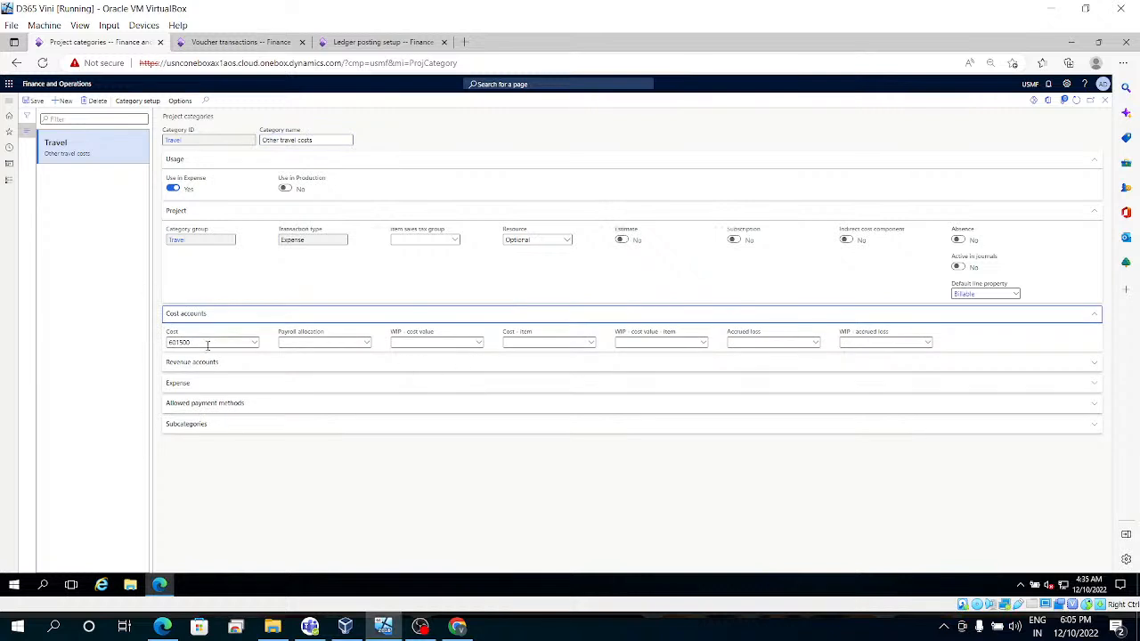
left_click(365, 366)
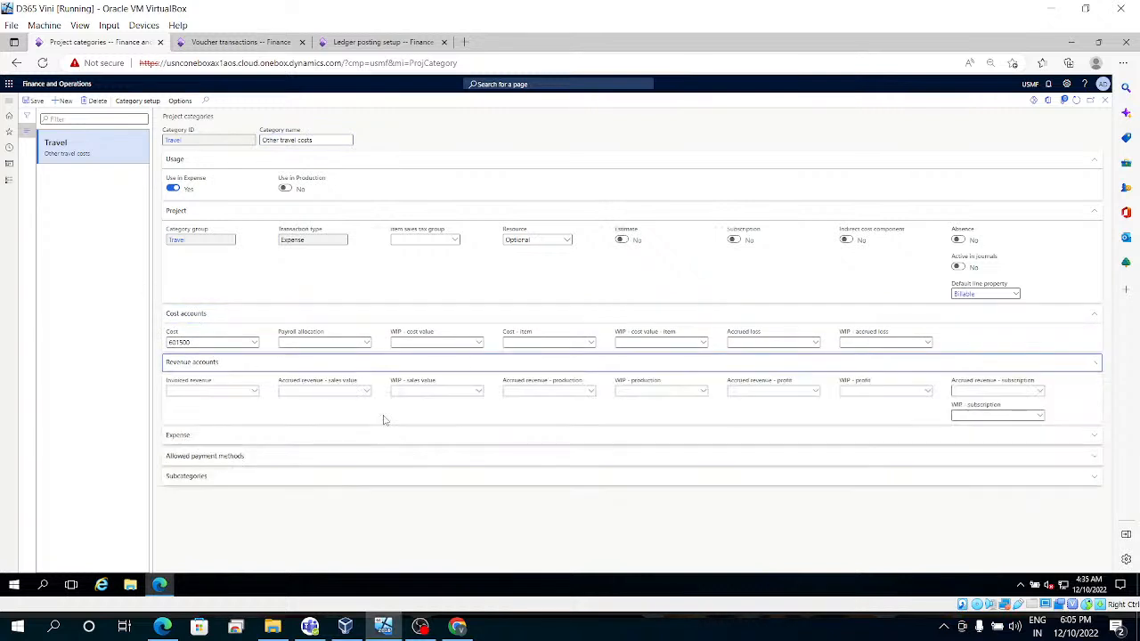
left_click(428, 437)
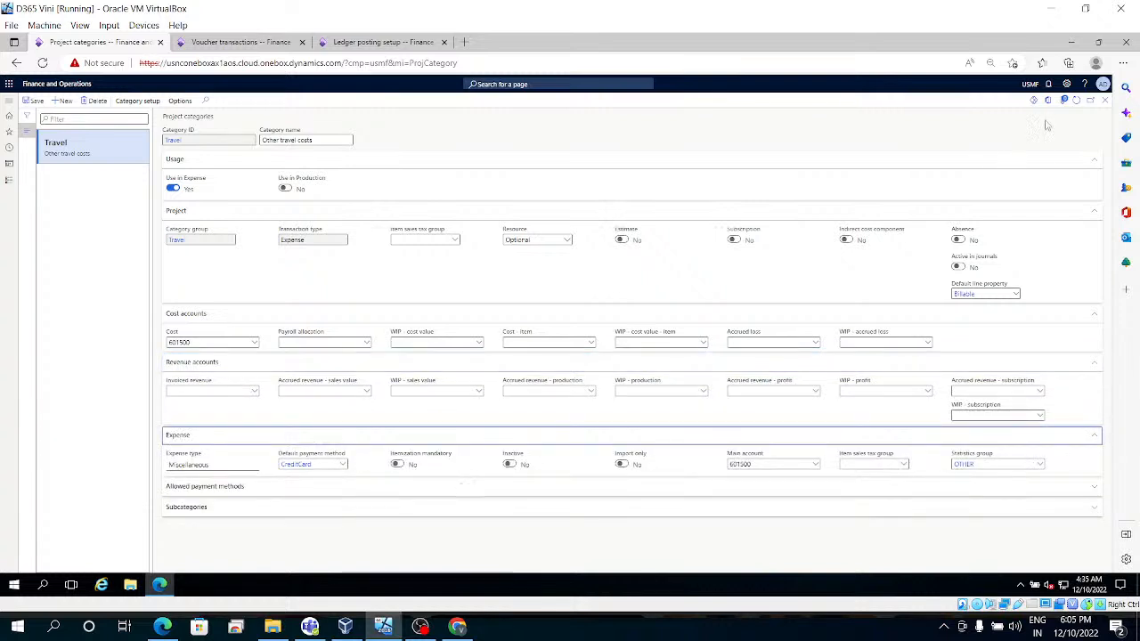
left_click(1106, 104)
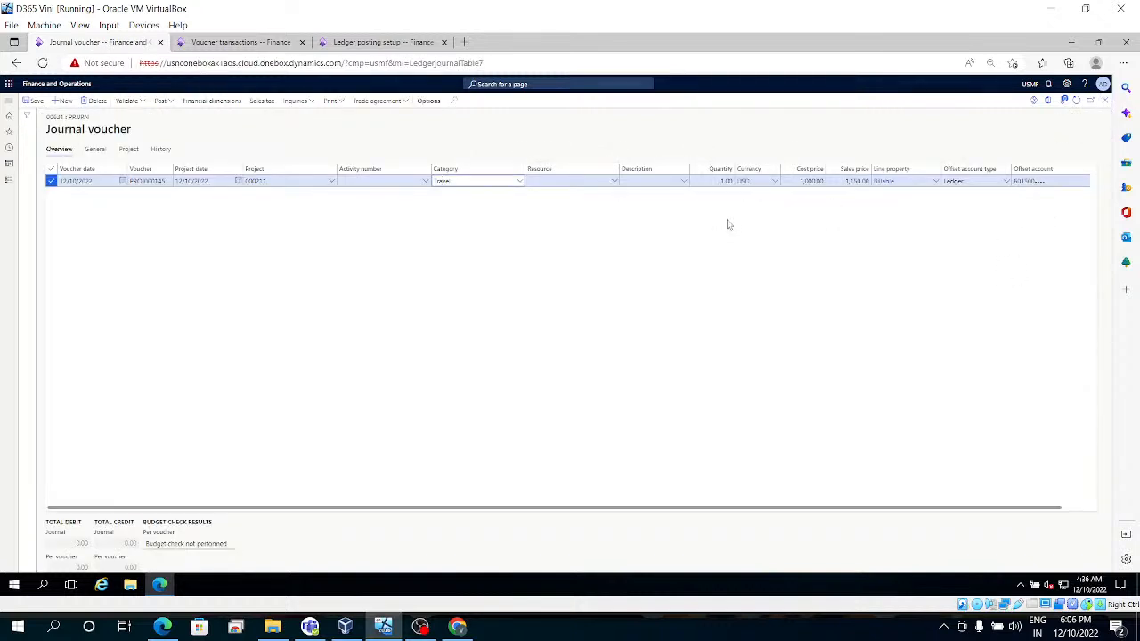
left_click(467, 241)
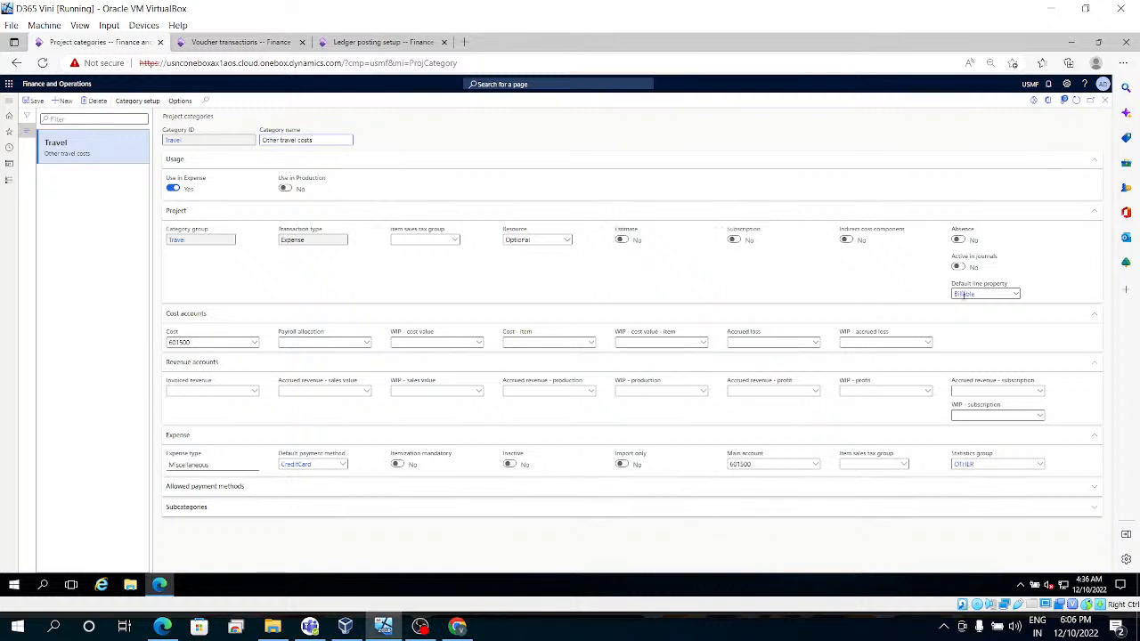
left_click(1105, 100)
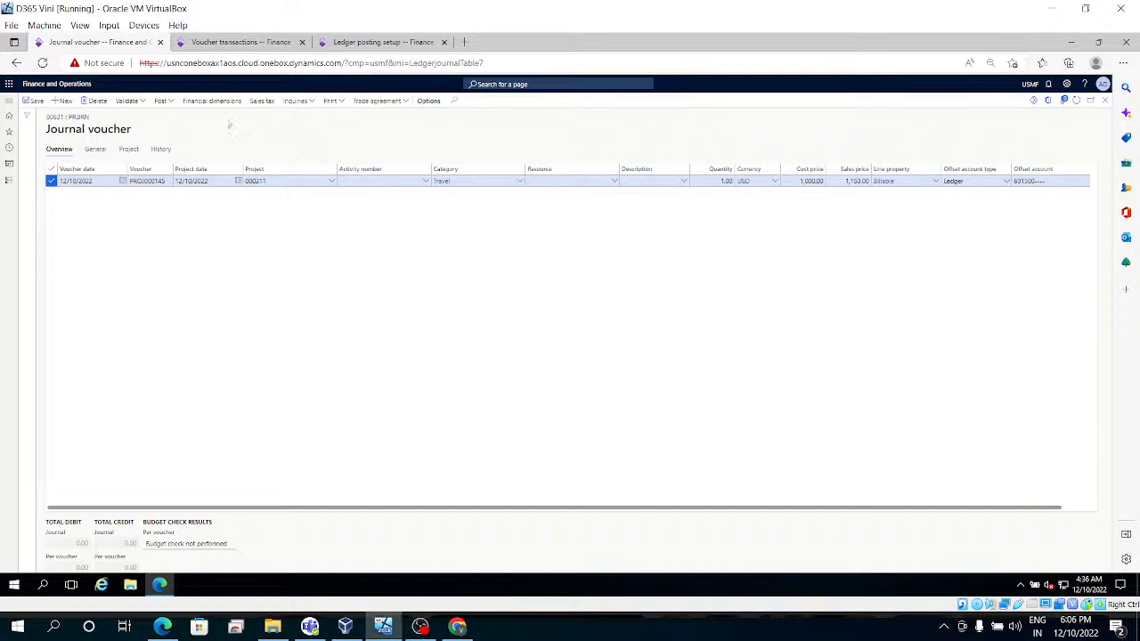
Step: Post the expense journal and return to the All projects list
left_click(174, 103)
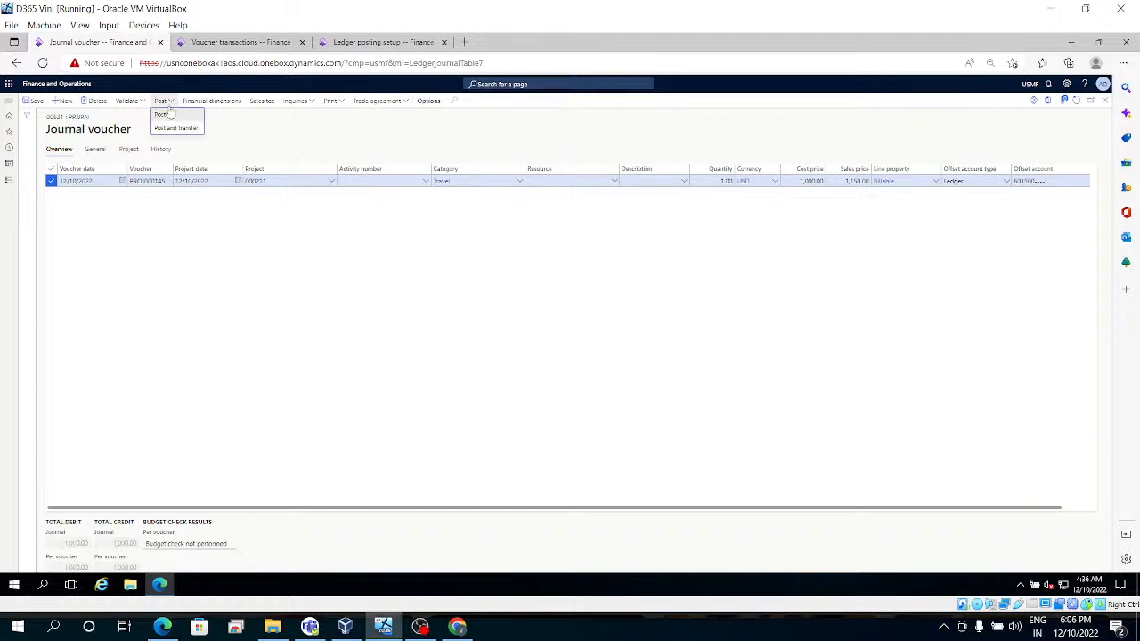
left_click(177, 117)
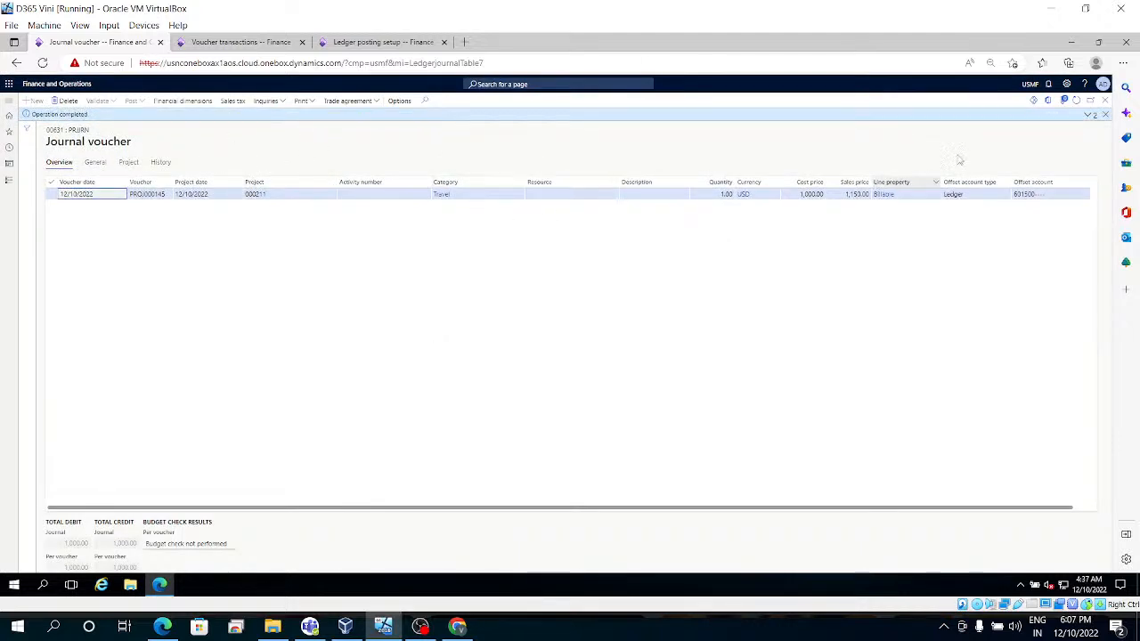
left_click(1102, 102)
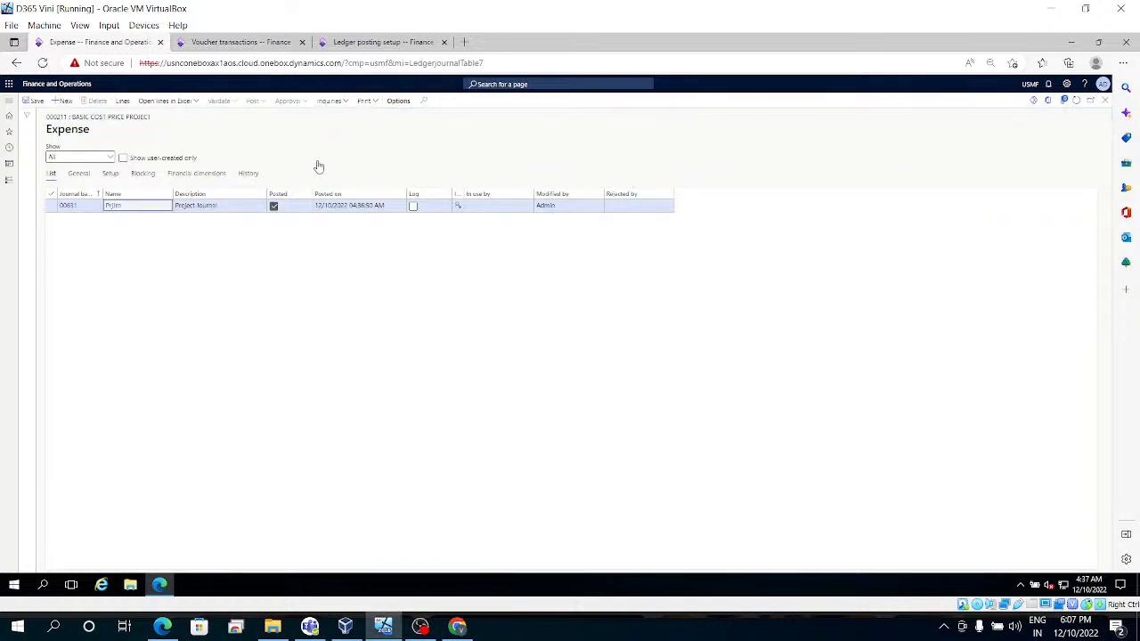
left_click(347, 105)
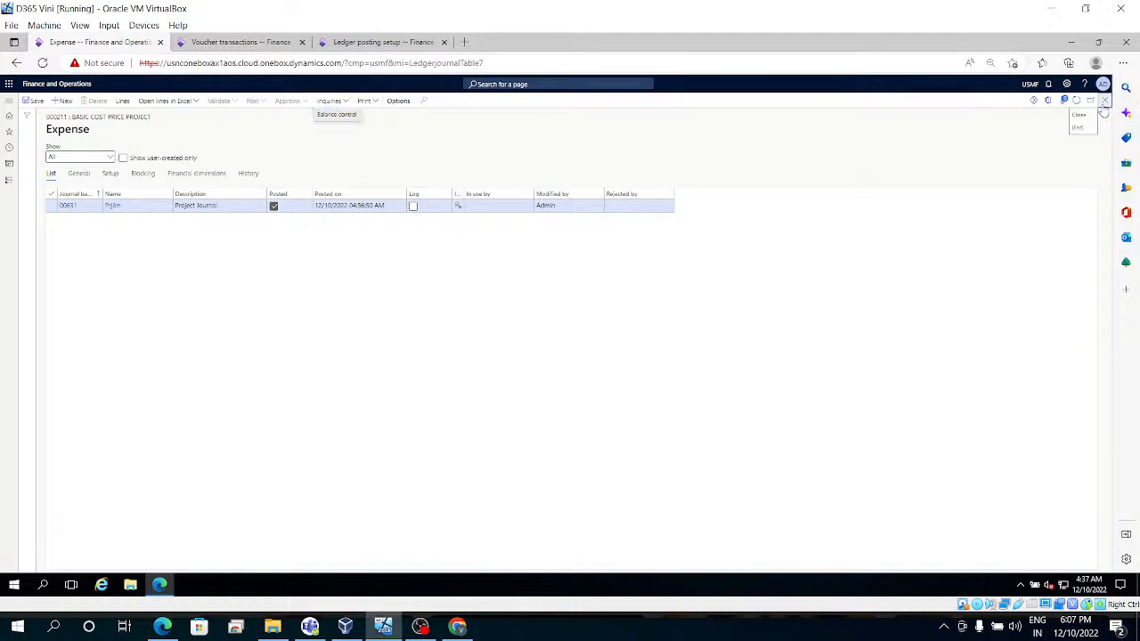
left_click(414, 150)
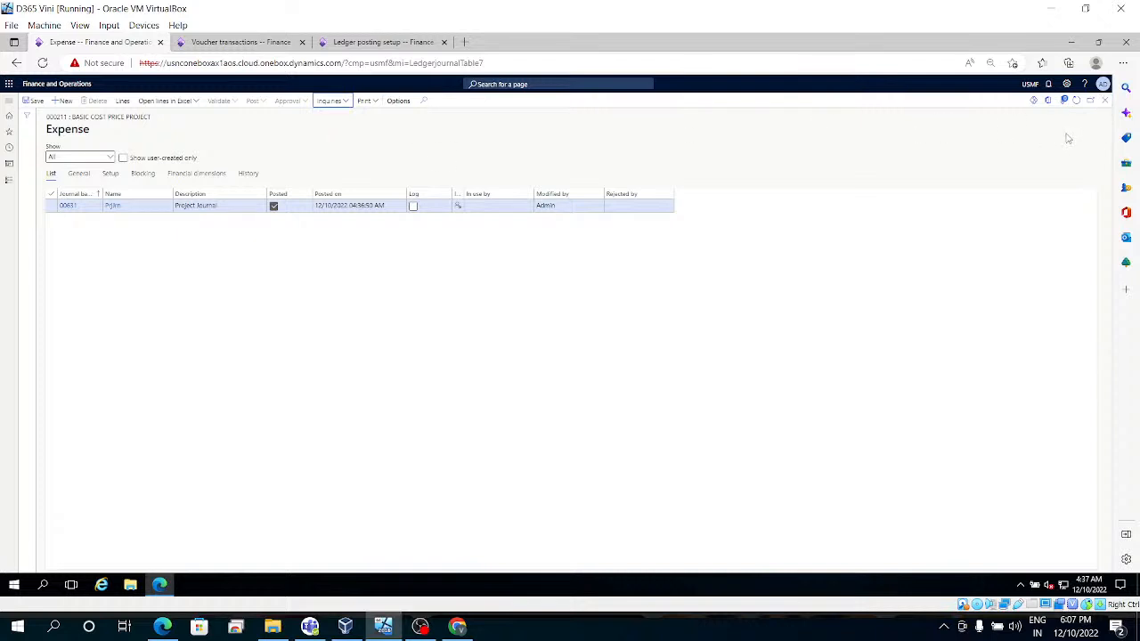
left_click(1104, 101)
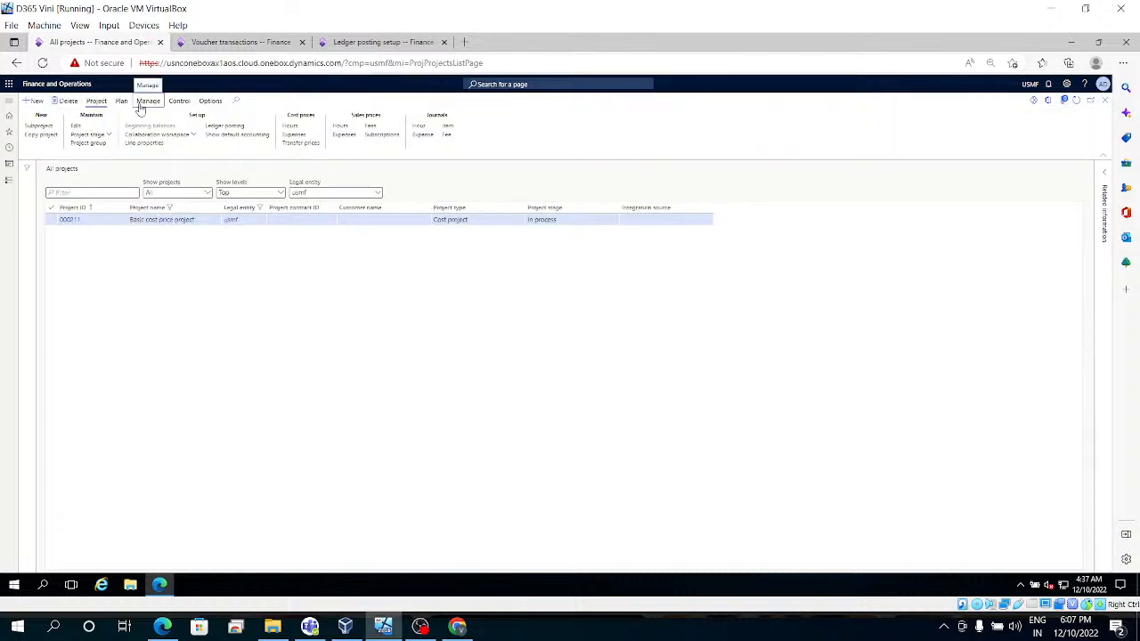
Step: Open the project's posted transactions and examine the voucher of the Travel expense transaction
left_click(147, 101)
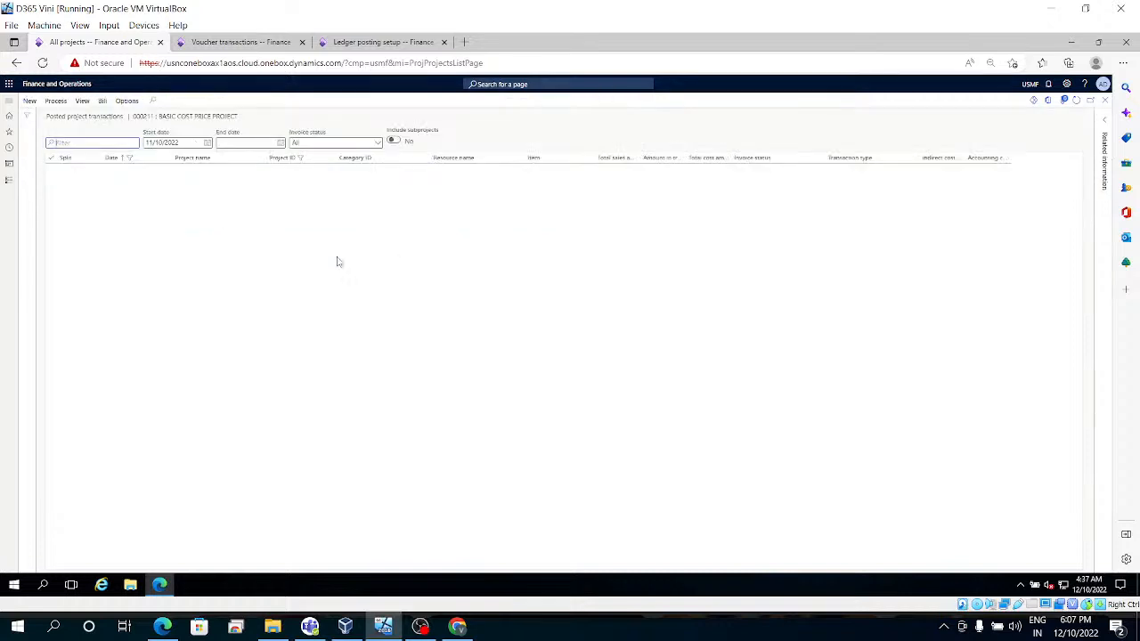
left_click(316, 234)
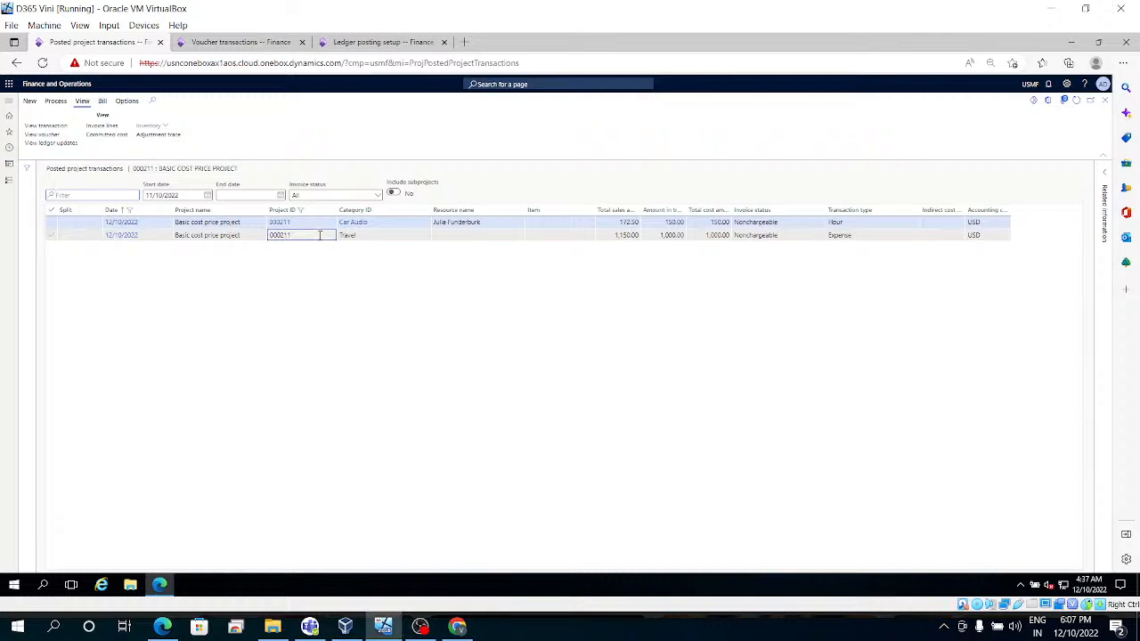
left_click(41, 137)
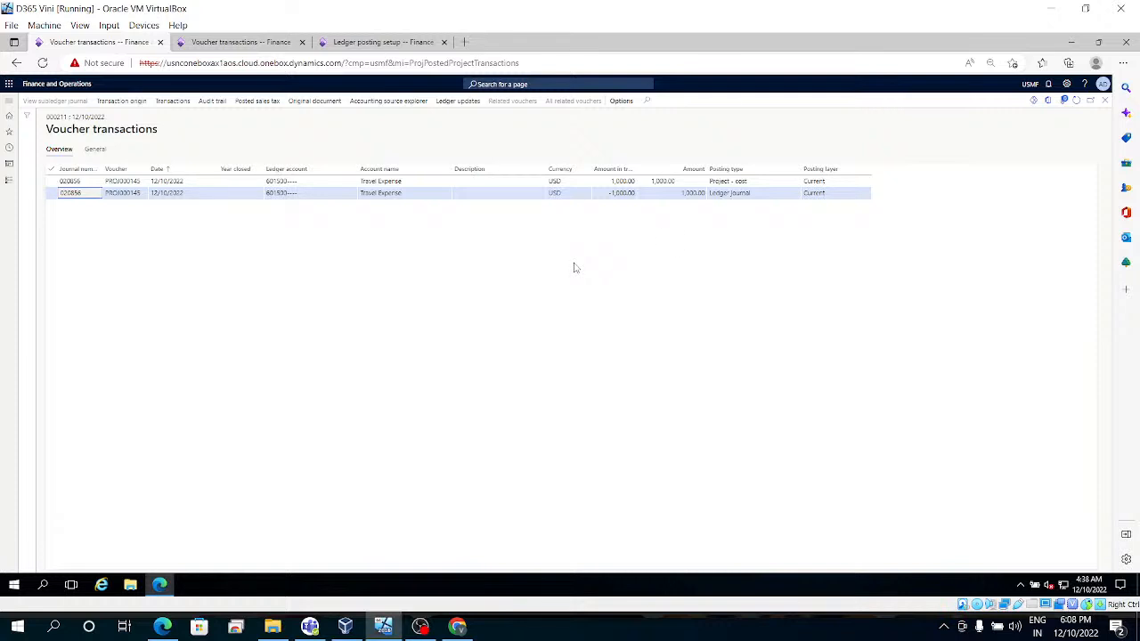
left_click(1106, 101)
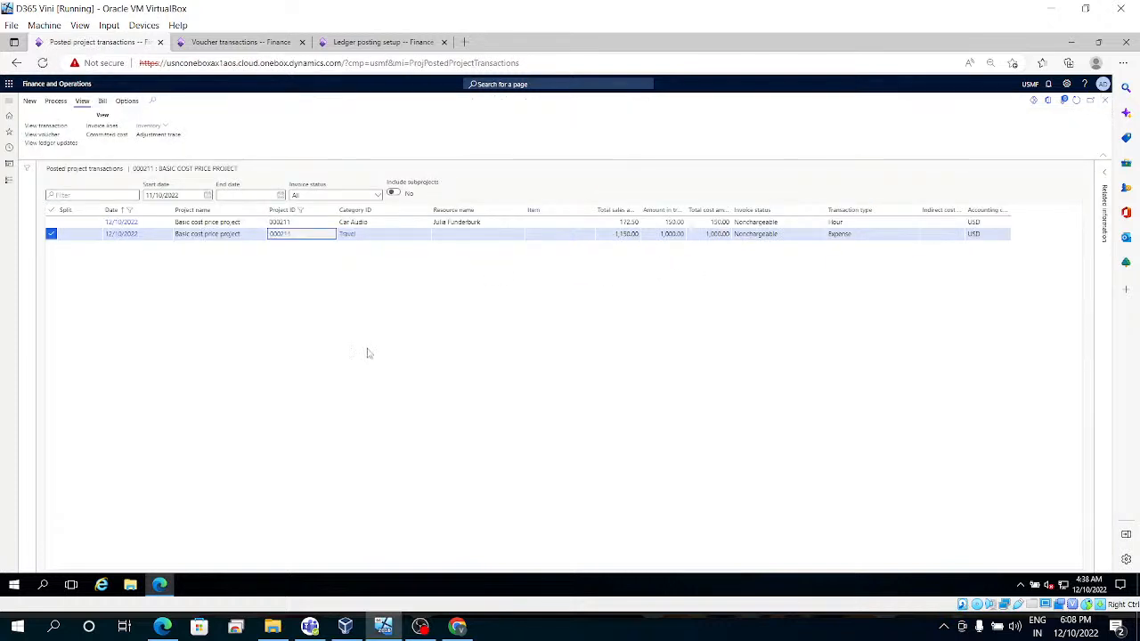
Step: Close the Ledger posting setup page and return to the posted project transactions
left_click(236, 41)
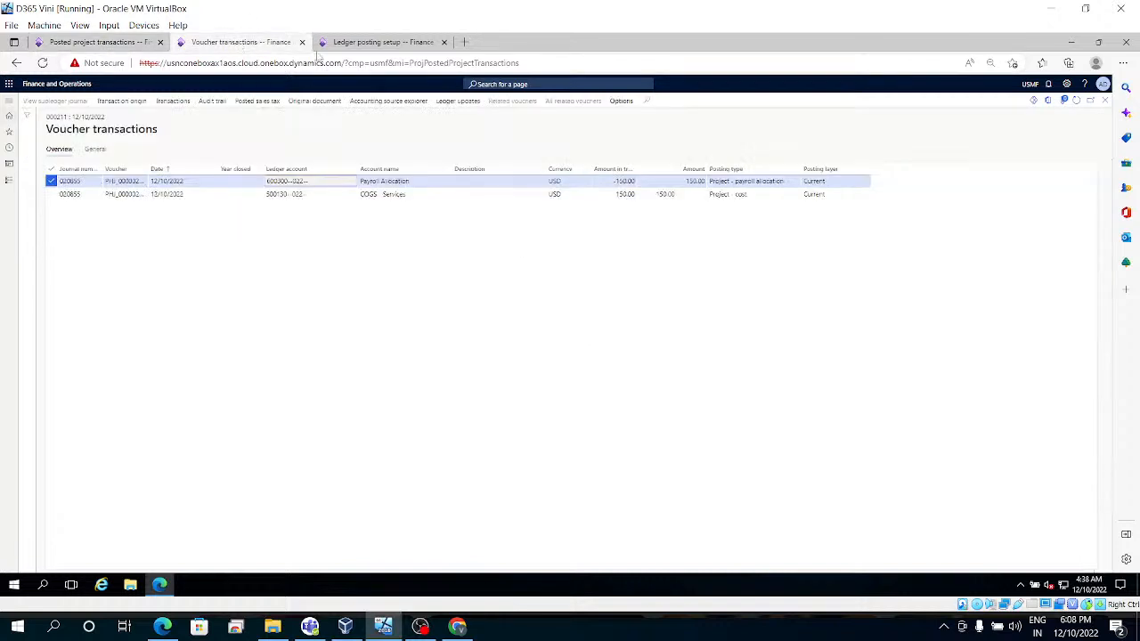
left_click(374, 42)
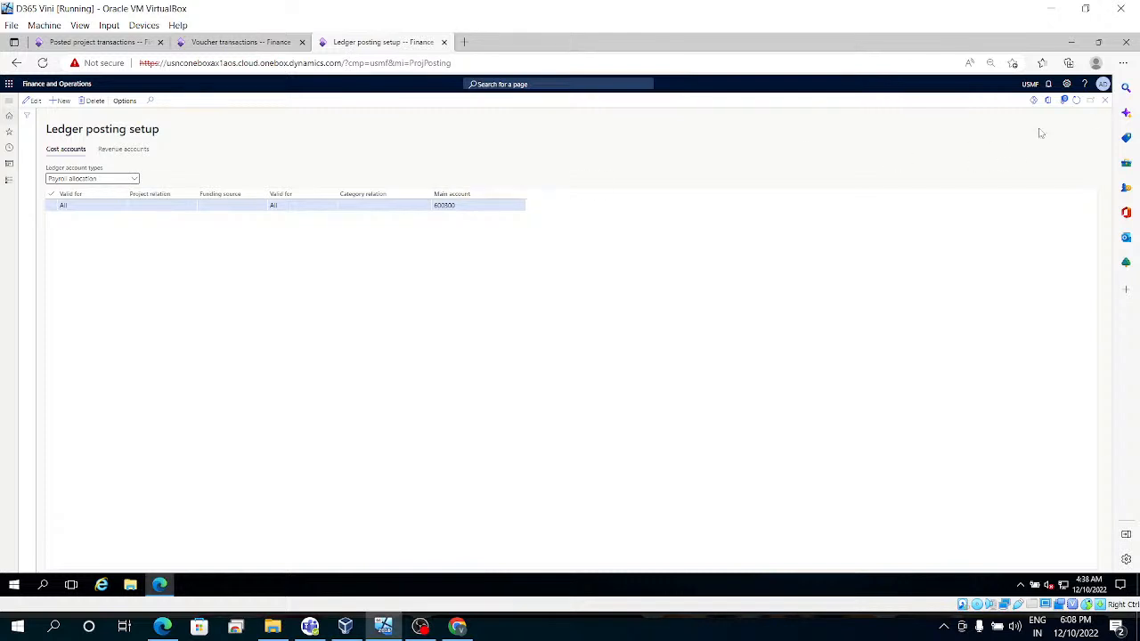
left_click(1105, 101)
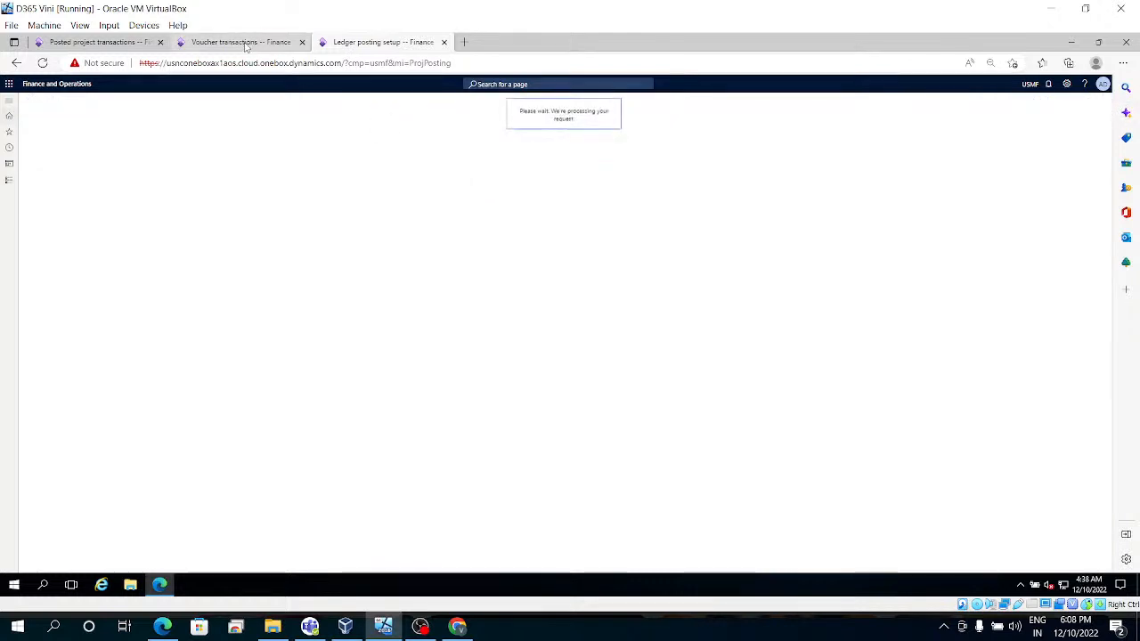
left_click(93, 42)
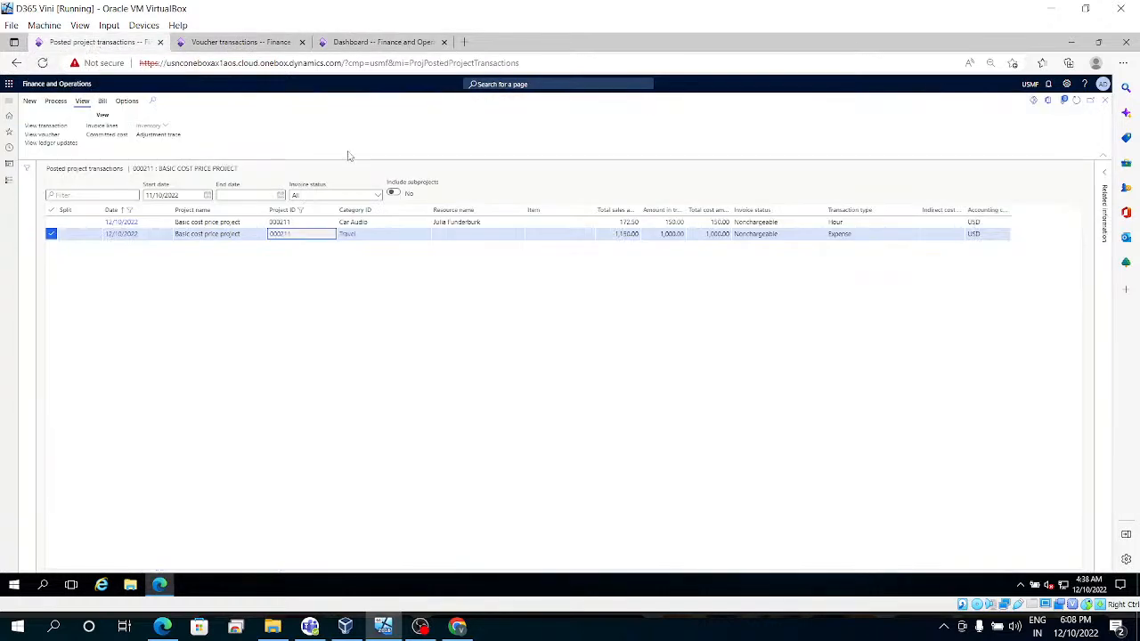
Step: Open the Travel category from the posted expense transaction, set its expense main account to 601501 and save
left_click(354, 237)
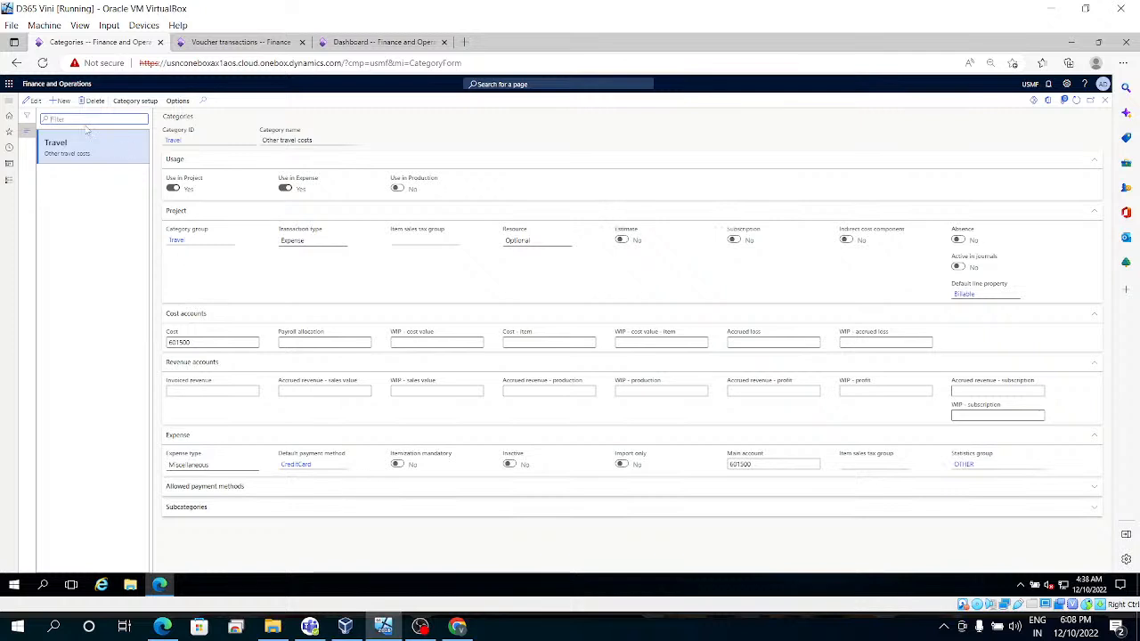
left_click(32, 104)
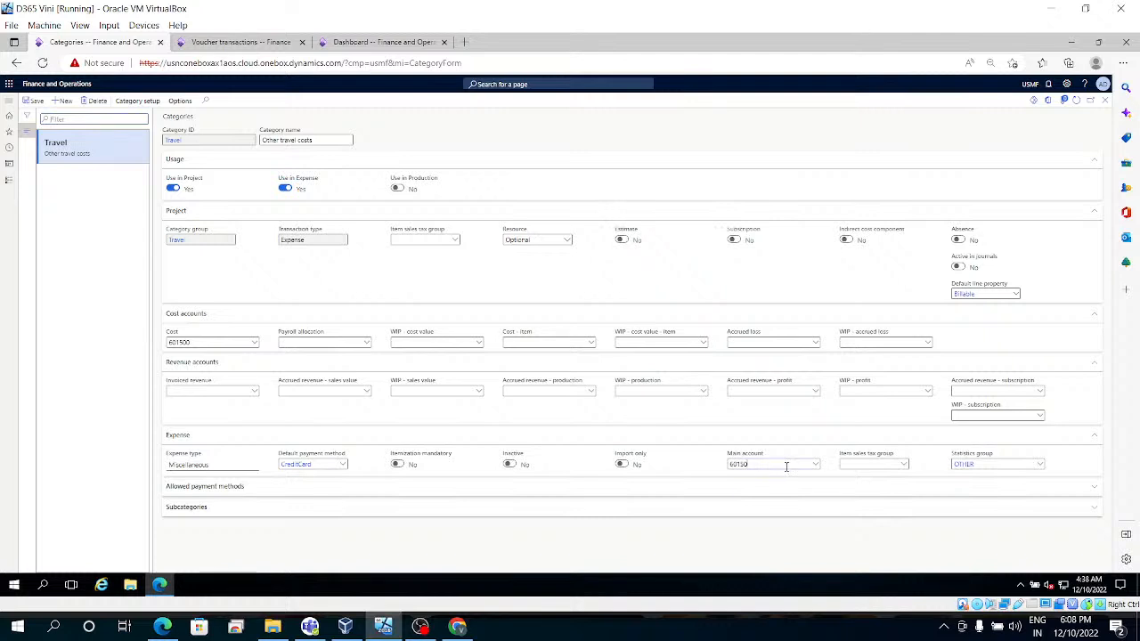
left_click(814, 476)
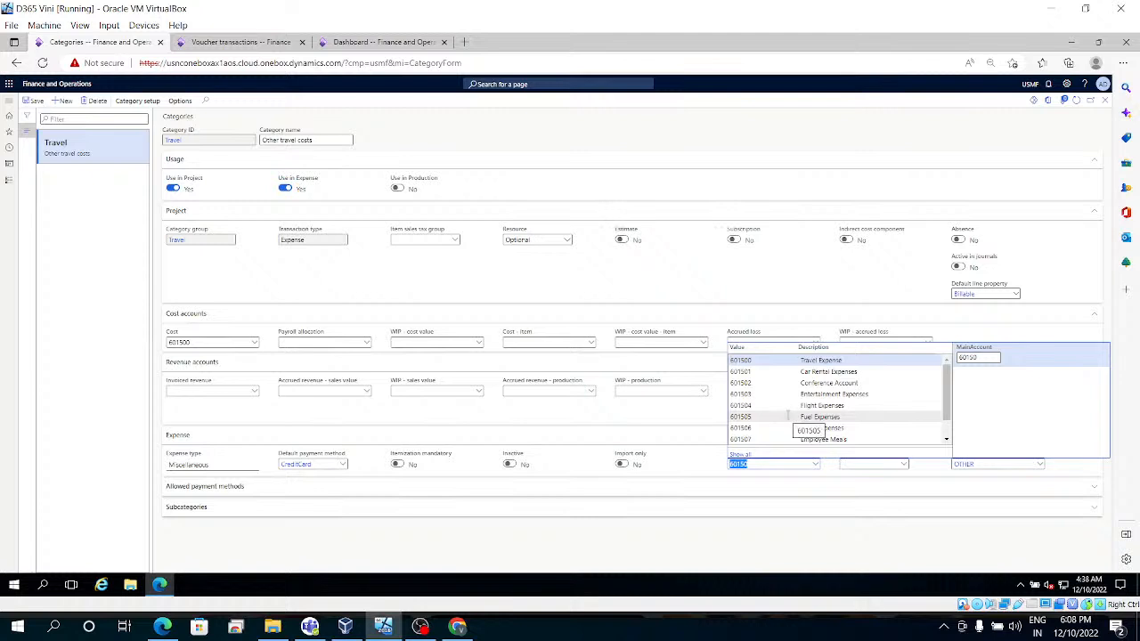
left_click(763, 372)
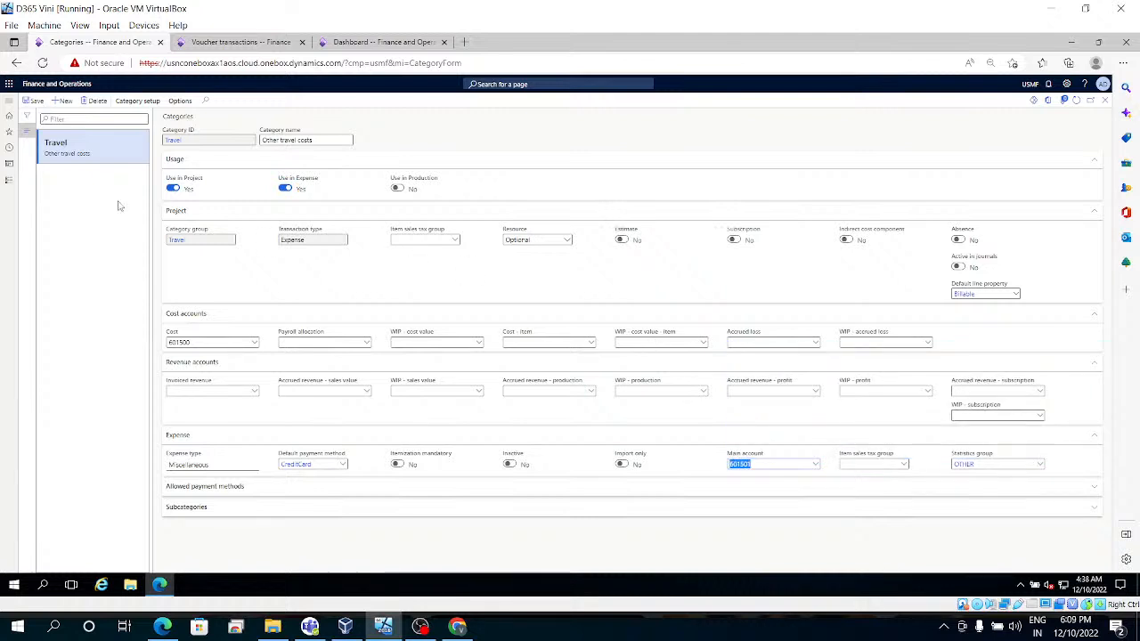
left_click(35, 102)
Step: Close the voucher and posted transactions pages in the second browser tab, and open the All projects list
left_click(220, 44)
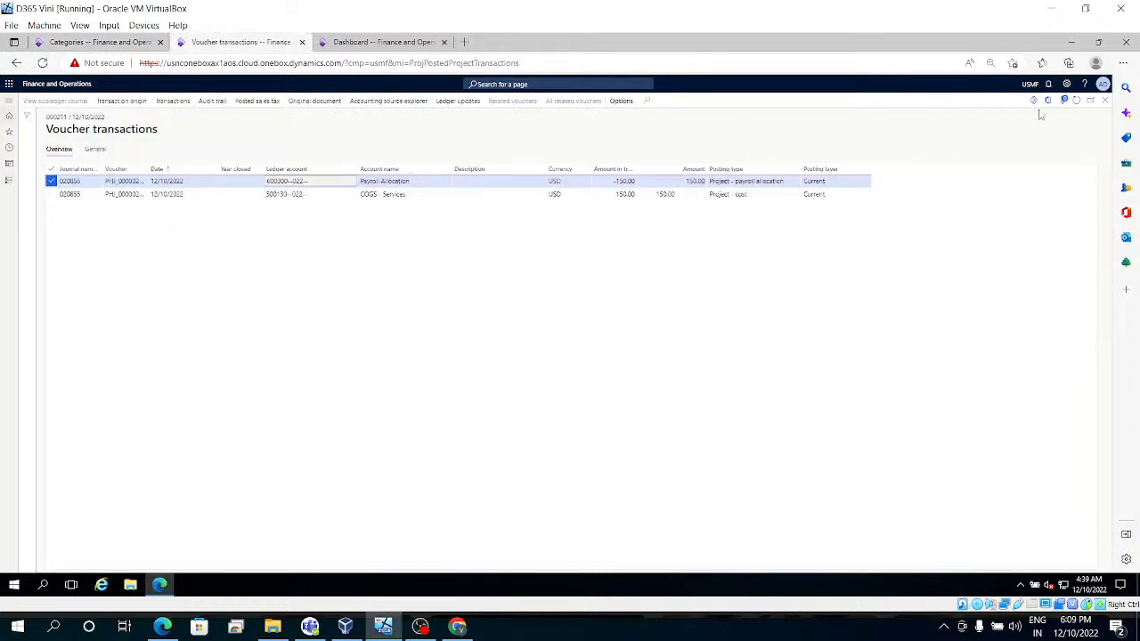
left_click(1104, 99)
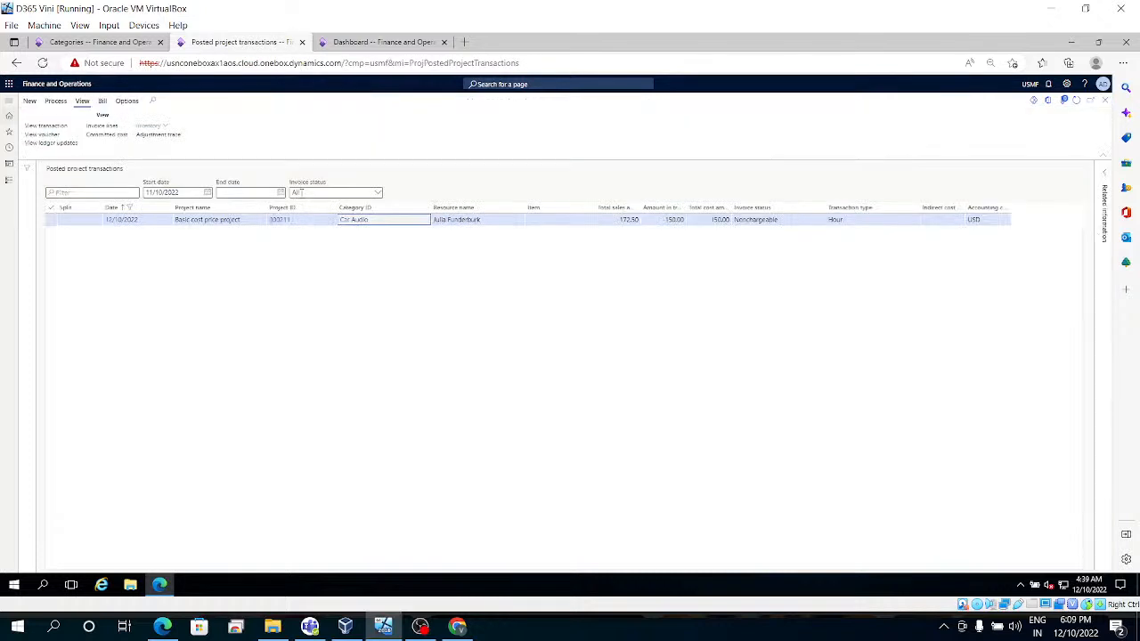
left_click(1106, 102)
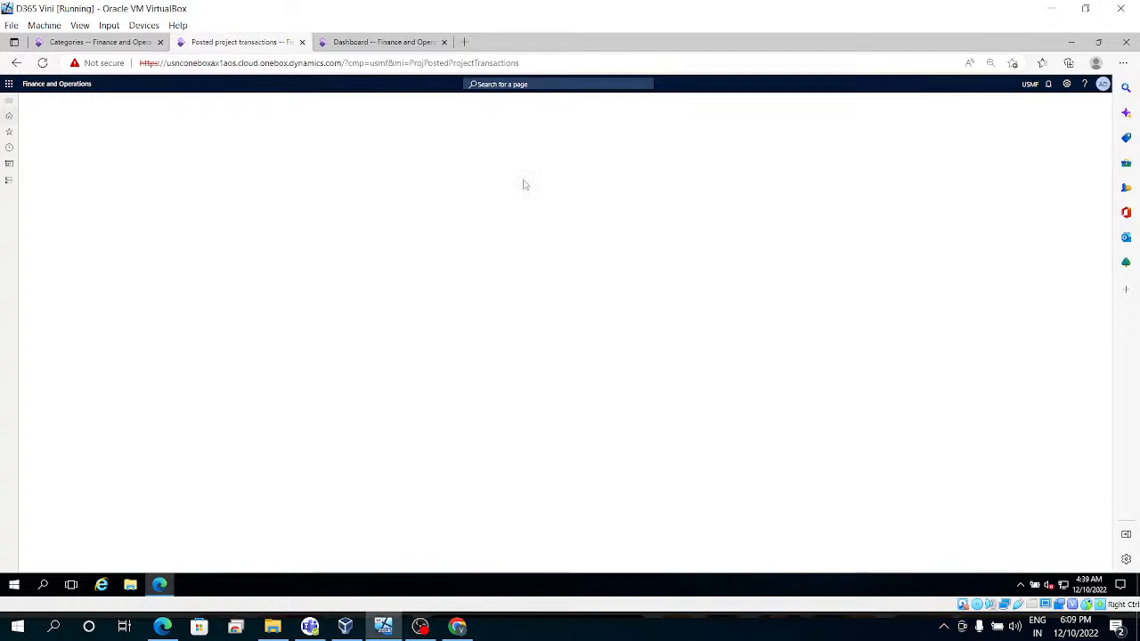
left_click(9, 180)
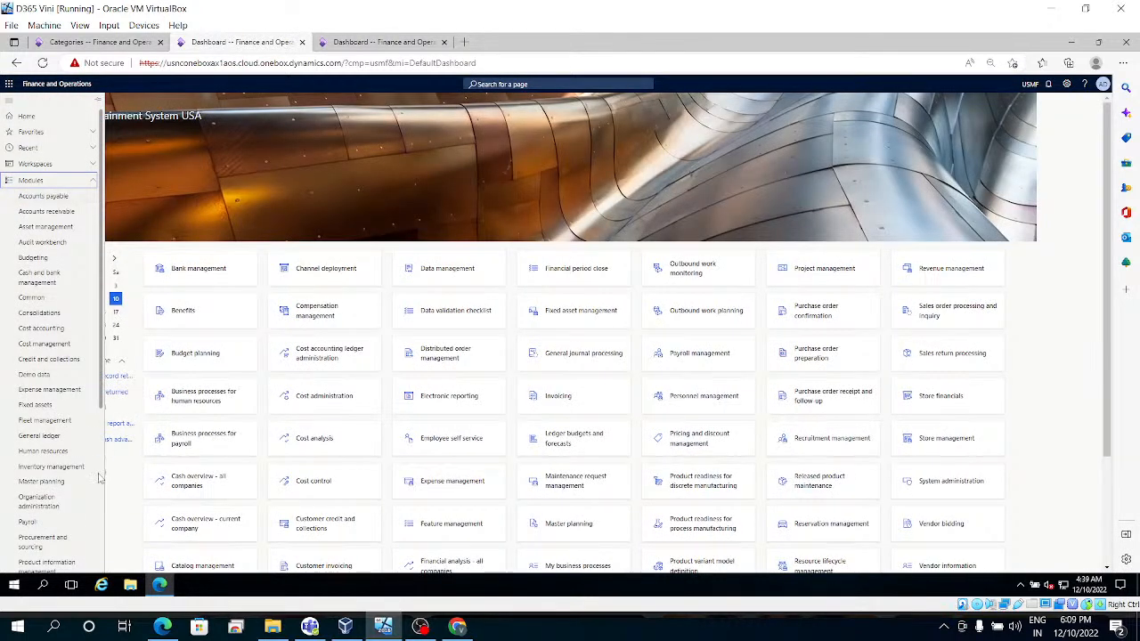
scroll(100, 479, "down", 3)
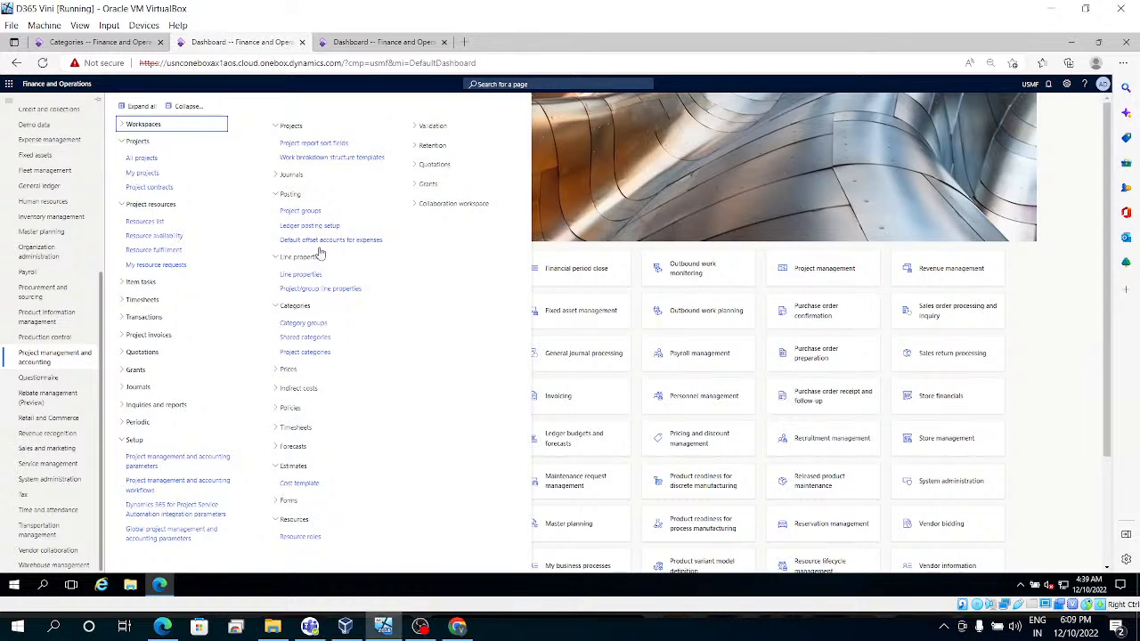
left_click(143, 158)
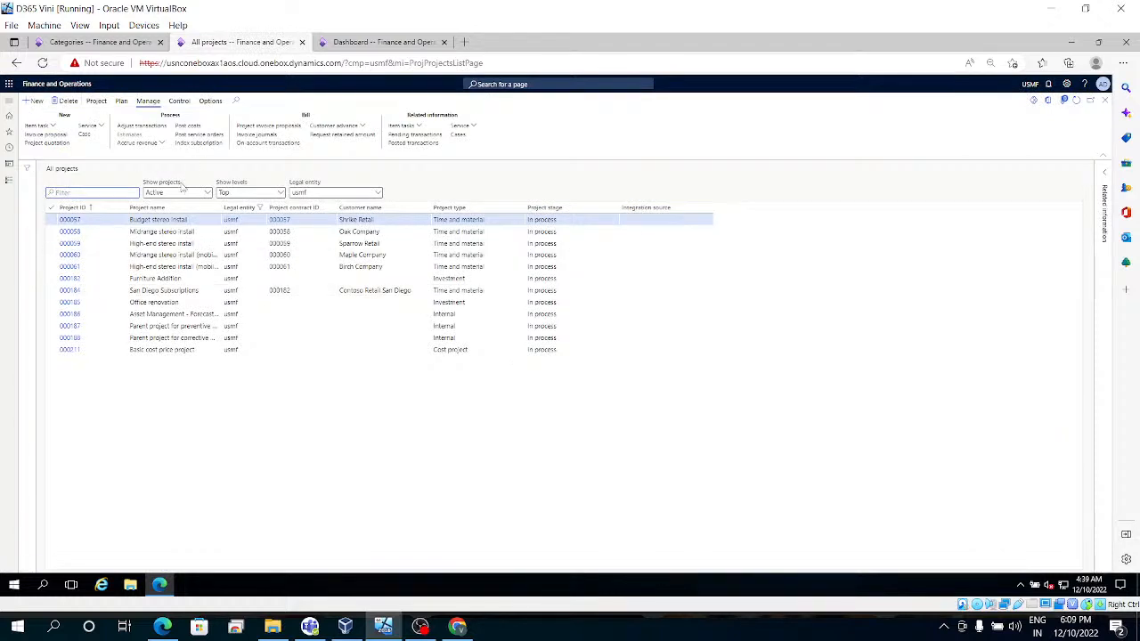
Step: Show all projects and filter the list to project names beginning with "basic"
left_click(208, 193)
left_click(178, 215)
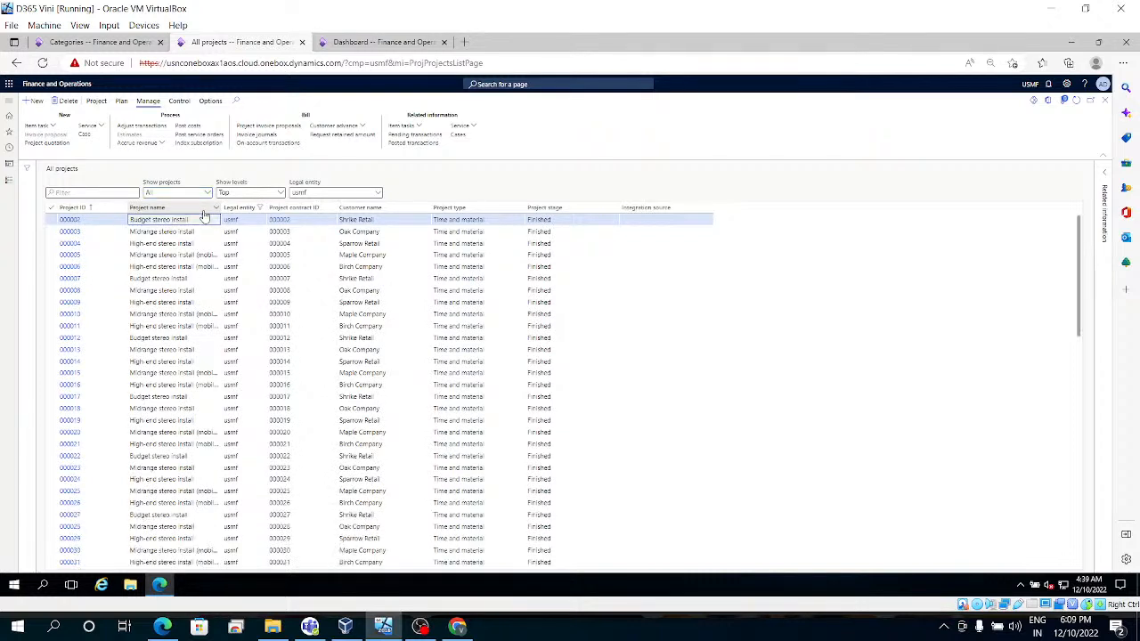
left_click(204, 214)
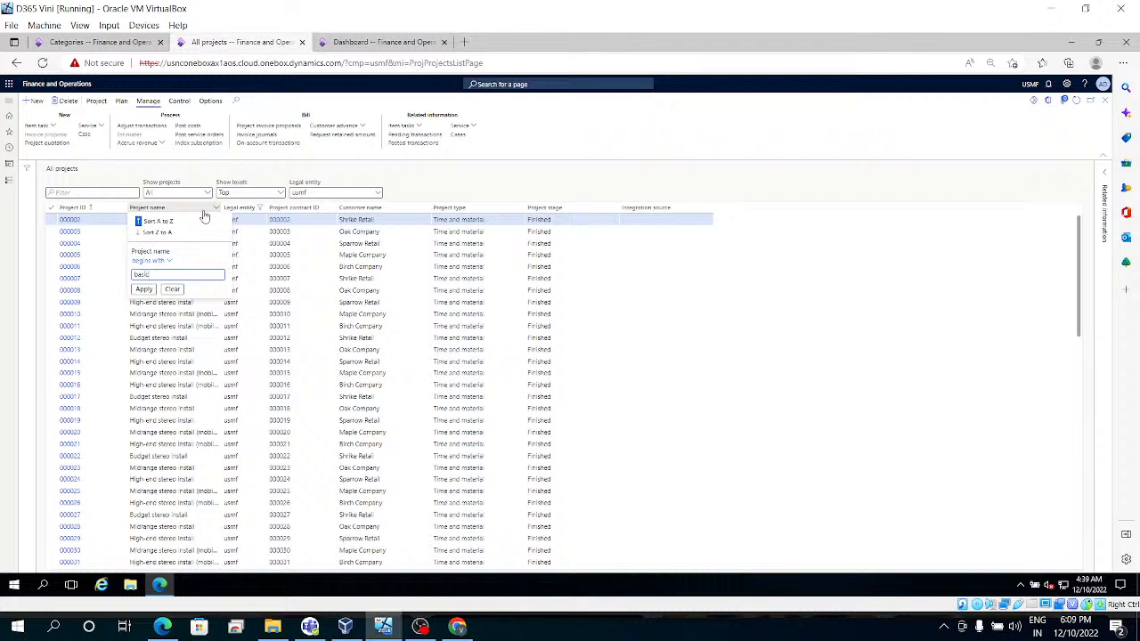
key("Return")
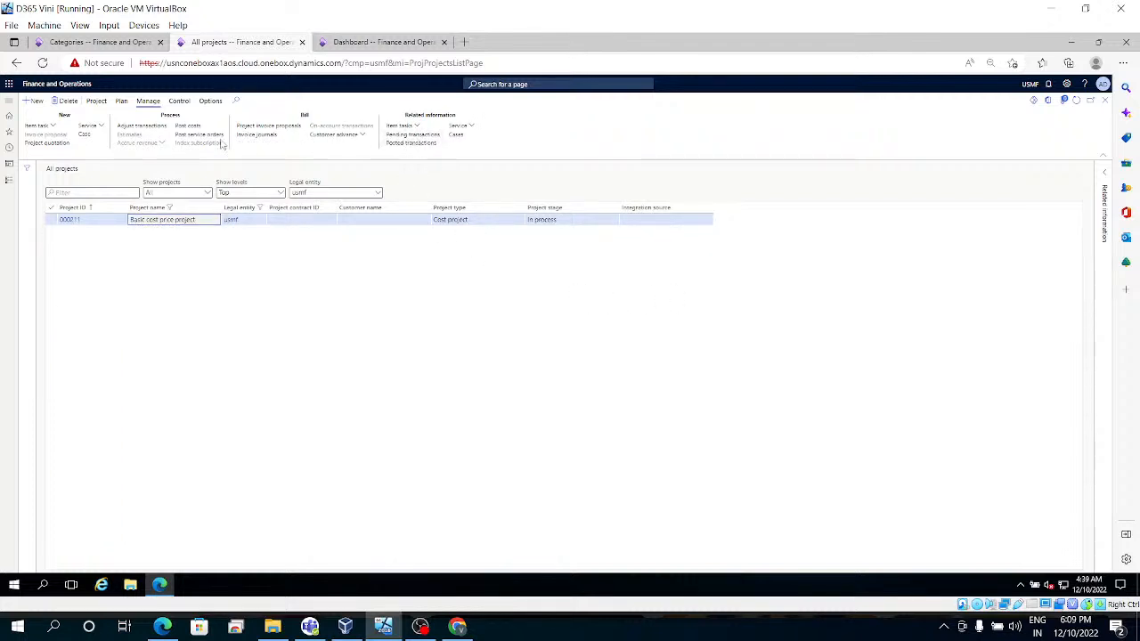
Step: Create a new expense journal for the Basic cost price project and open its lines
left_click(103, 104)
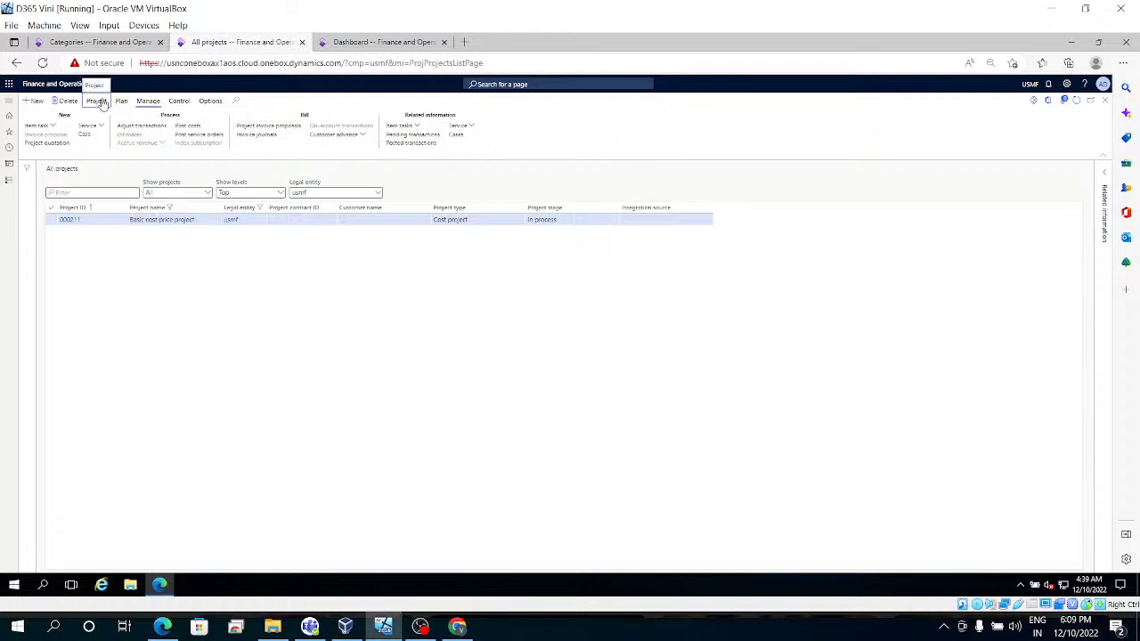
left_click(422, 137)
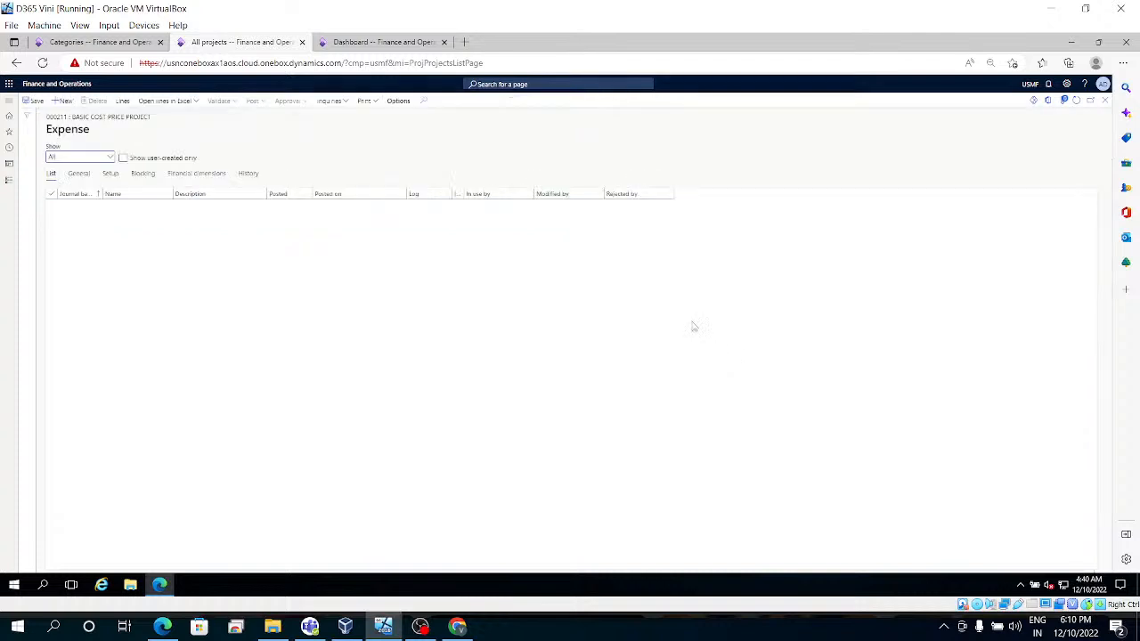
left_click(64, 101)
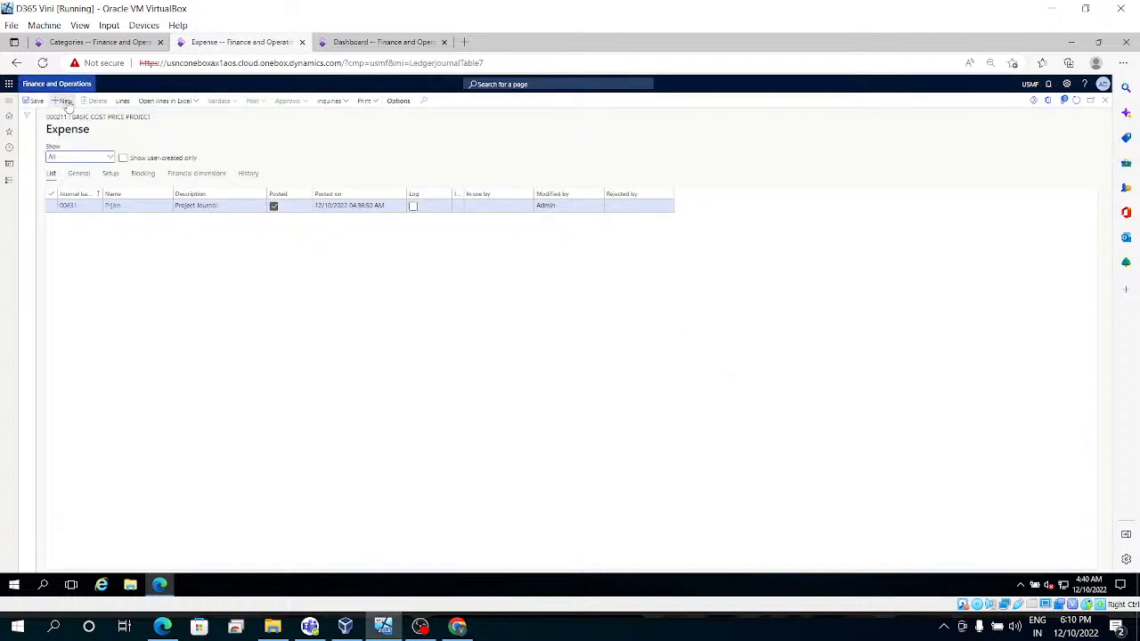
left_click(123, 101)
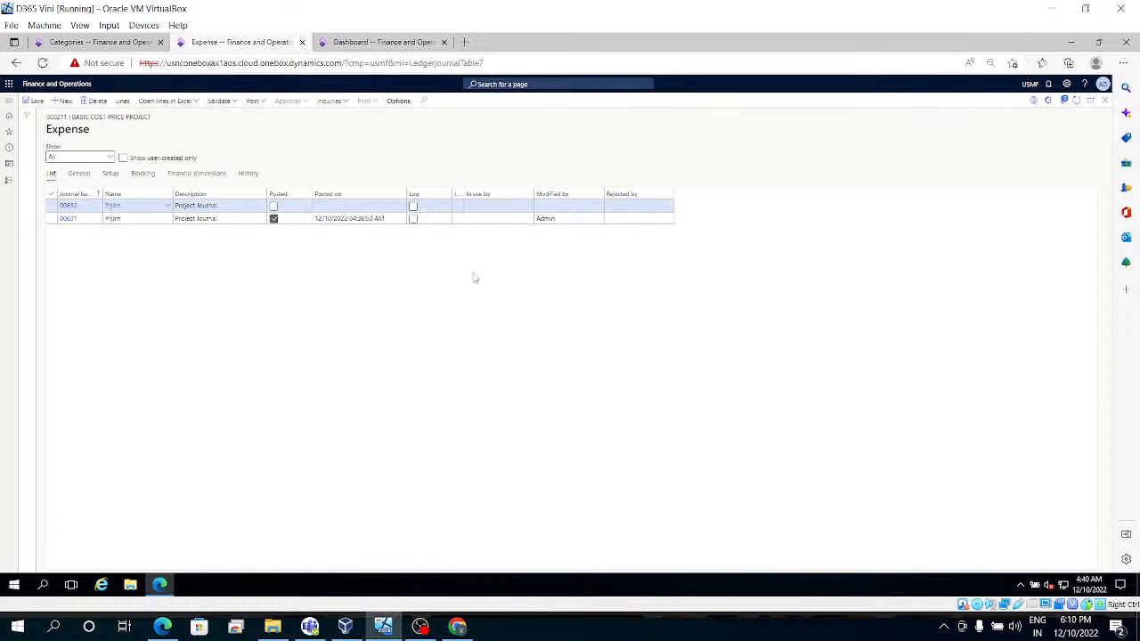
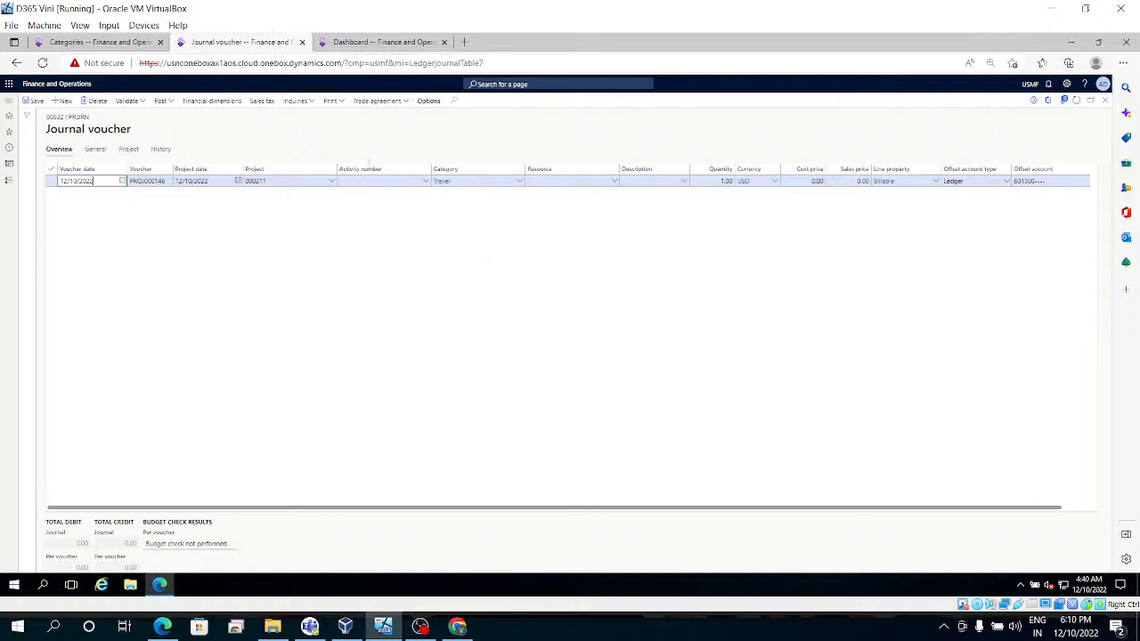
Step: Set the Travel category's cost account to 601501 and save the category
left_click(145, 42)
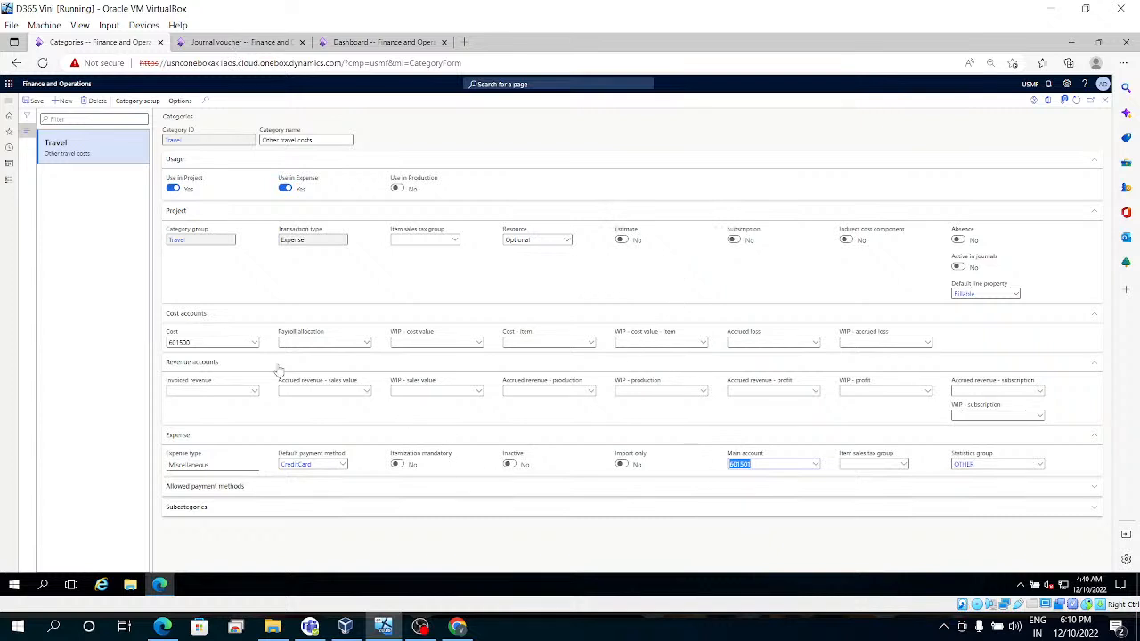
left_click(243, 343)
left_click(36, 108)
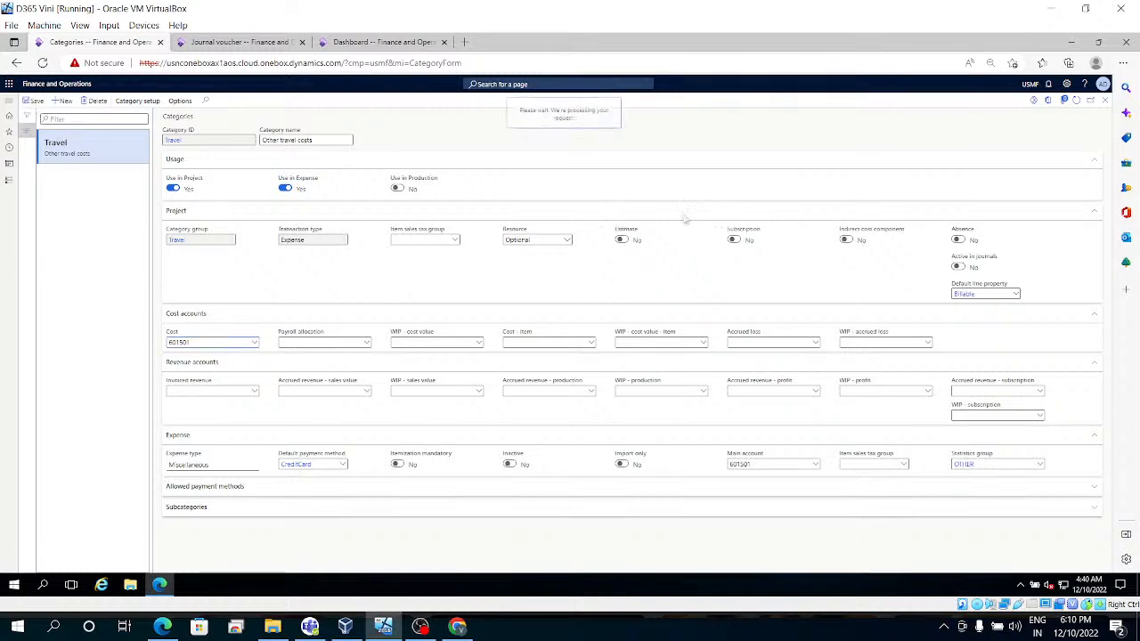
Step: Delete the expense journal's voucher line and go through the fields of a fresh line up to the description
left_click(246, 44)
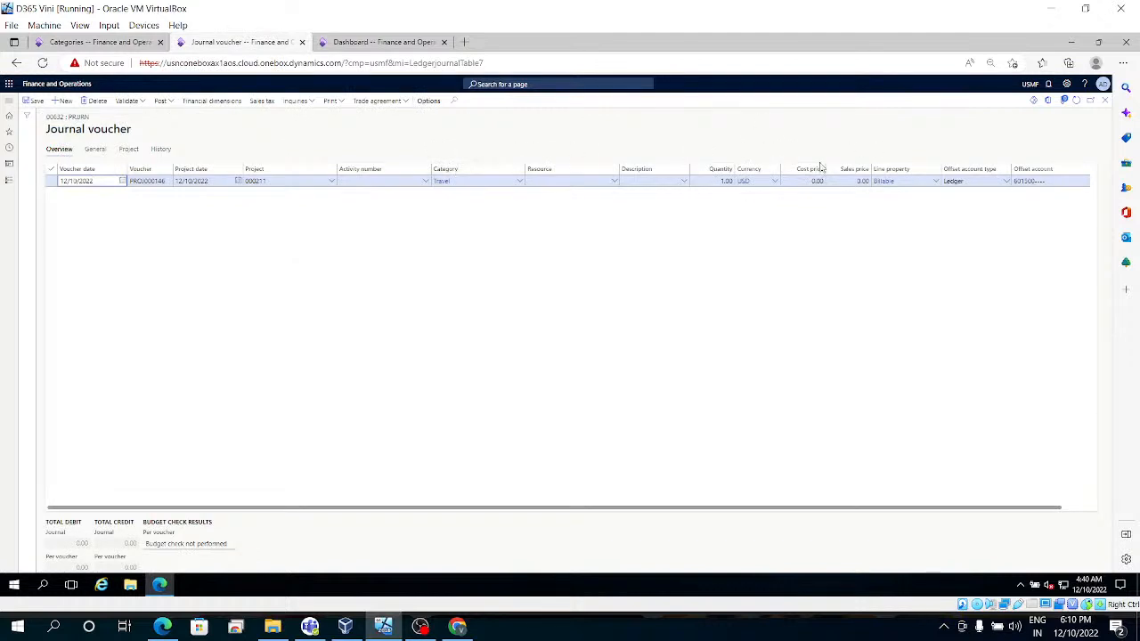
left_click(94, 101)
key("Tab")
key("Tab")
key("Tab")
key("Tab")
key("Tab")
key("Tab")
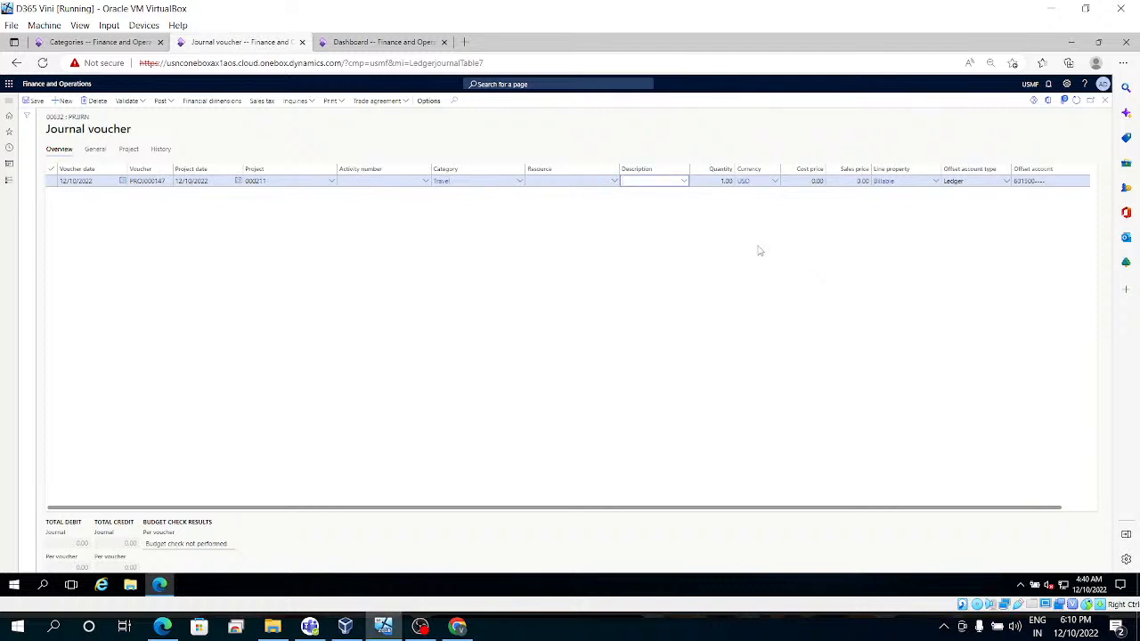
Step: Open the Ledger posting setup page of Project management and accounting in the third browser tab
left_click(352, 47)
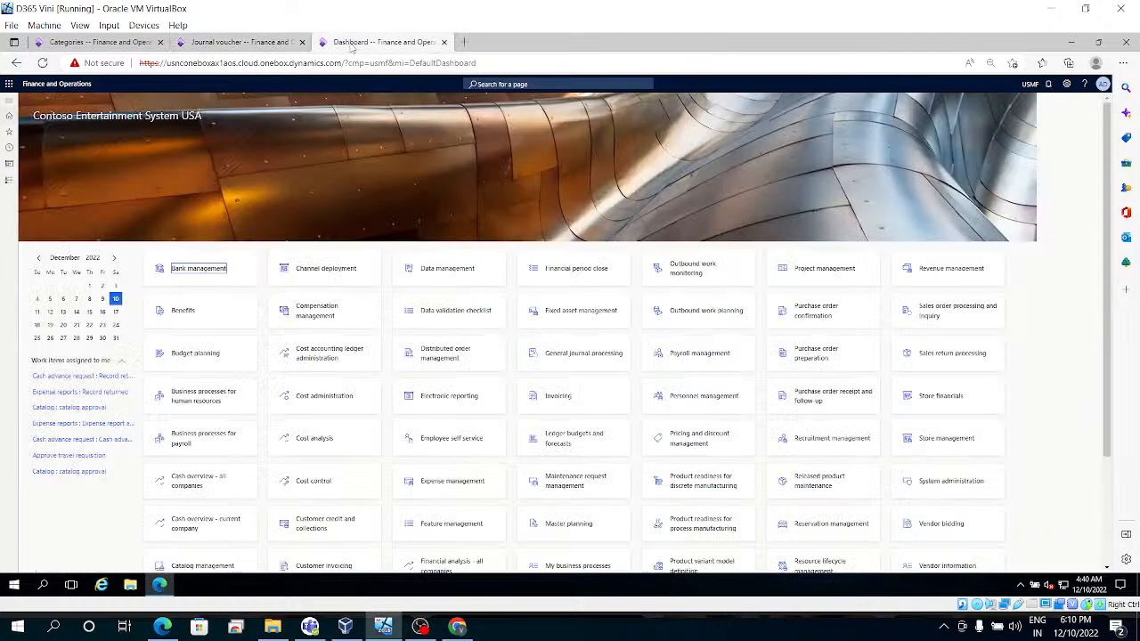
left_click(10, 180)
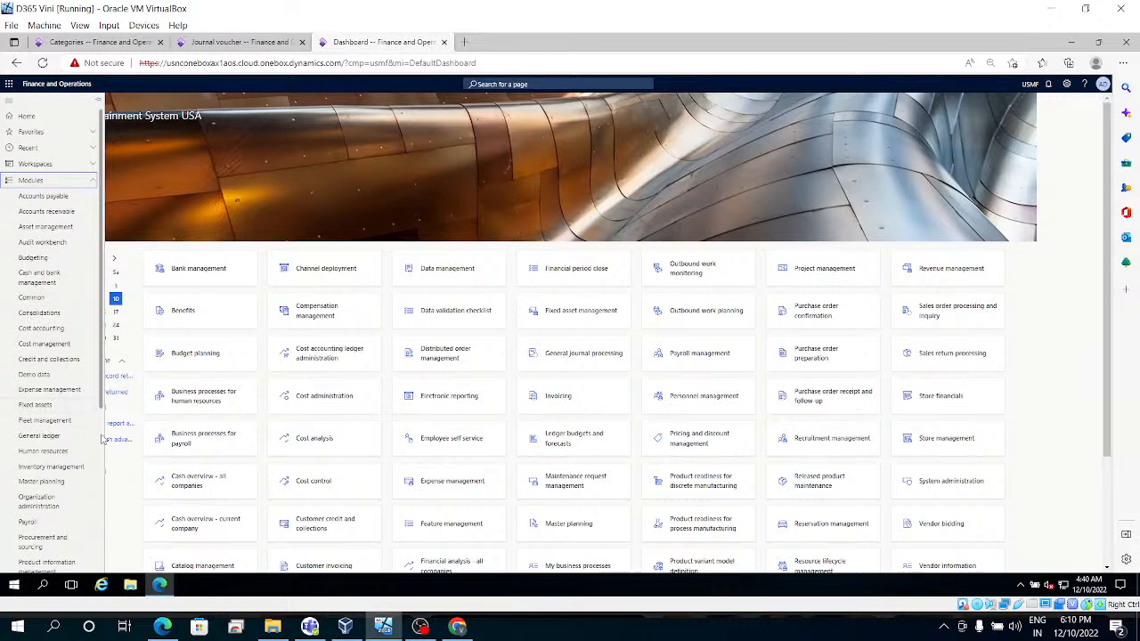
scroll(95, 431, "down", 3)
left_click(55, 357)
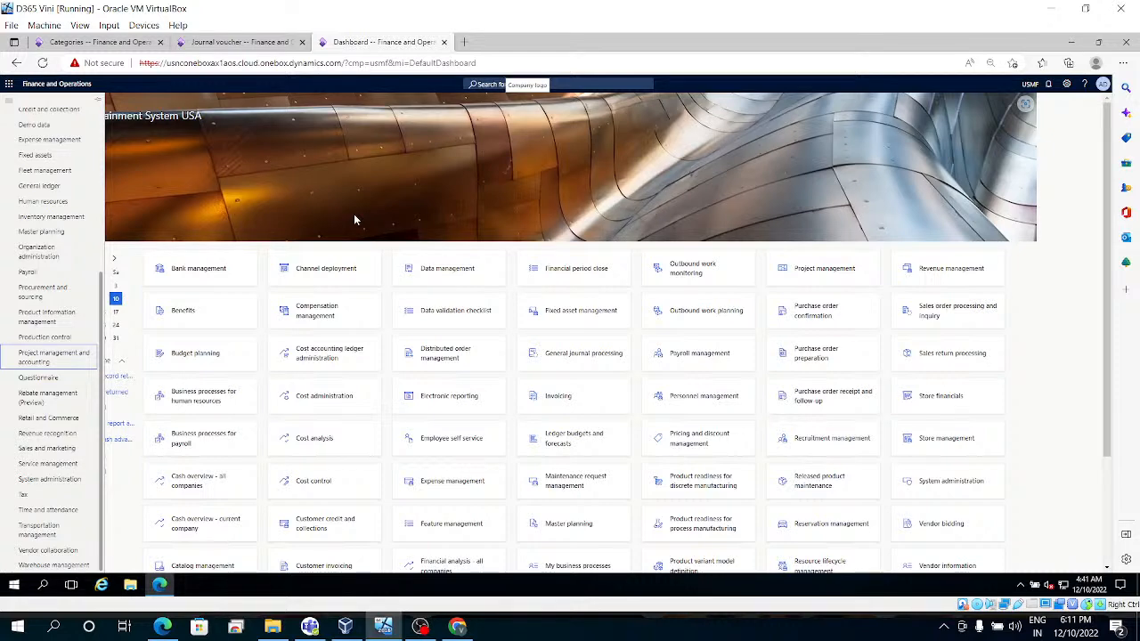
left_click(66, 362)
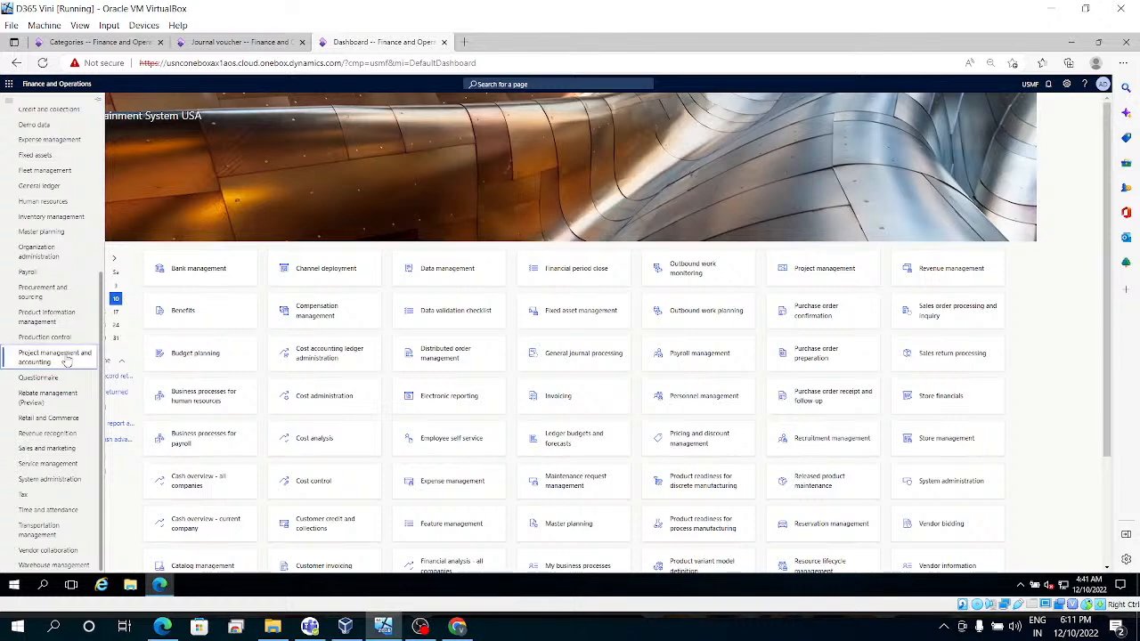
left_click(243, 43)
left_click(130, 43)
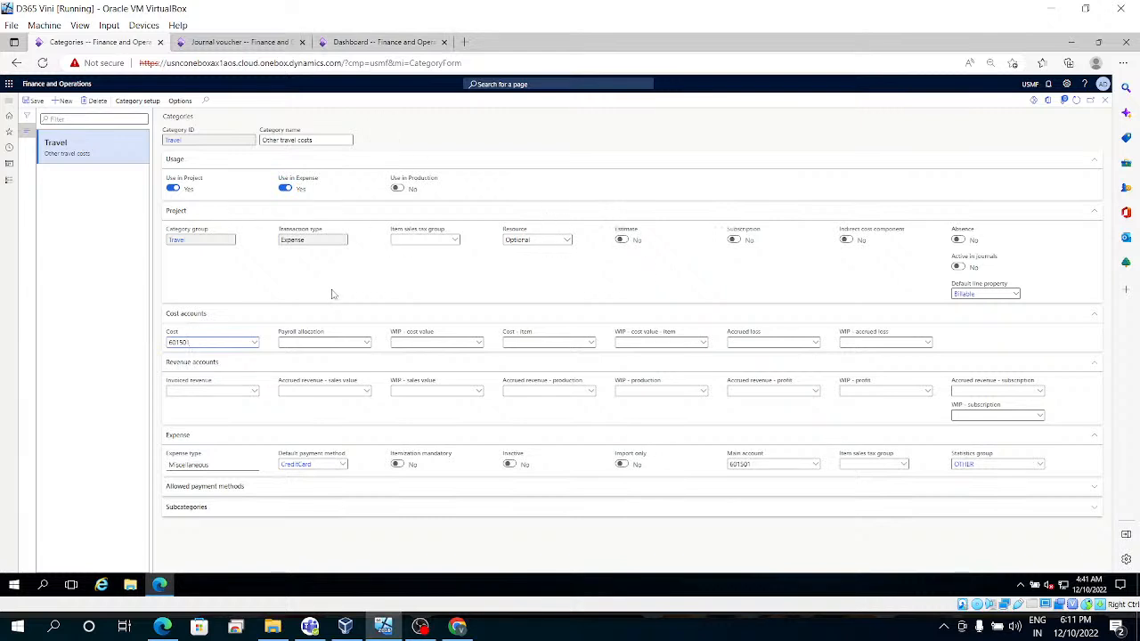
left_click(366, 50)
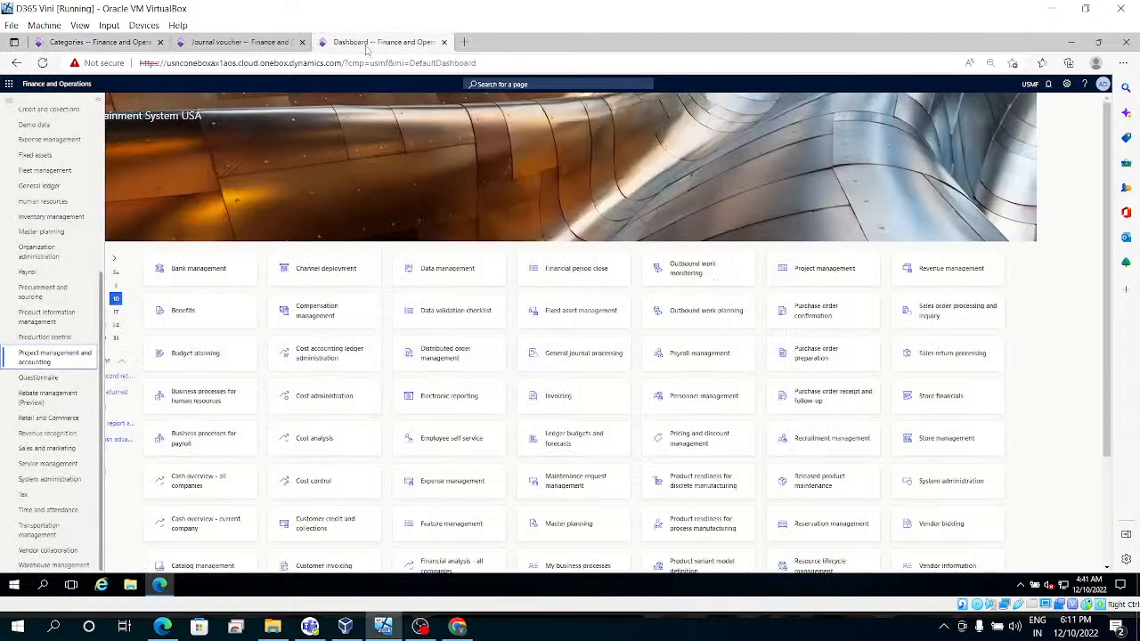
left_click(75, 368)
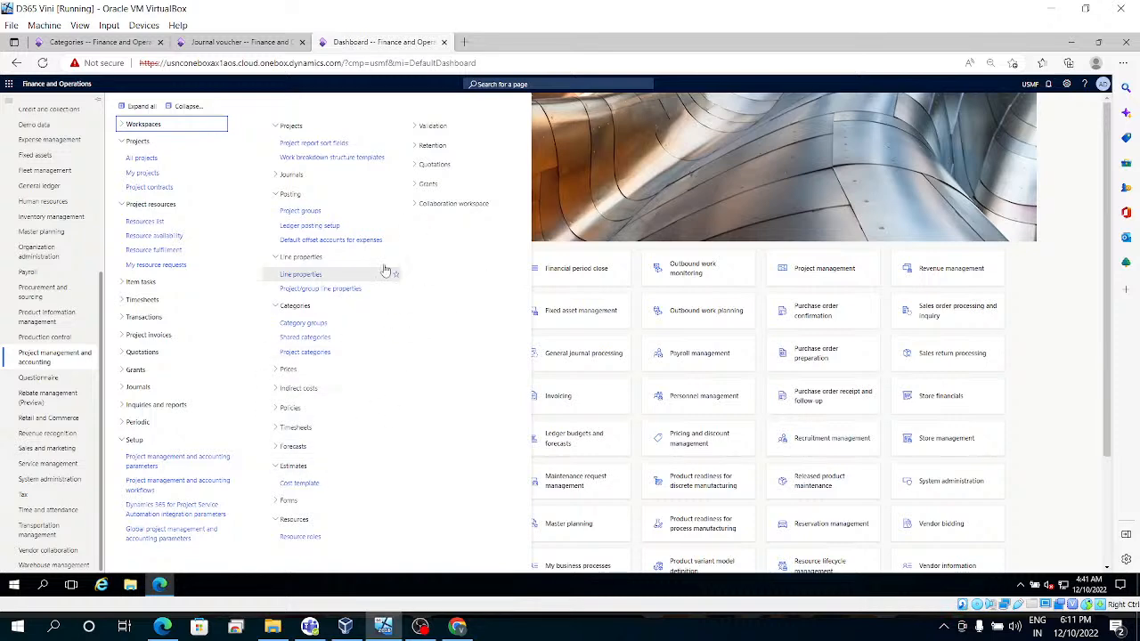
left_click(324, 225)
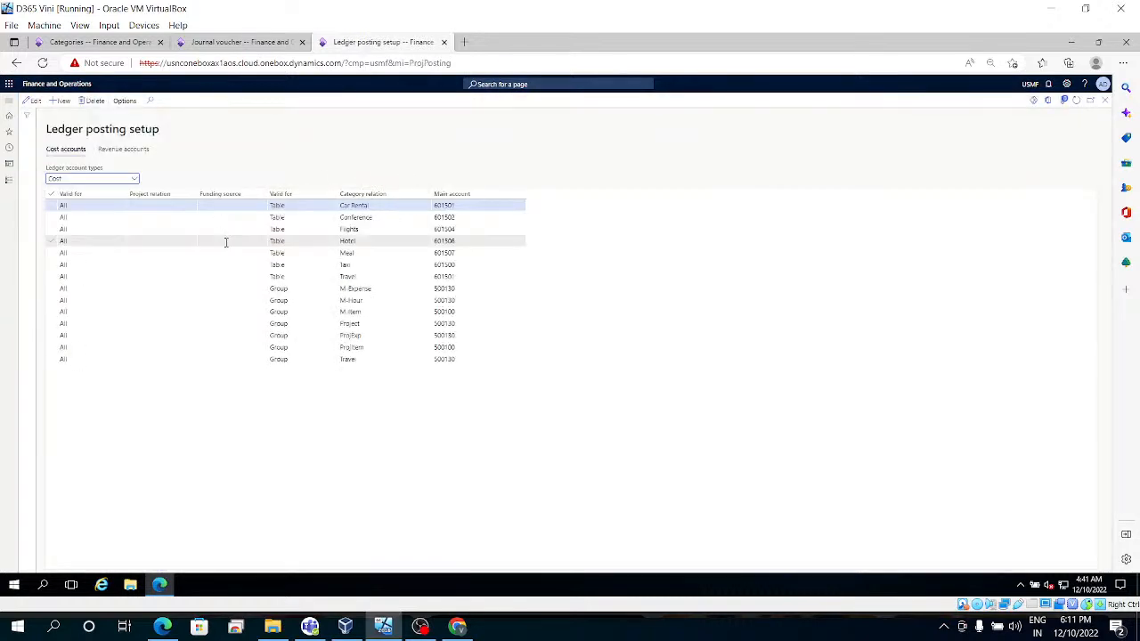
Step: Examine the available ledger account types for cost and revenue accounts, and return to the cost accounts
left_click(136, 180)
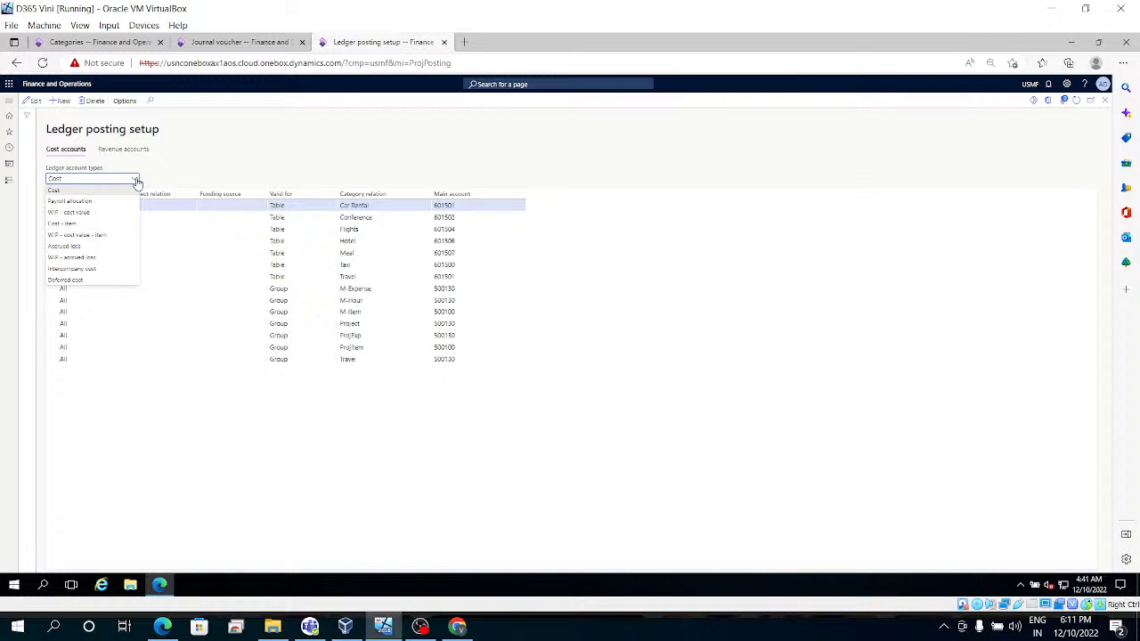
left_click(121, 155)
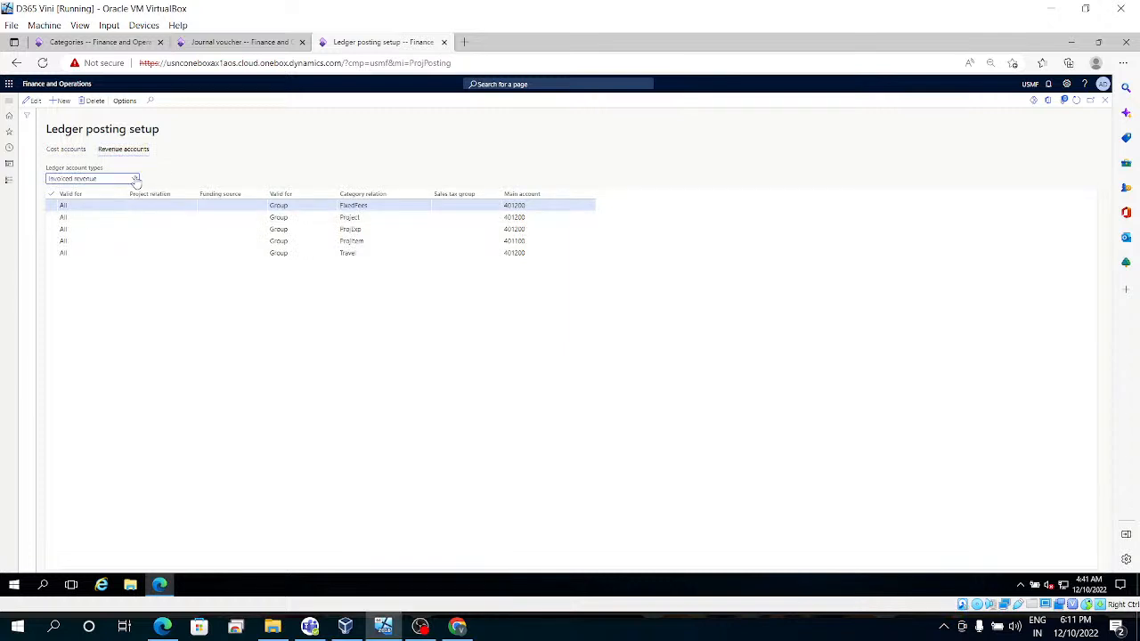
left_click(136, 181)
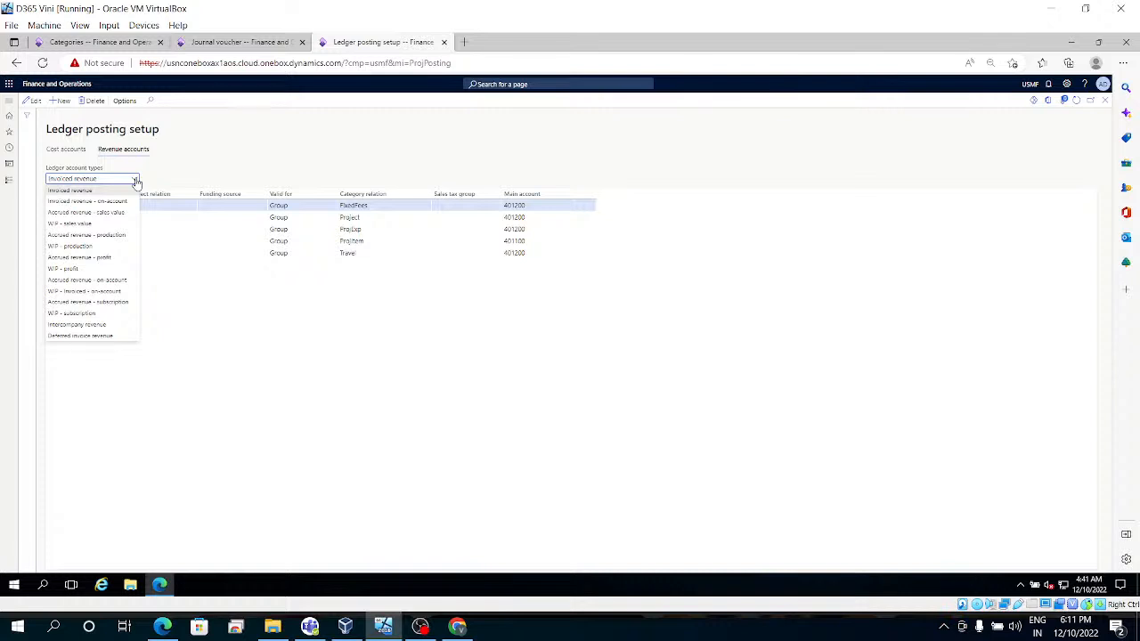
left_click(234, 283)
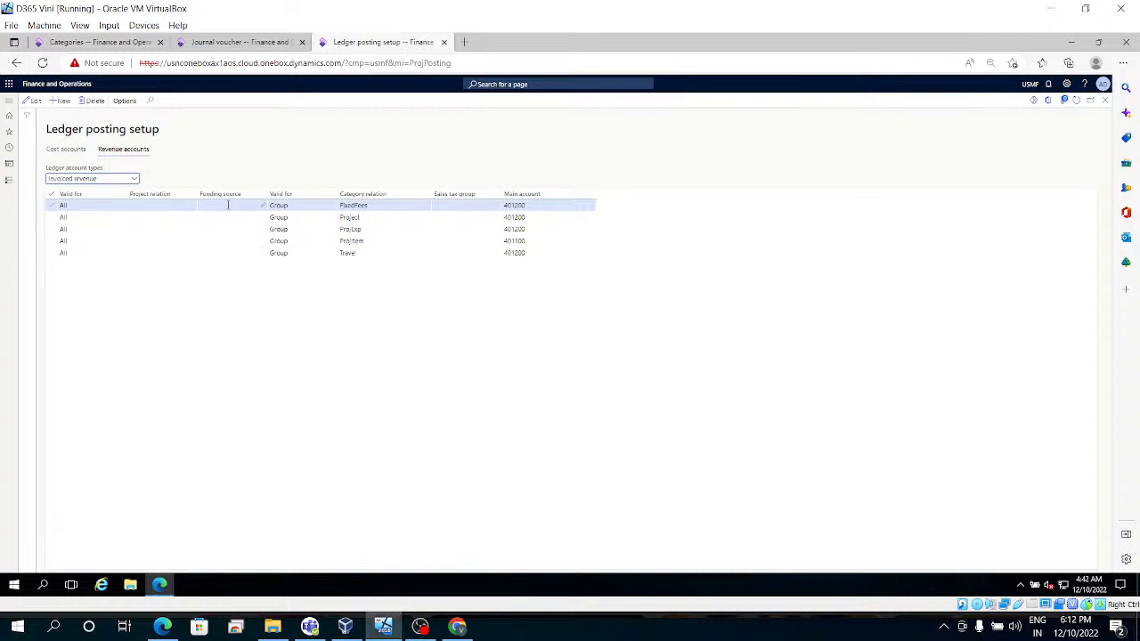
left_click(66, 150)
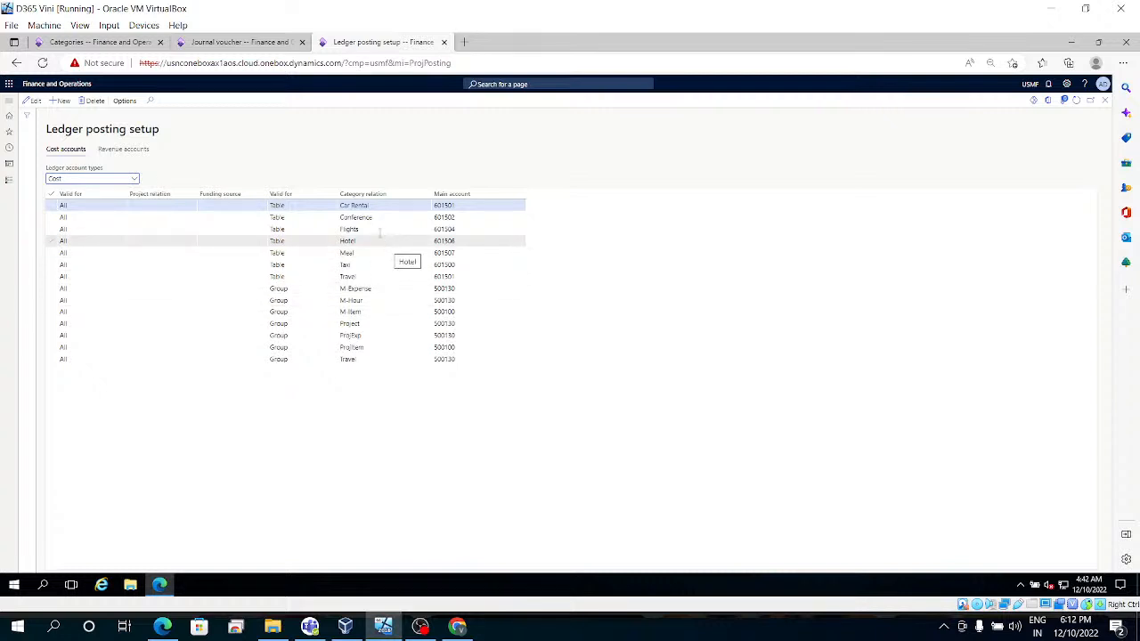
Step: Select the Travel group row, then close the Travel category and open the voucher of the posted Travel expense transaction
left_click(377, 360)
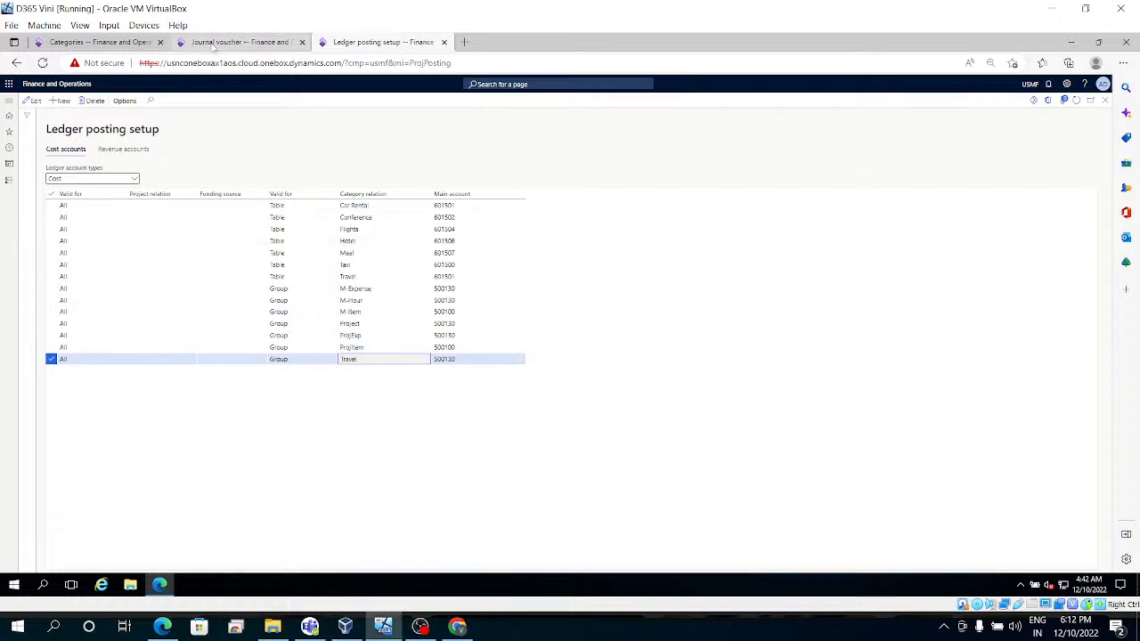
left_click(98, 42)
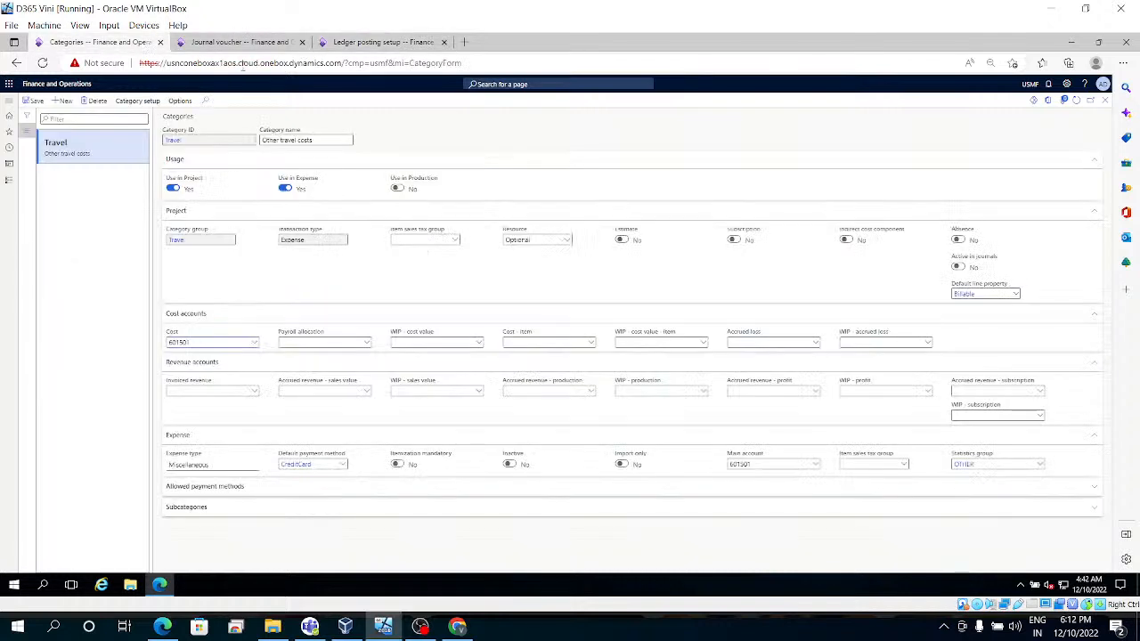
mouse_move(888, 236)
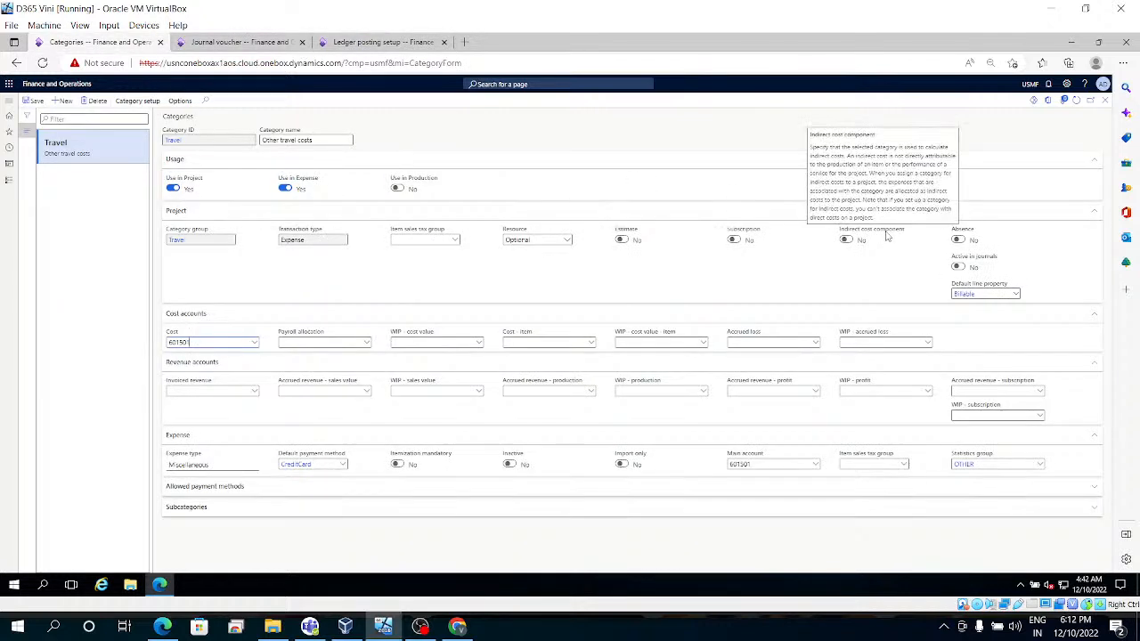
left_click(1104, 101)
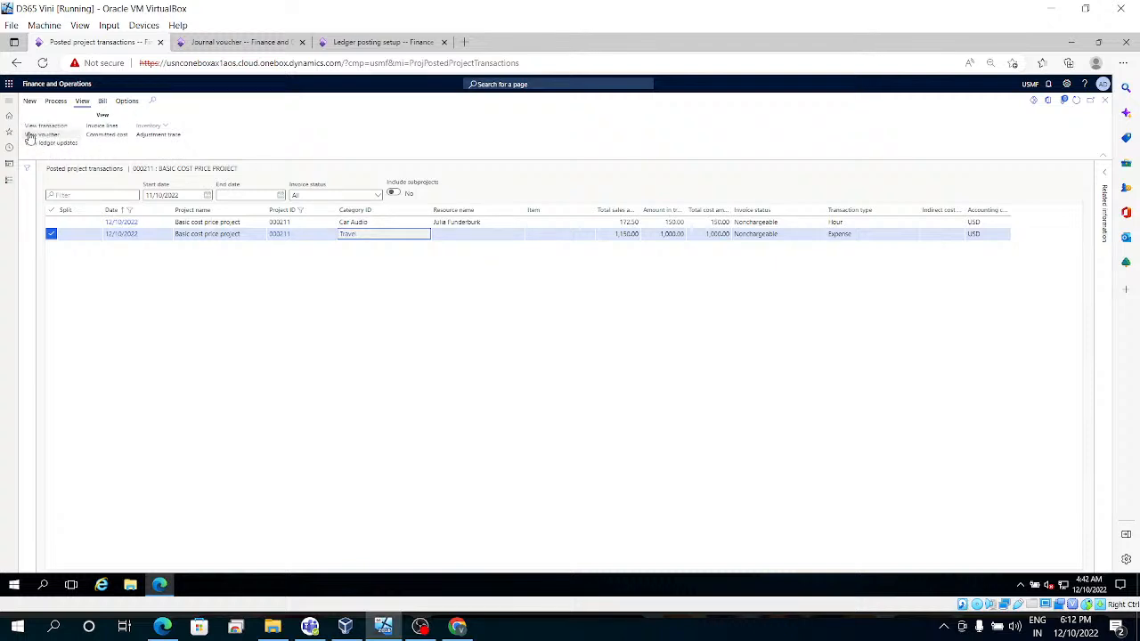
left_click(35, 134)
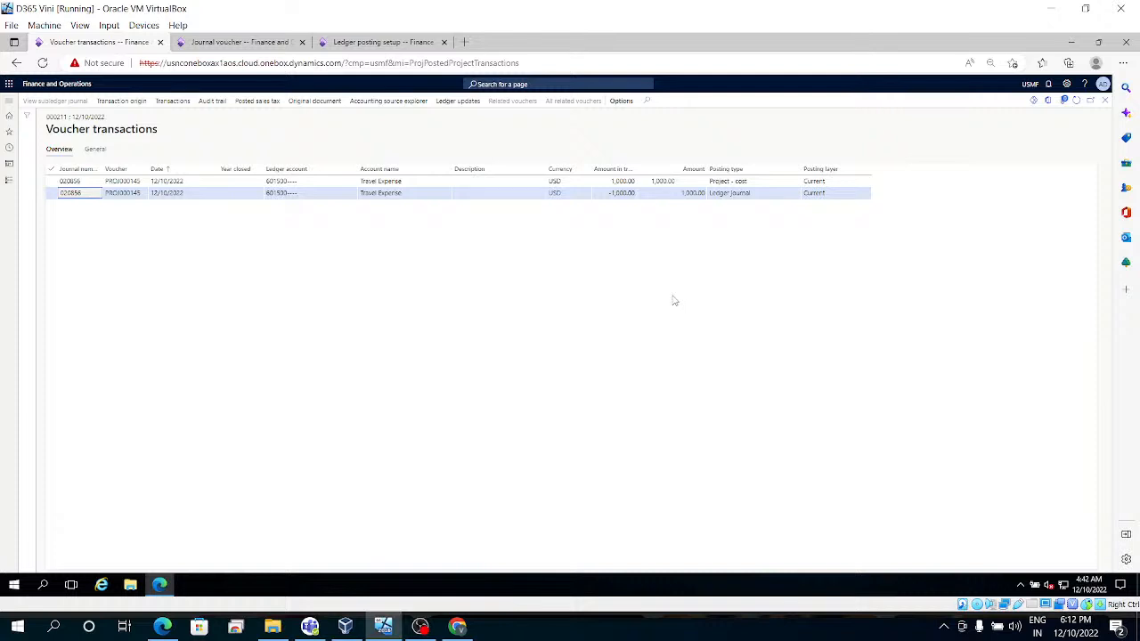
Step: Return to Ledger posting setup, review the cost ledger account types and select the Taxi row's main account
left_click(347, 44)
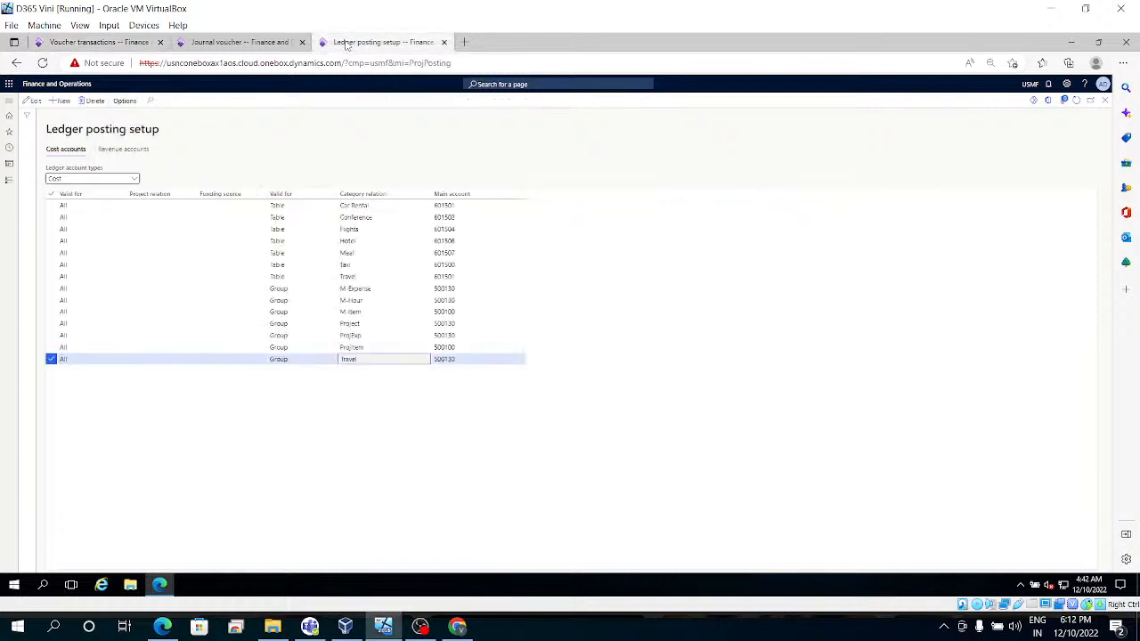
left_click(136, 183)
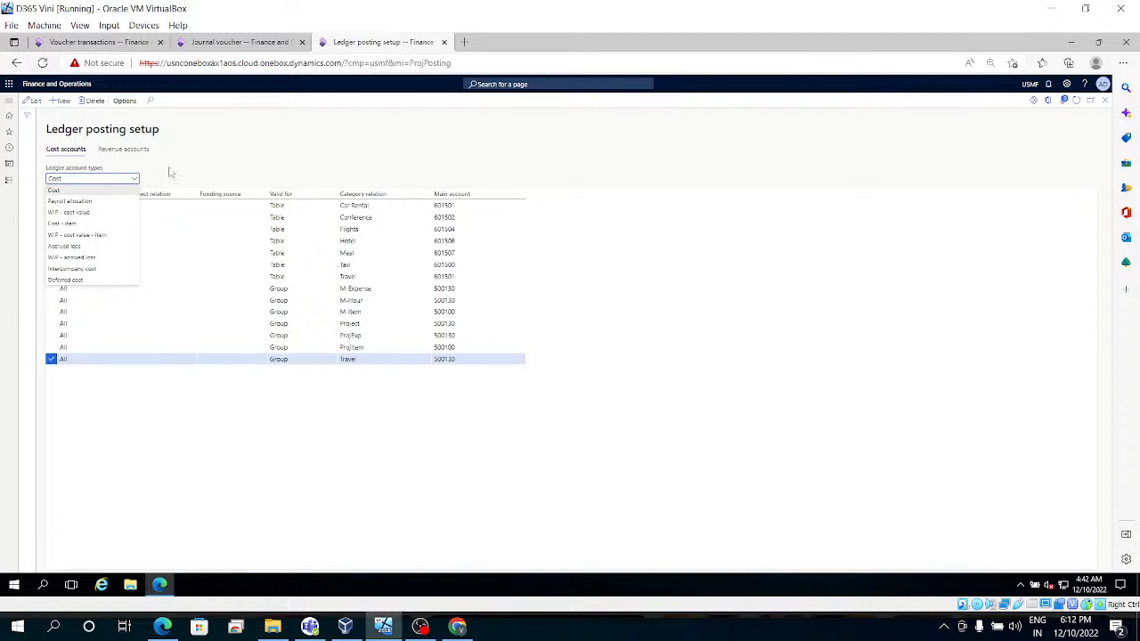
left_click(210, 160)
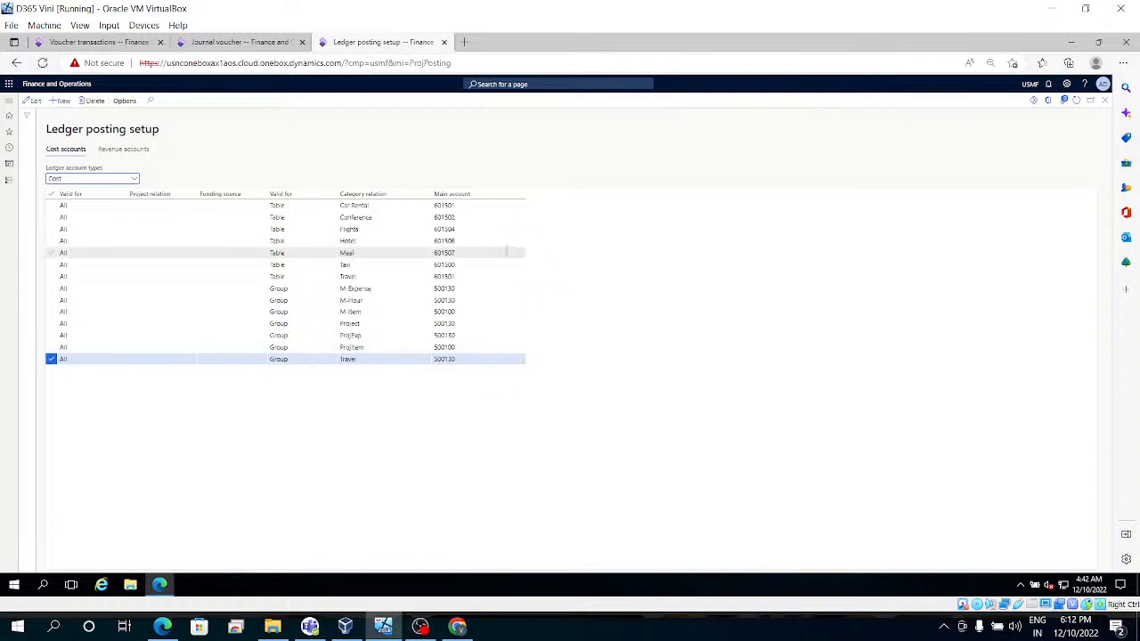
left_click(472, 264)
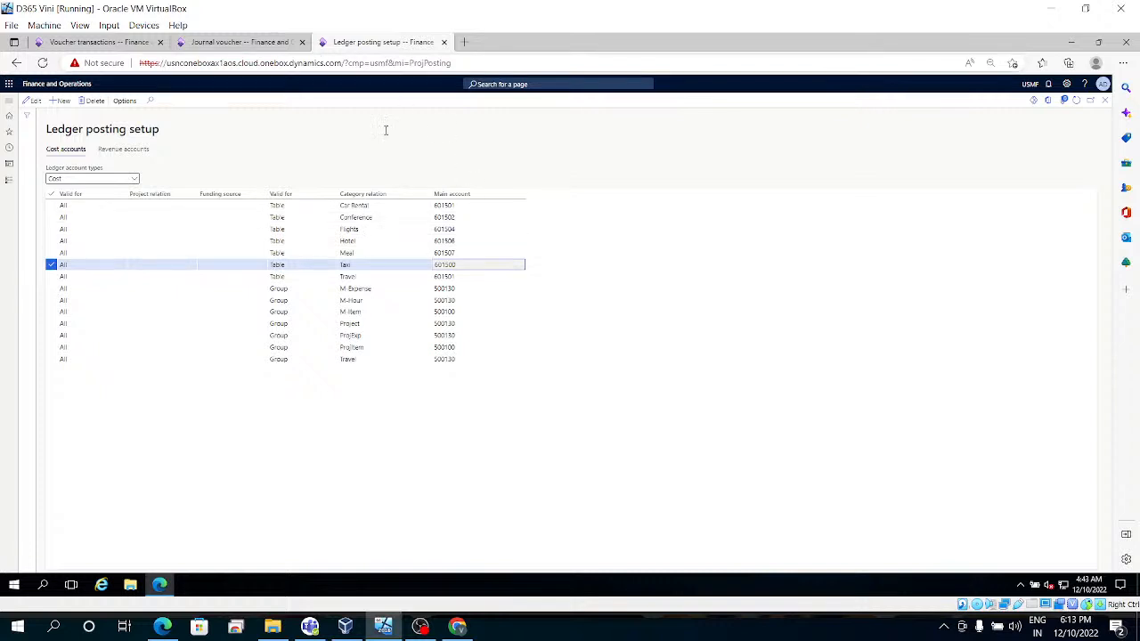
Step: Open the Travel category from the expense journal line, inspect its cost accounts and expense settings, and close it
left_click(264, 45)
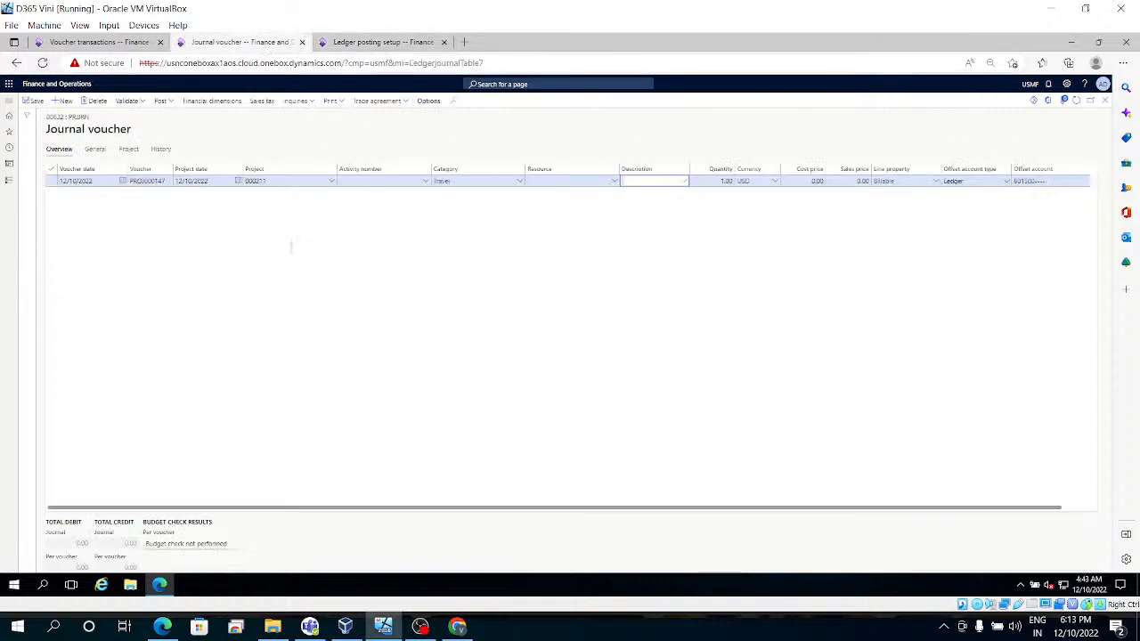
left_click(443, 182)
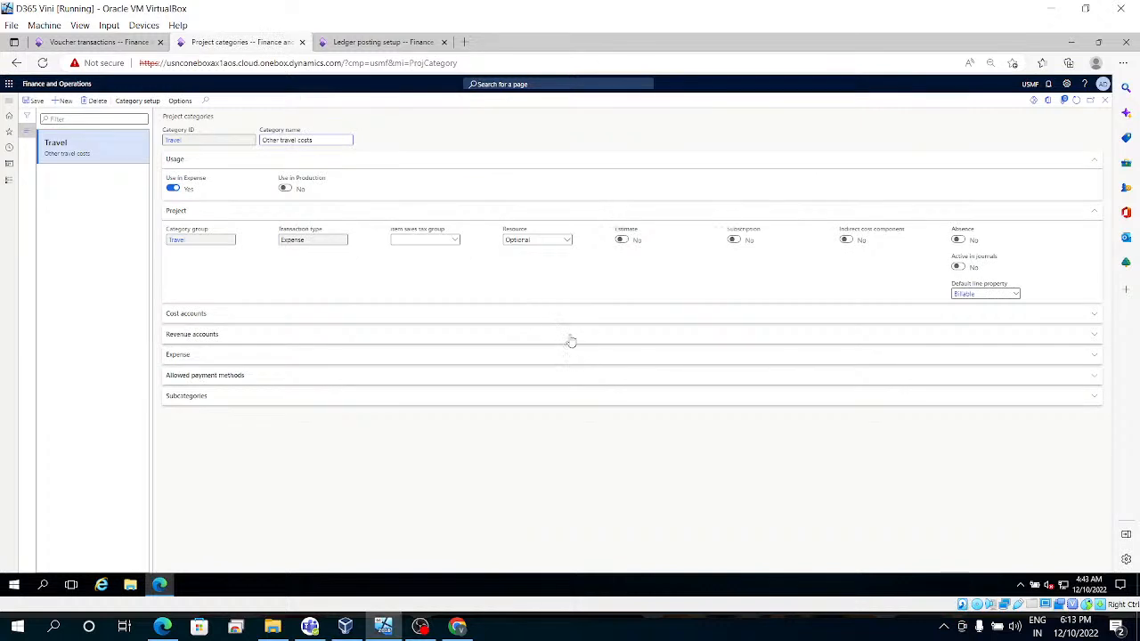
left_click(531, 323)
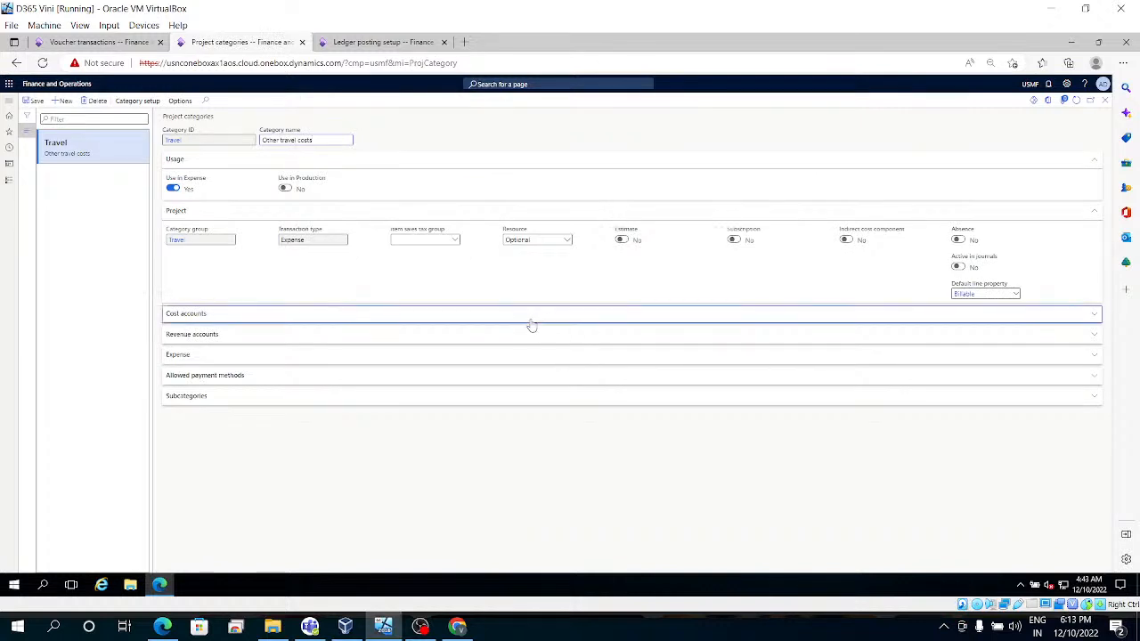
left_click(549, 386)
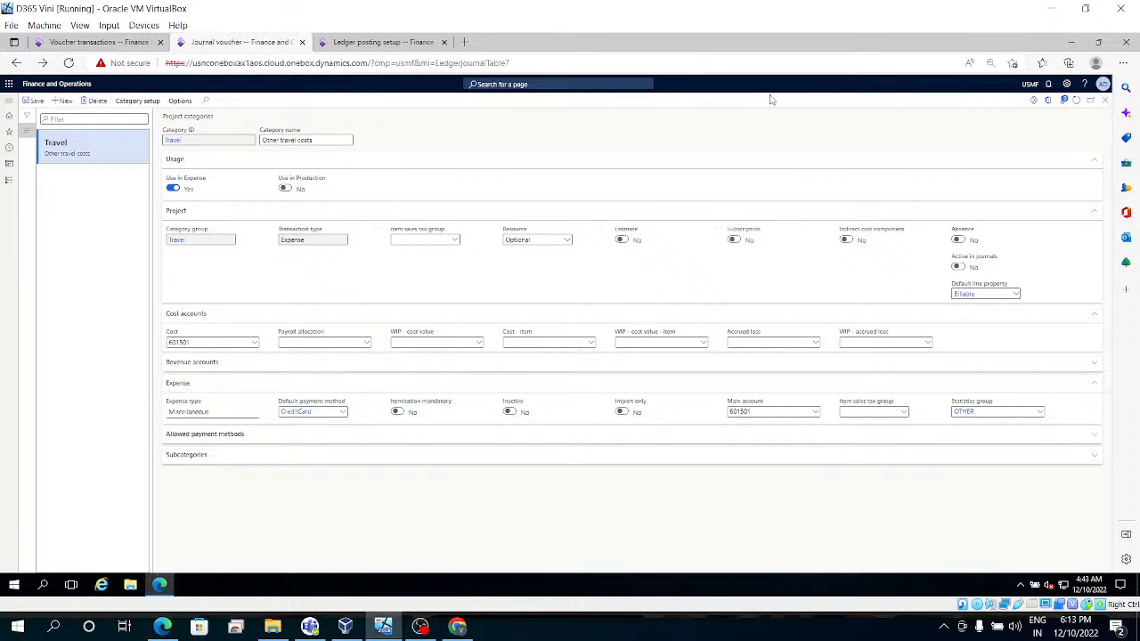
left_click(1105, 101)
Step: Compare the main accounts of the Travel group row and the Travel table row in Ledger posting setup
left_click(384, 46)
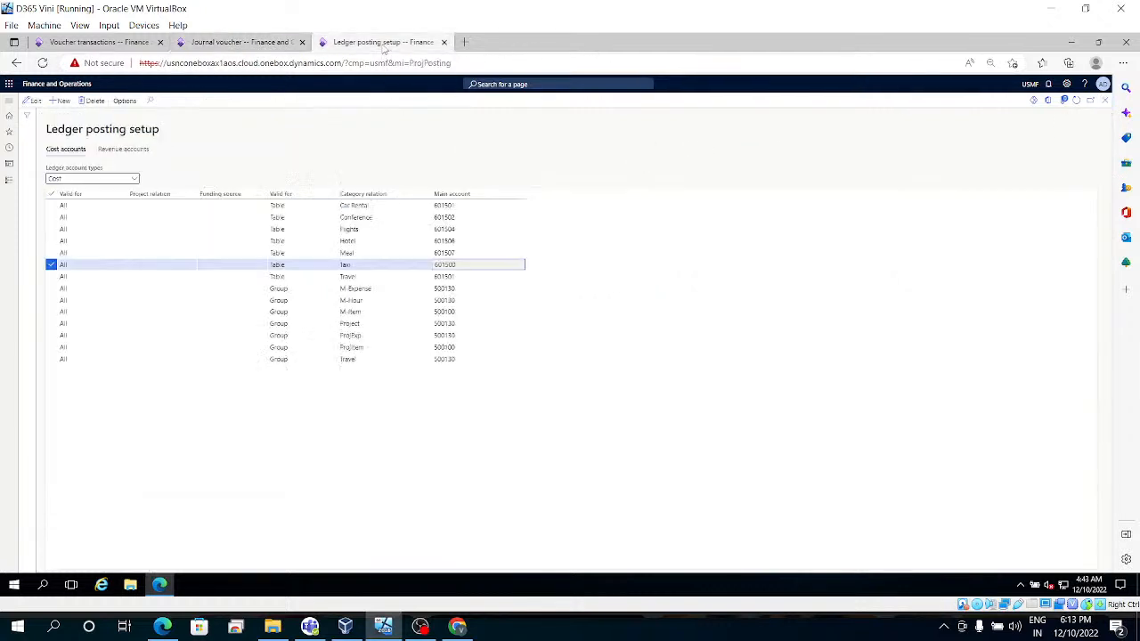
left_click(454, 357)
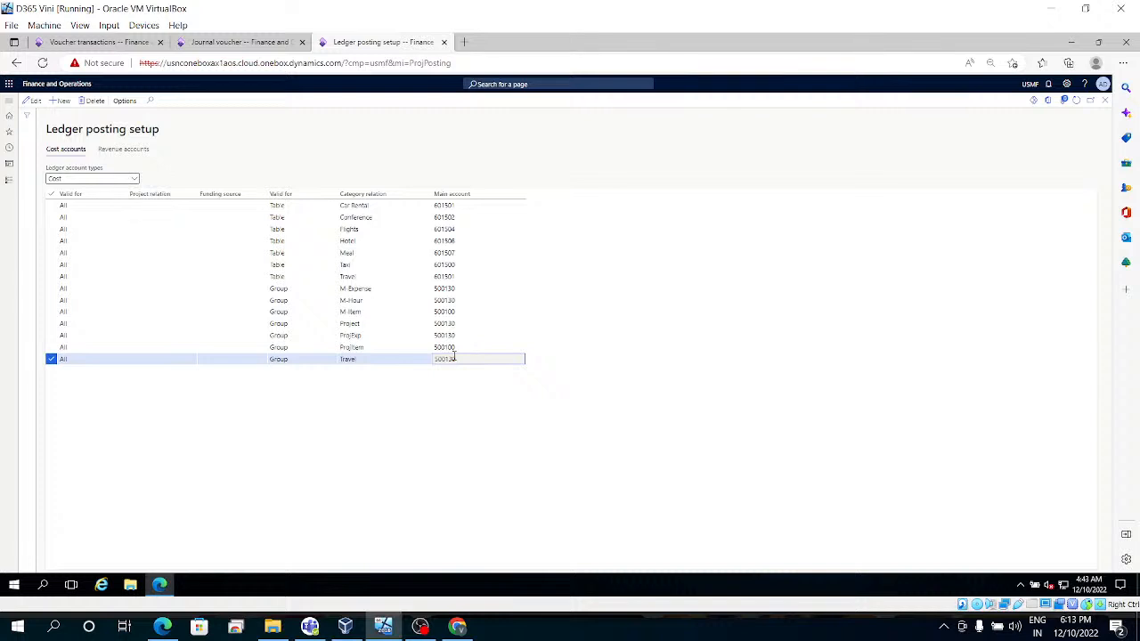
left_click(437, 277)
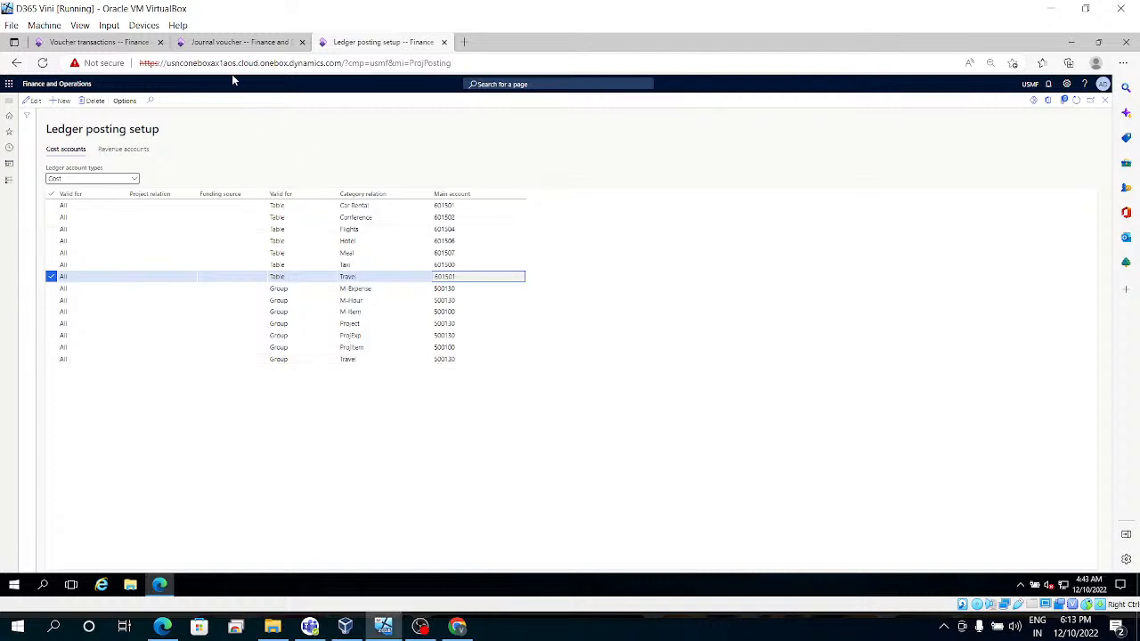
Step: Return to the expense journal voucher, look through the validation options and try to post the journal without a cost price
left_click(220, 45)
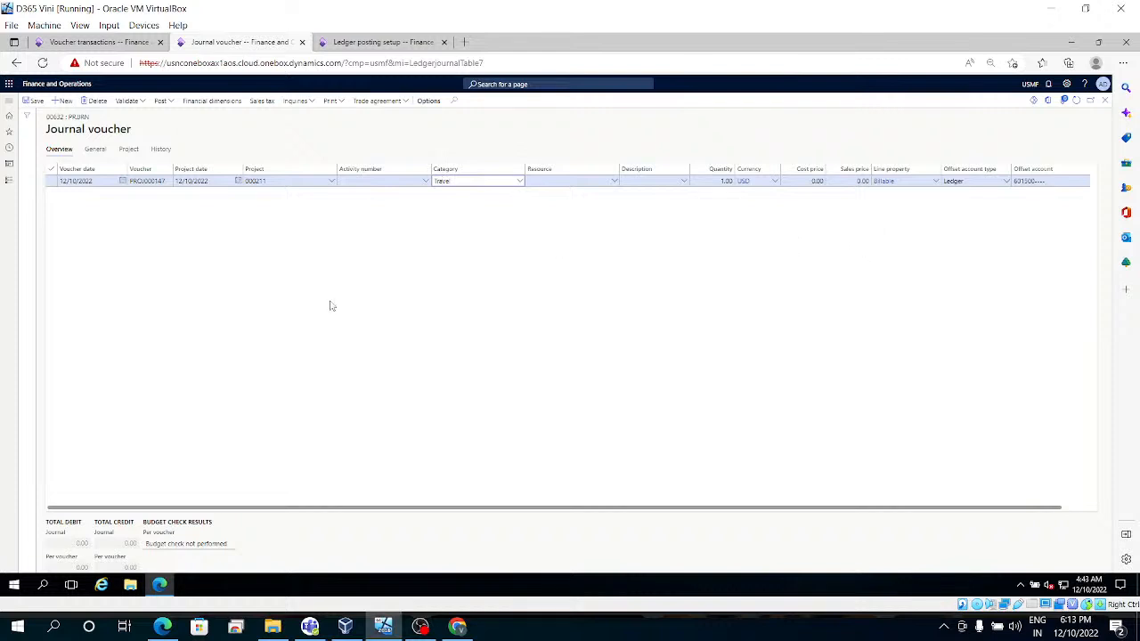
left_click(143, 104)
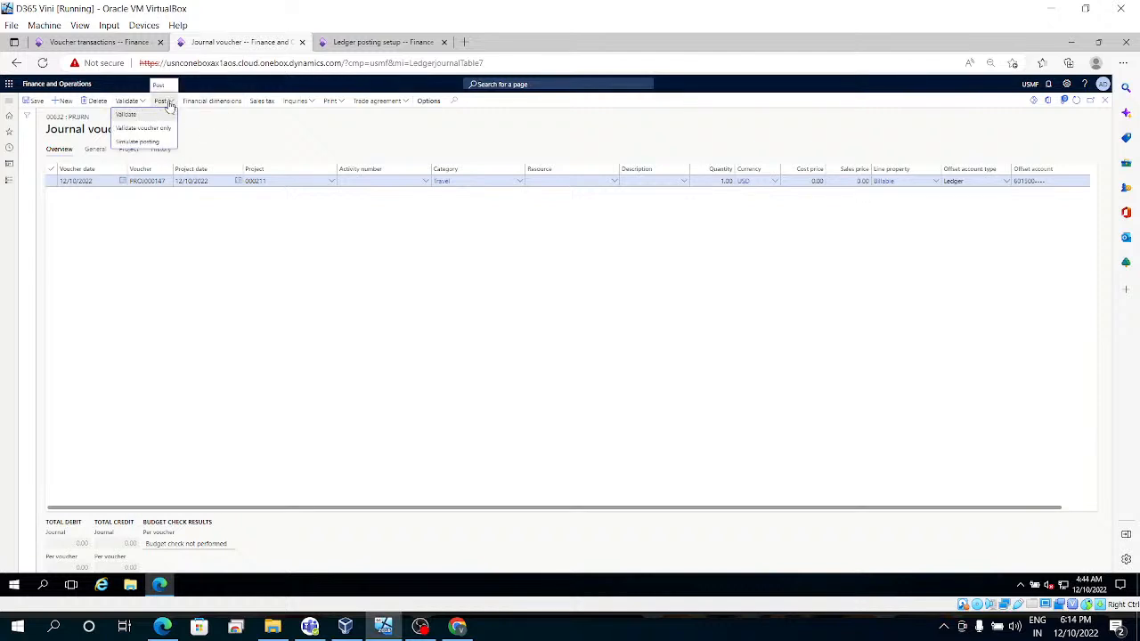
left_click(304, 308)
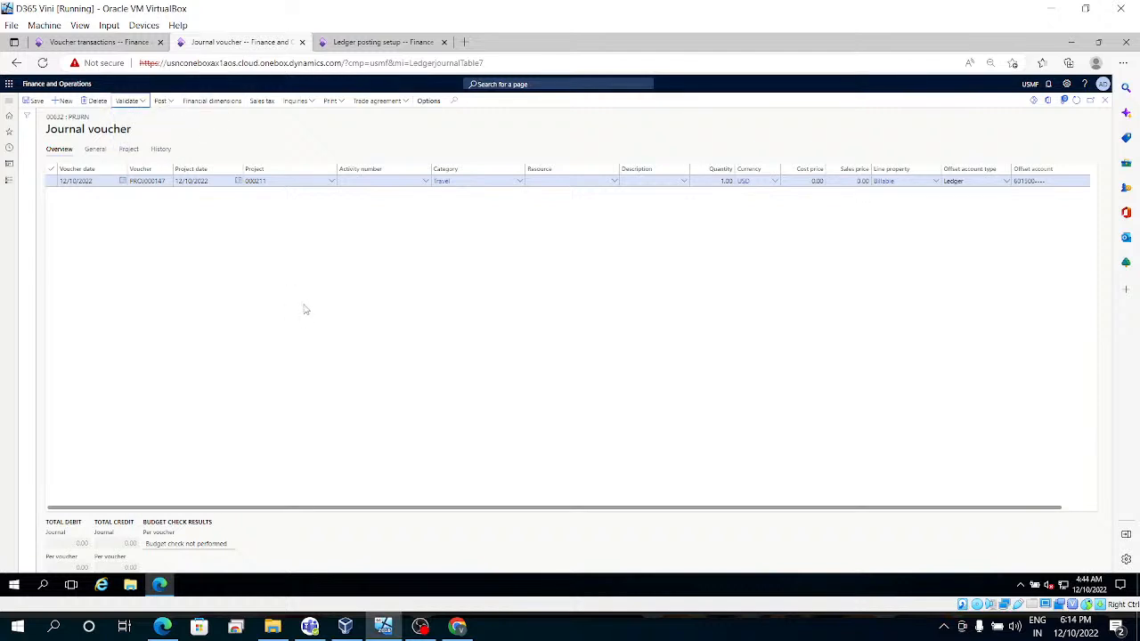
left_click(161, 101)
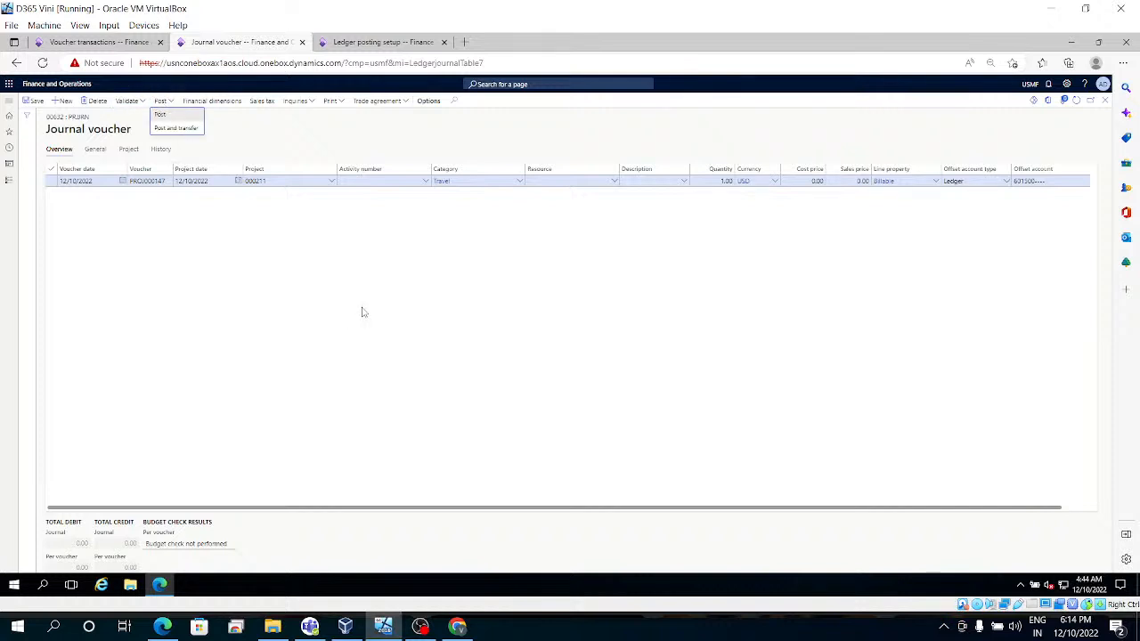
left_click(185, 114)
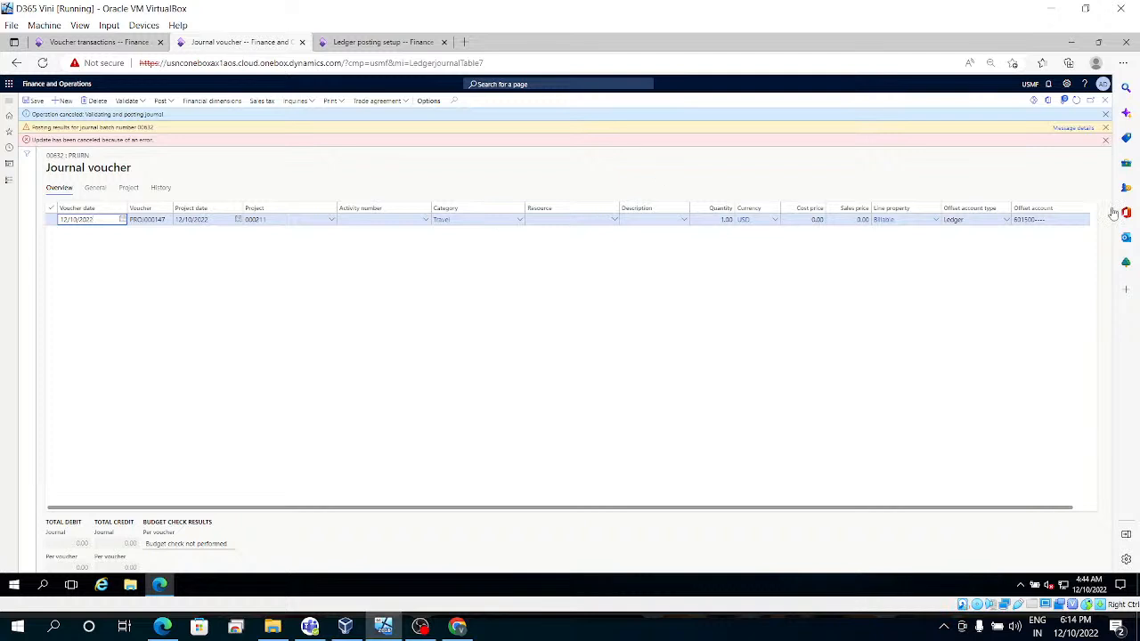
Step: Read the message details of the journal's posting results, and dismiss all the messages
left_click(1073, 127)
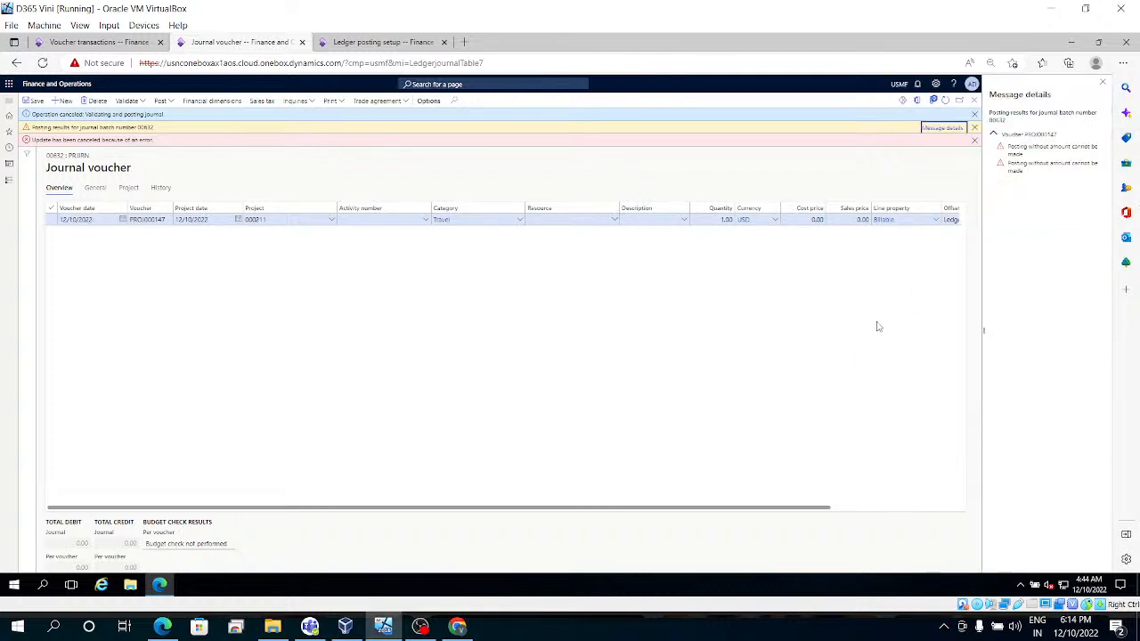
left_click(1103, 82)
left_click(1105, 115)
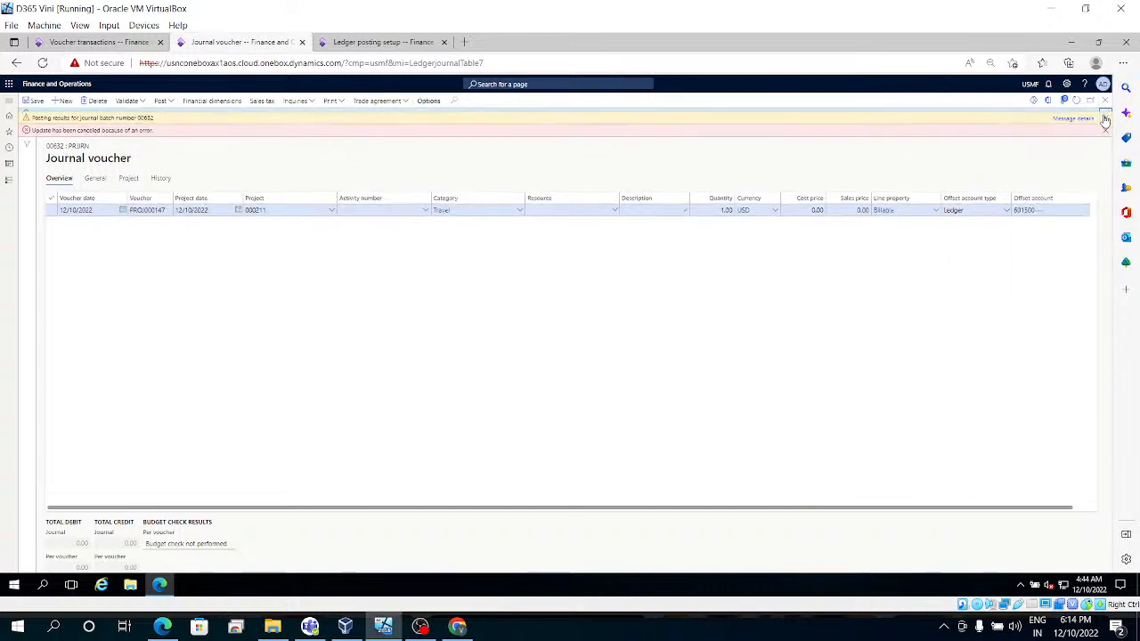
left_click(1104, 116)
left_click(1104, 115)
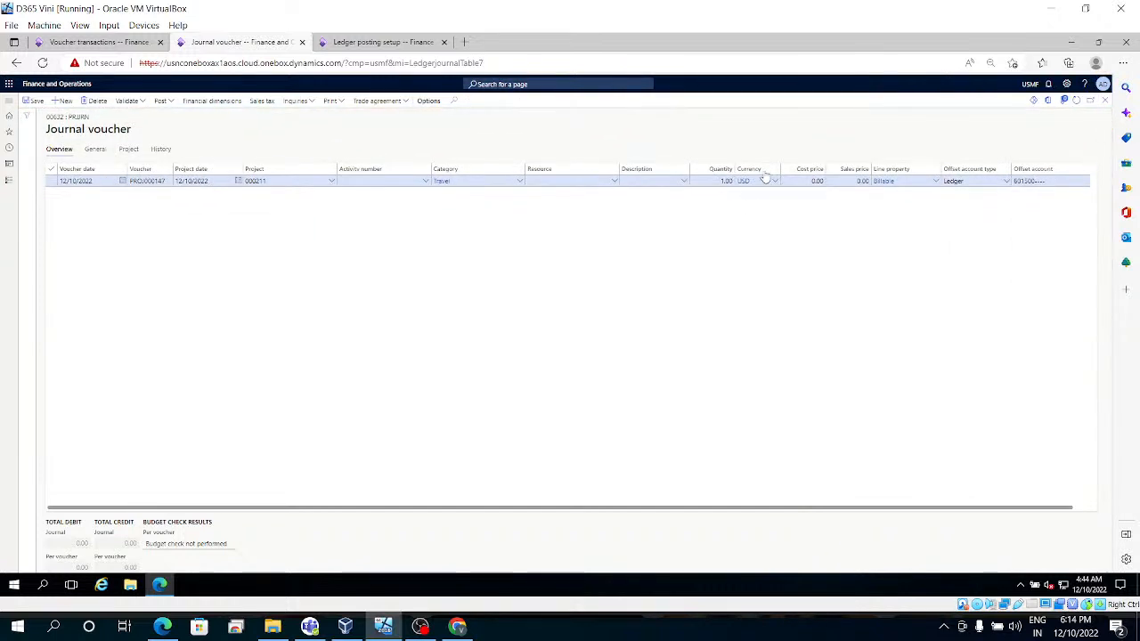
Step: Set the Travel expense line's cost price to 500 and post the journal
left_click(793, 181)
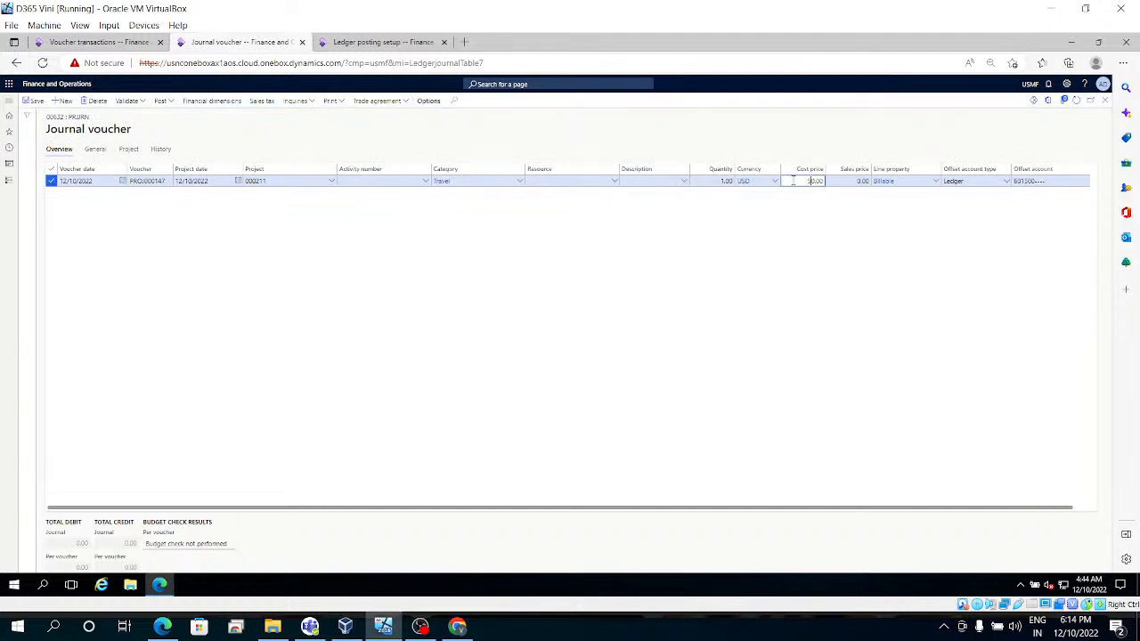
left_click(169, 104)
left_click(170, 109)
left_click(162, 114)
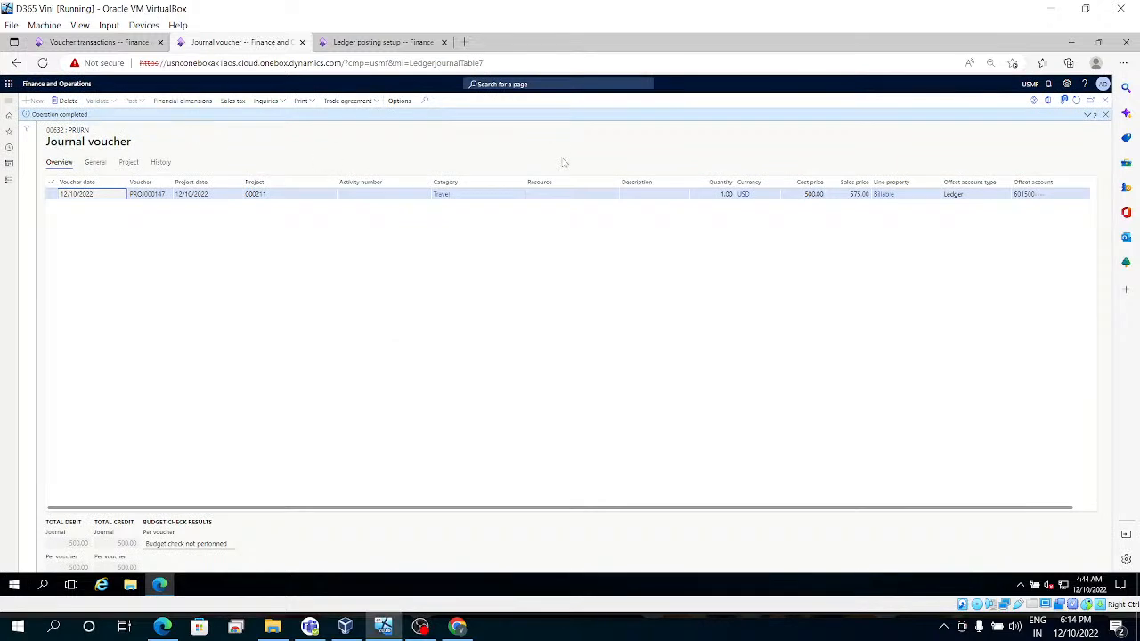
Step: Close the earlier voucher transactions and refresh the posted transactions of the Basic cost price project
left_click(122, 44)
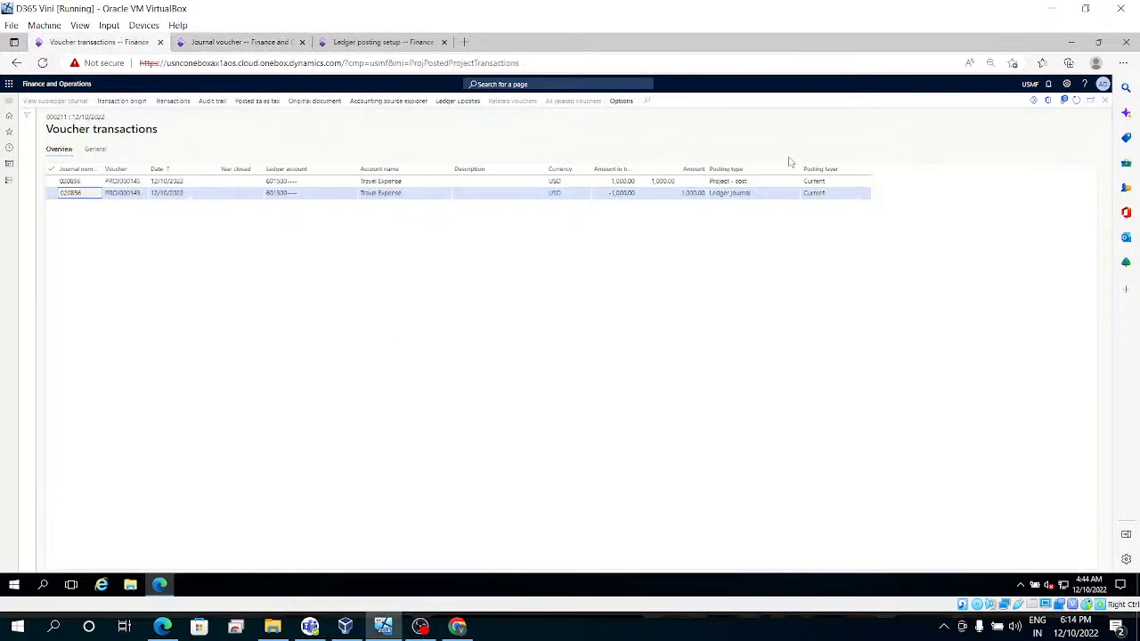
left_click(1077, 102)
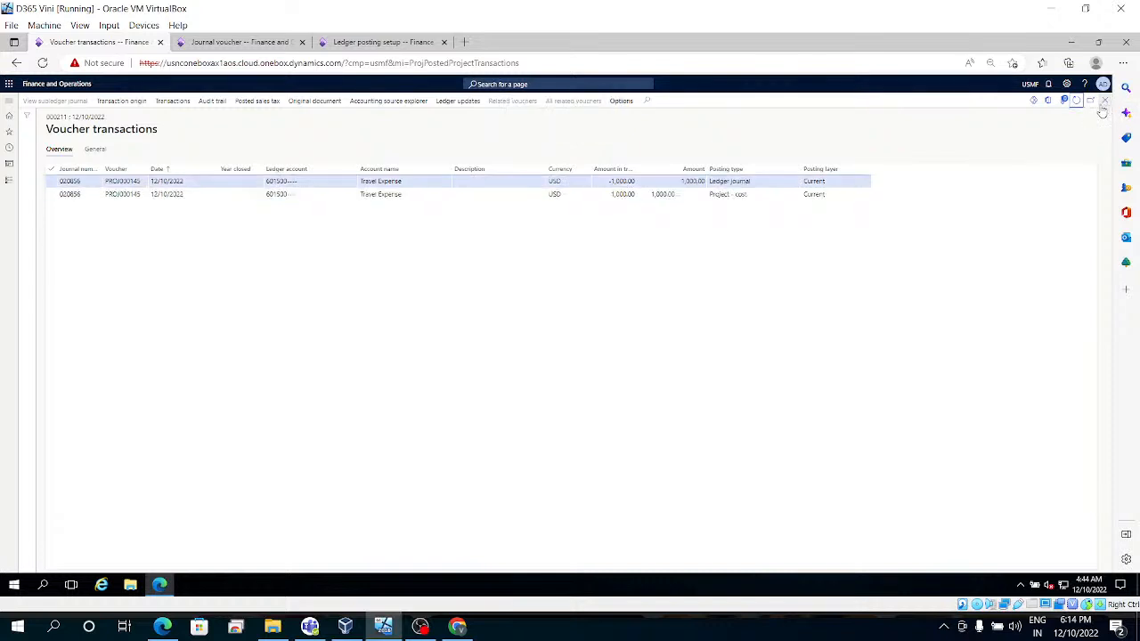
left_click(1105, 101)
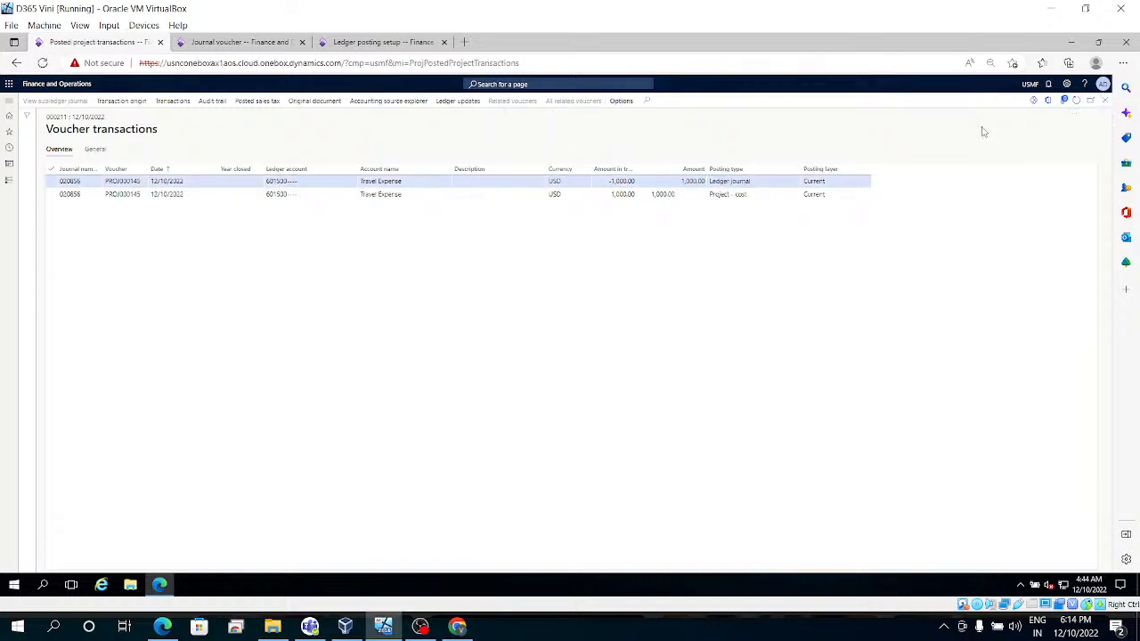
left_click(1077, 101)
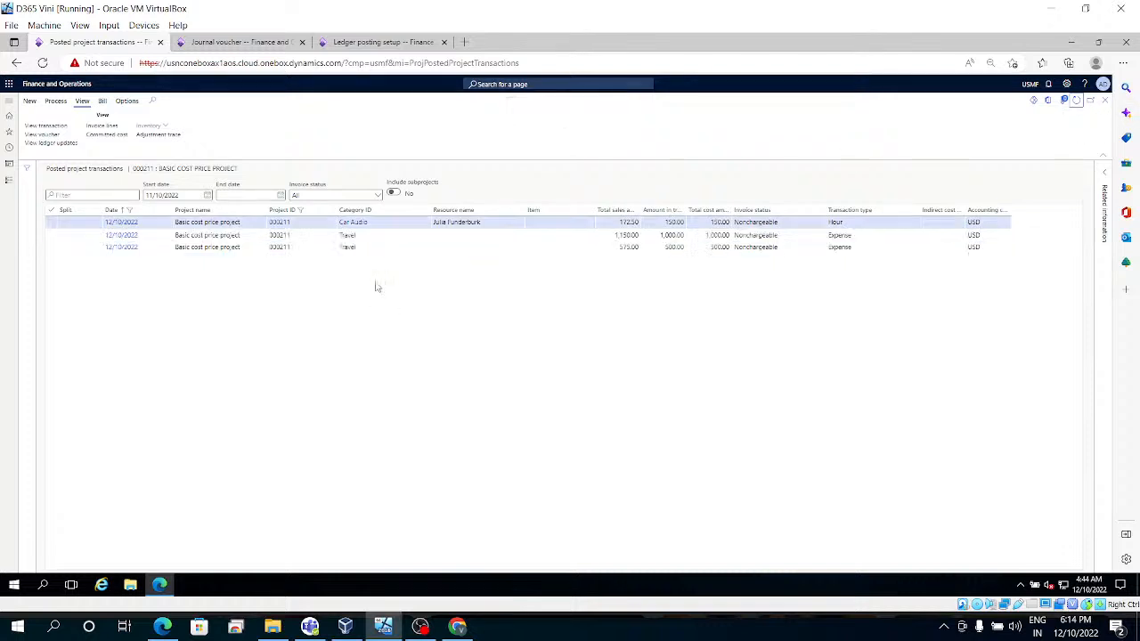
Step: Open the voucher of the new 500.00 Travel expense, compare its project cost account with Ledger posting setup, and return to the journal voucher
left_click(365, 247)
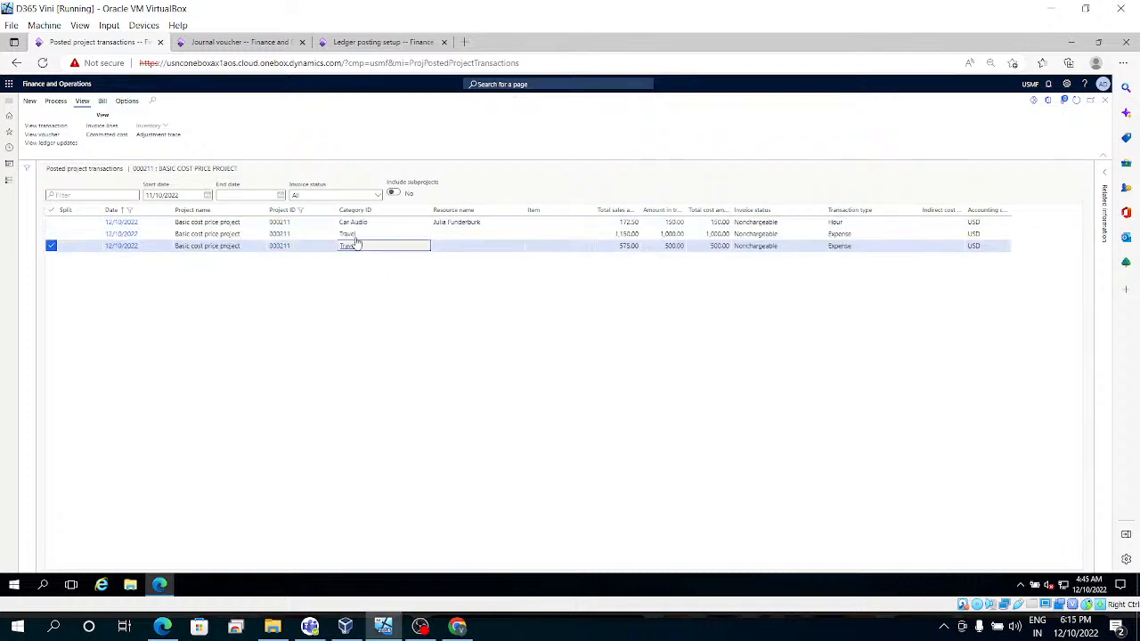
left_click(59, 136)
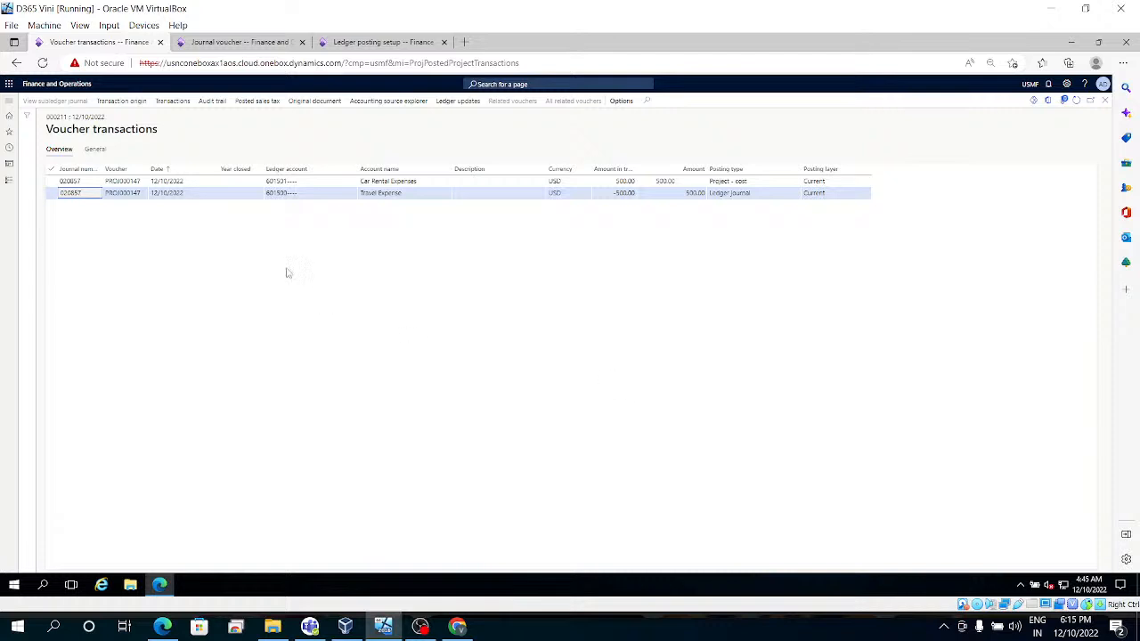
left_click(316, 182)
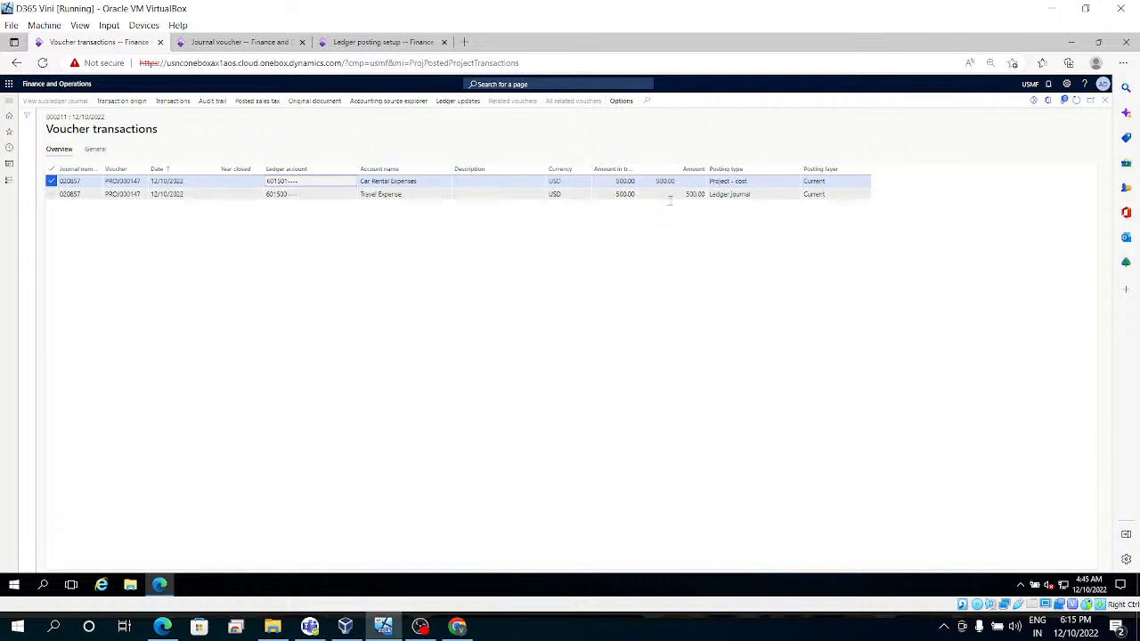
left_click(347, 46)
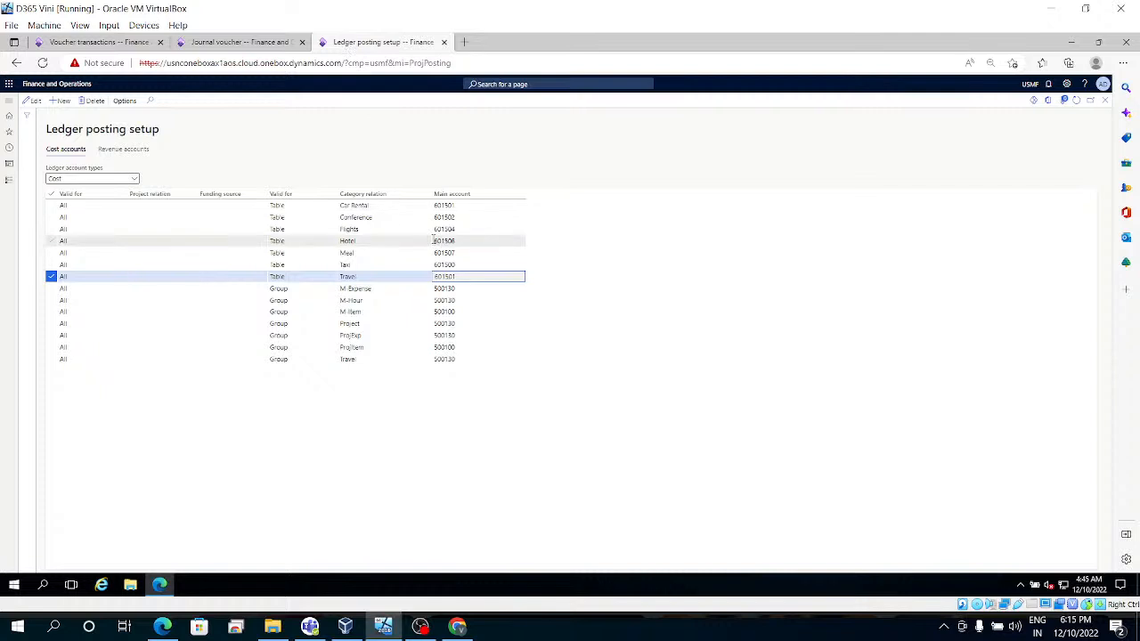
left_click(258, 46)
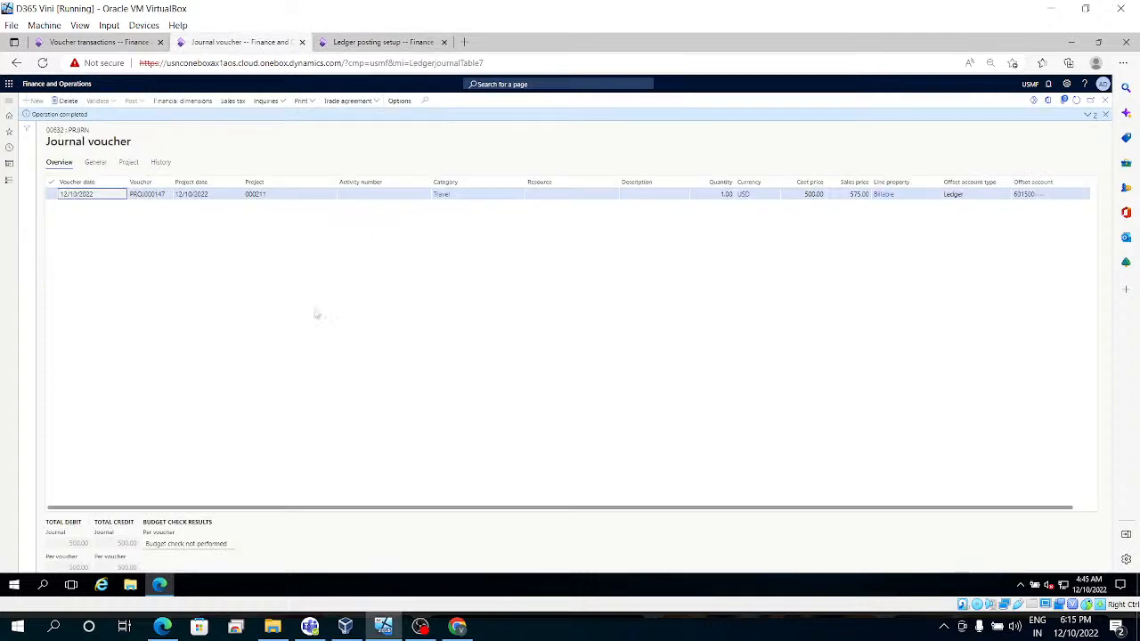
Step: Set the Travel project category's cost account to 601502, save it, and refresh Ledger posting setup
left_click(445, 195)
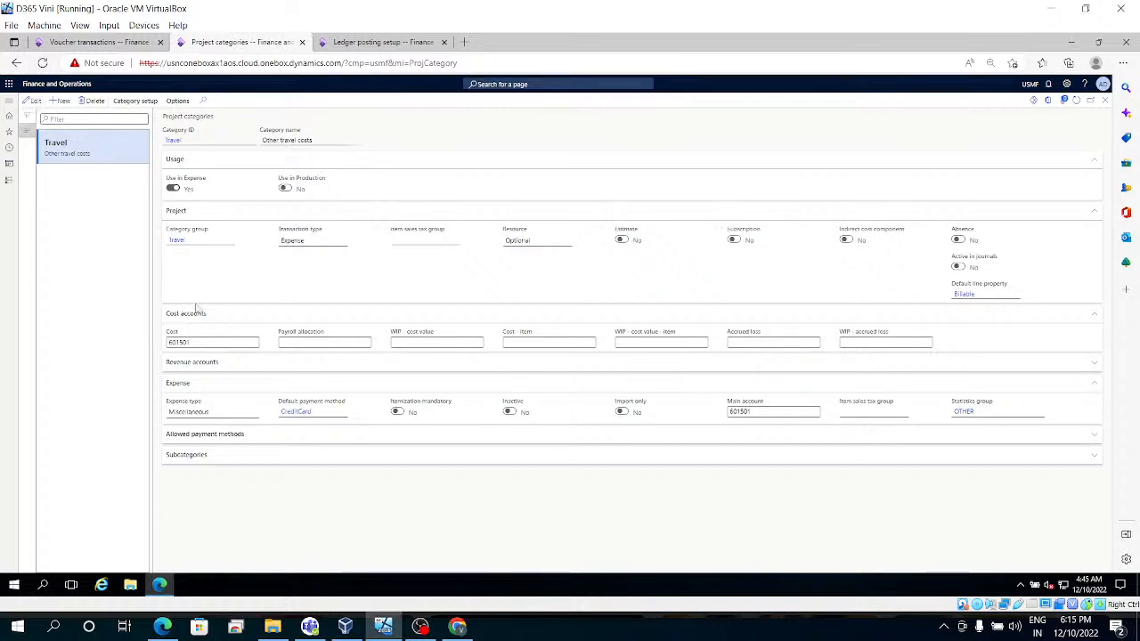
left_click(207, 343)
key("BackSpace")
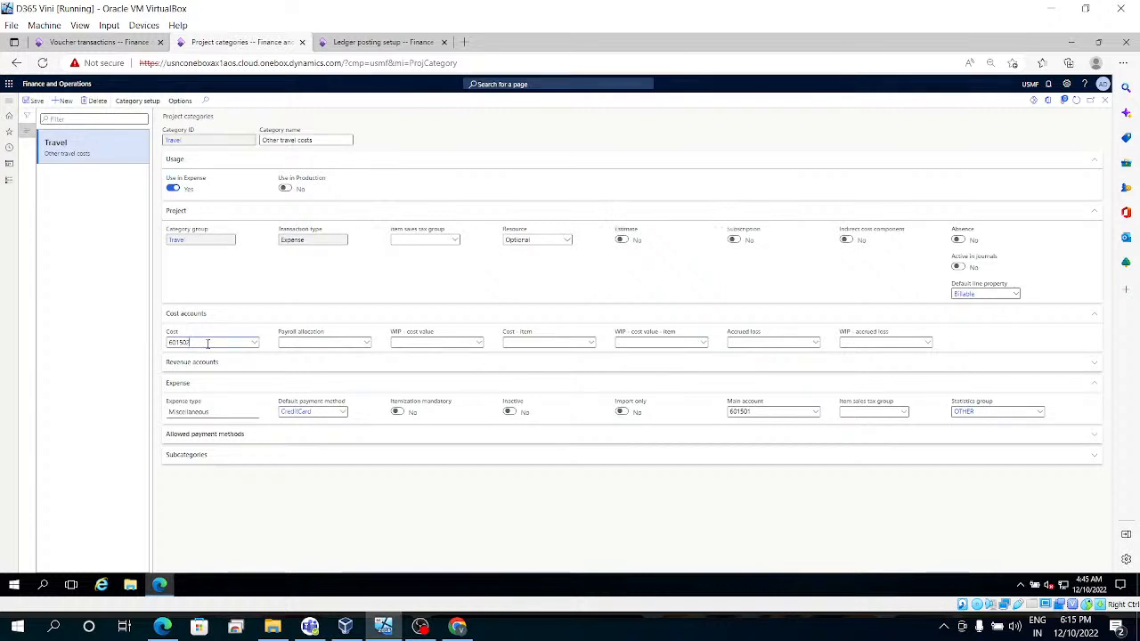
type("2")
left_click(37, 101)
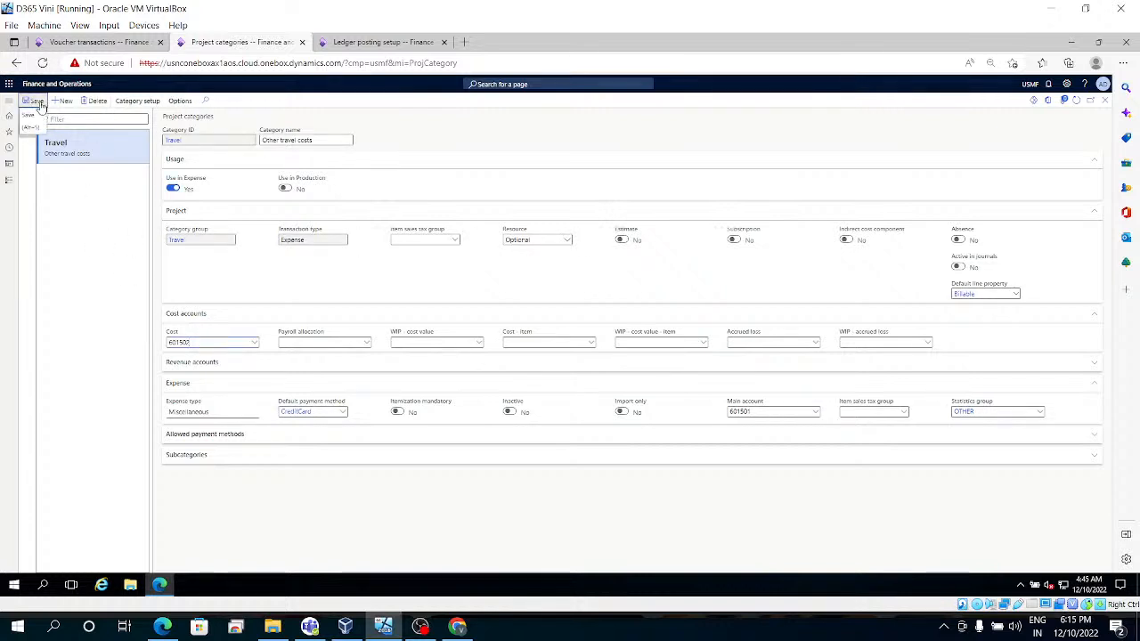
left_click(409, 44)
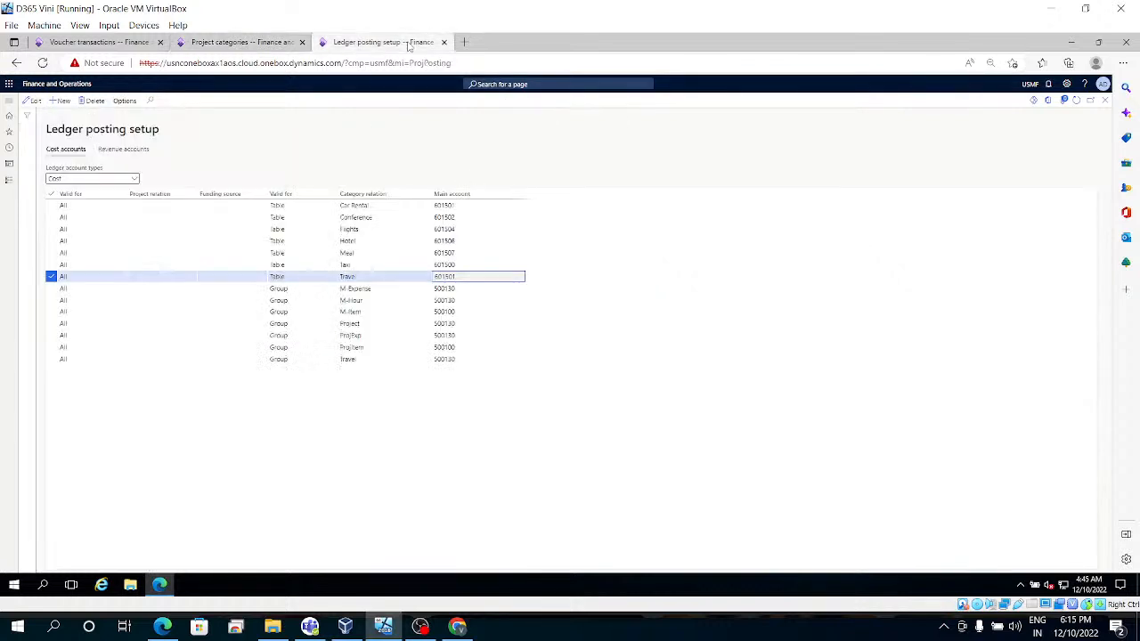
left_click(1077, 104)
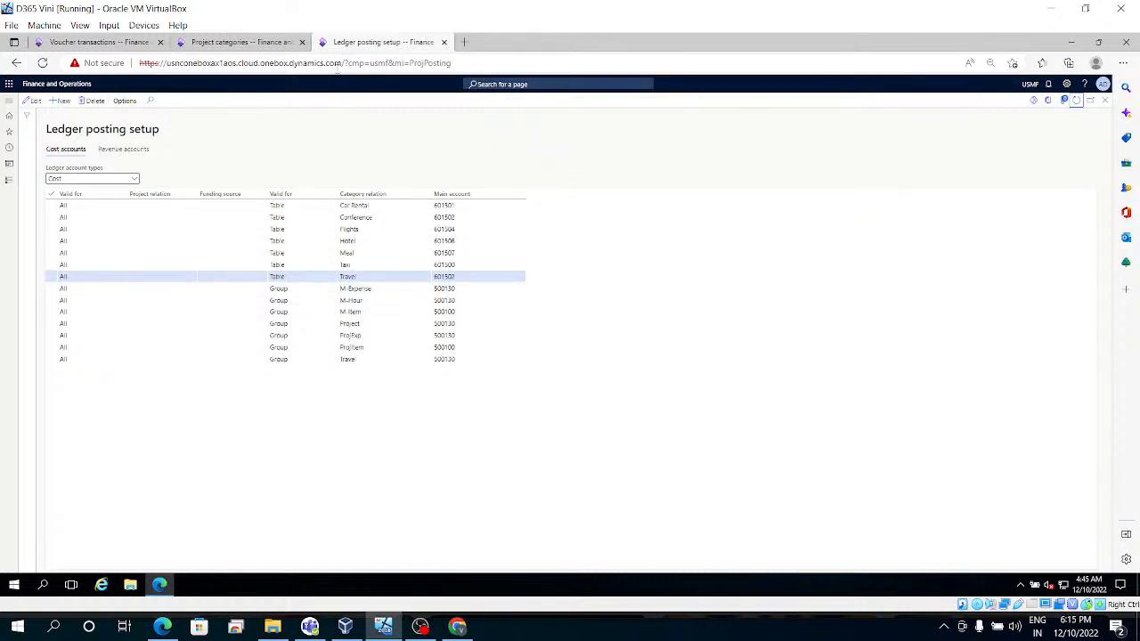
Step: Compare the accounts of the 500.00 Travel expense voucher with the Travel category's cost account and Ledger posting setup
left_click(236, 43)
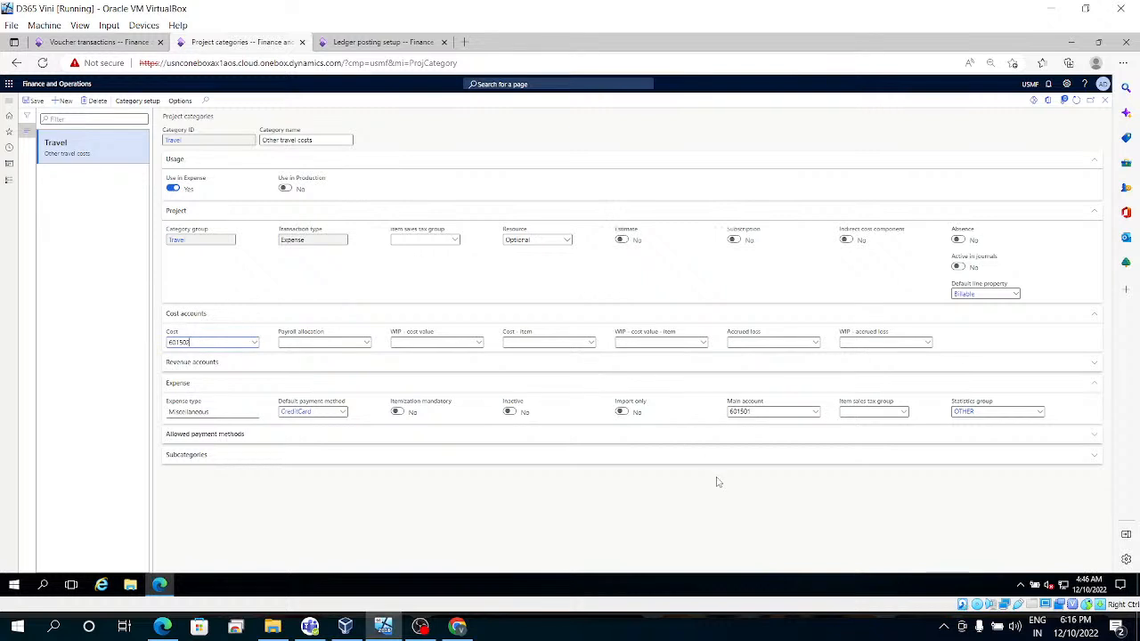
left_click(129, 45)
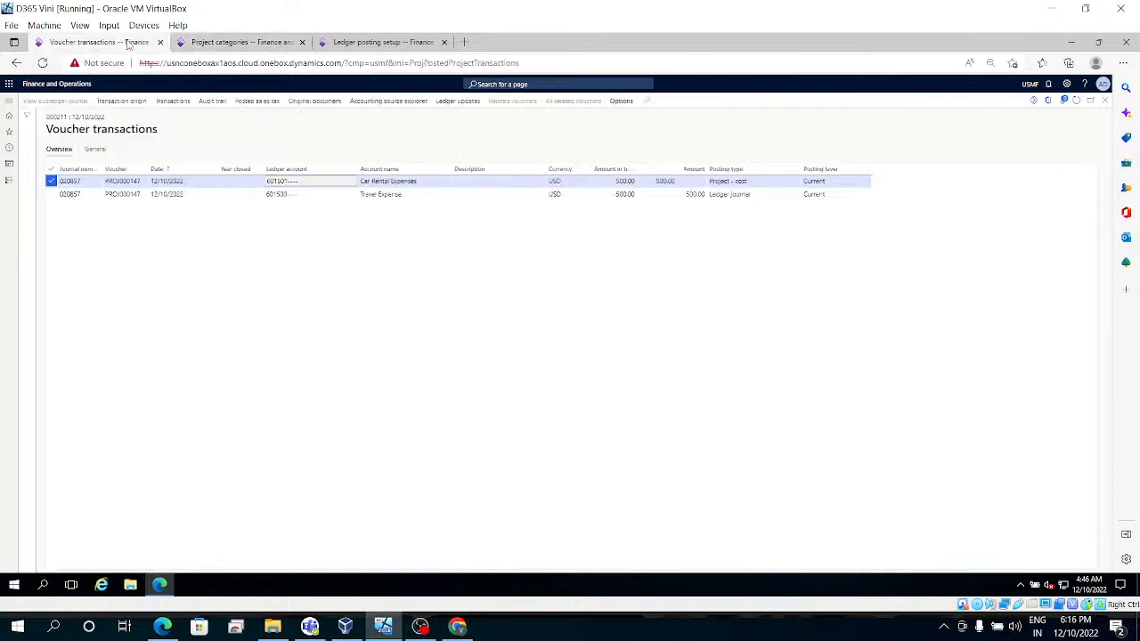
left_click(544, 194)
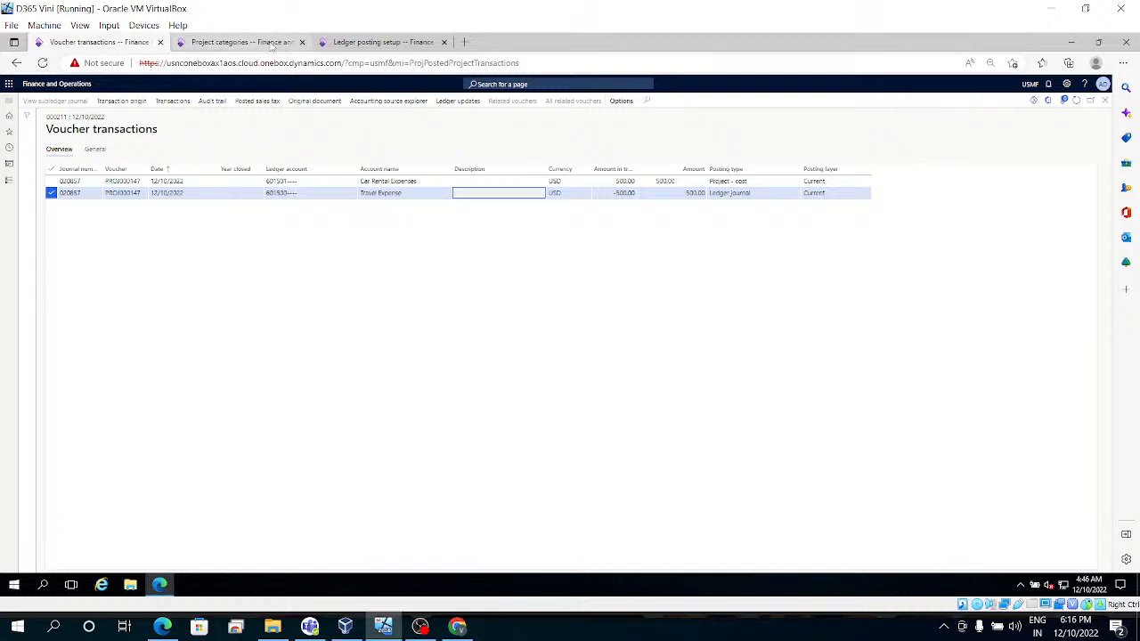
left_click(240, 42)
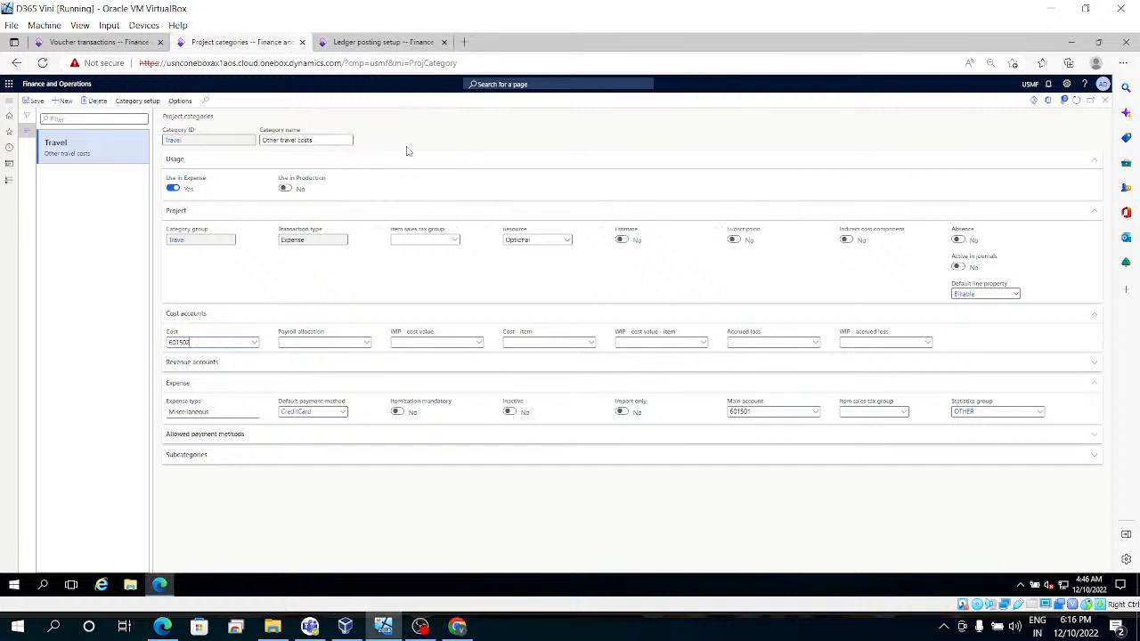
left_click(383, 42)
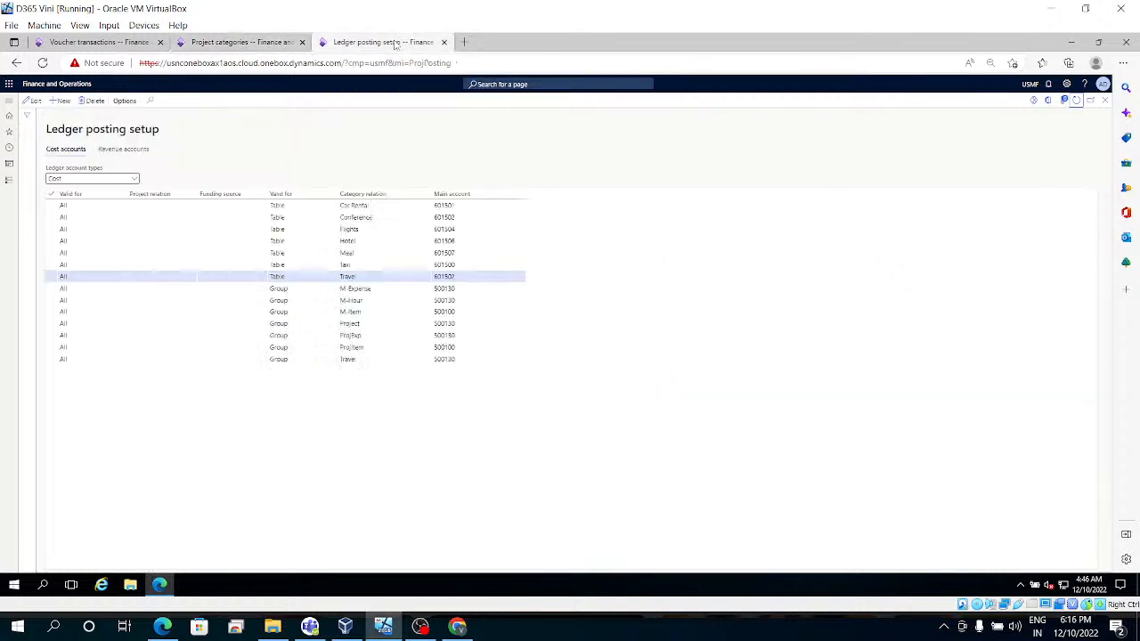
left_click(236, 42)
Step: Review the settings of the Travel category's default line property Billable, and return to the category and save it
left_click(977, 294)
left_click(969, 295)
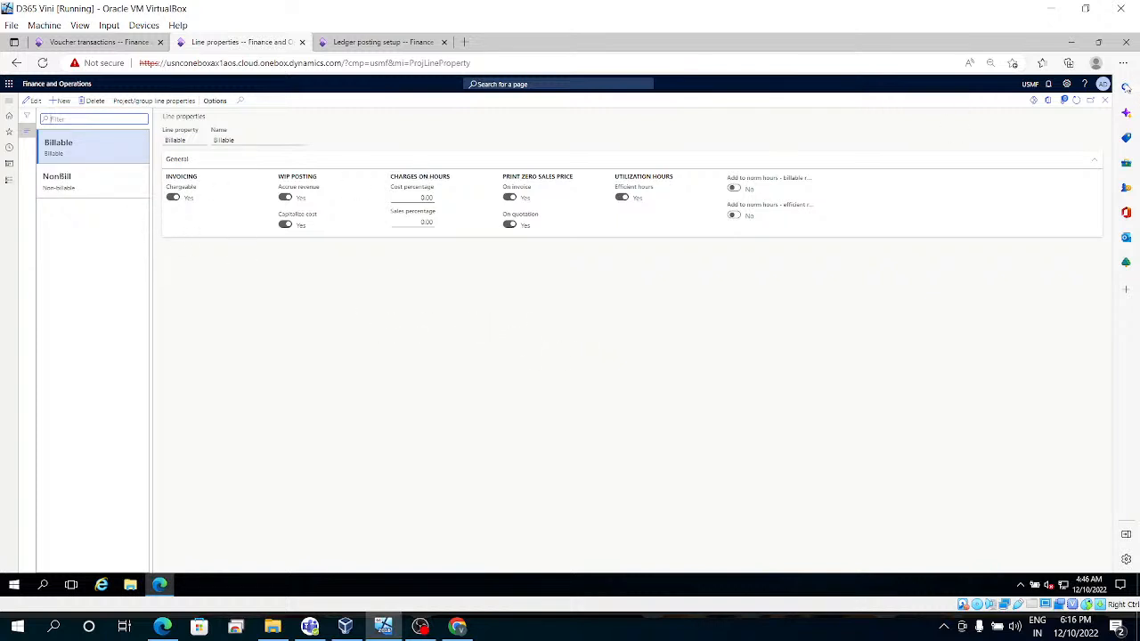
left_click(1106, 100)
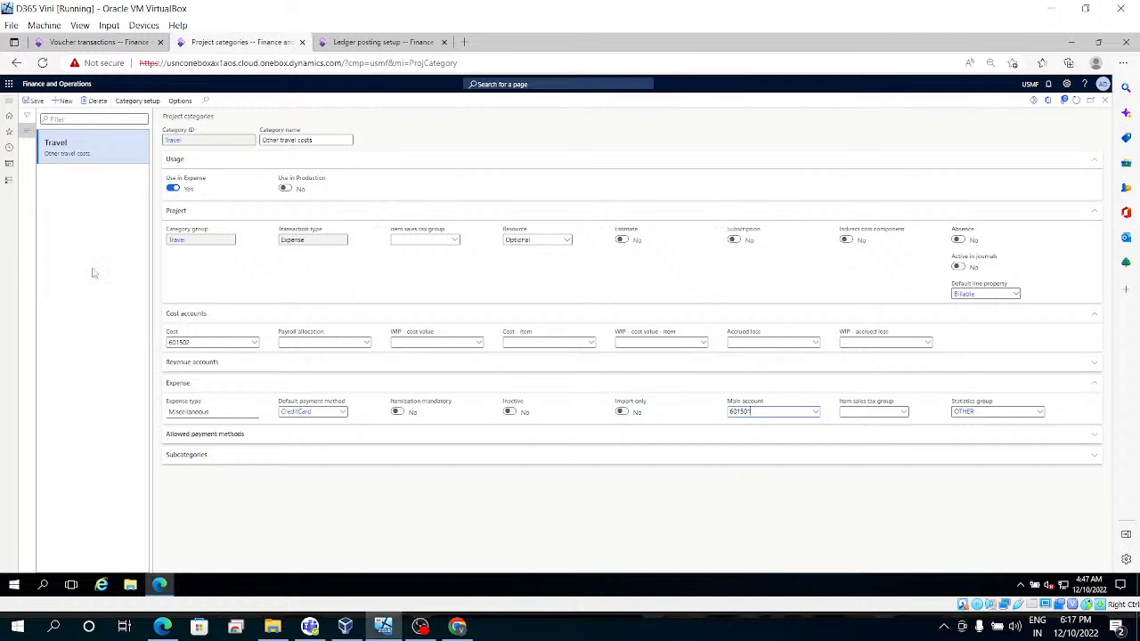
left_click(32, 104)
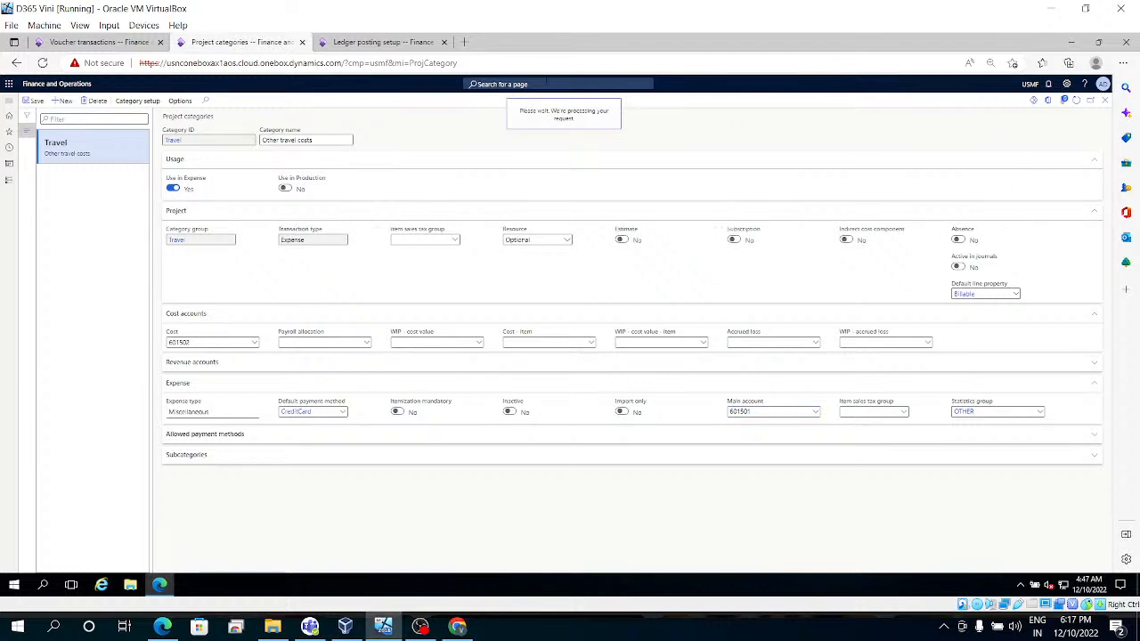
Step: Close the voucher and posted transactions, and create a new expense journal for the Basic cost price project
left_click(390, 44)
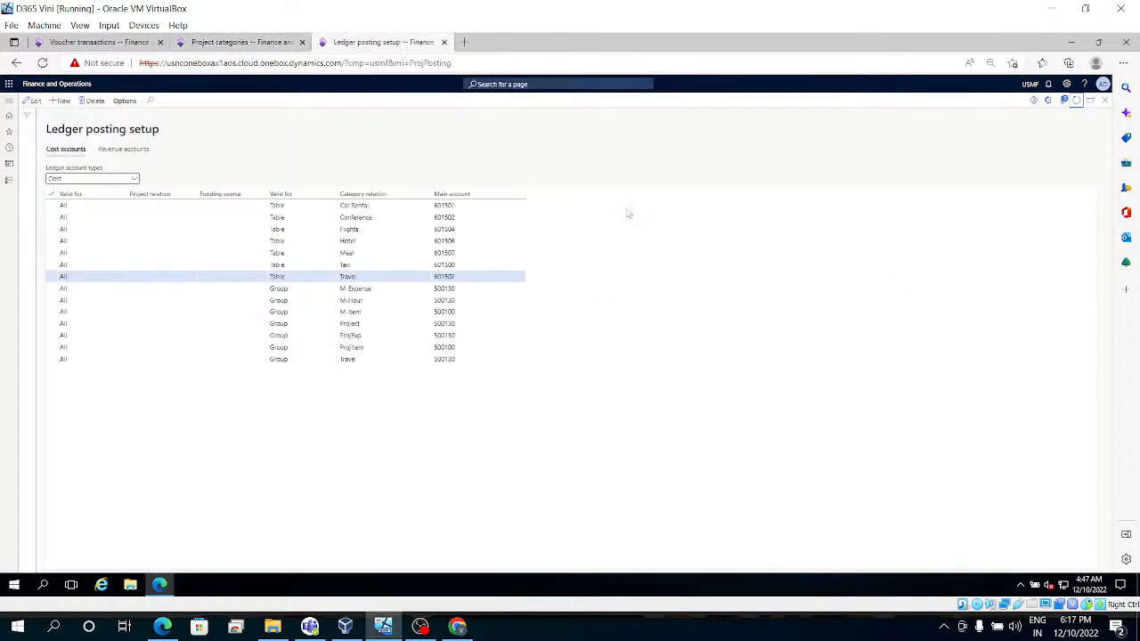
left_click(62, 44)
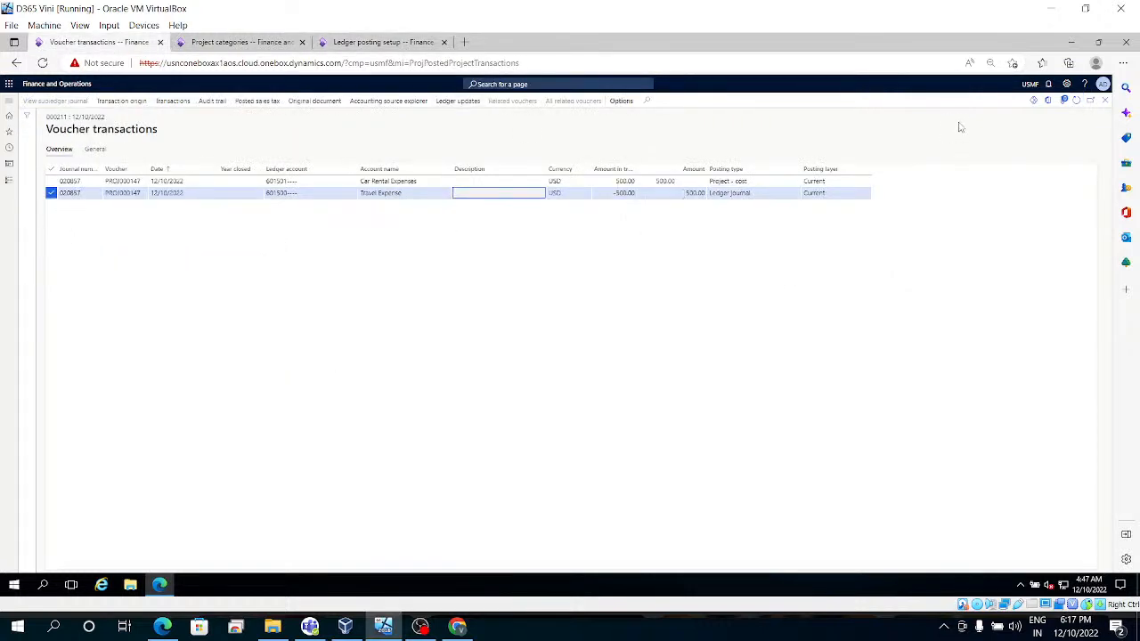
left_click(1105, 99)
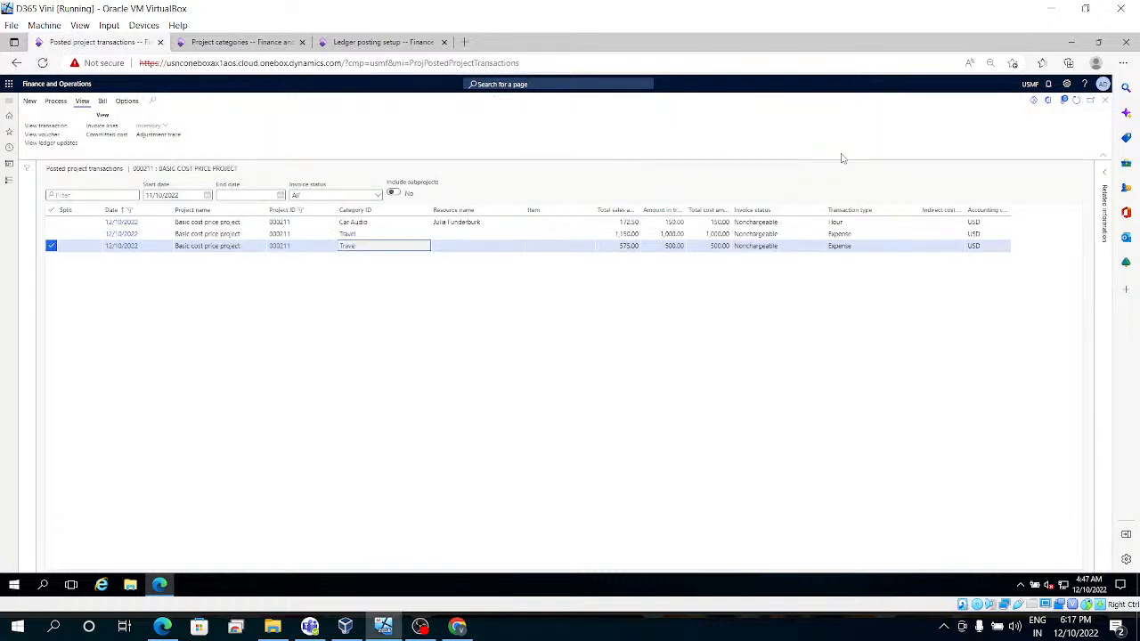
left_click(1104, 100)
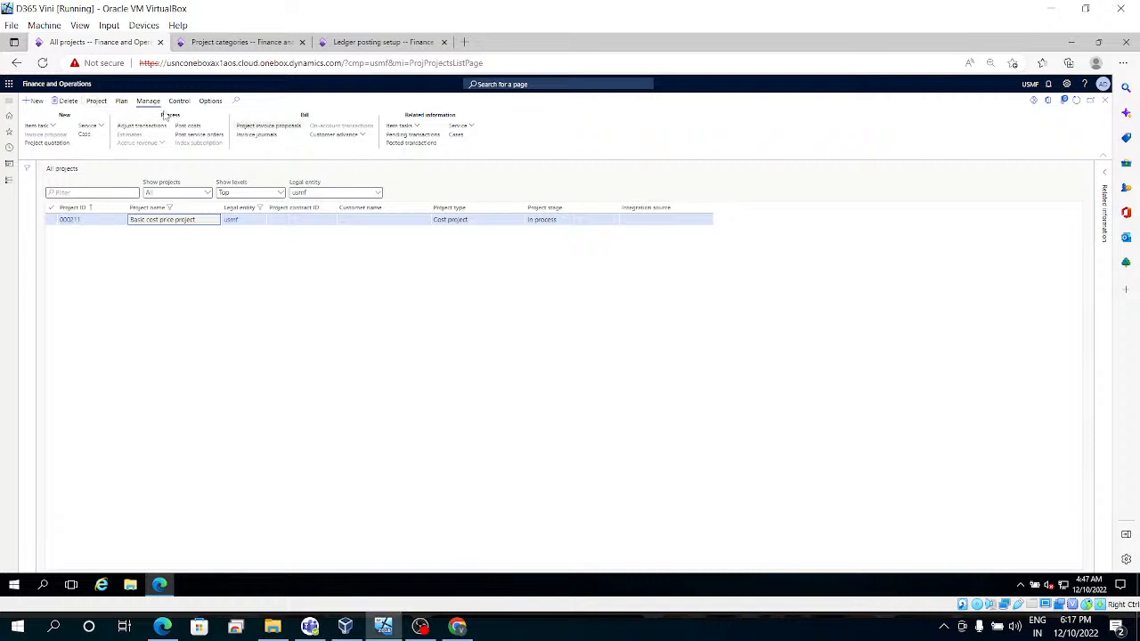
left_click(96, 101)
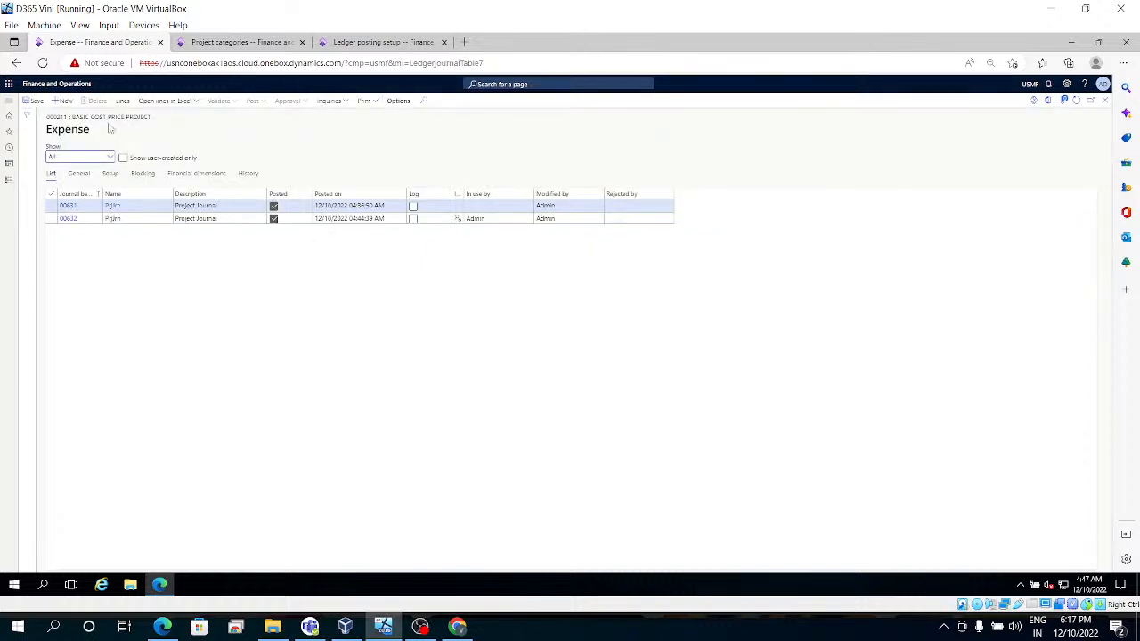
key("alt+n")
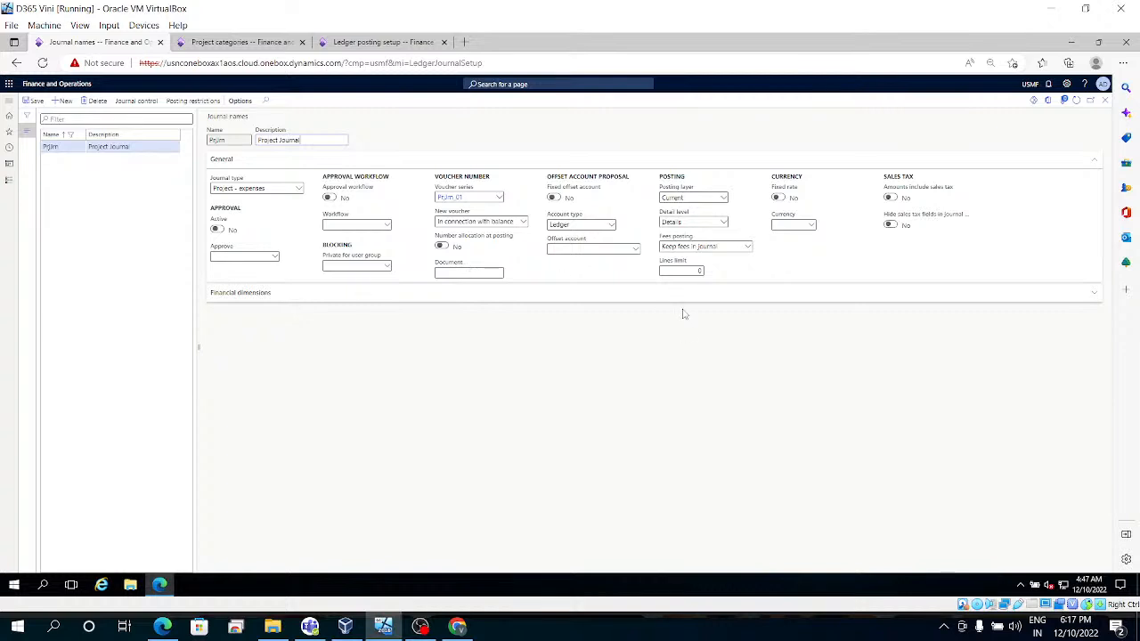
Step: Examine the default financial dimensions and journal control of the Project Journal name, and close the journal control page
left_click(608, 299)
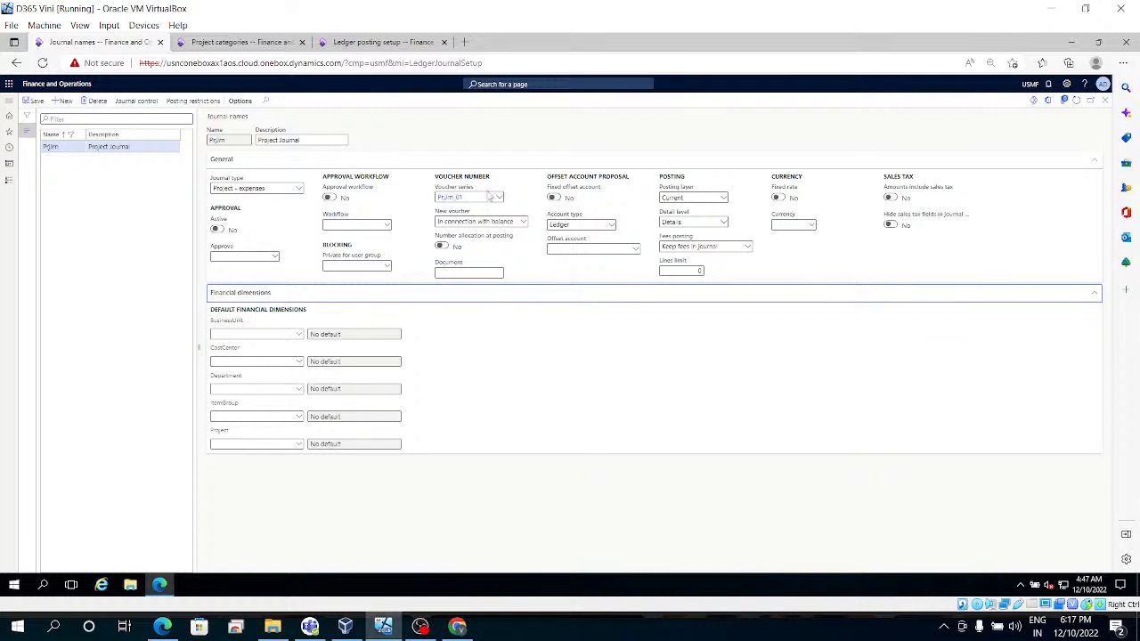
left_click(126, 105)
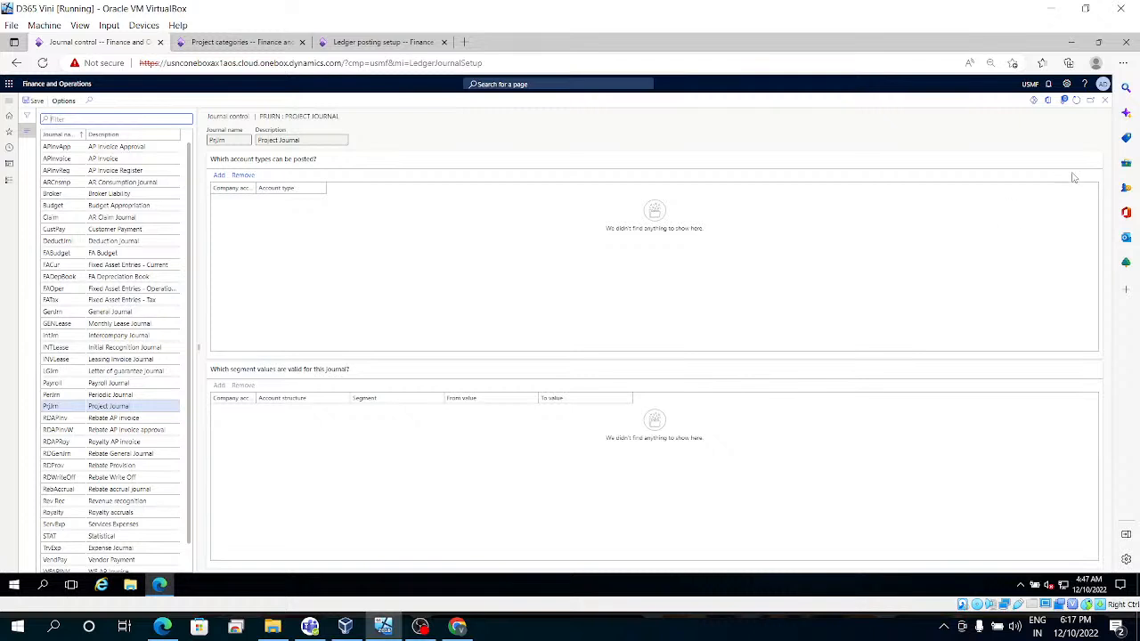
left_click(1105, 101)
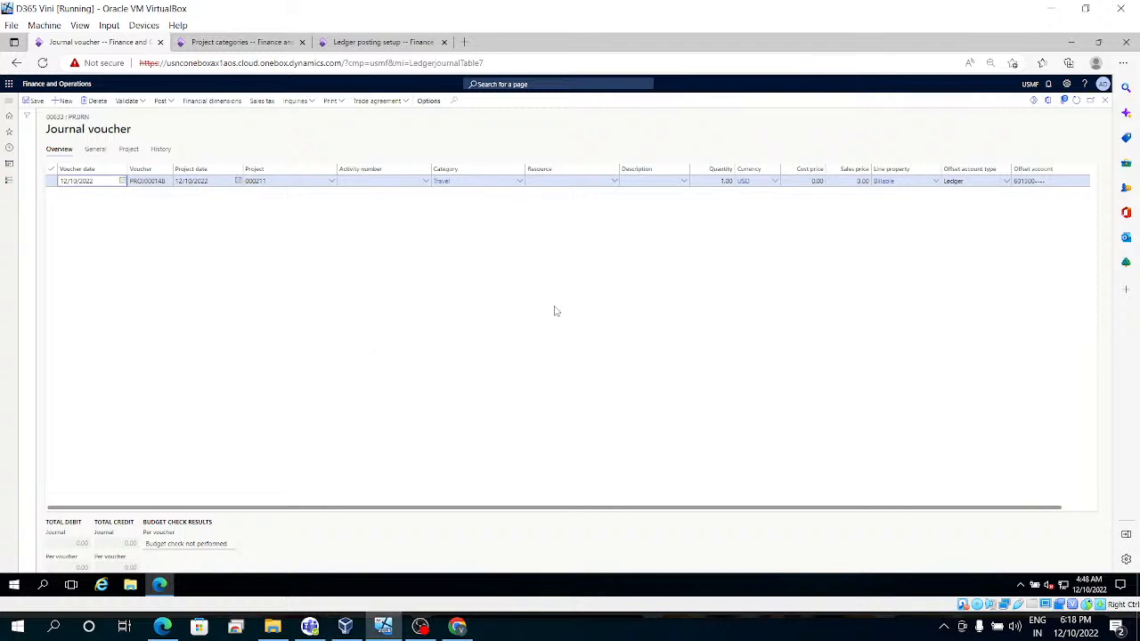
Step: Open the details of project 000211 from the new expense journal's Travel line
left_click(374, 238)
left_click(254, 181)
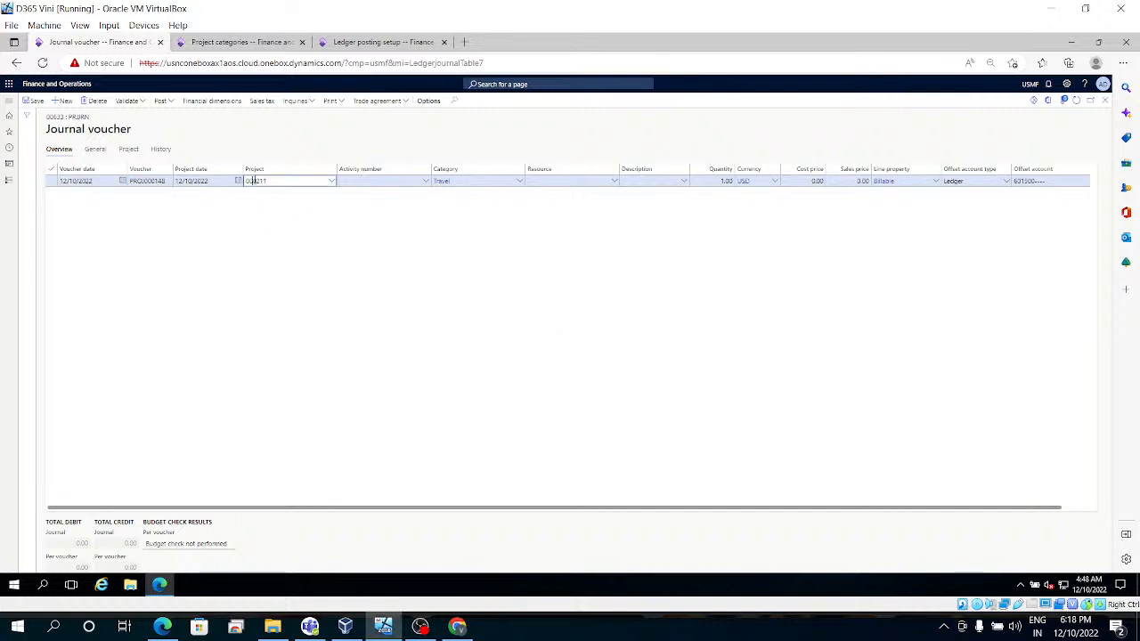
left_click(372, 252)
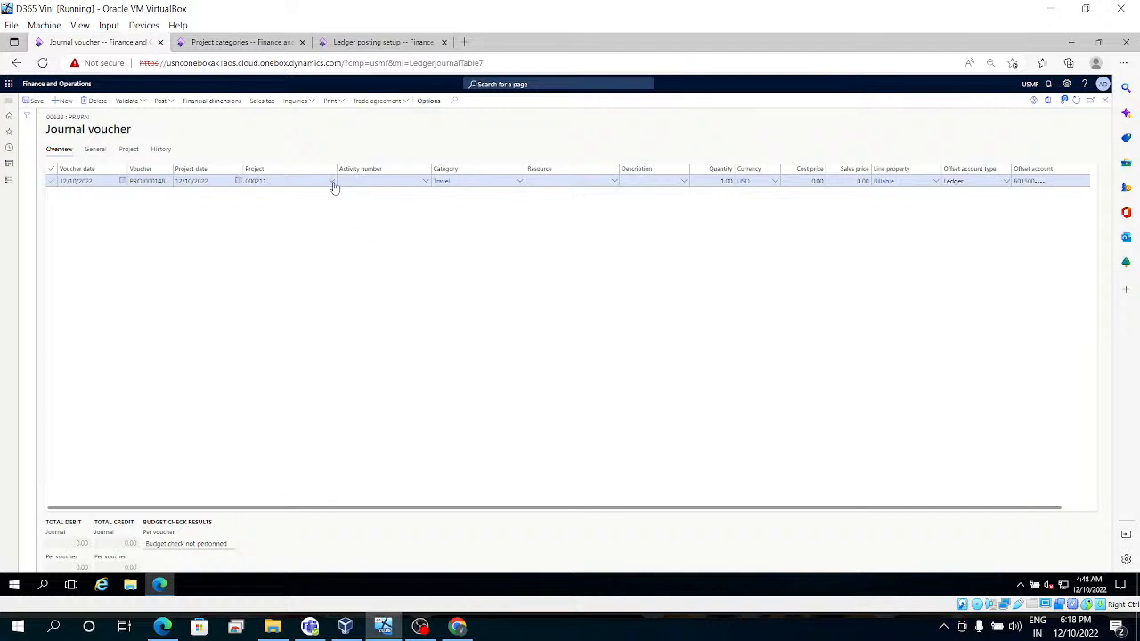
right_click(334, 185)
left_click(356, 245)
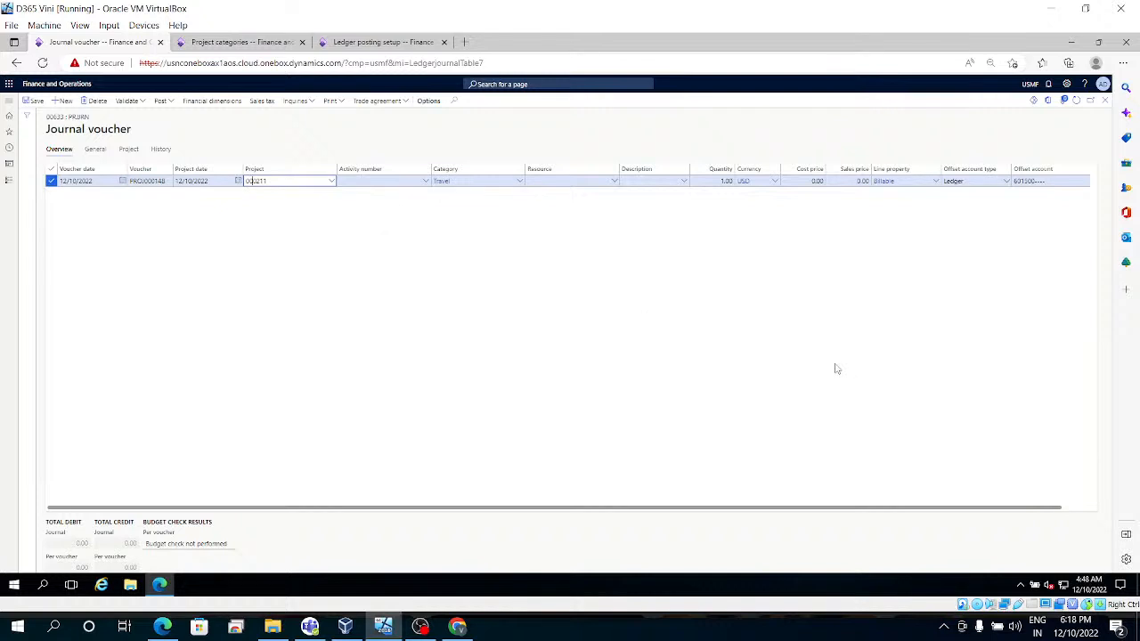
left_click(444, 303)
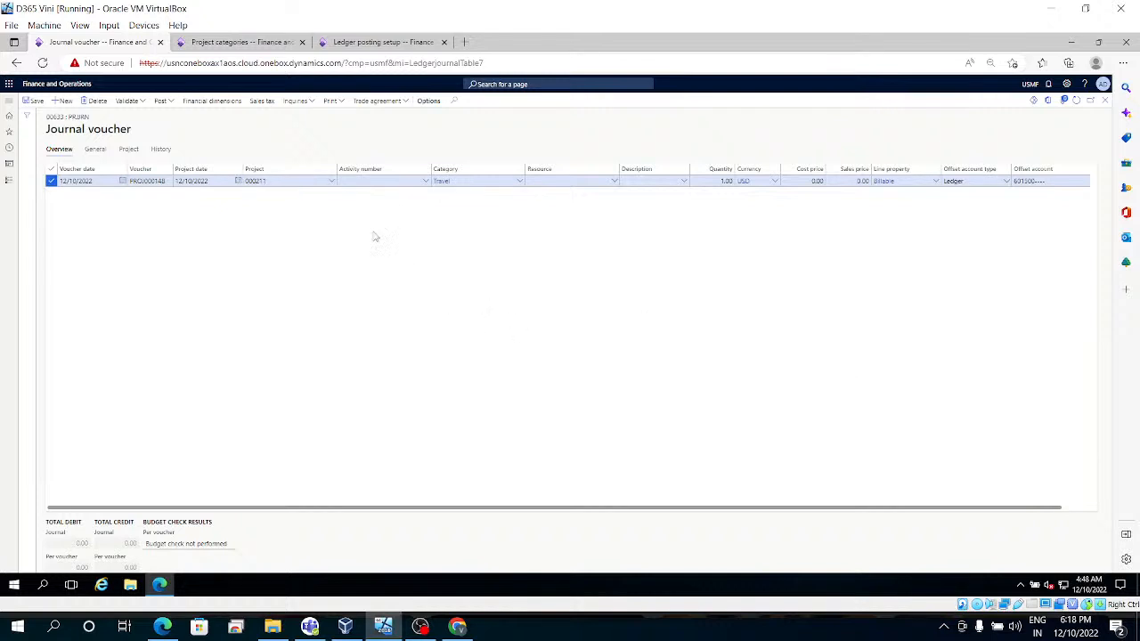
left_click(331, 182)
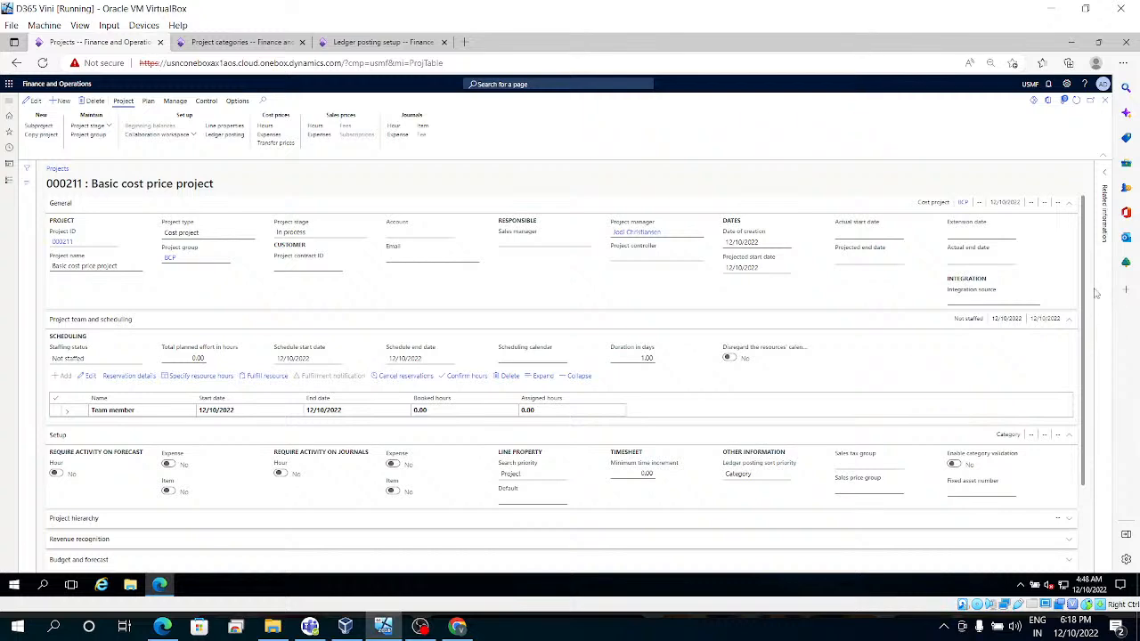
Step: Look through the Basic cost price project's setup details and its planning, management and control commands
left_click_drag(1087, 287, 1094, 369)
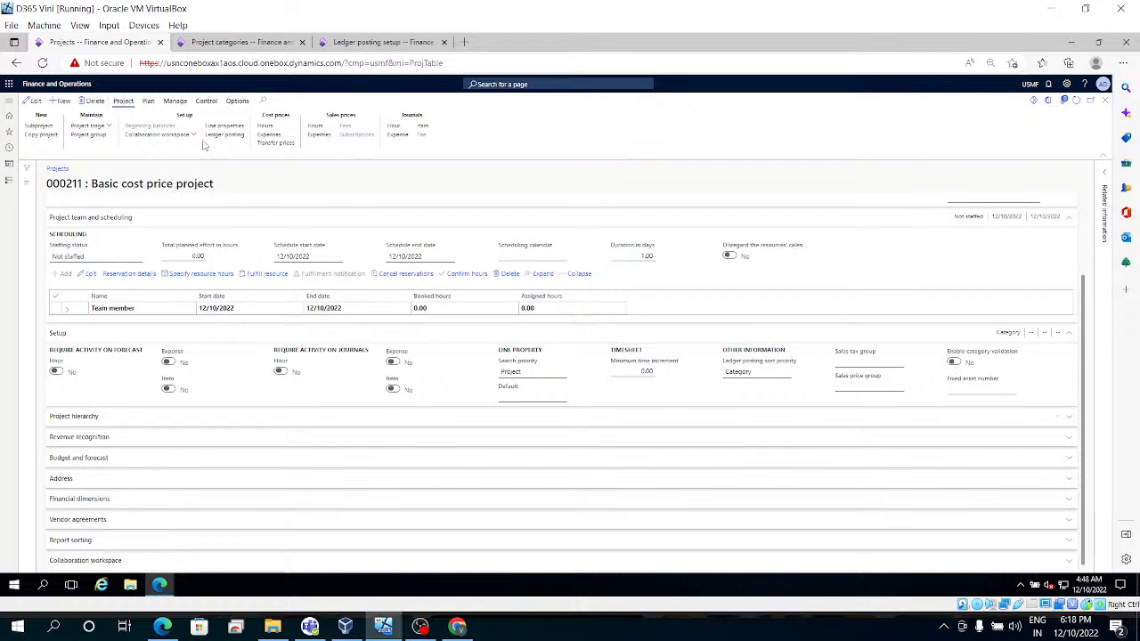
left_click(144, 102)
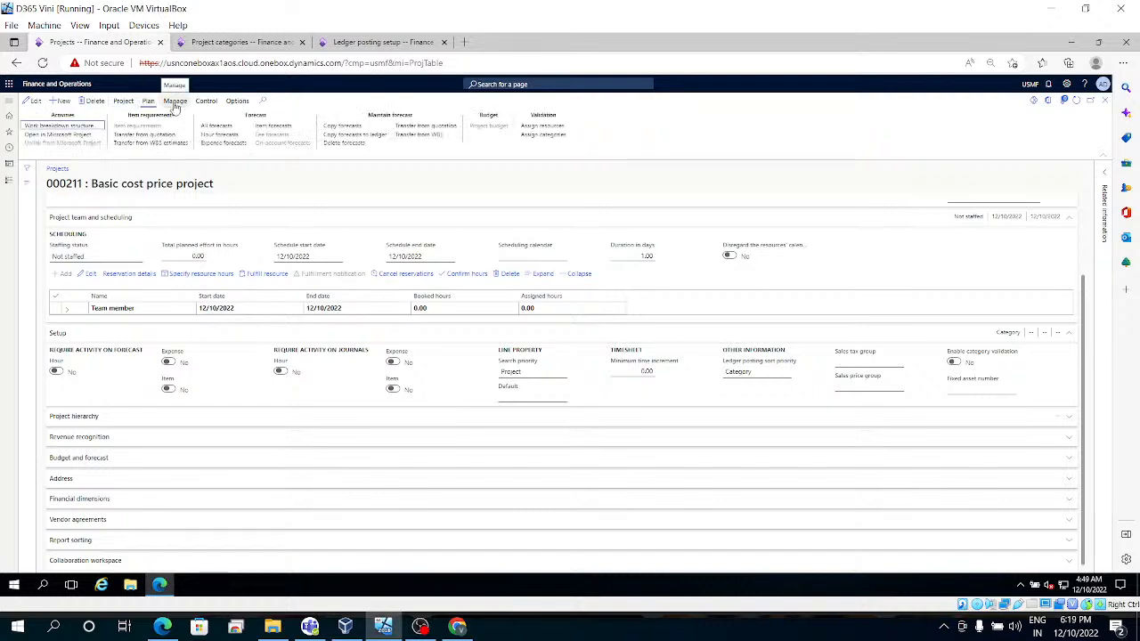
left_click(176, 102)
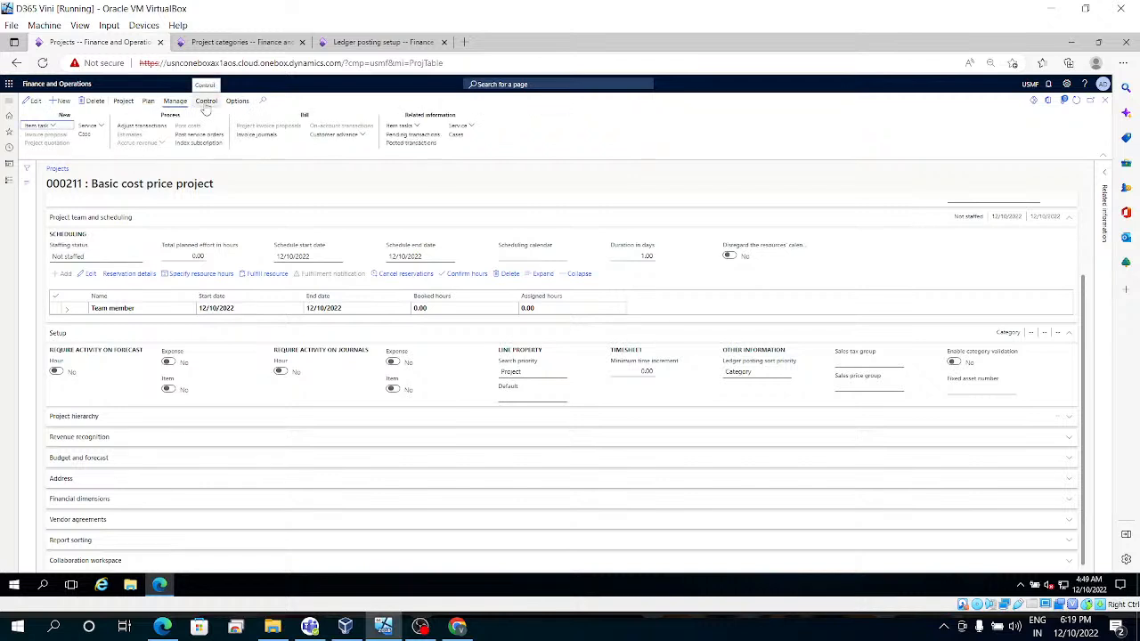
left_click(206, 103)
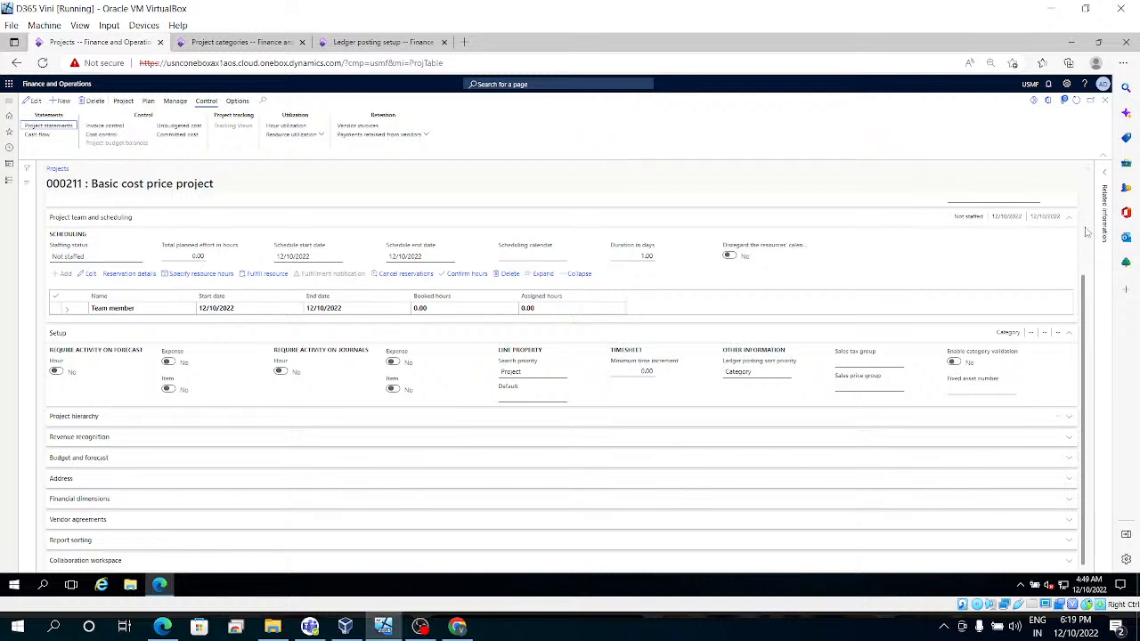
Step: Check the general, ledger and estimate settings of the project's BCP project group, and close the group page
scroll(1085, 231, "up", 2)
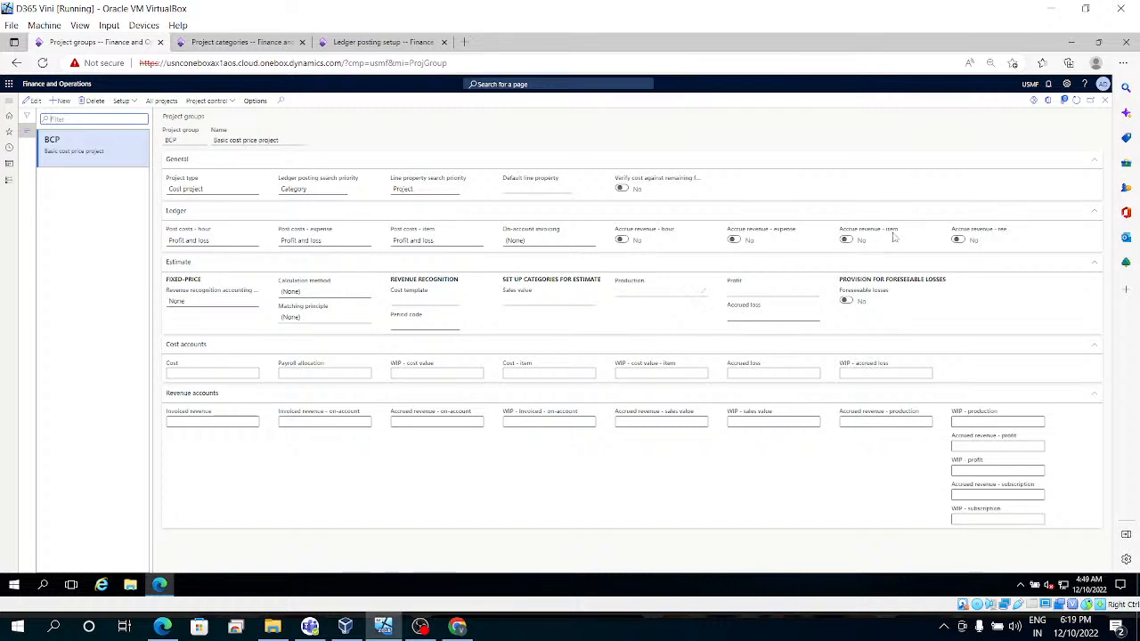
left_click(1107, 105)
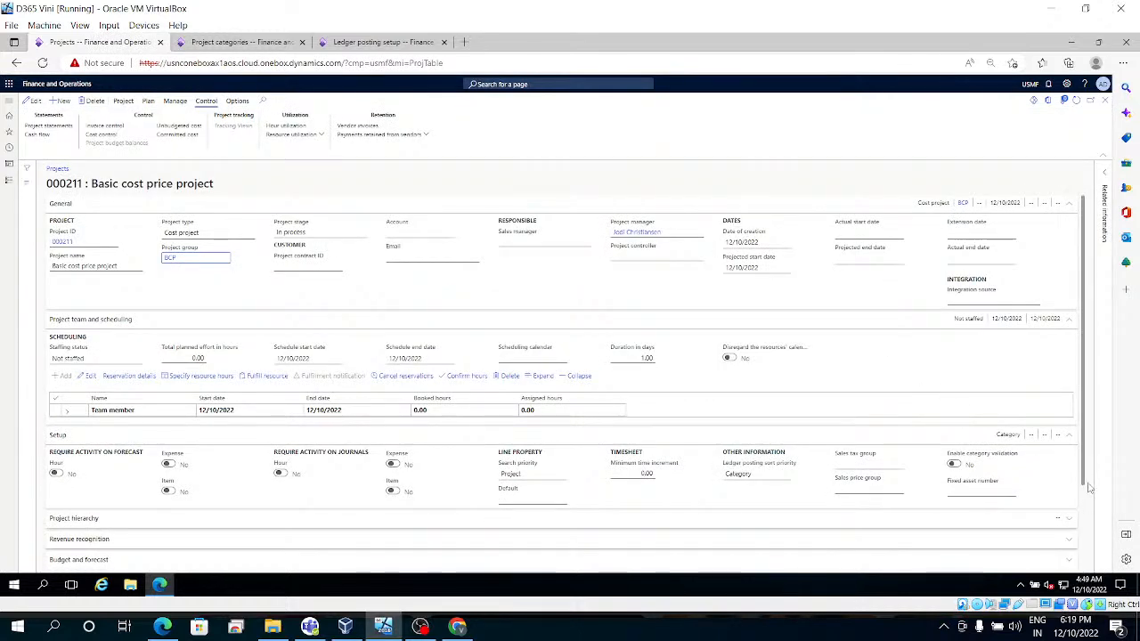
Step: Examine the project's hierarchy, revenue recognition, budget and forecast, address, financial dimensions, vendor agreements and report sorting sections
scroll(1089, 492, "down", 2)
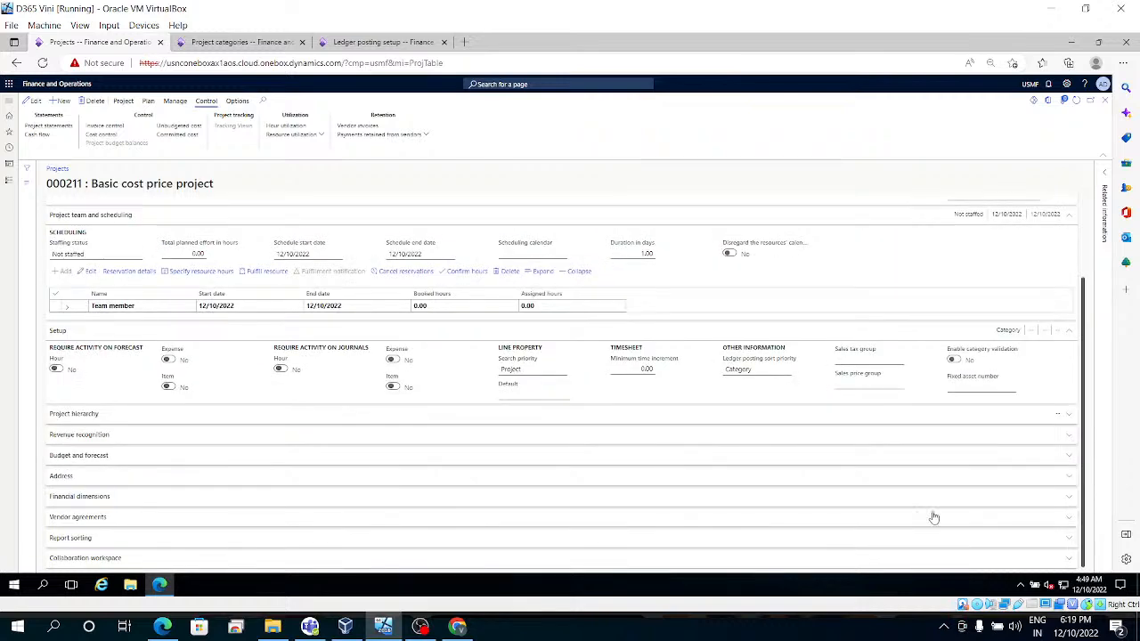
left_click(1072, 419)
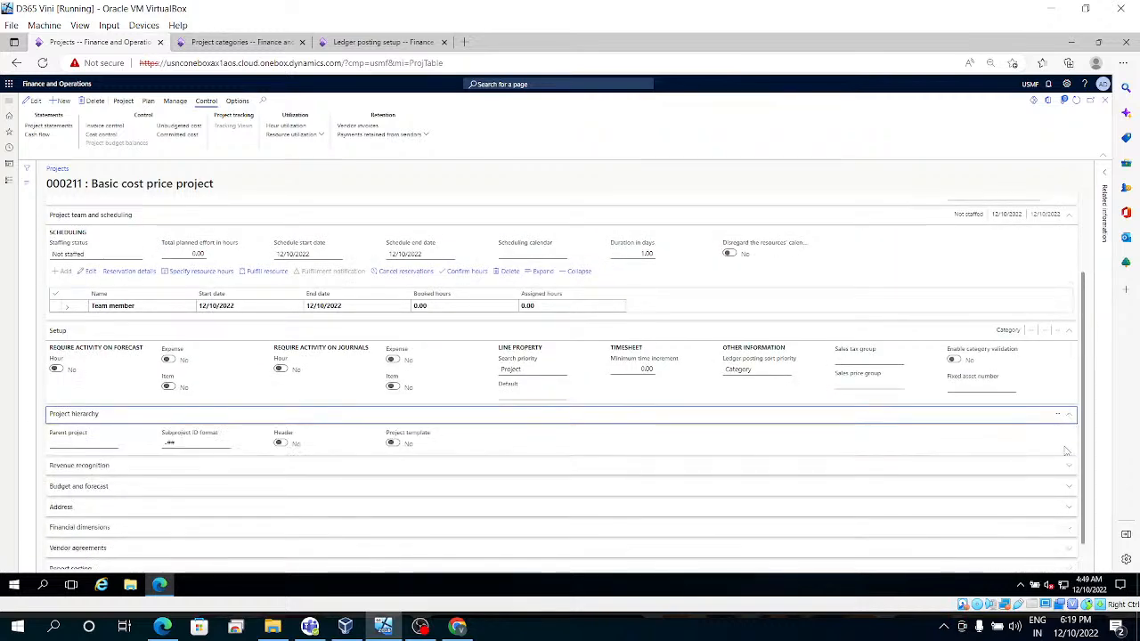
left_click(1070, 470)
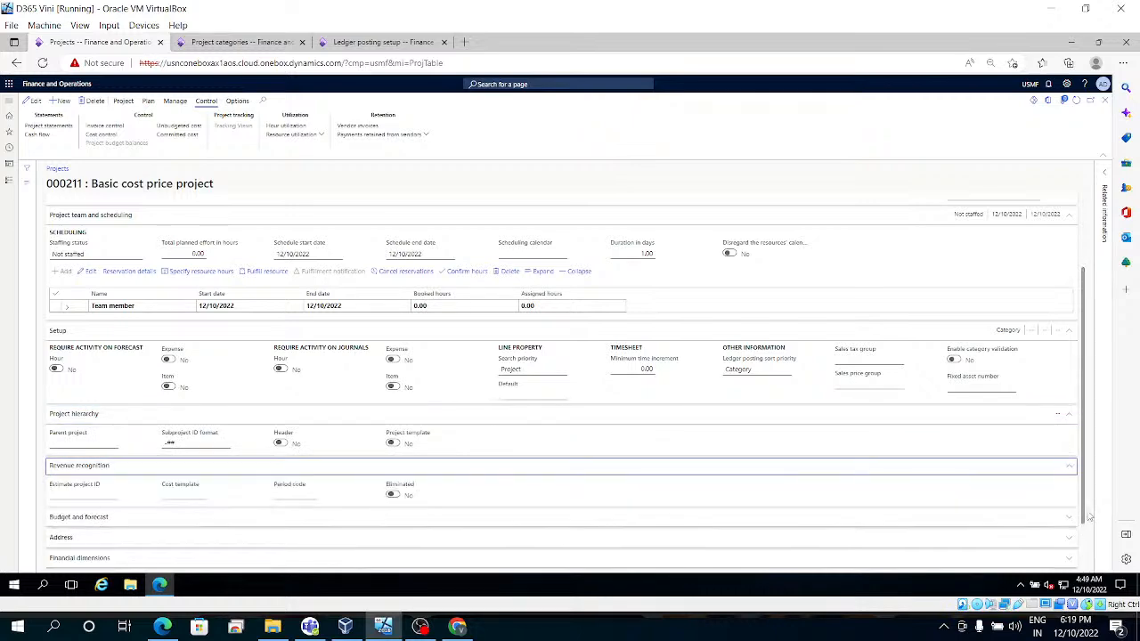
scroll(1084, 540, "down", 1)
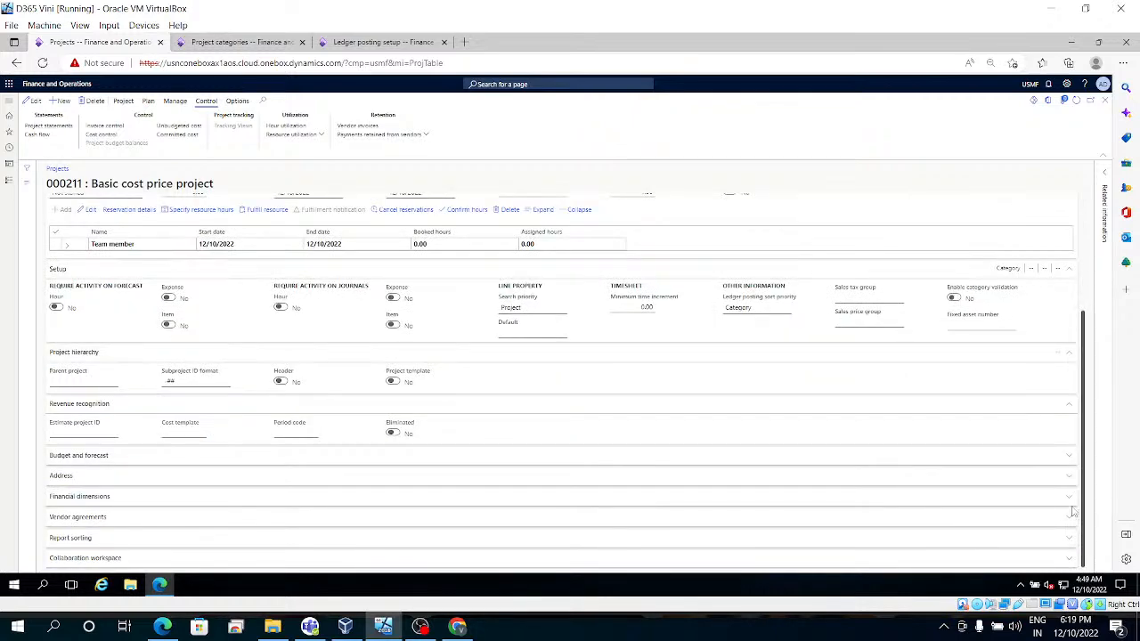
left_click(1070, 457)
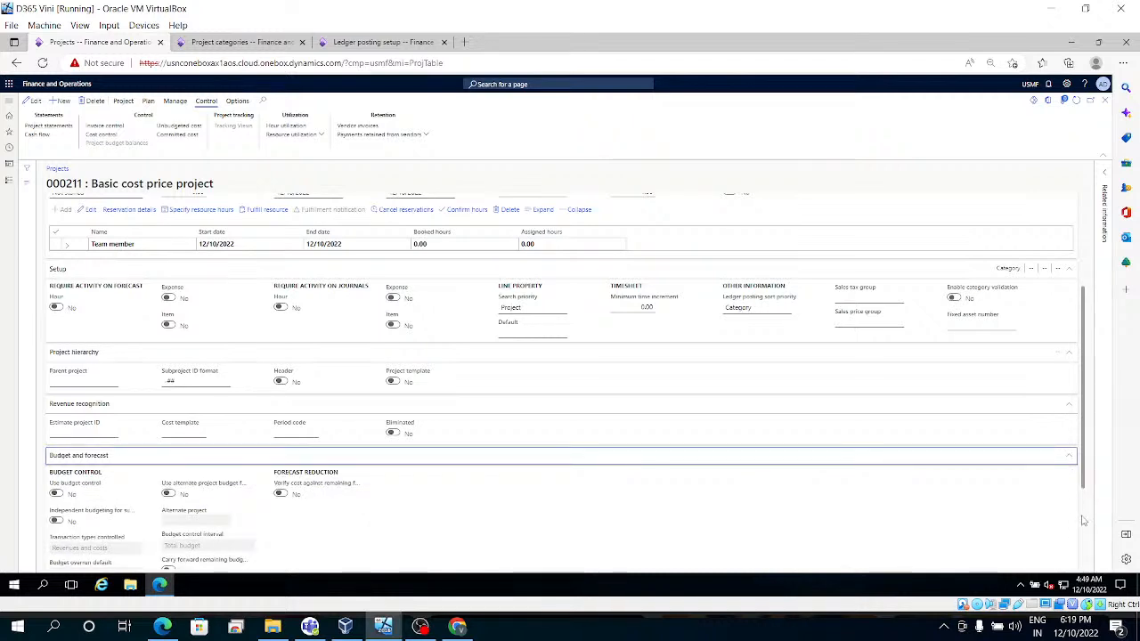
scroll(1084, 521, "down", 2)
left_click(1069, 477)
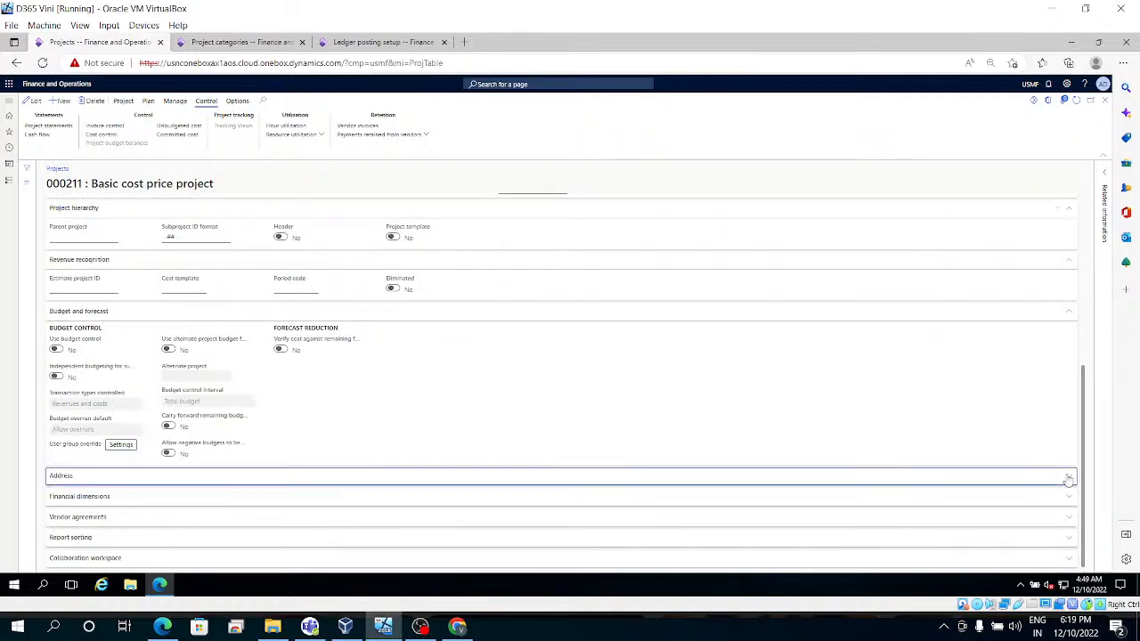
scroll(1087, 533, "down", 2)
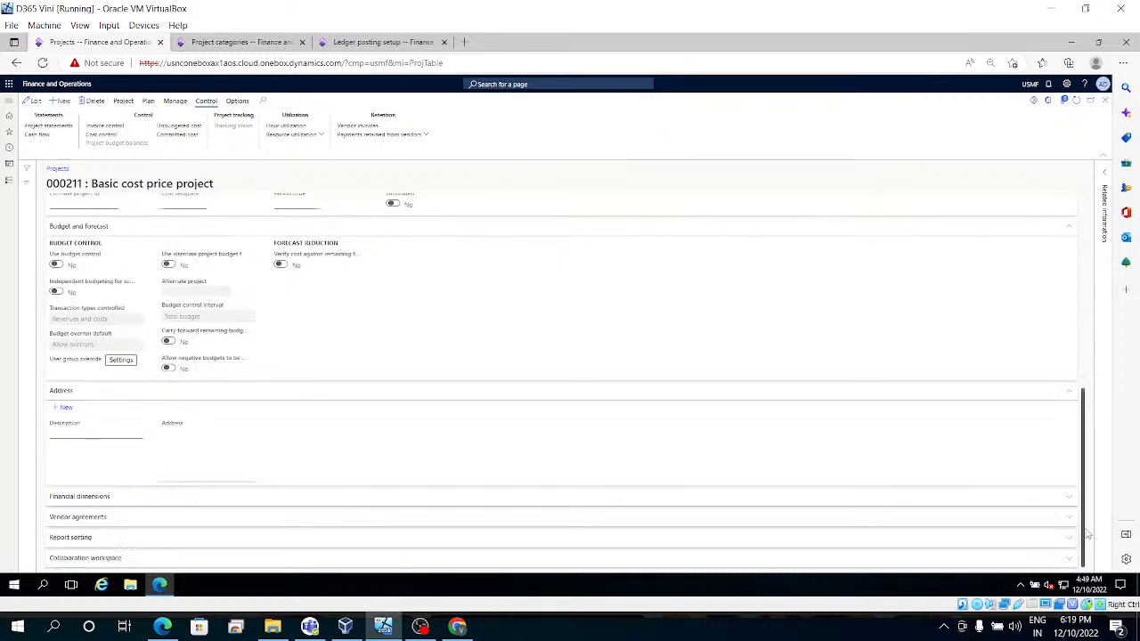
left_click(1068, 504)
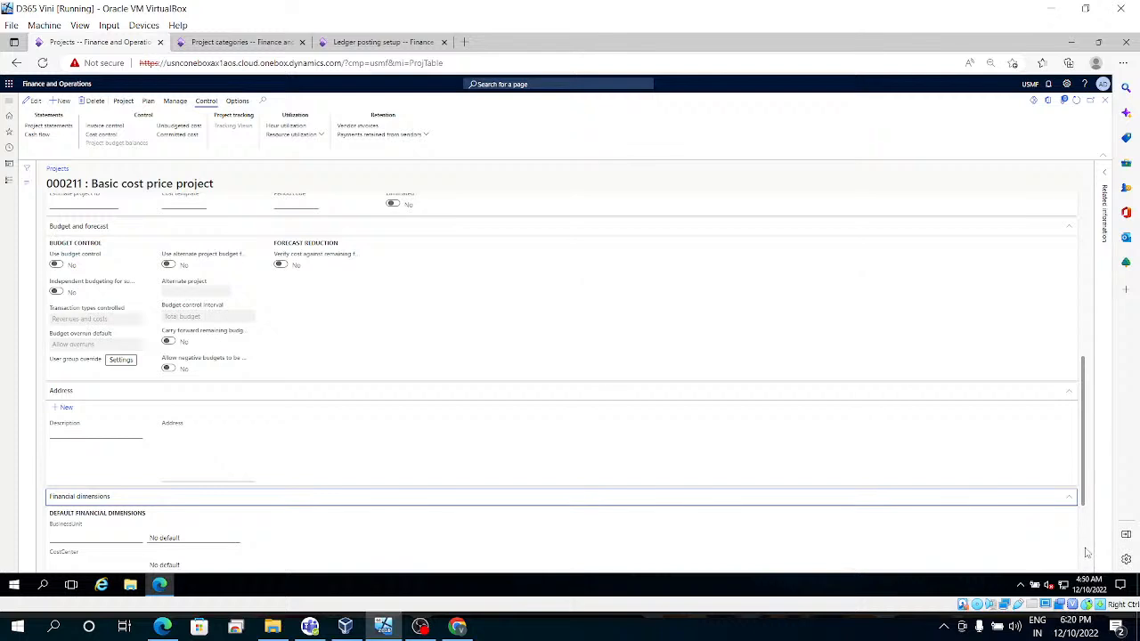
scroll(1088, 556, "down", 3)
left_click(1069, 519)
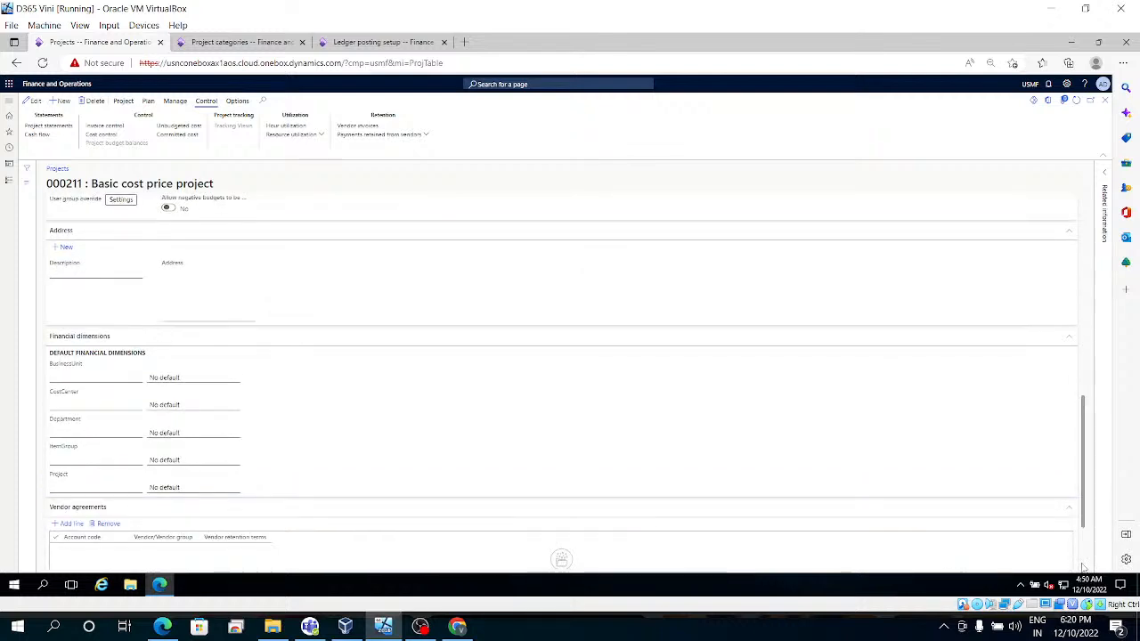
left_click(1083, 567)
left_click(1067, 542)
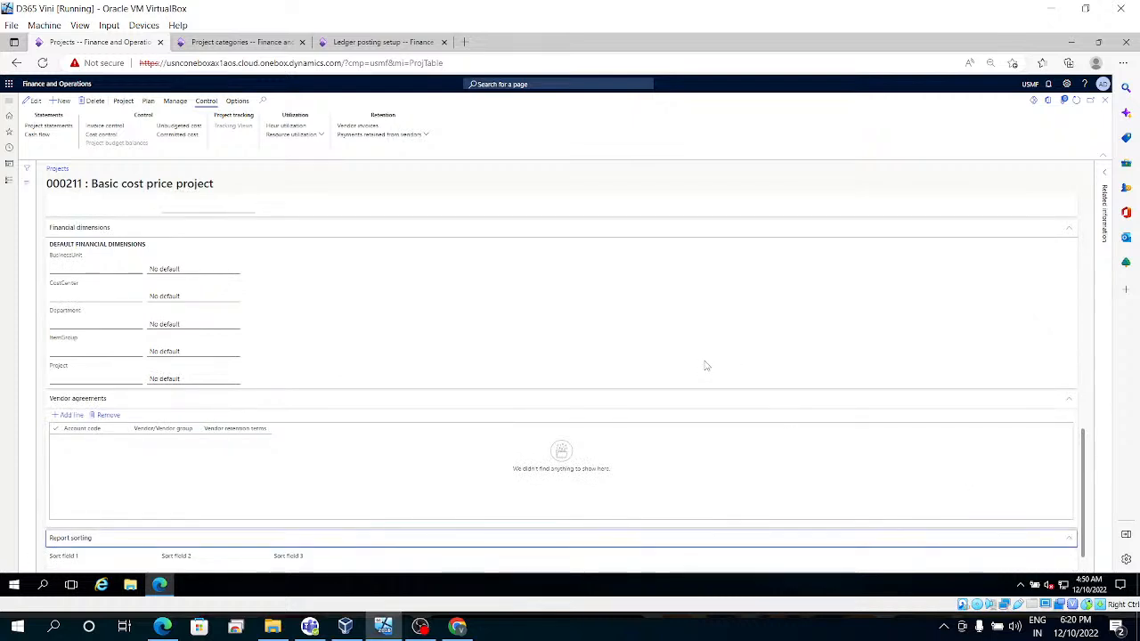
Step: Search the project page for "expen", and close the search and the project details to return to the journal voucher
key("ctrl+f")
type("exper")
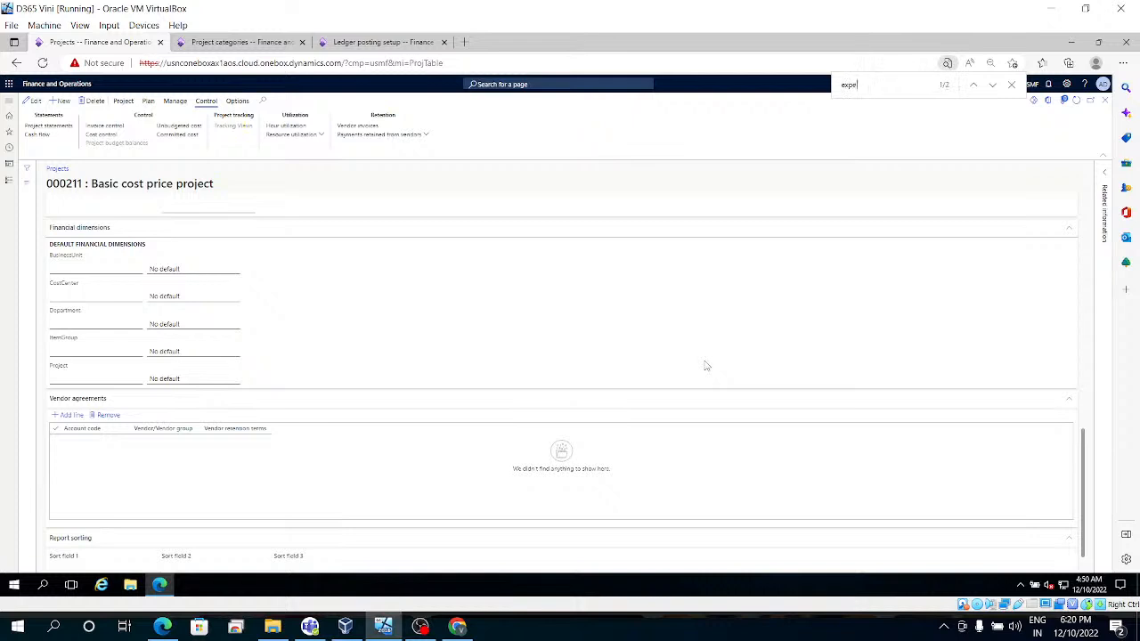
key("Return")
key("Return")
key("Return")
key("Return")
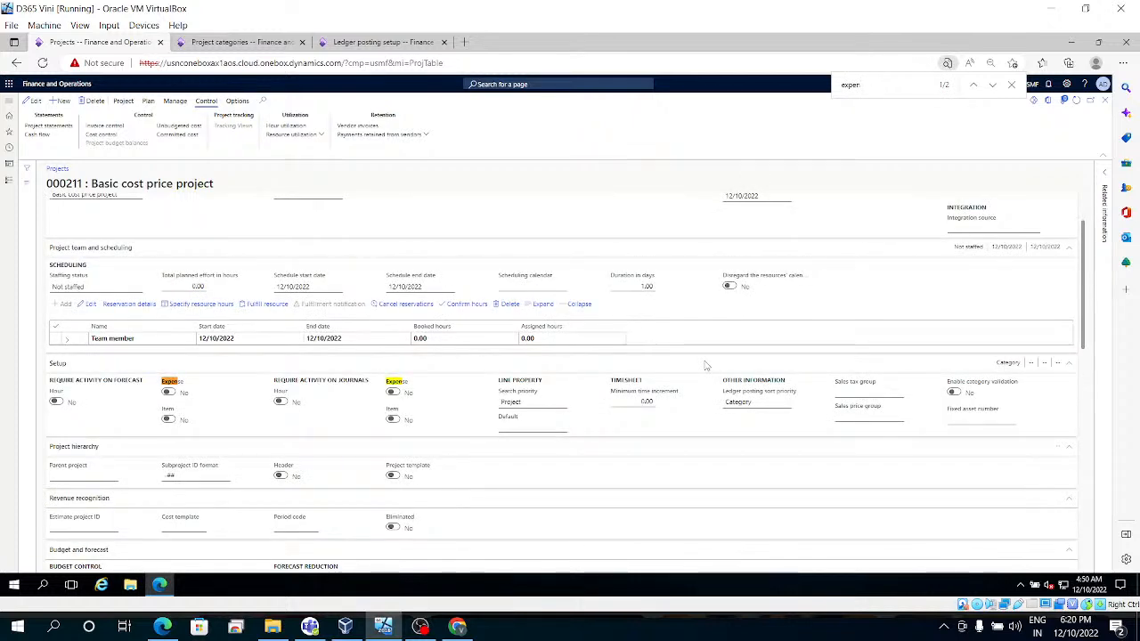
left_click(1011, 84)
left_click(1105, 100)
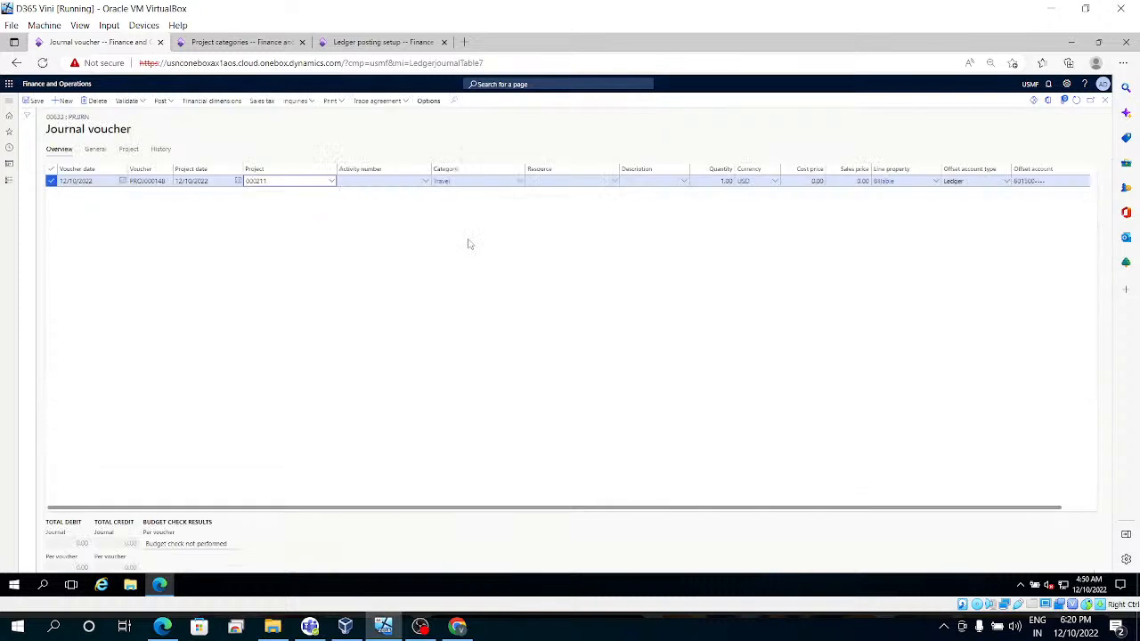
Step: Open the Travel category from the journal line, check its expense cost prices, and return to the category
left_click(438, 182)
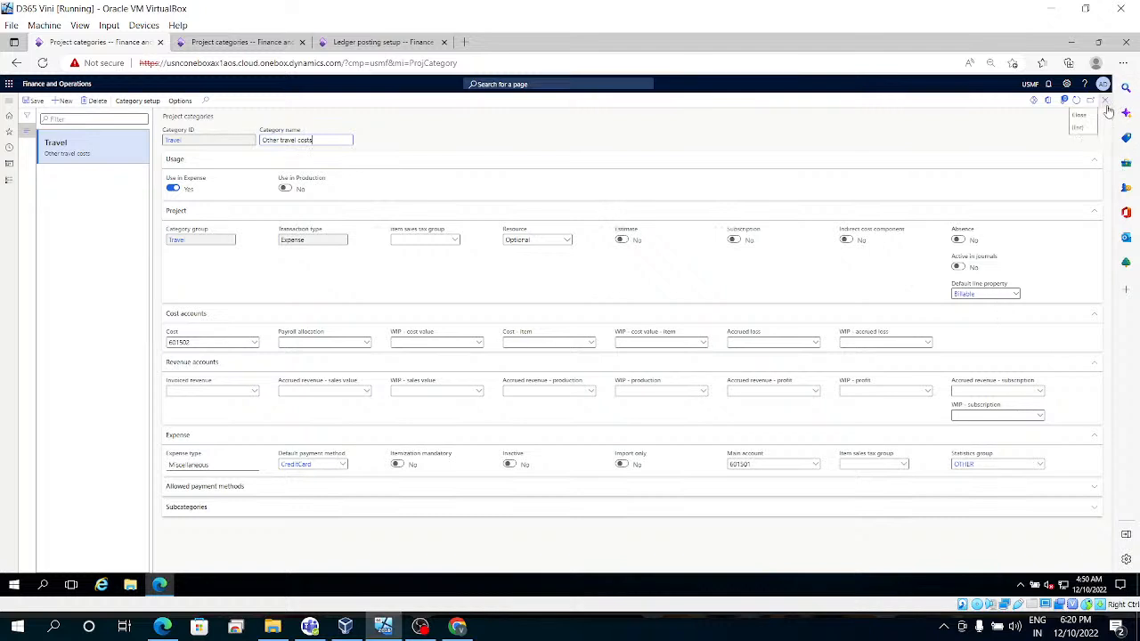
left_click(147, 102)
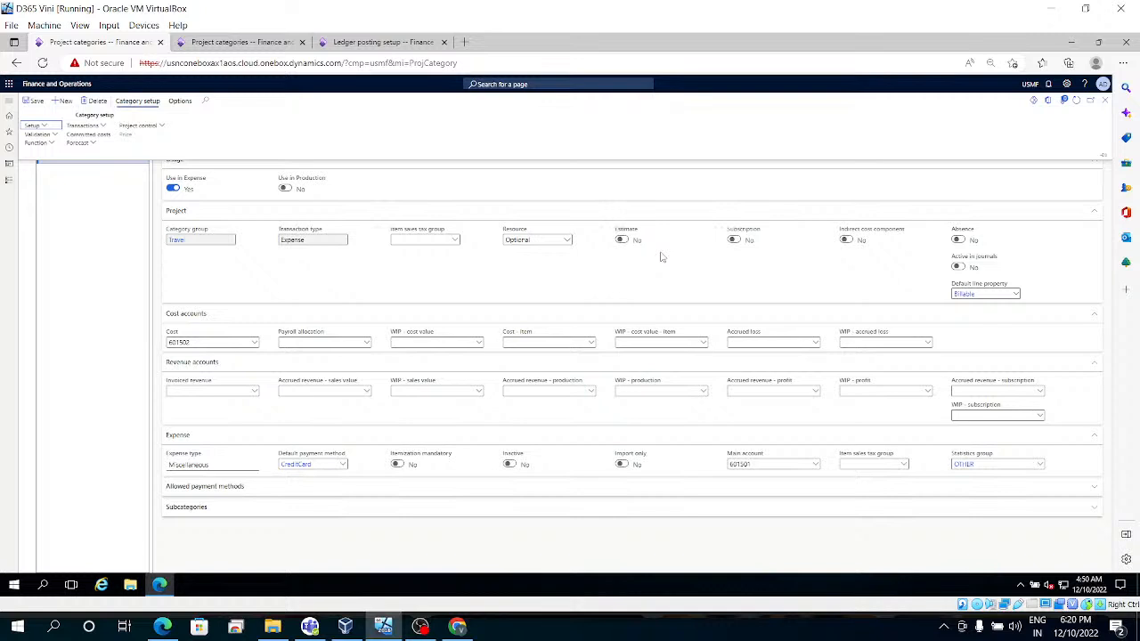
left_click(51, 127)
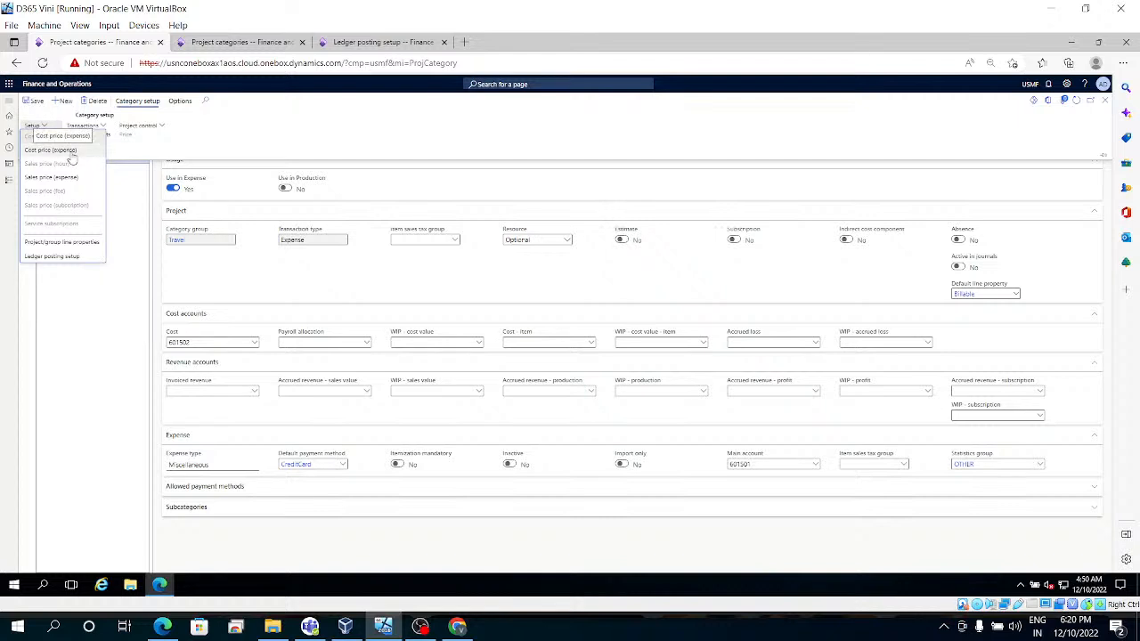
left_click(377, 220)
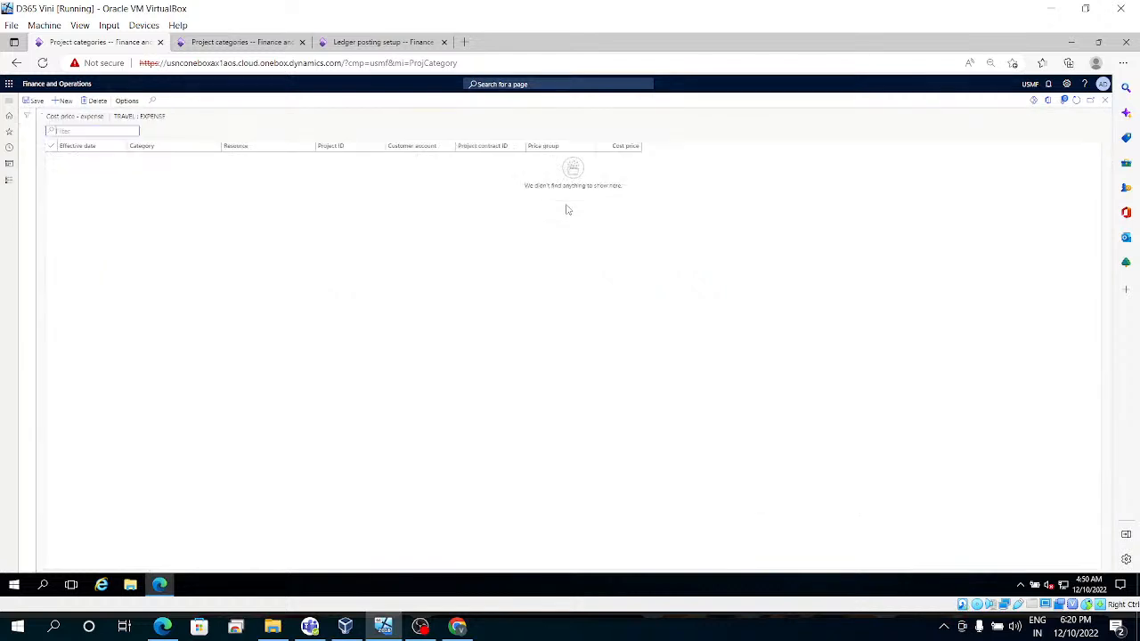
left_click(1102, 106)
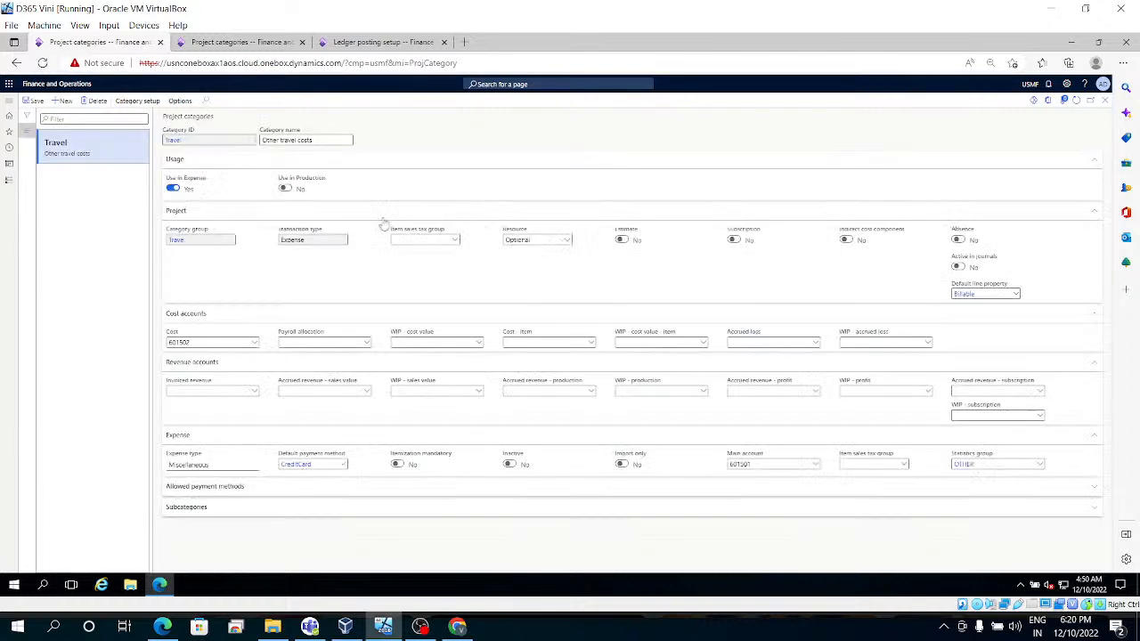
Step: Check the expense sales prices set up for the Travel category, and return to the category
left_click(138, 100)
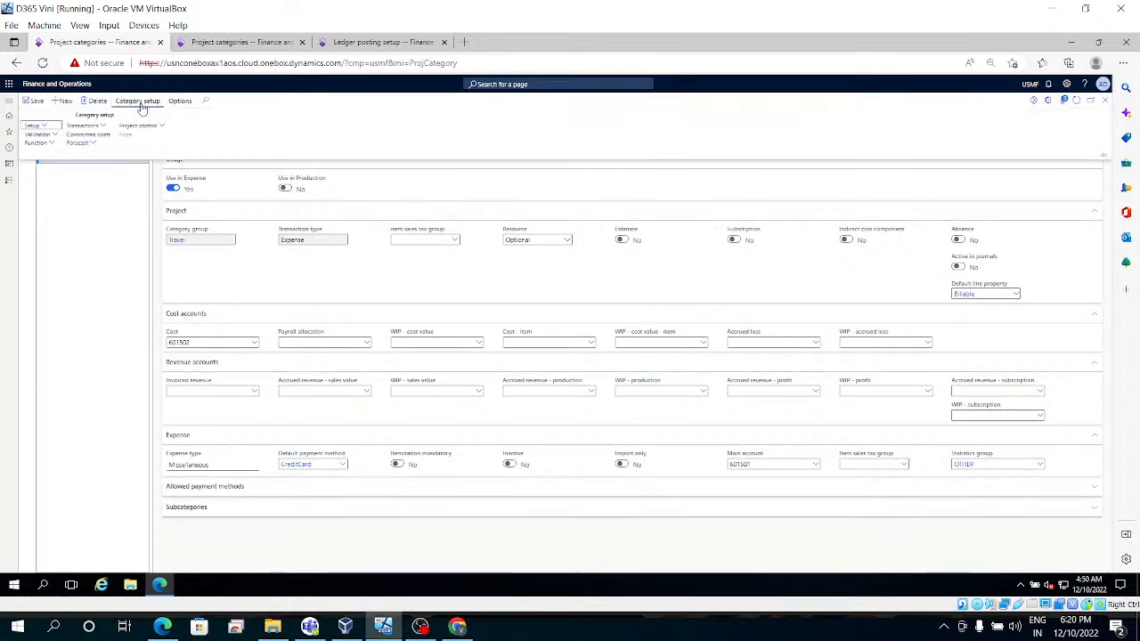
left_click(33, 125)
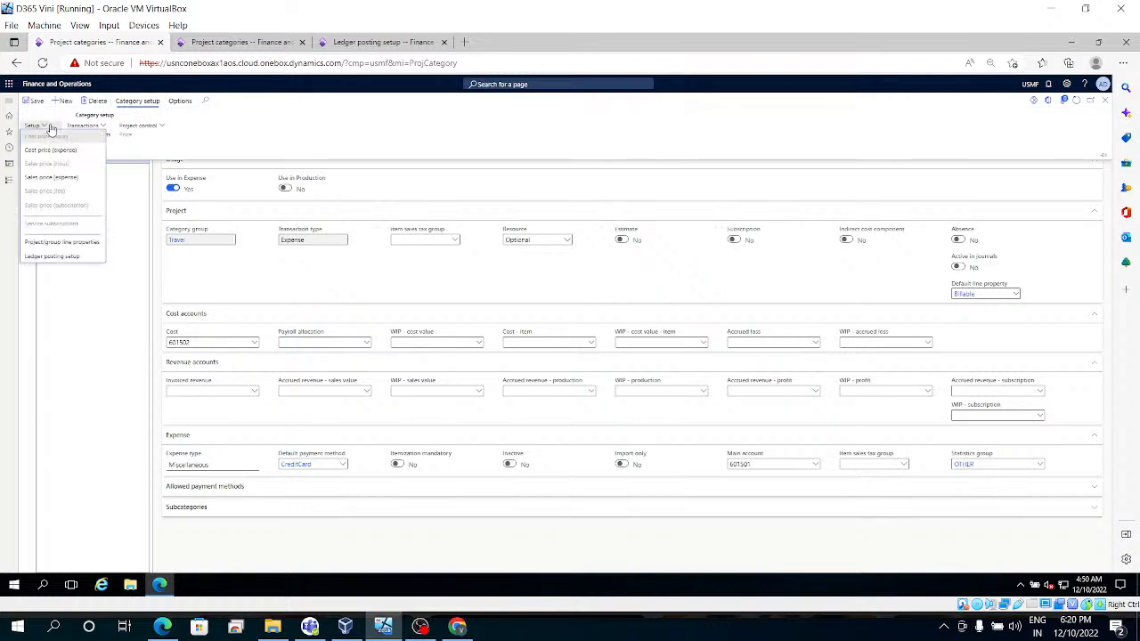
left_click(58, 178)
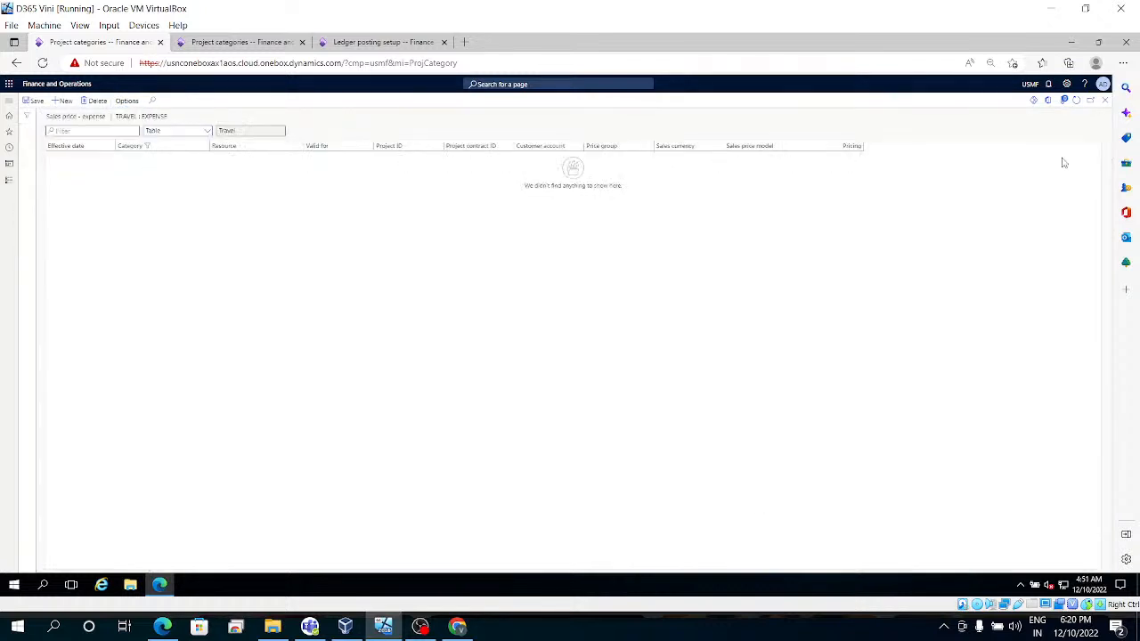
left_click(1103, 100)
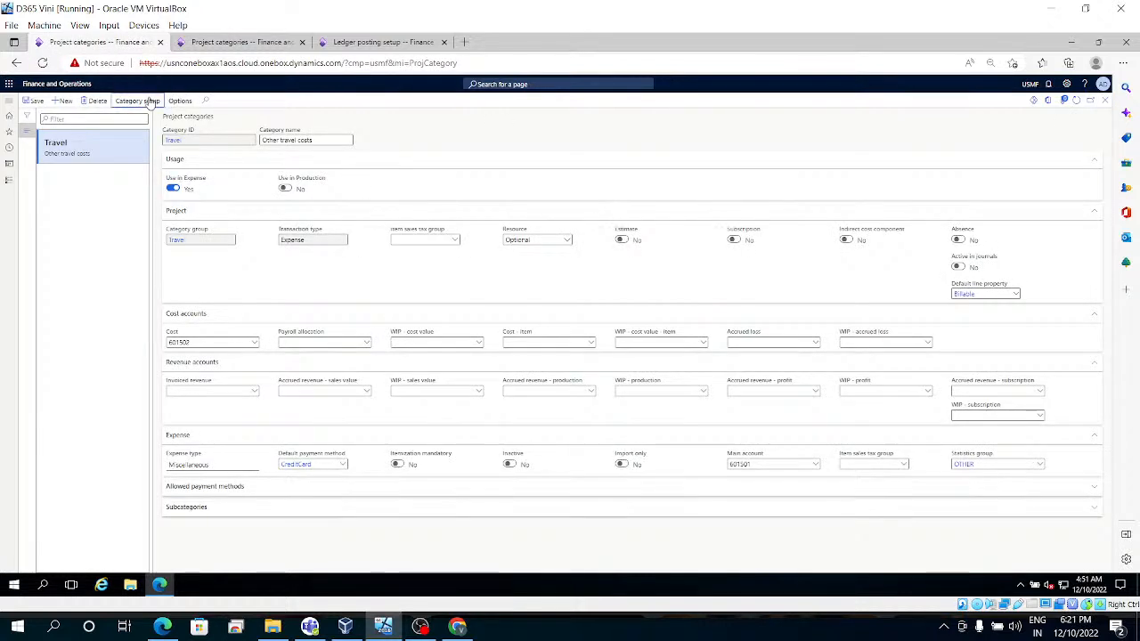
Step: Review the Travel category's ledger posting setup for cost accounts, and return to the journal voucher
left_click(138, 101)
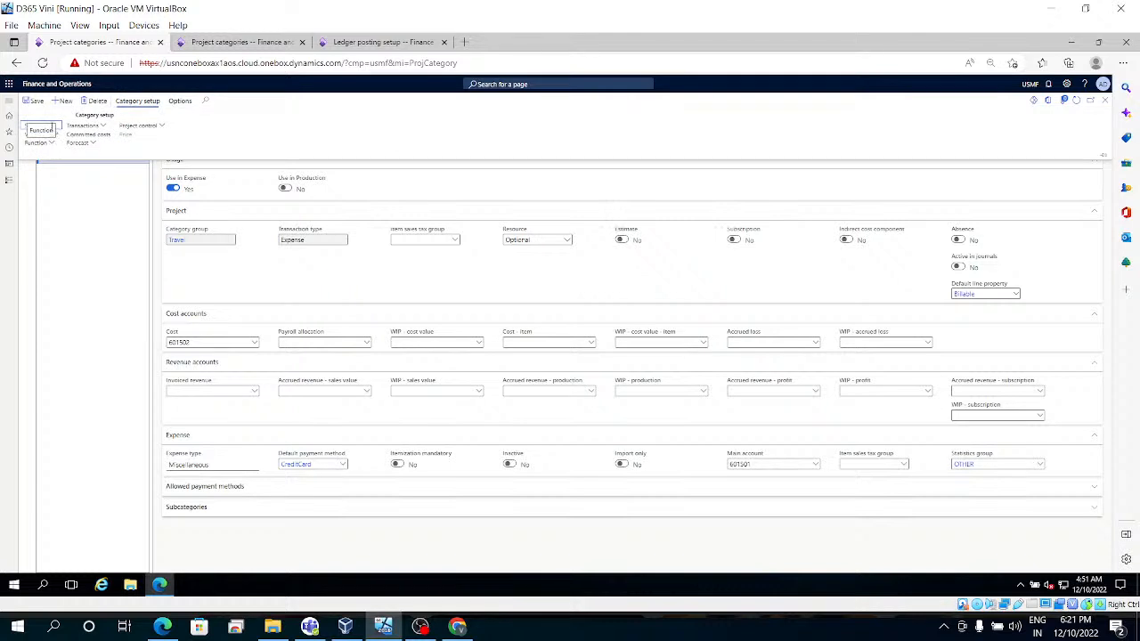
left_click(37, 126)
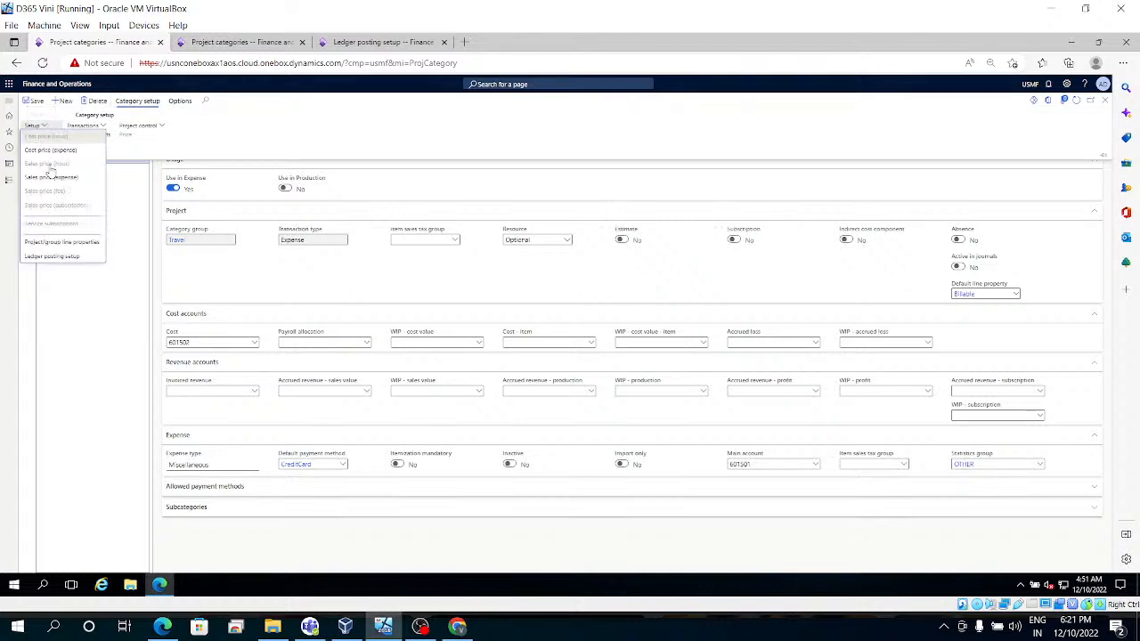
left_click(79, 257)
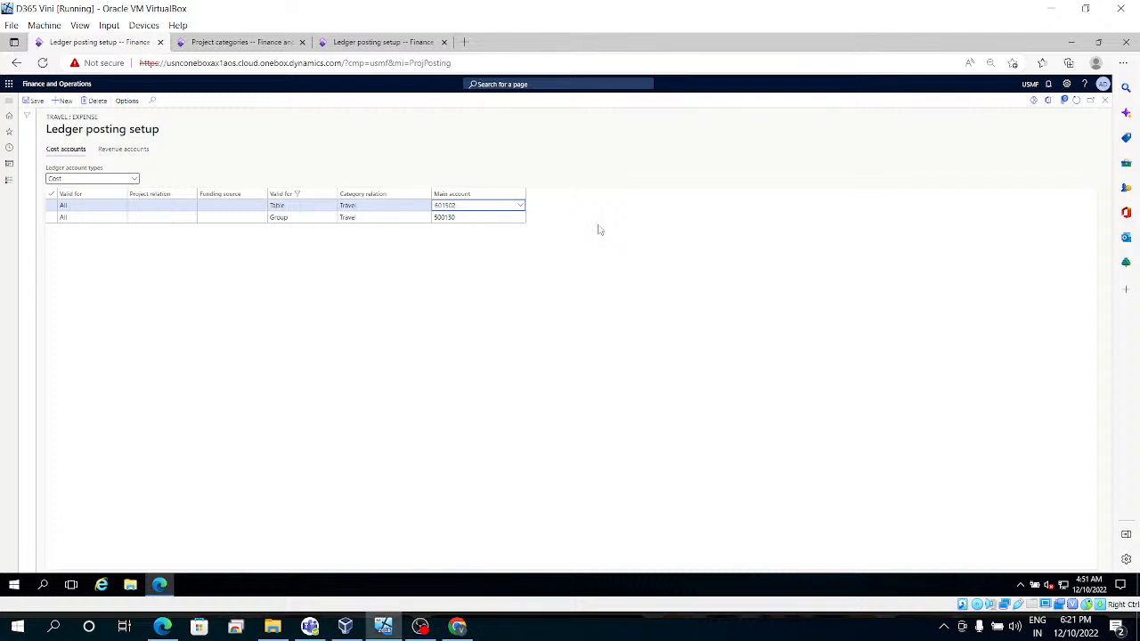
left_click(294, 298)
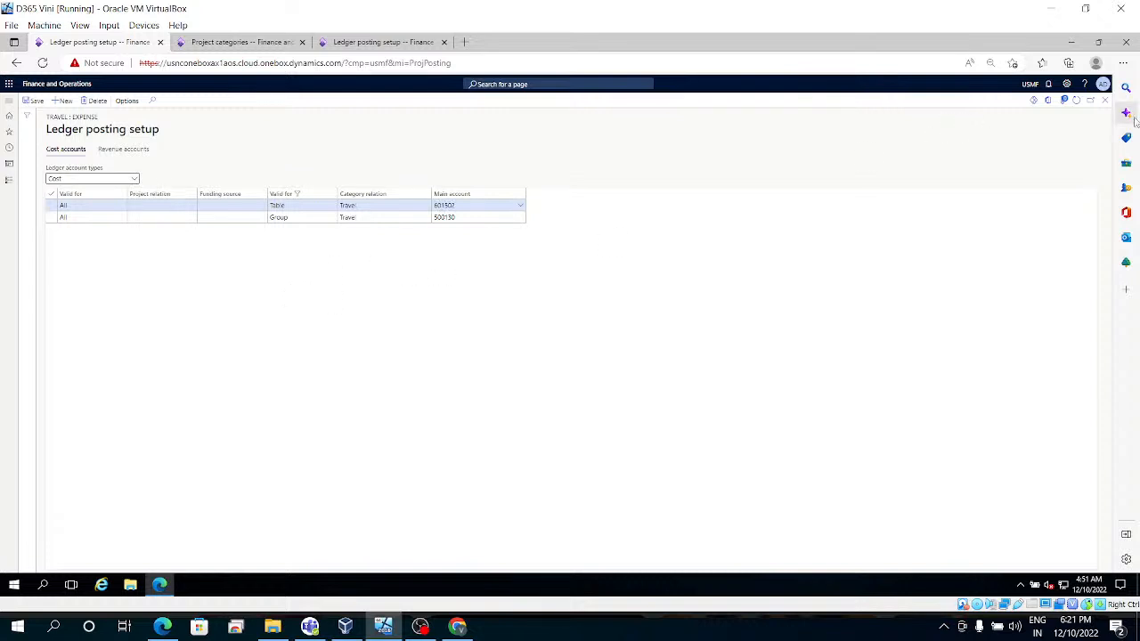
left_click(1108, 110)
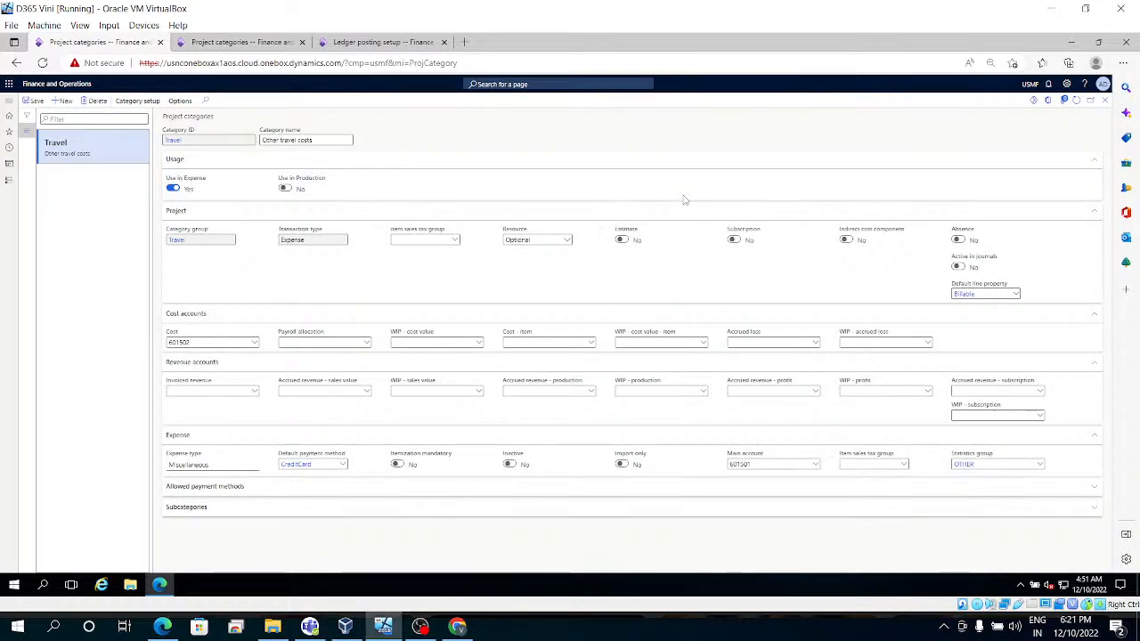
left_click(1106, 108)
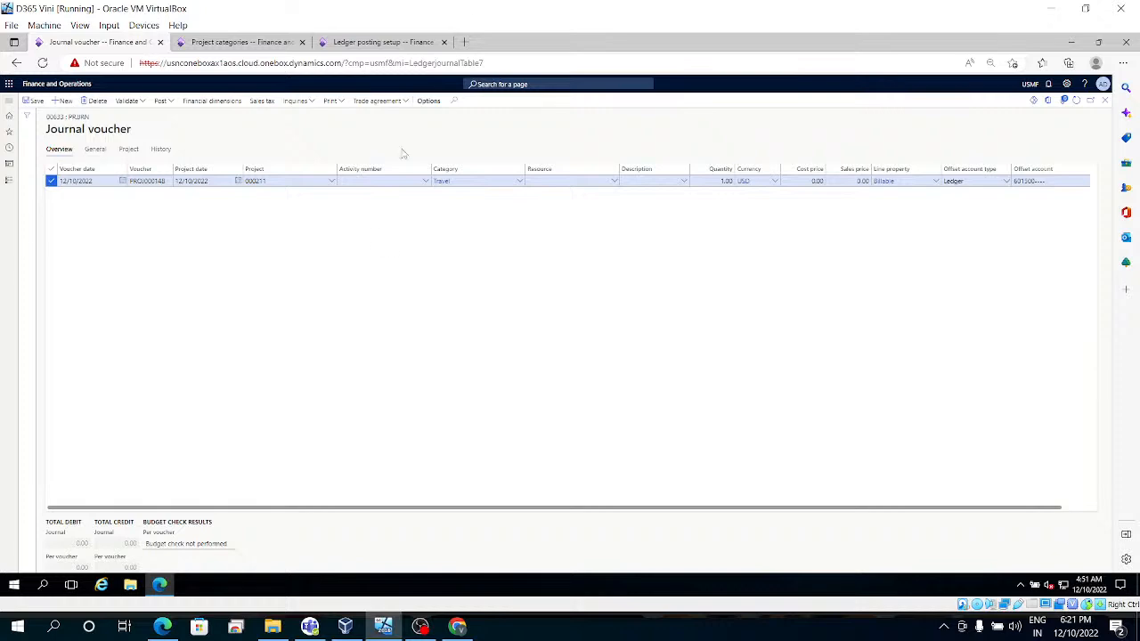
Step: Open a new browser tab
left_click(466, 43)
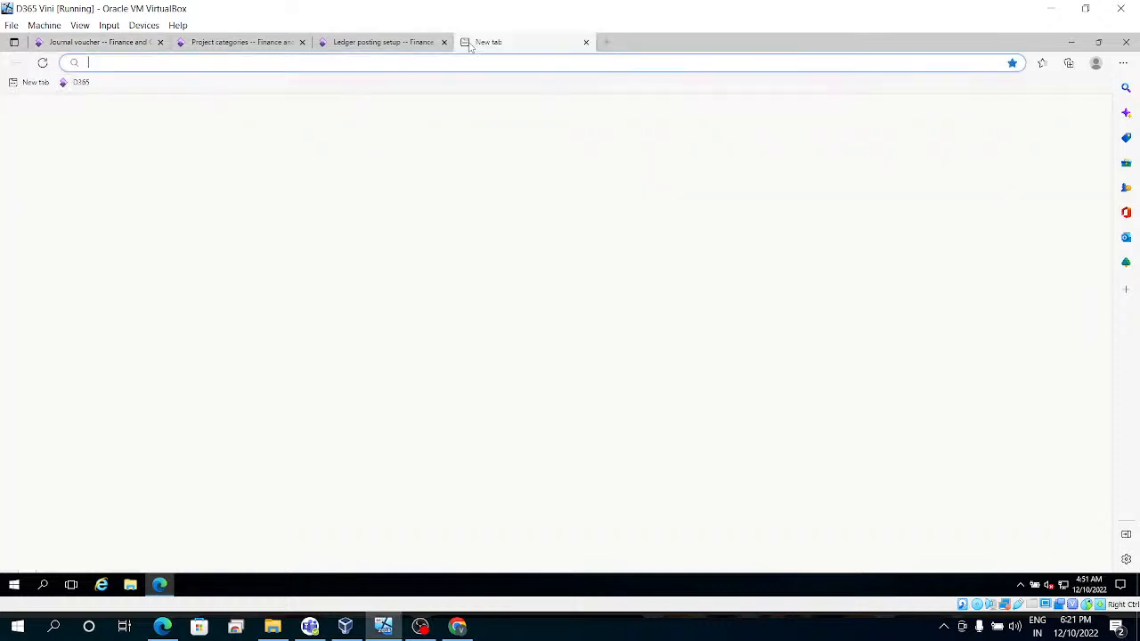
type("google")
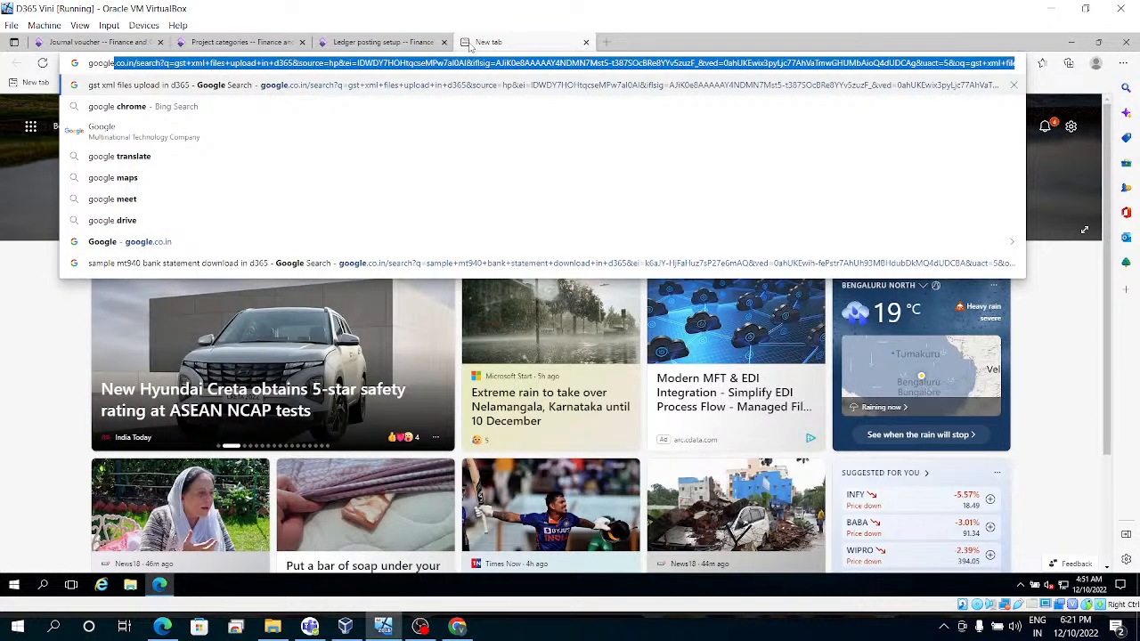
key("BackSpace")
key("BackSpace")
key("BackSpace")
key("BackSpace")
key("BackSpace")
key("BackSpace")
key("BackSpace")
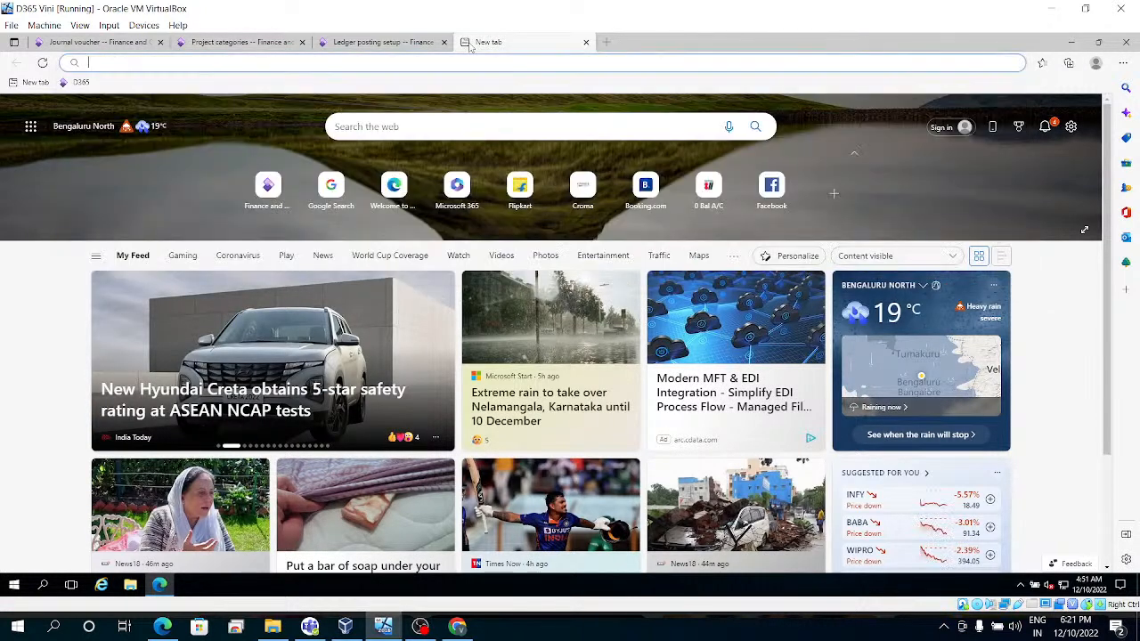
Step: Open Google Search from the new tab's saved site shortcuts
left_click(347, 187)
left_click(351, 180)
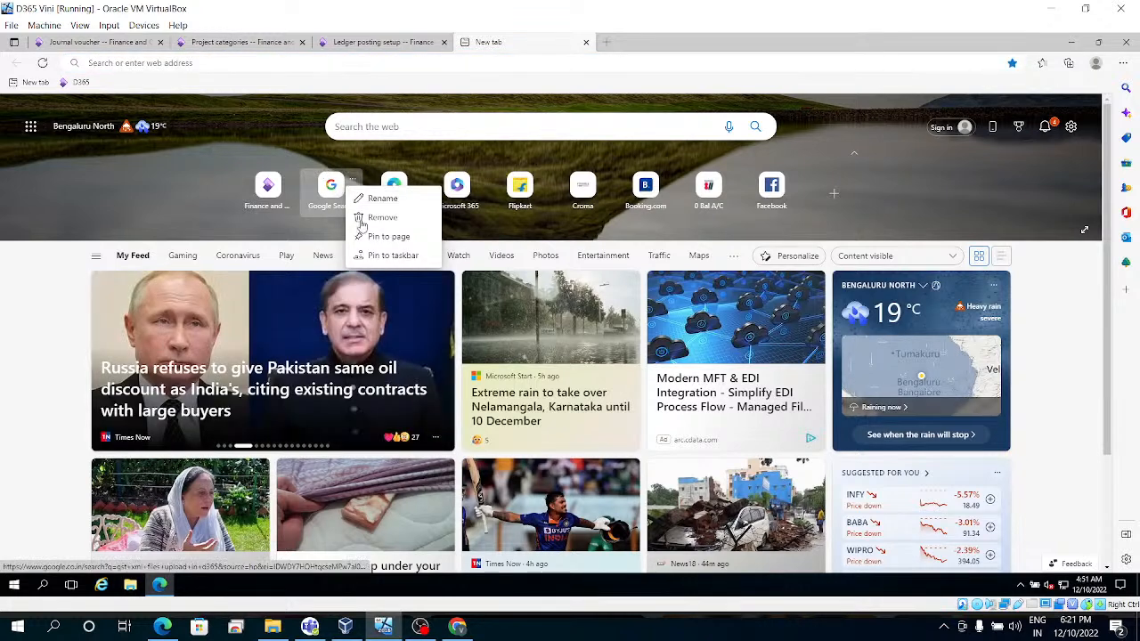
left_click(330, 204)
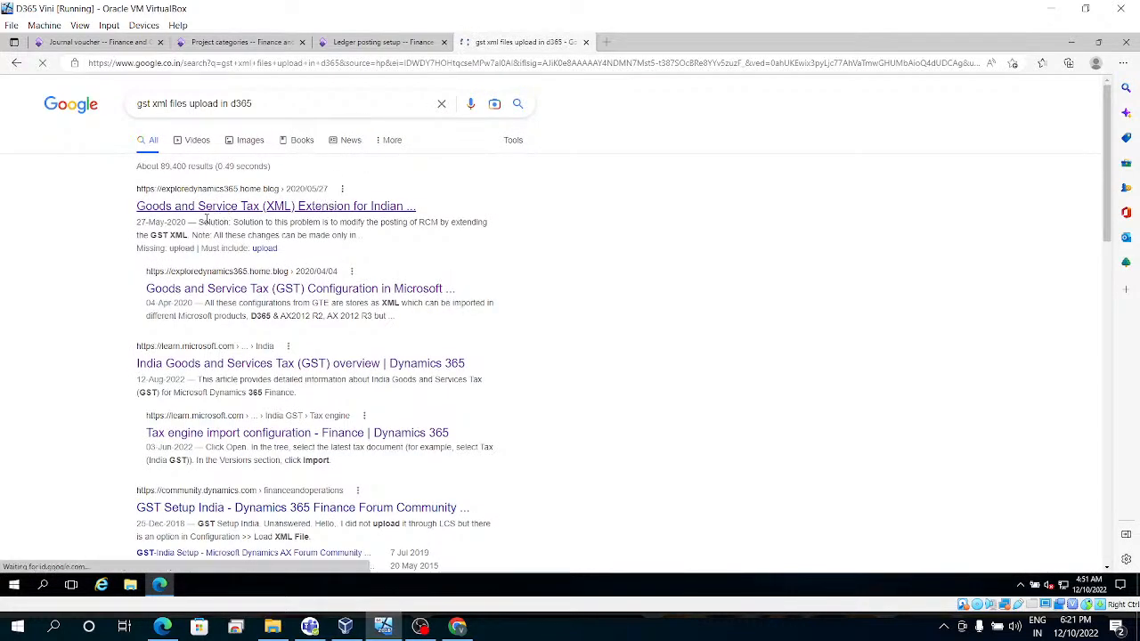
Step: Replace the old Google query and search for "Default offset account for expense journal in D365"
left_click(289, 109)
key("BackSpace")
key("BackSpace")
key("BackSpace")
key("BackSpace")
key("BackSpace")
key("BackSpace")
key("BackSpace")
key("BackSpace")
key("BackSpace")
key("BackSpace")
key("BackSpace")
key("BackSpace")
key("BackSpace")
key("BackSpace")
key("BackSpace")
key("BackSpace")
key("BackSpace")
key("BackSpace")
key("BackSpace")
key("BackSpace")
key("BackSpace")
key("BackSpace")
key("BackSpace")
key("BackSpace")
key("BackSpace")
key("BackSpace")
key("BackSpace")
key("BackSpace")
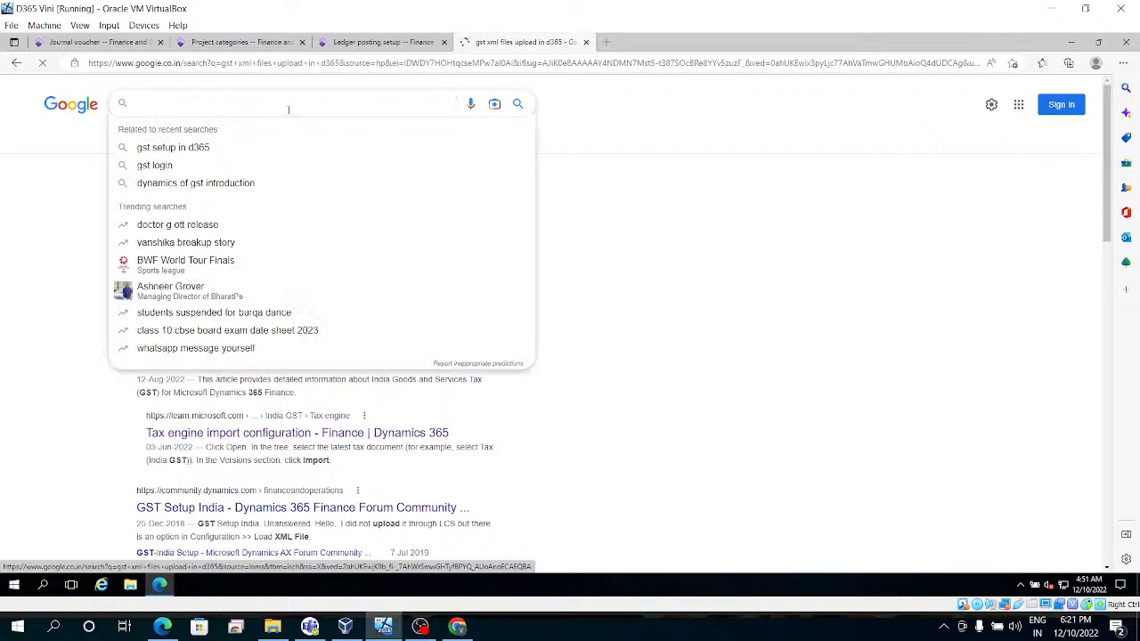
type("offset")
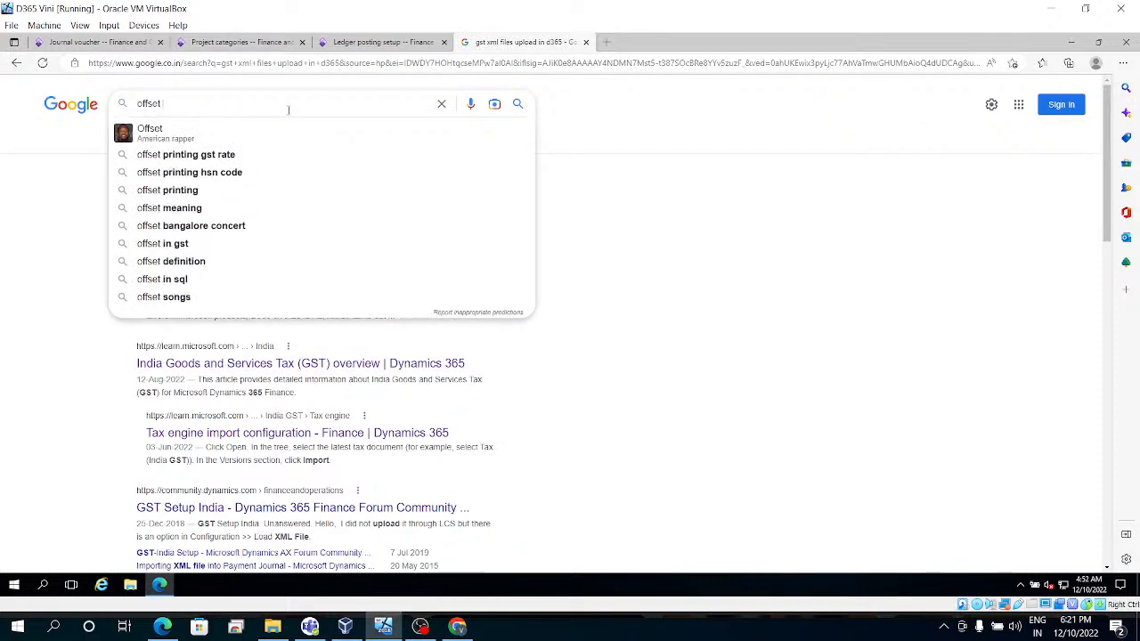
type(" account for o")
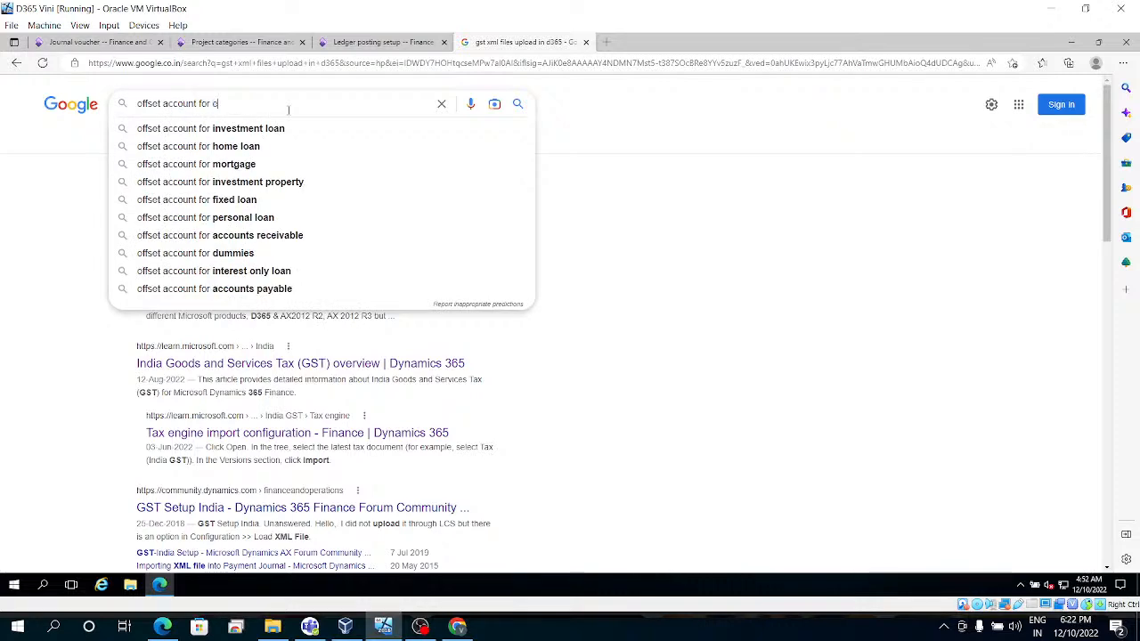
key("BackSpace")
type("exp")
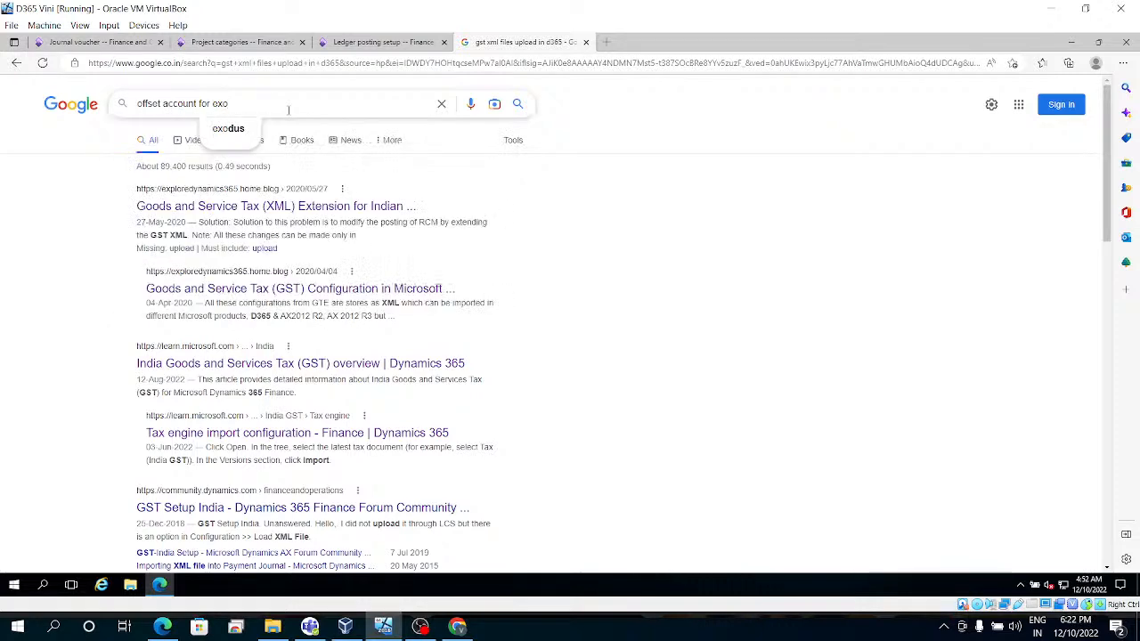
type("ense")
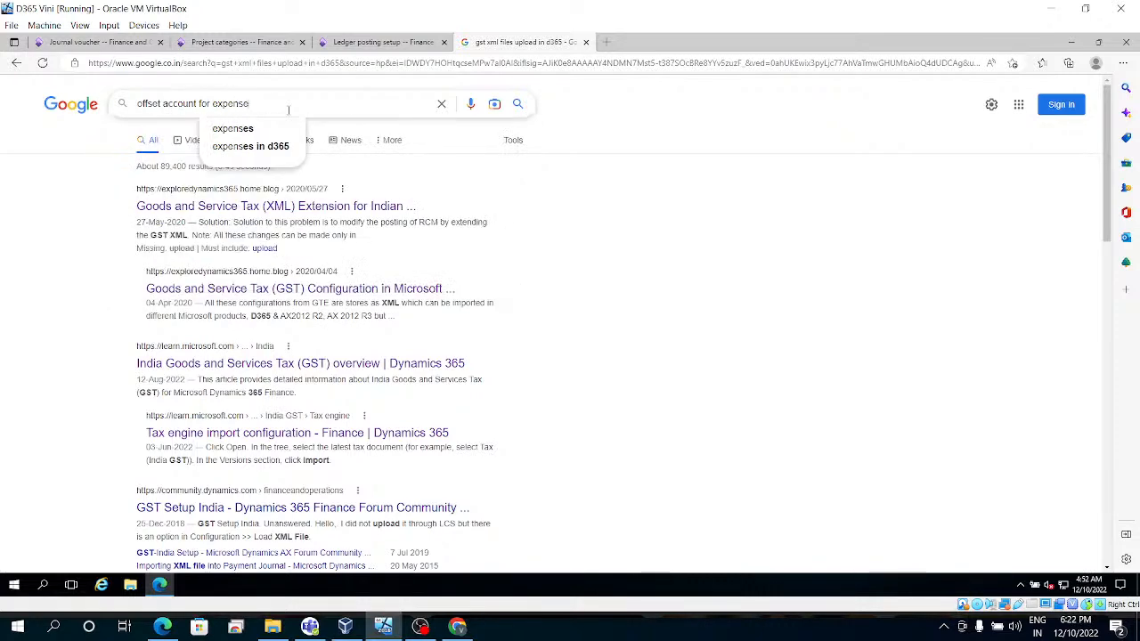
type(" journal ")
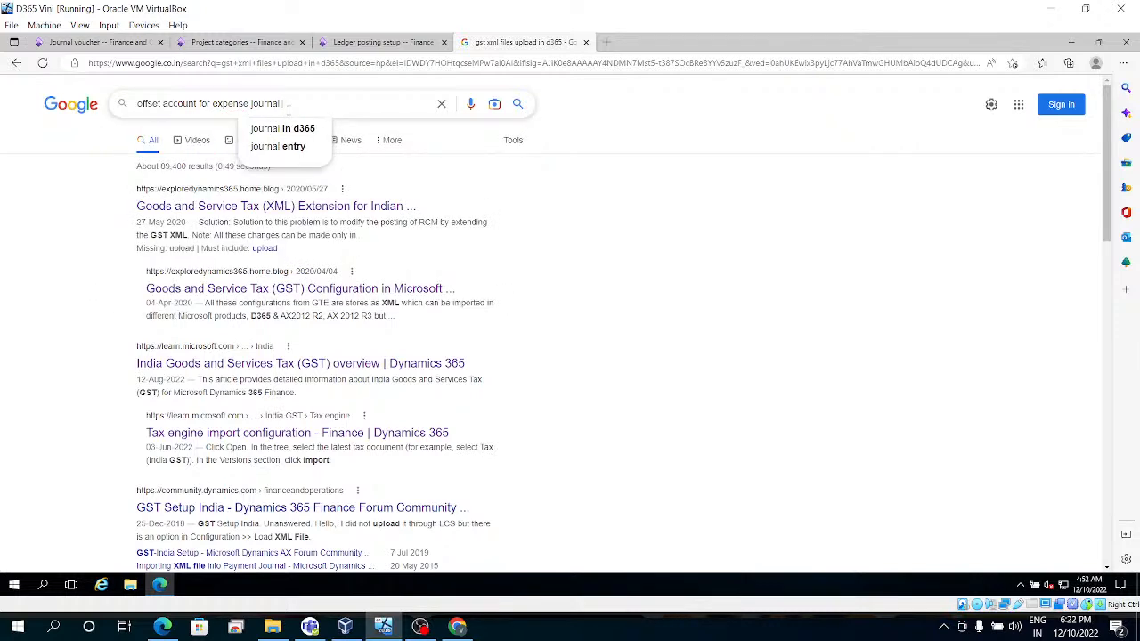
type("in D365")
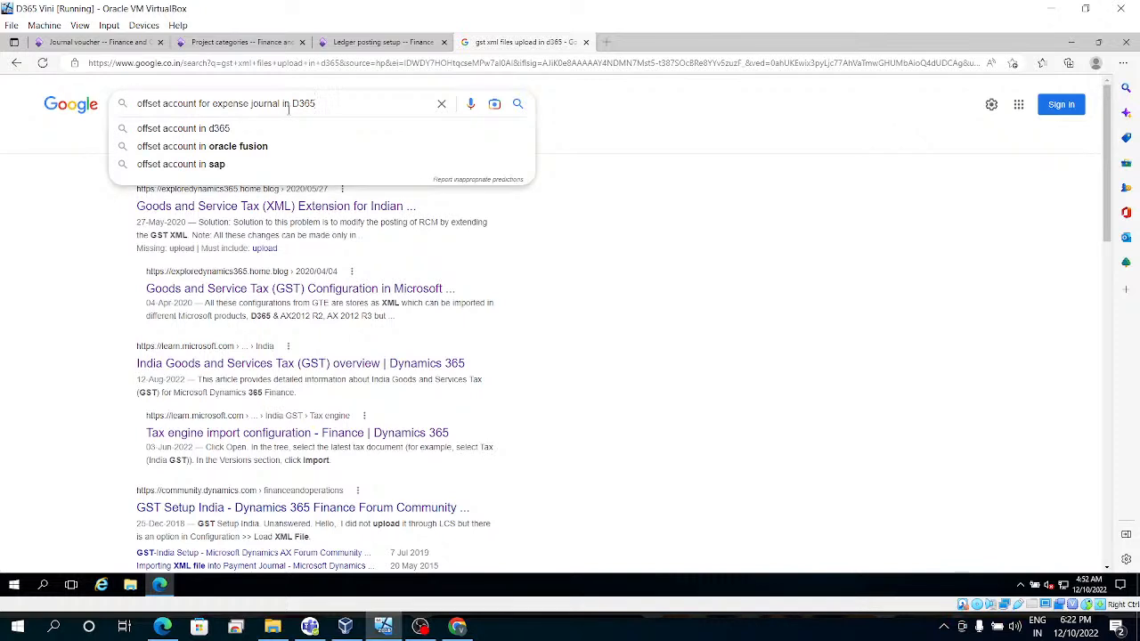
key("Home")
type("Dofar")
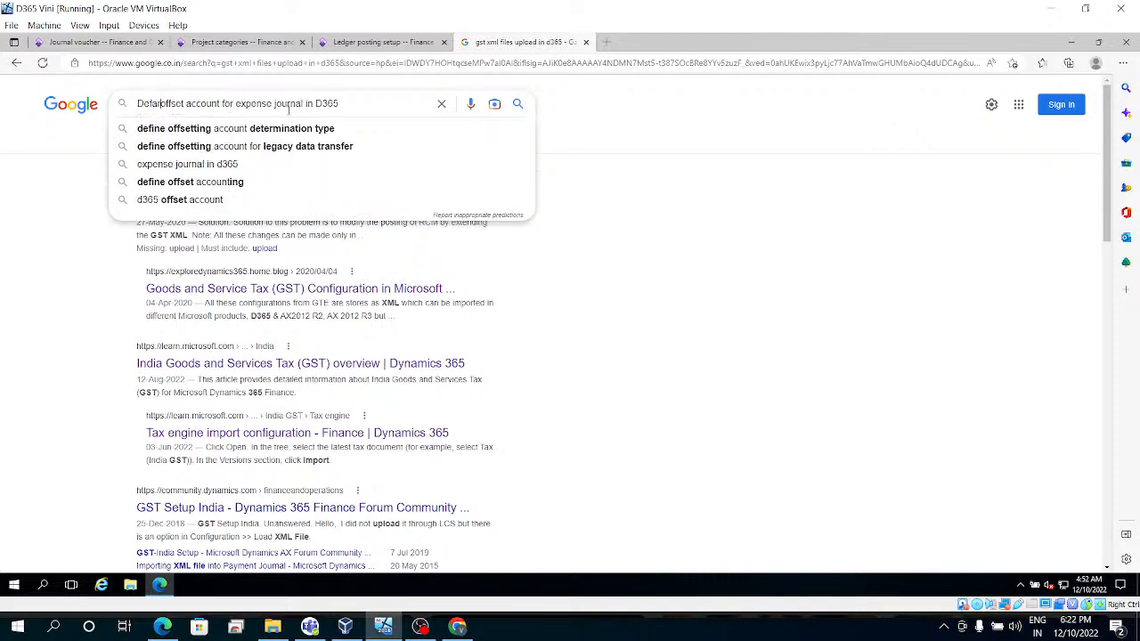
key("BackSpace")
key("BackSpace")
key("BackSpace")
key("BackSpace")
type("efault")
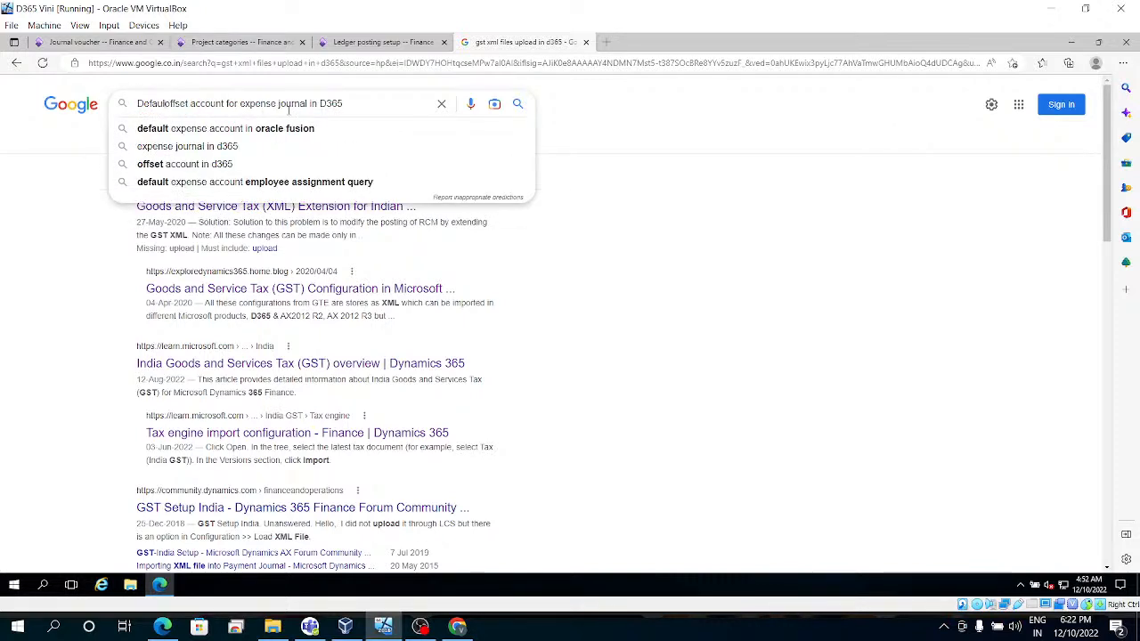
key("Return")
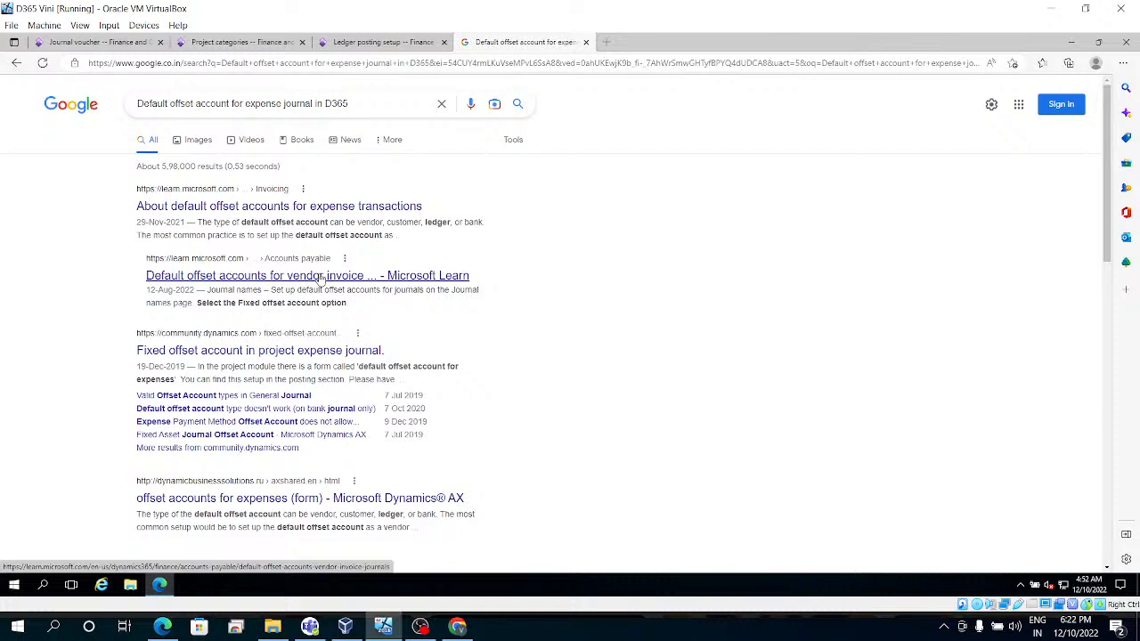
Step: Open the forum thread "Fixed offset account in project expense journal" and read the question and its verified reply
left_click(287, 351)
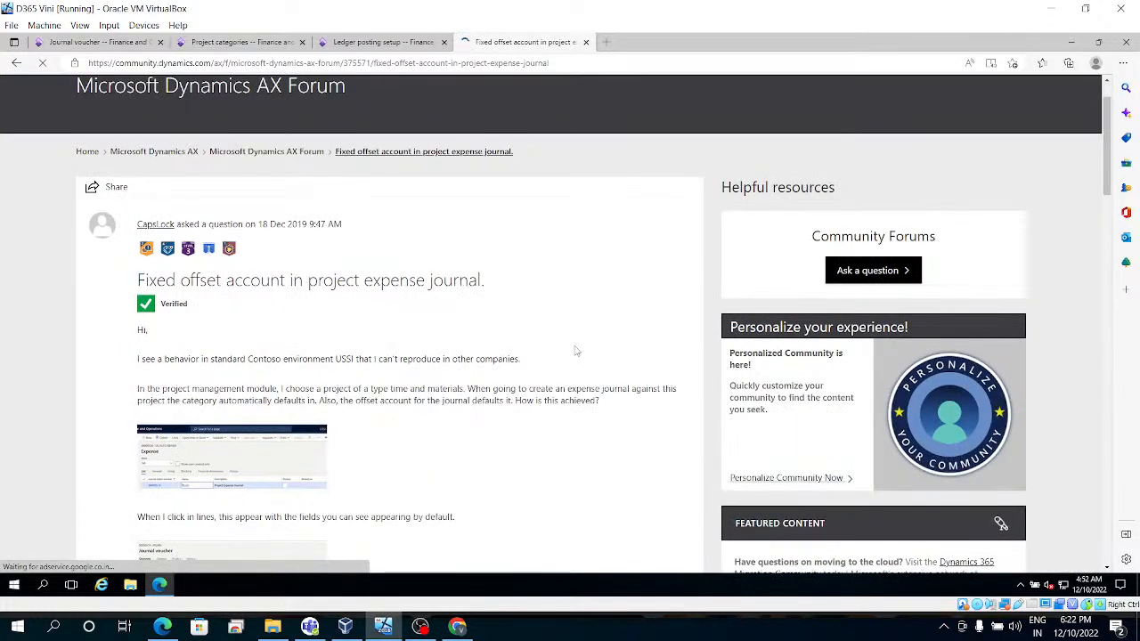
scroll(575, 351, "down", 1)
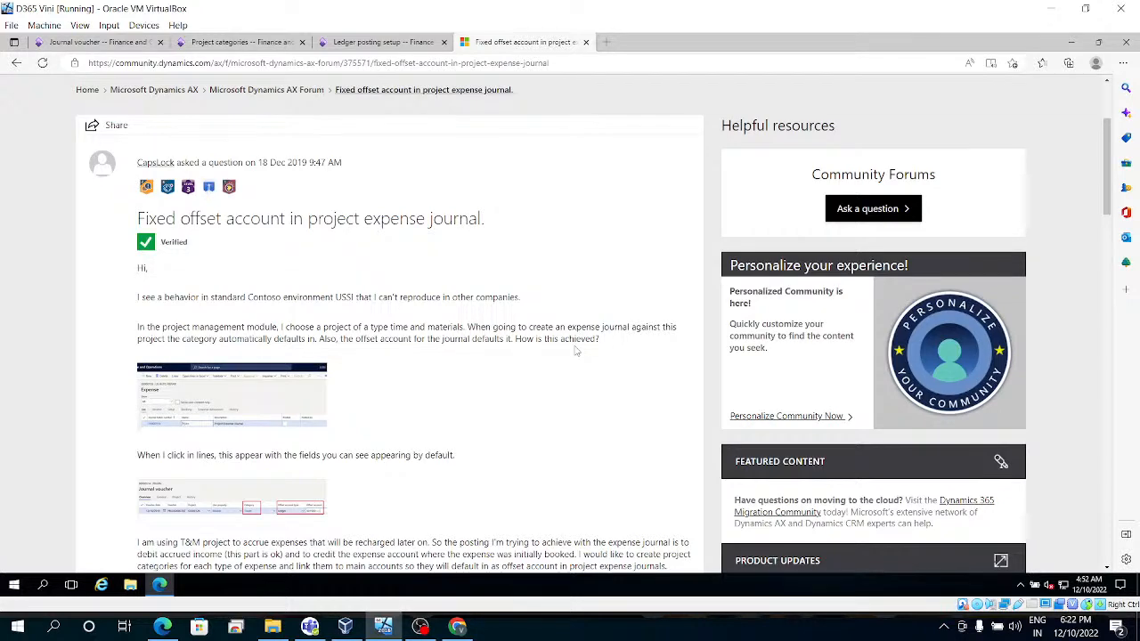
scroll(576, 351, "down", 1)
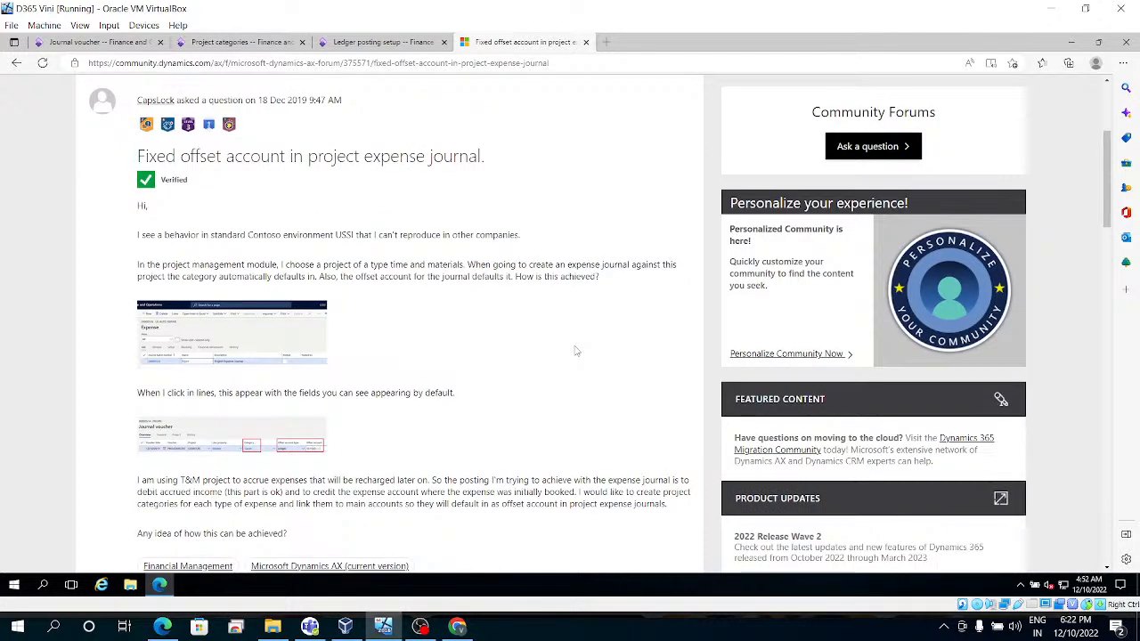
scroll(575, 351, "down", 1)
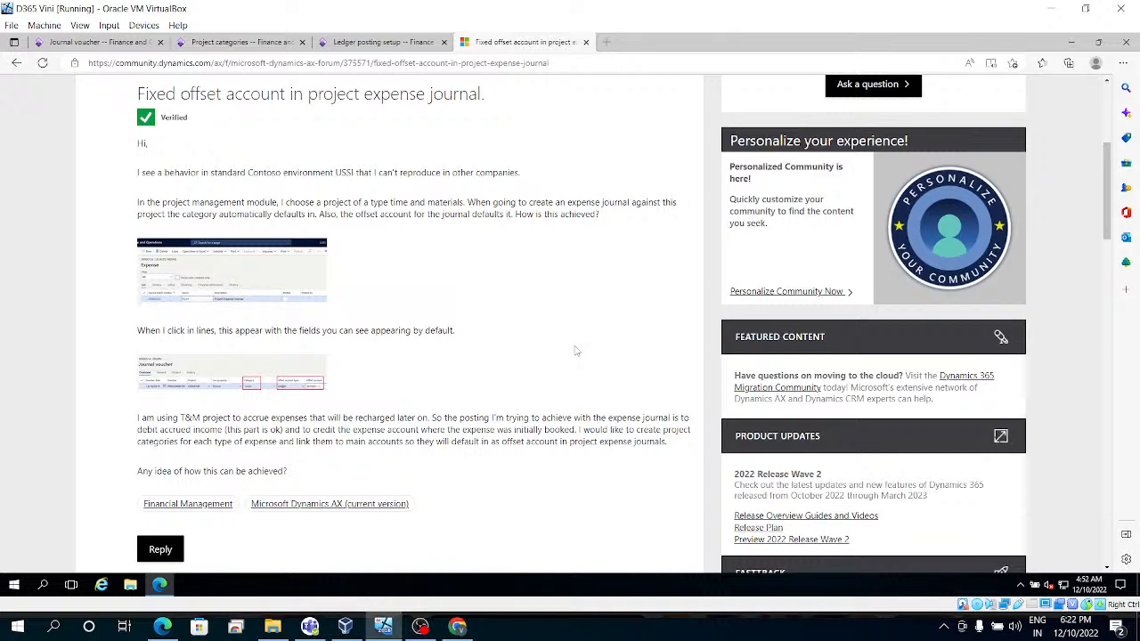
scroll(575, 351, "down", 2)
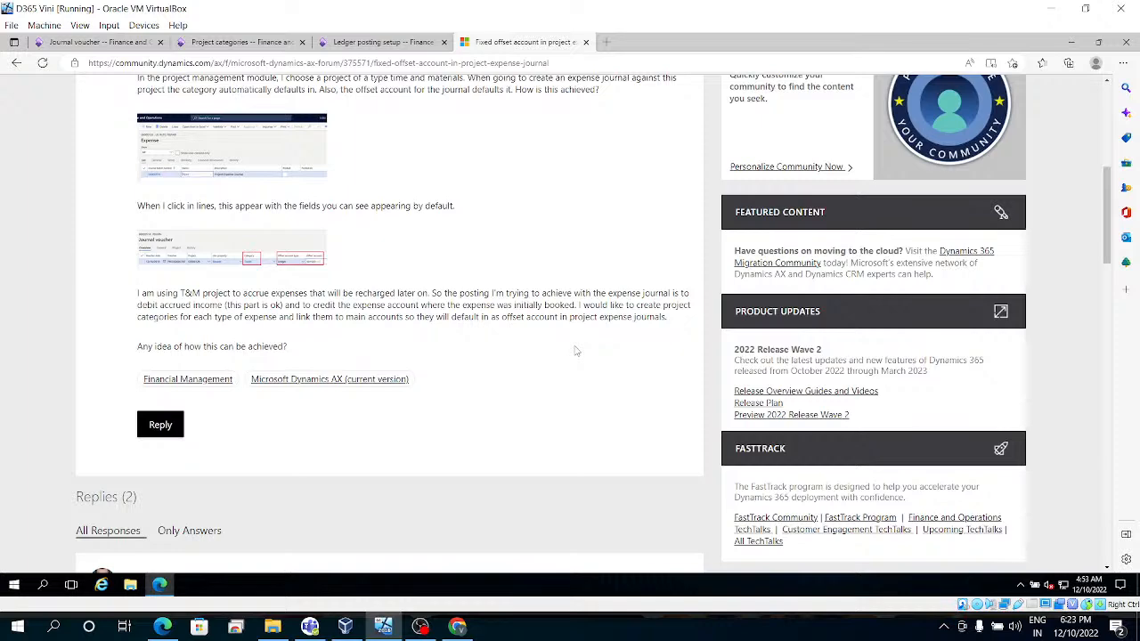
scroll(575, 351, "down", 1)
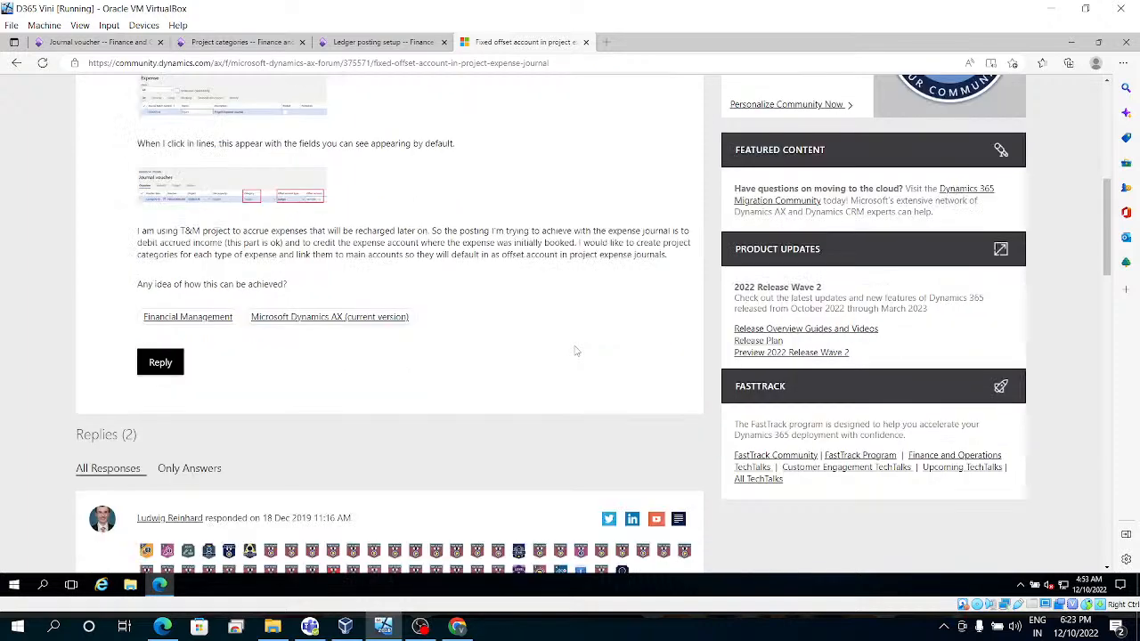
scroll(575, 350, "down", 5)
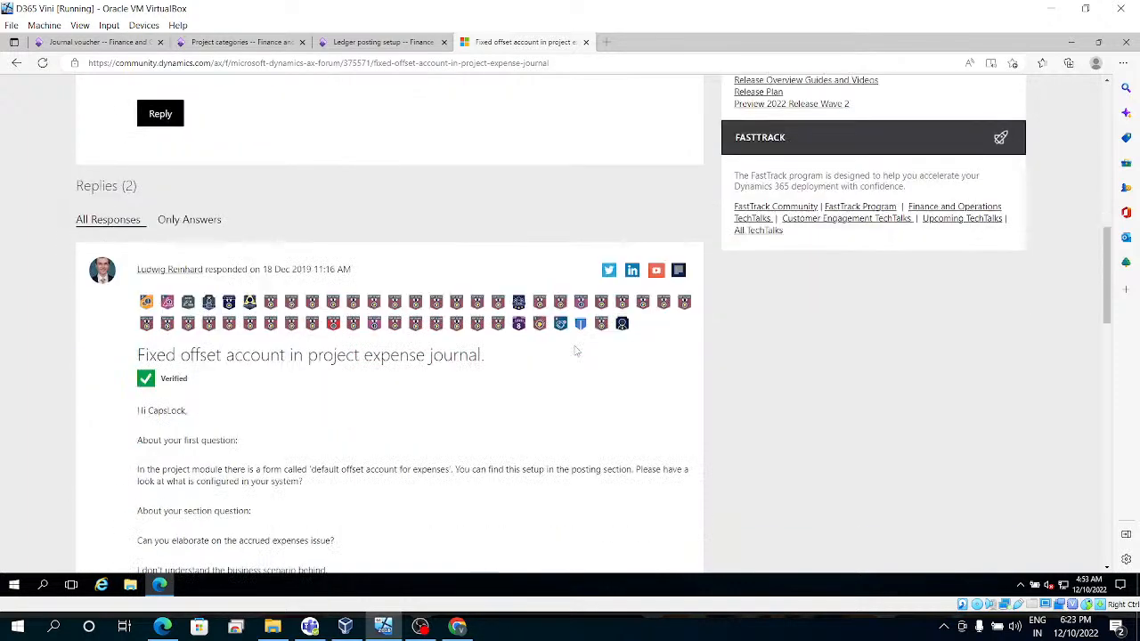
scroll(576, 351, "down", 1)
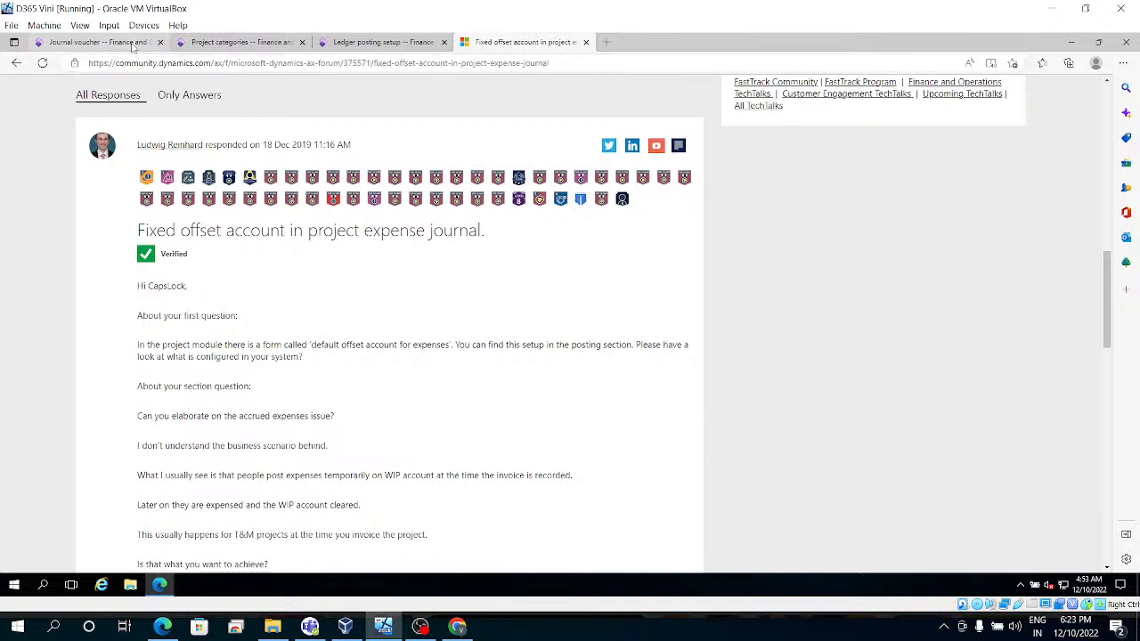
Step: Open the project module's default offset accounts for expenses, set the Travel category's offset account to 601501, and save
left_click(224, 47)
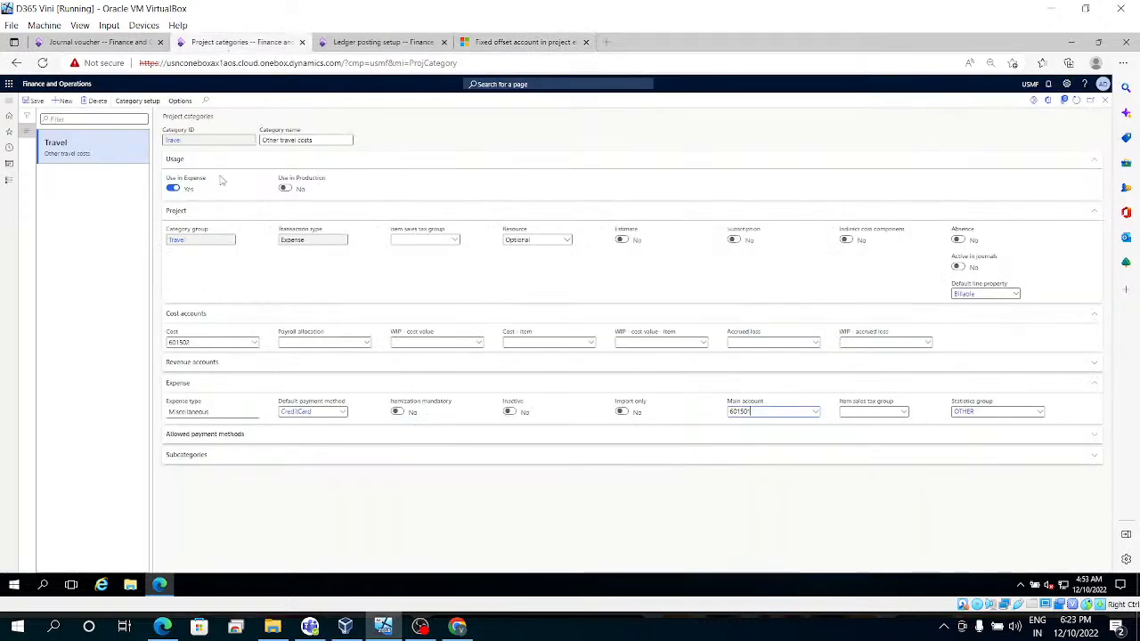
left_click(9, 180)
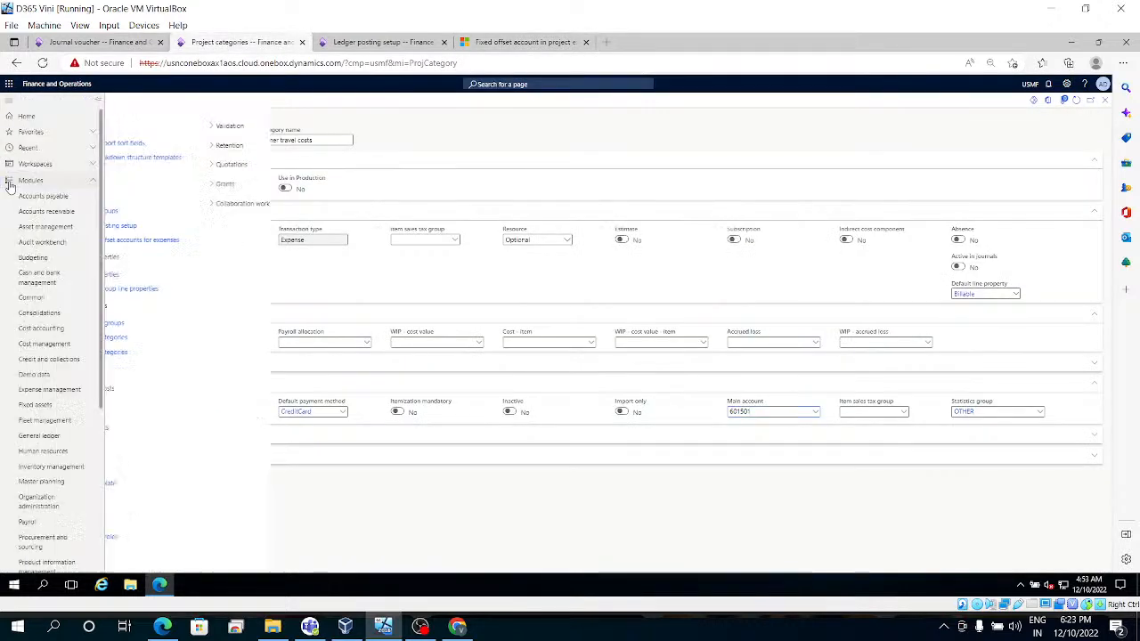
left_click(331, 245)
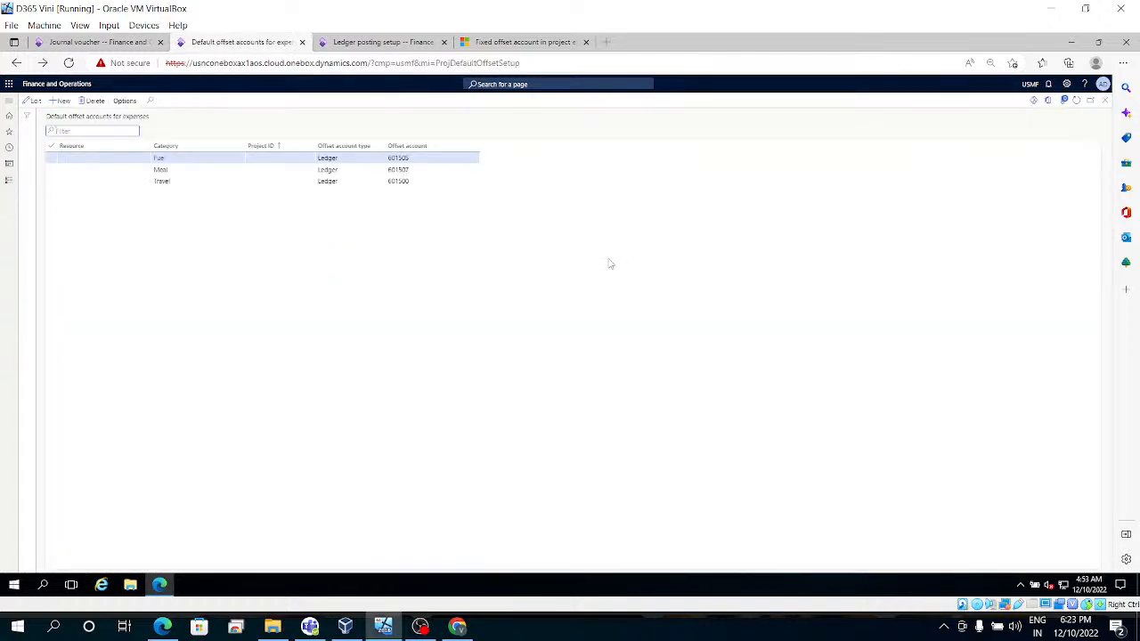
left_click(415, 181)
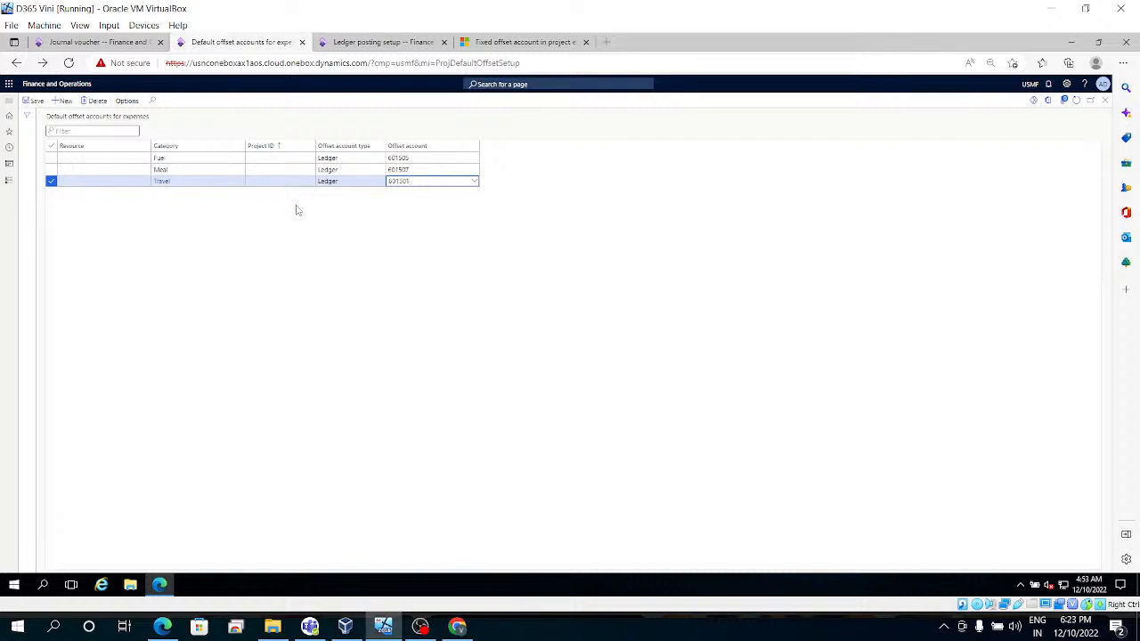
left_click(36, 103)
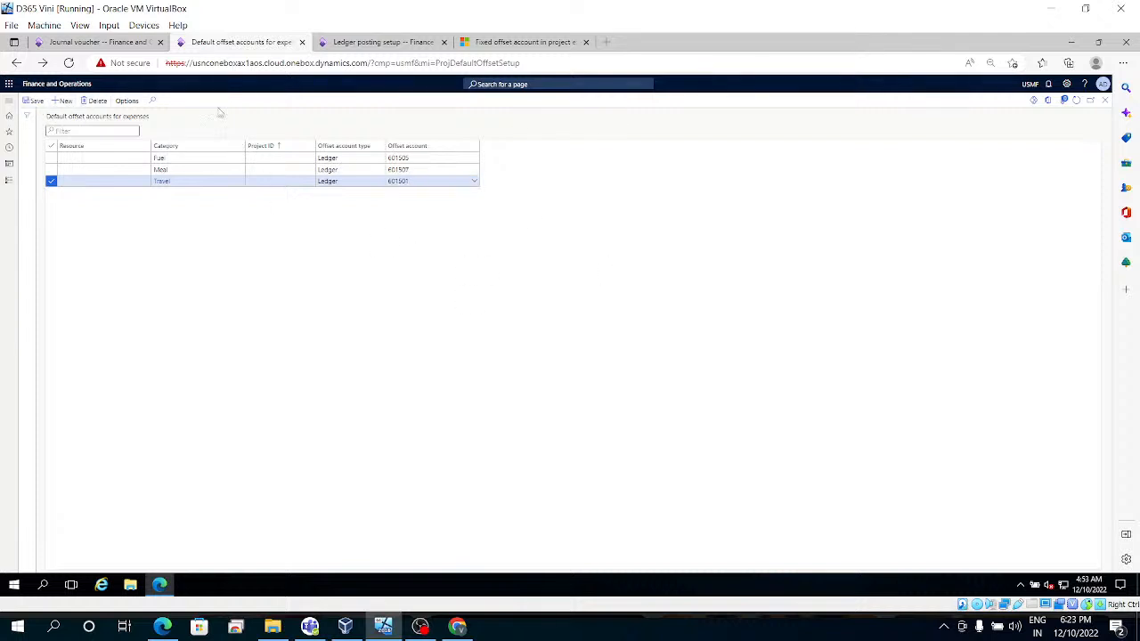
Step: Return to the expense journal's lines and delete the existing Travel line so a fresh line replaces it
left_click(113, 46)
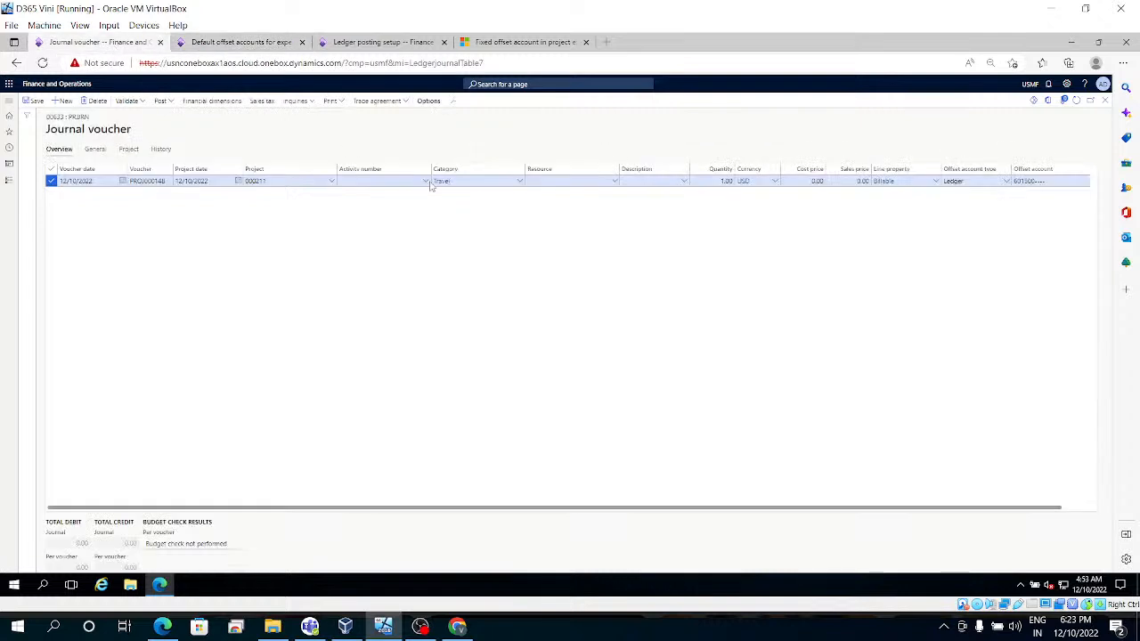
left_click(1106, 102)
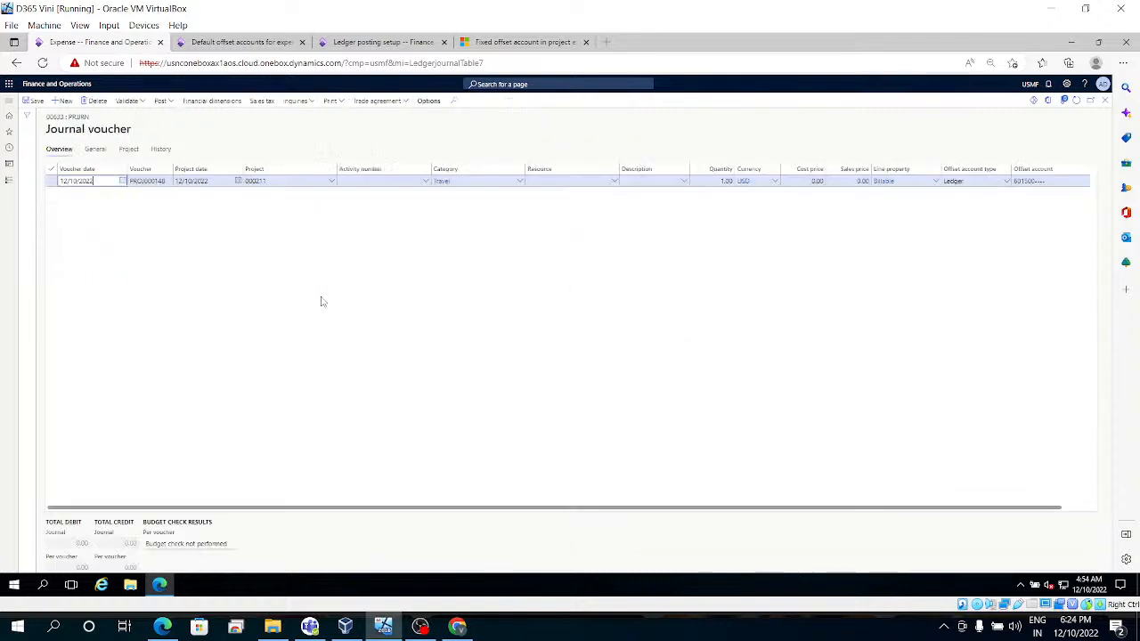
left_click(90, 99)
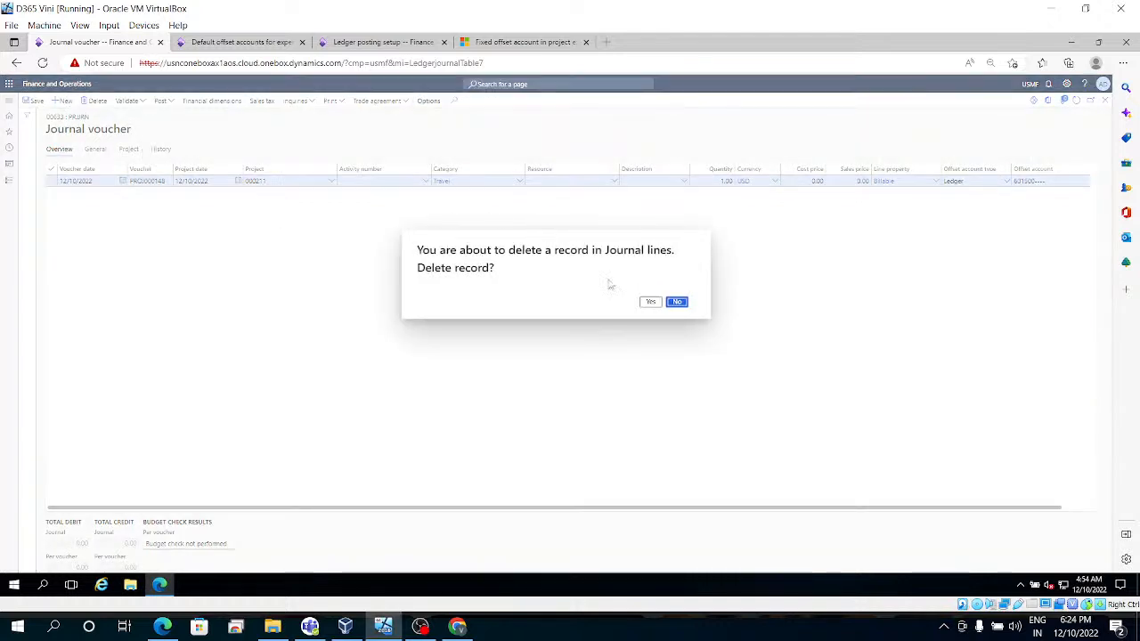
left_click(649, 305)
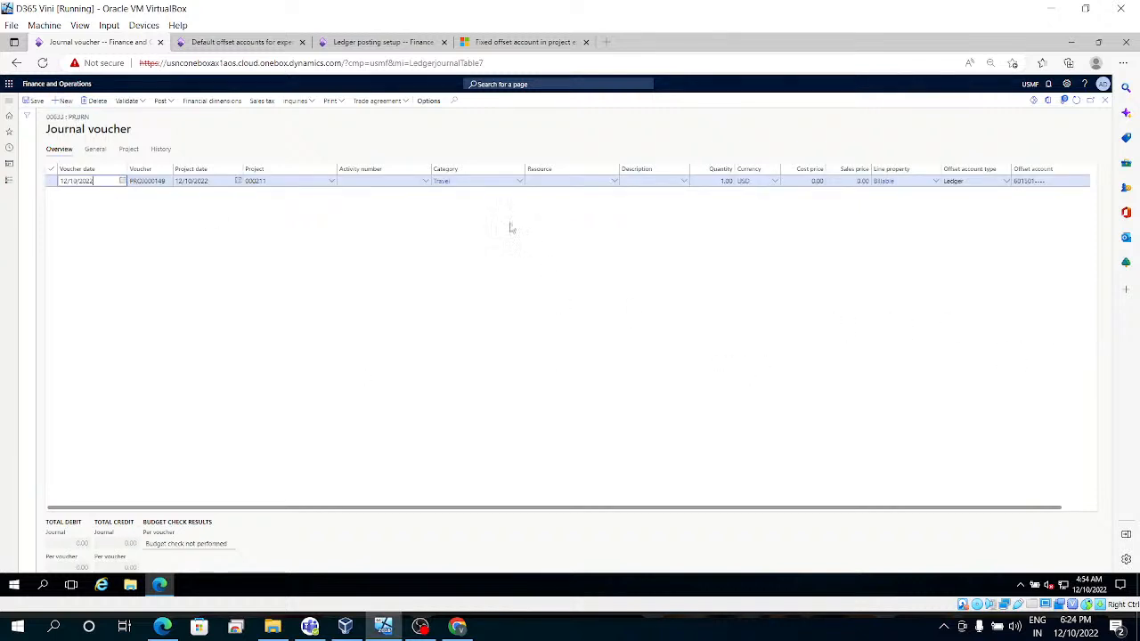
Step: Set the Travel line's cost price to 1500 and post the expense journal
left_click(789, 179)
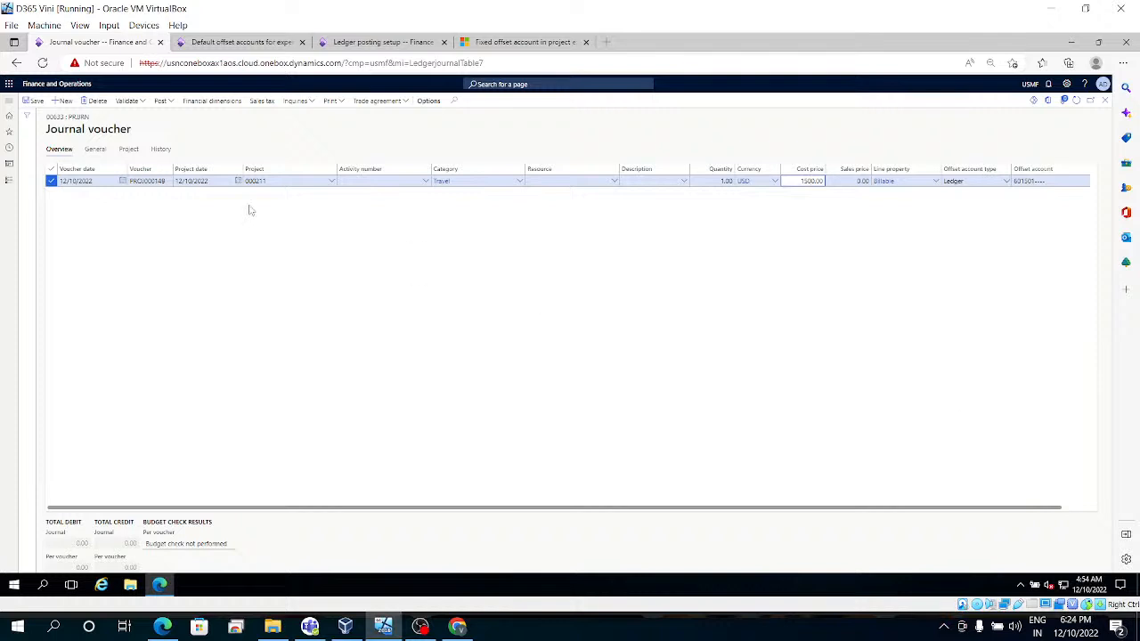
left_click(162, 102)
left_click(171, 104)
left_click(174, 115)
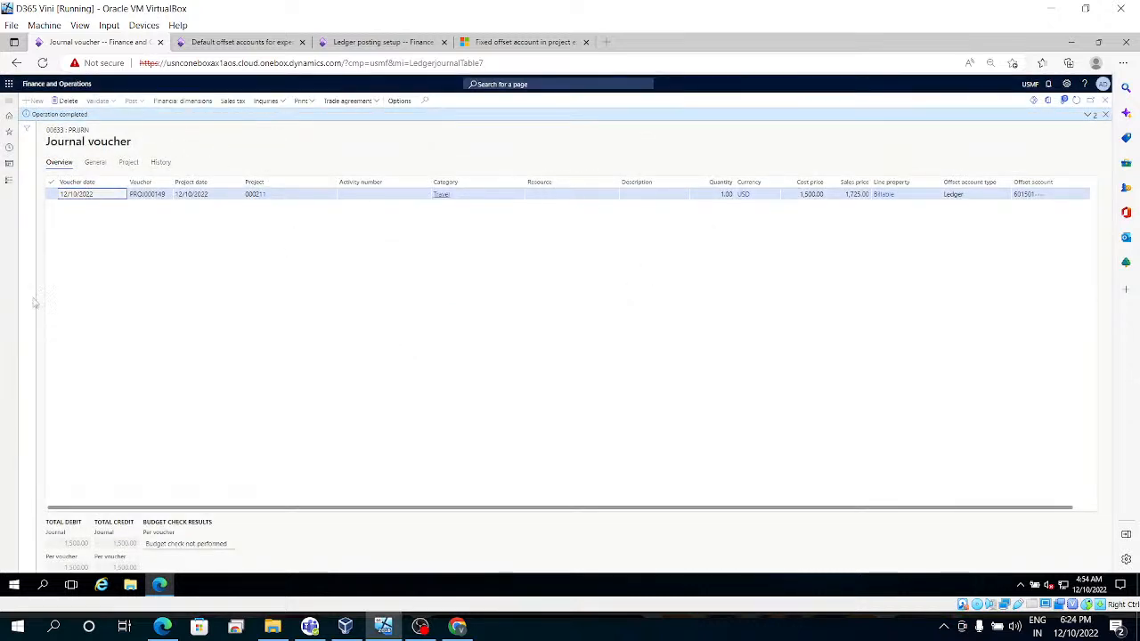
Step: Close the posted expense journal and open the posted transactions of the Basic cost price project
left_click(9, 179)
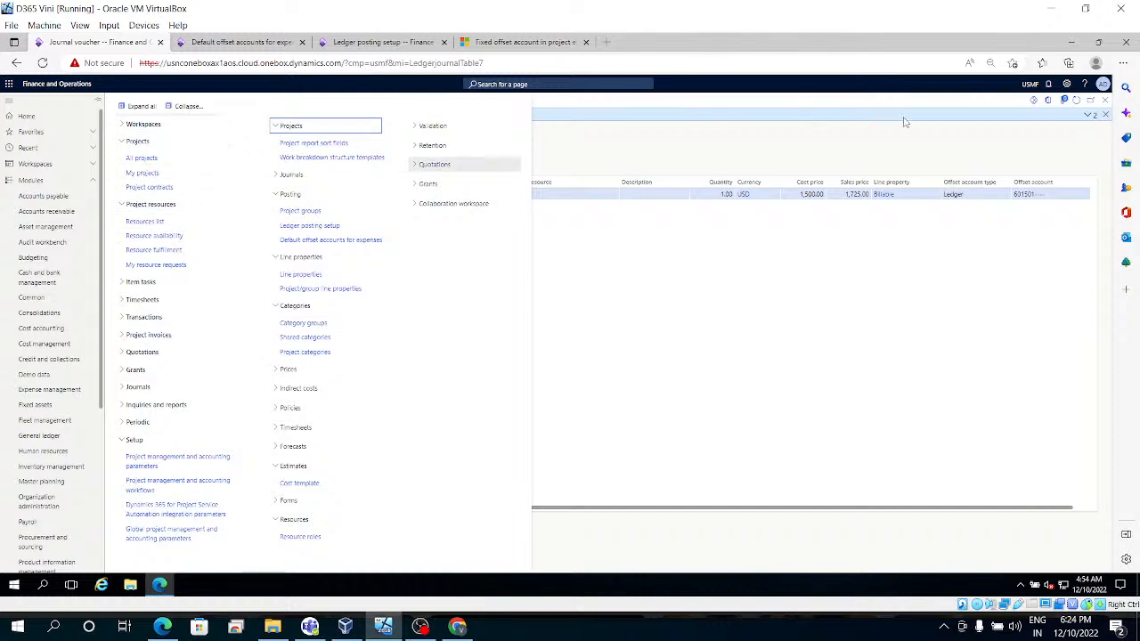
left_click(1103, 106)
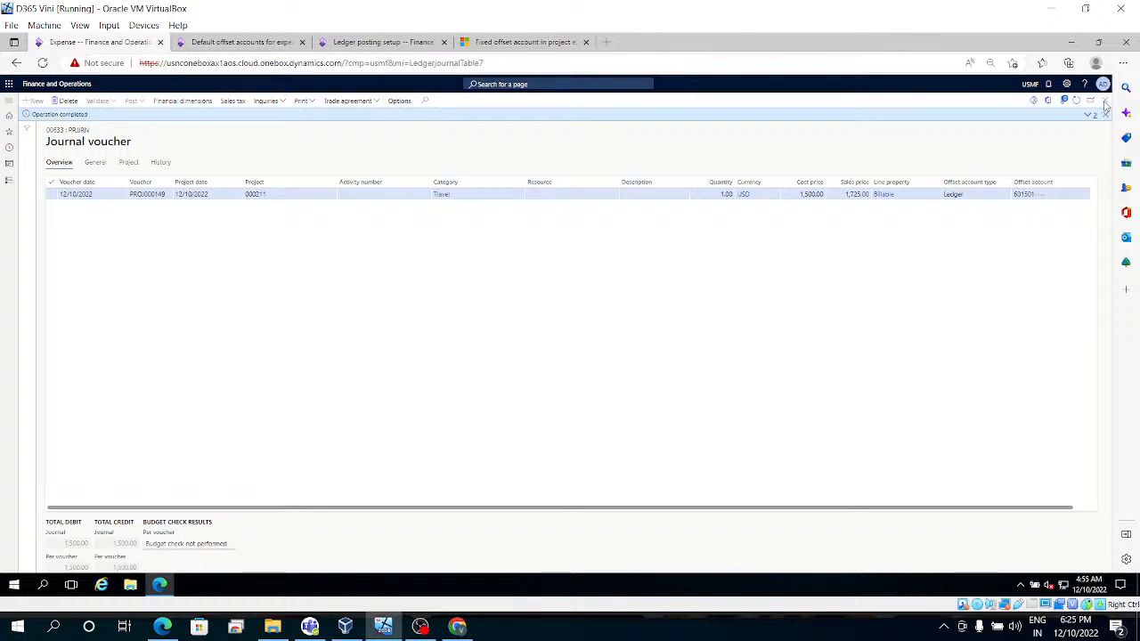
left_click(1105, 106)
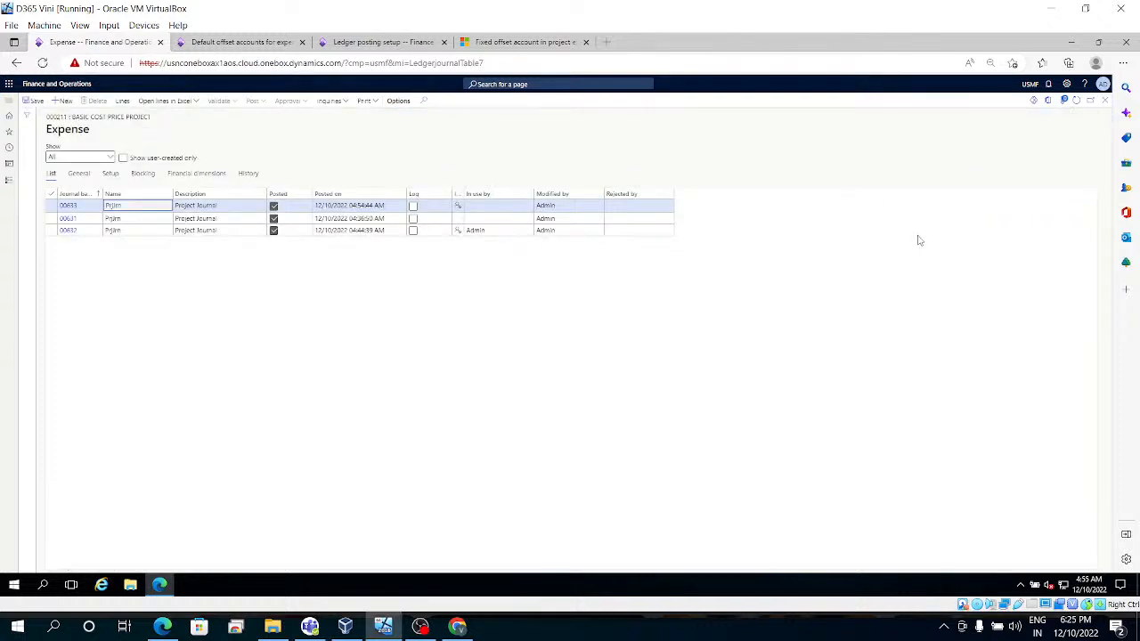
left_click(1105, 101)
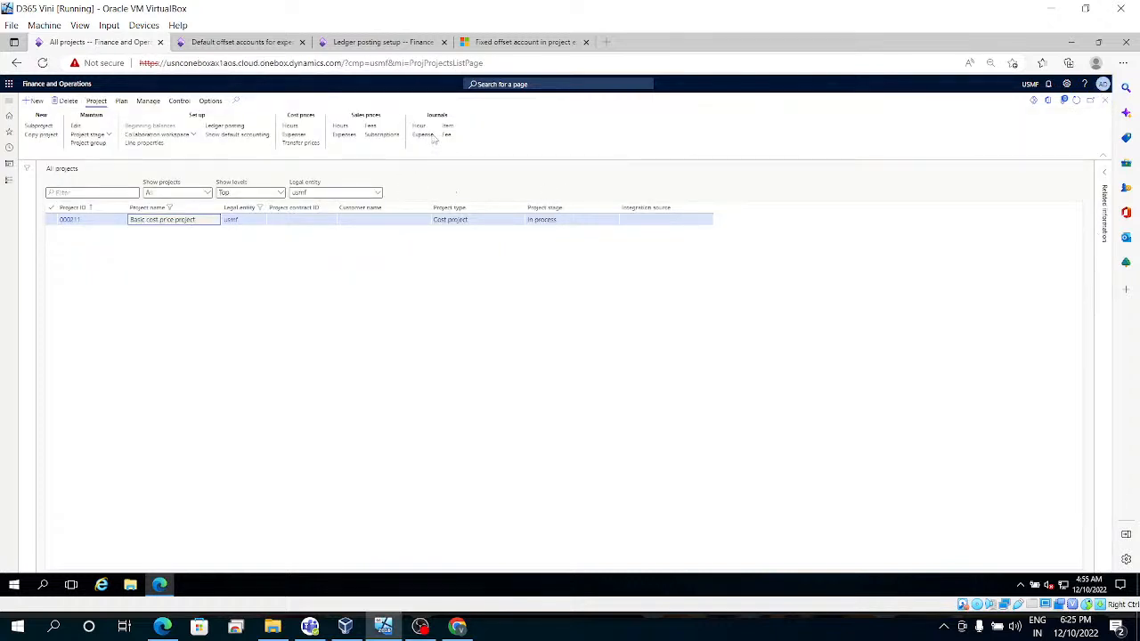
left_click(149, 101)
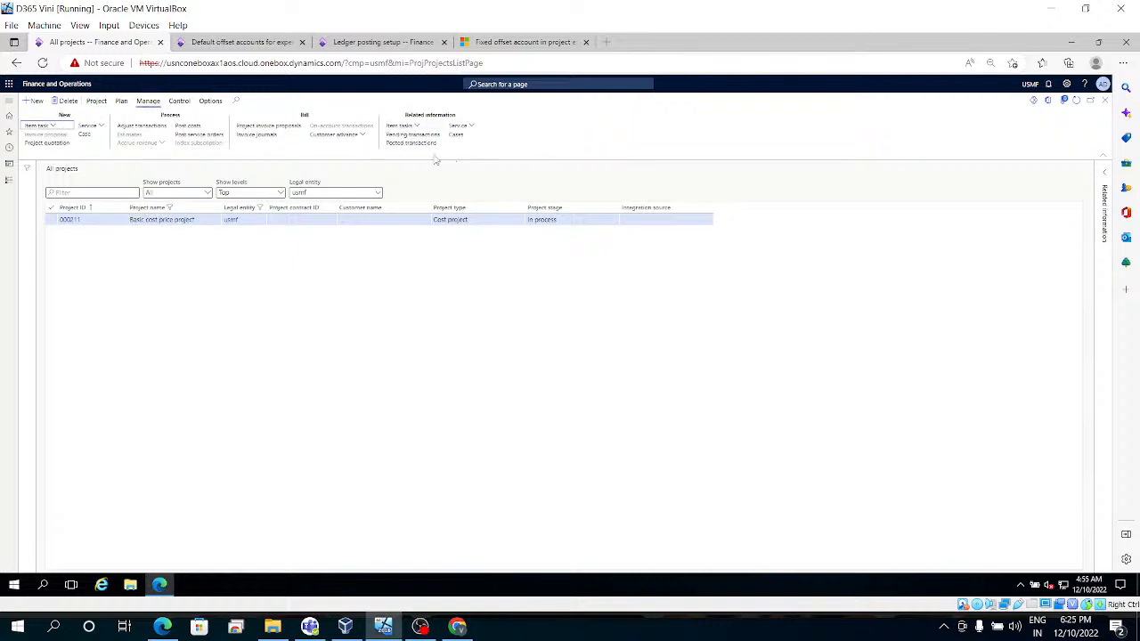
left_click(418, 144)
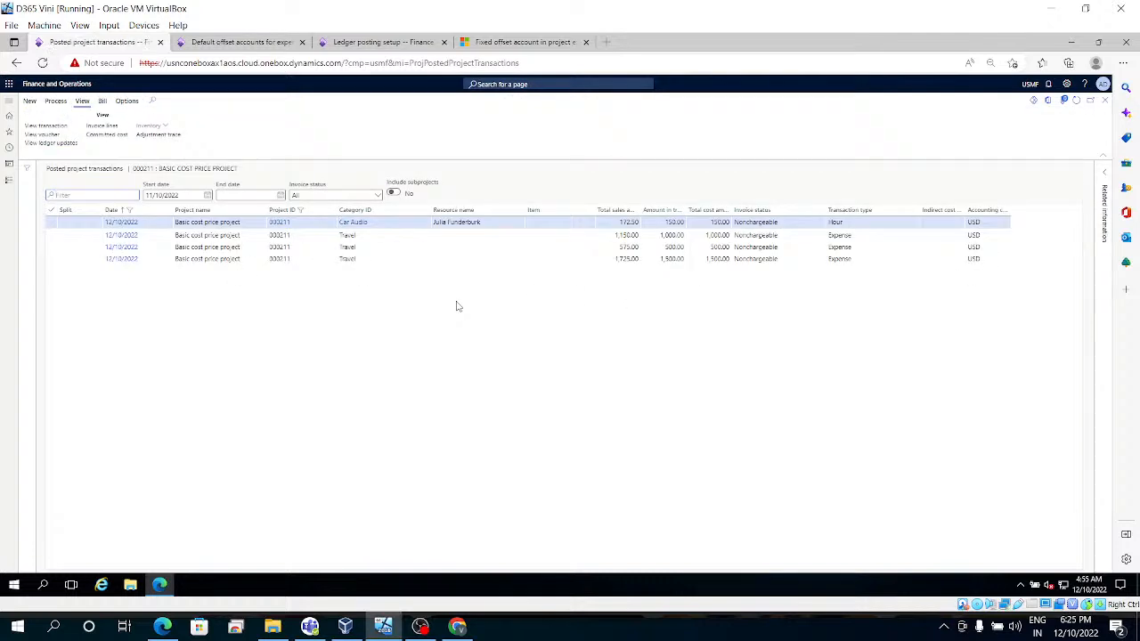
Step: Open the voucher of the last posted Travel expense transaction to examine its ledger accounts
left_click(385, 259)
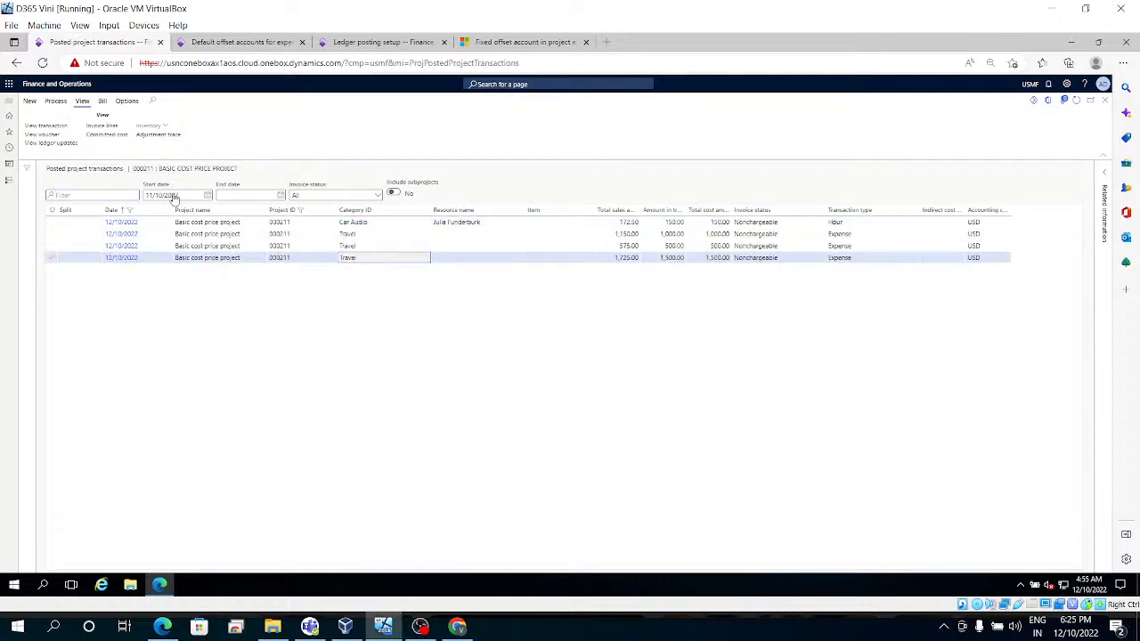
left_click(54, 136)
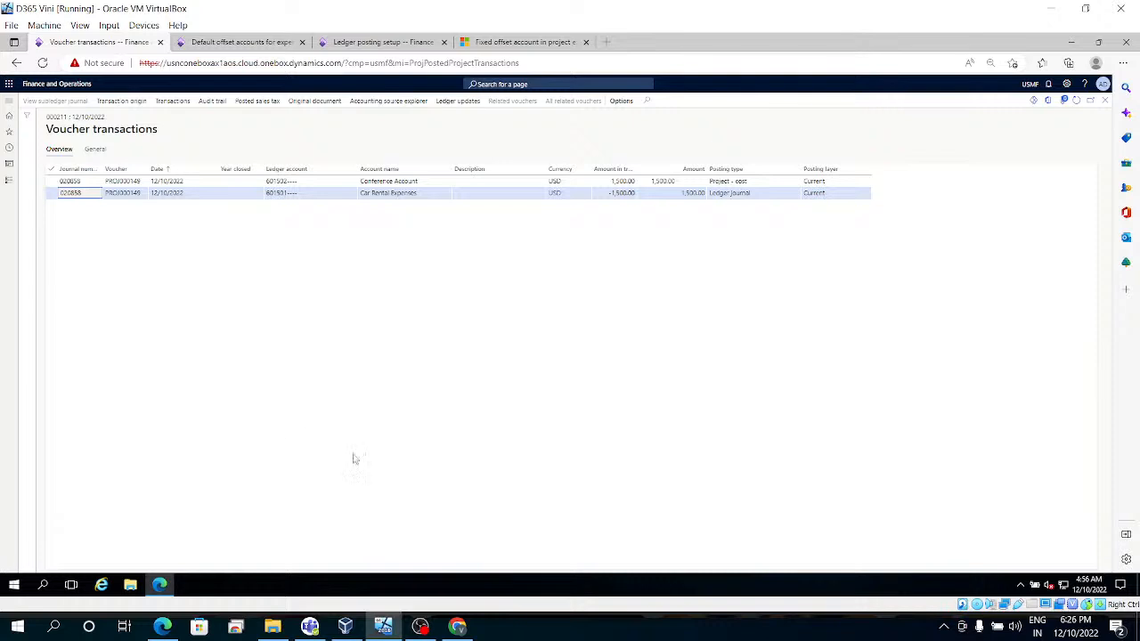
Step: Delete the Travel record from the default offset accounts for expenses and close that page
left_click(255, 47)
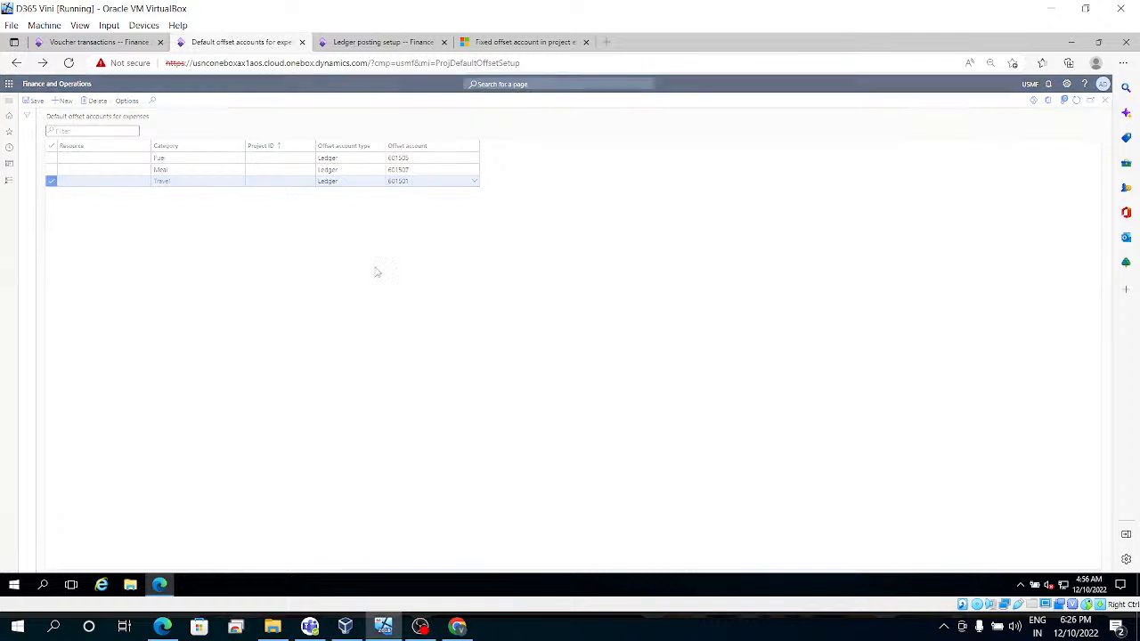
left_click(650, 303)
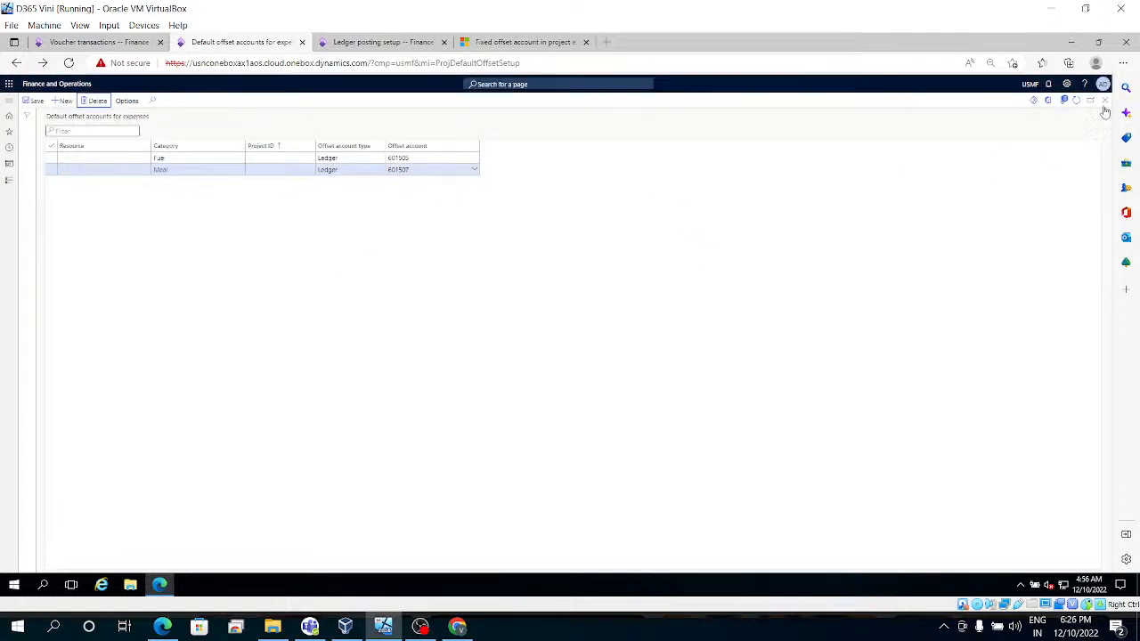
left_click(1104, 103)
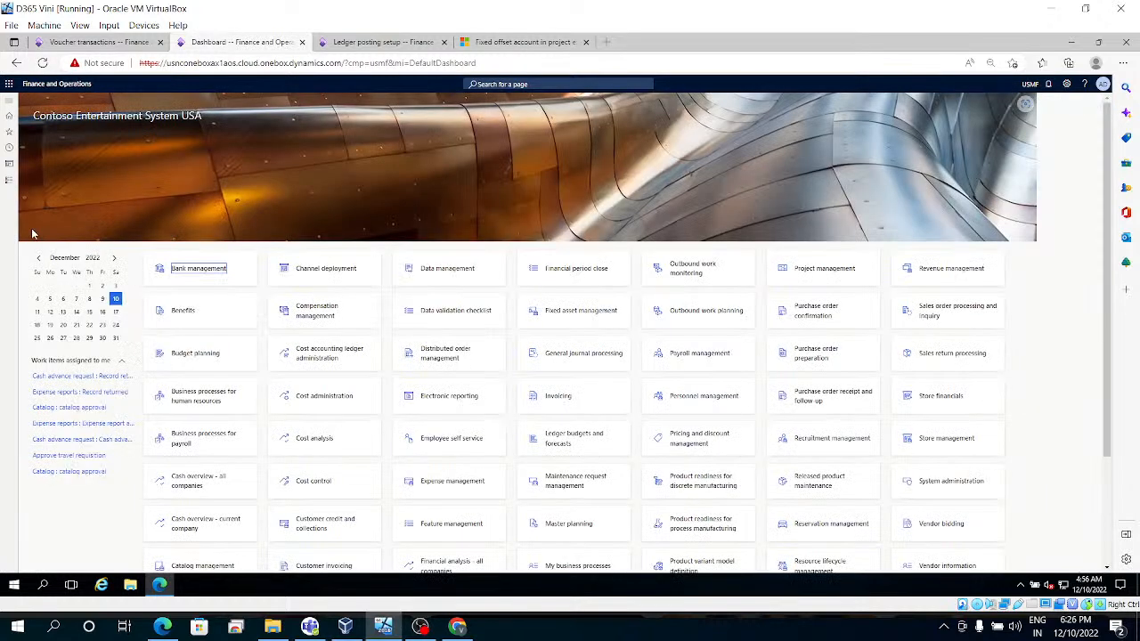
left_click(8, 182)
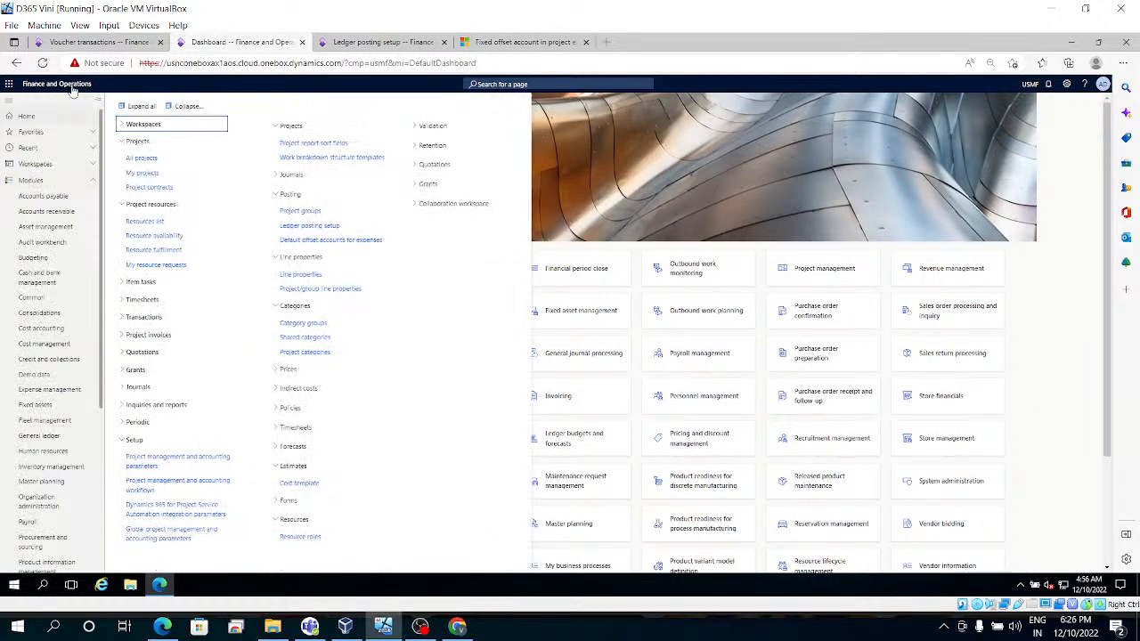
Step: Close the voucher and the posted project transactions to return to the list of all projects
left_click(85, 43)
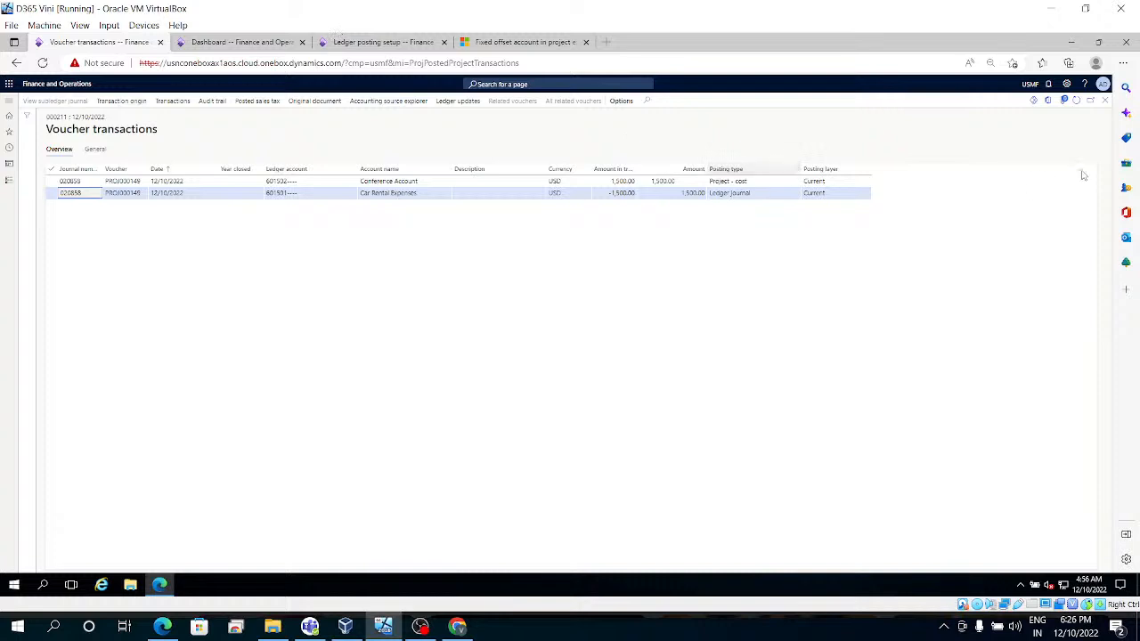
left_click(1105, 100)
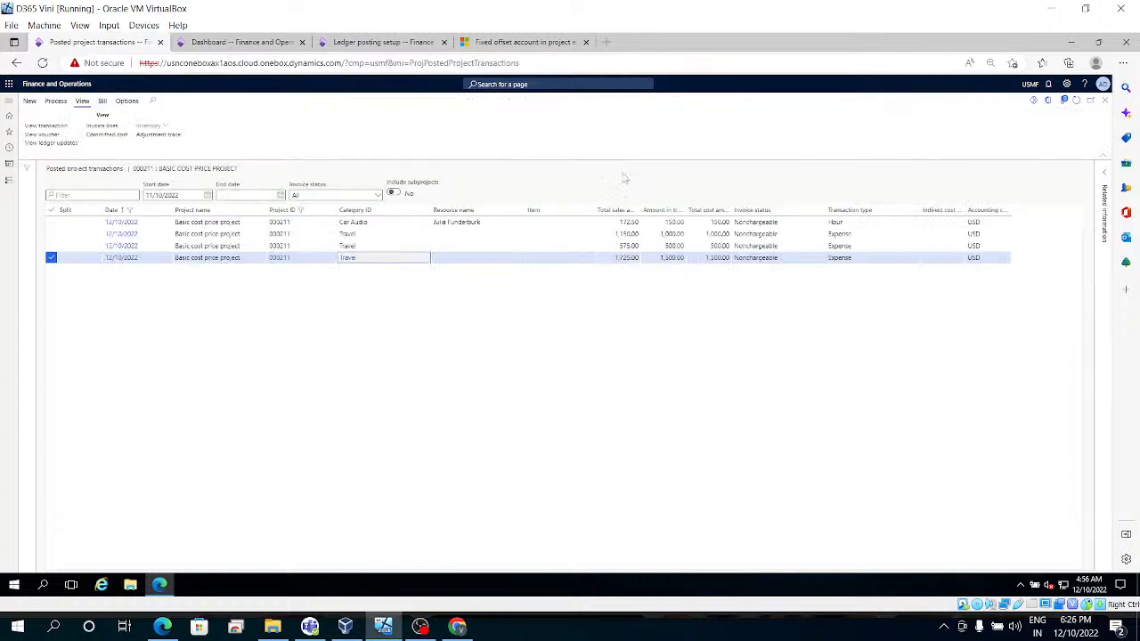
left_click(1104, 101)
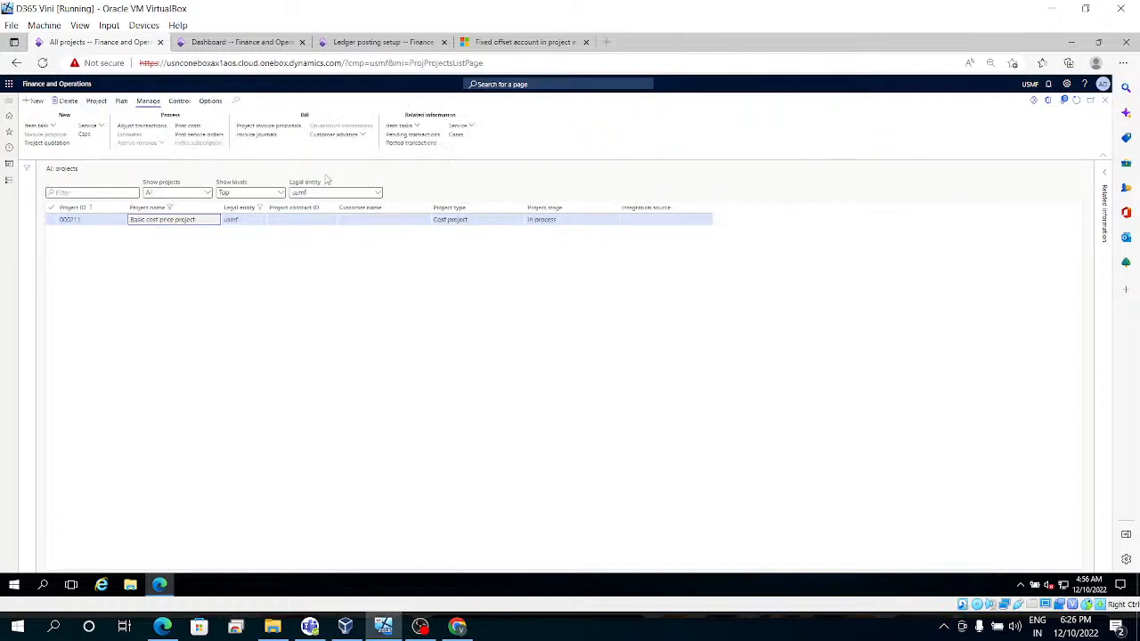
Step: Create a new PrjJrn expense journal for the Basic cost price project and open its lines
left_click(104, 103)
left_click(428, 134)
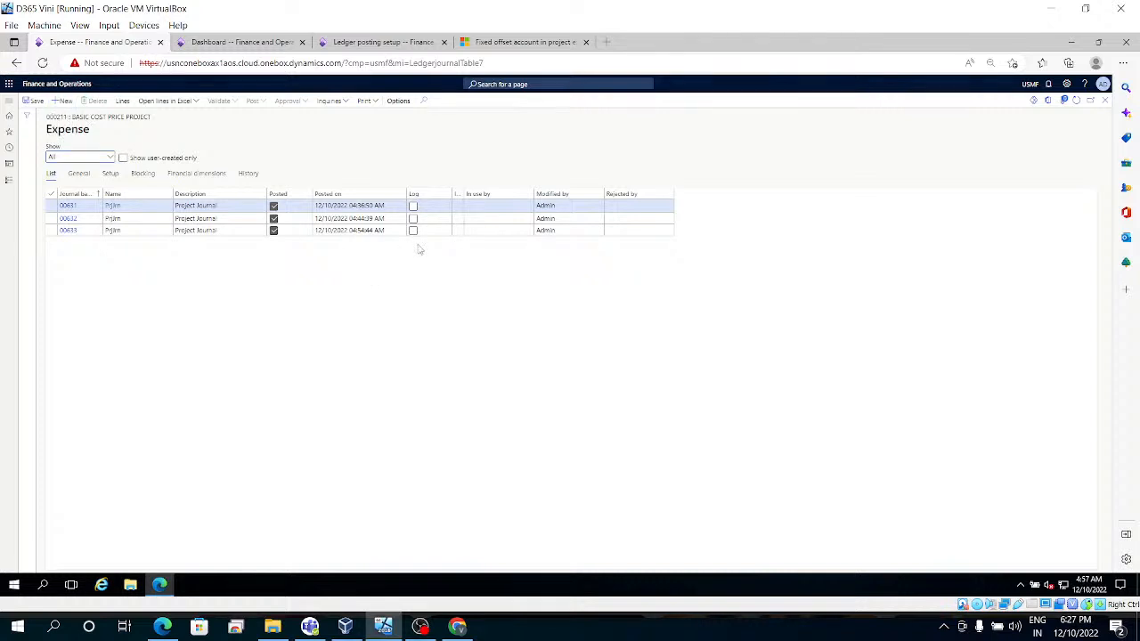
key("alt+n")
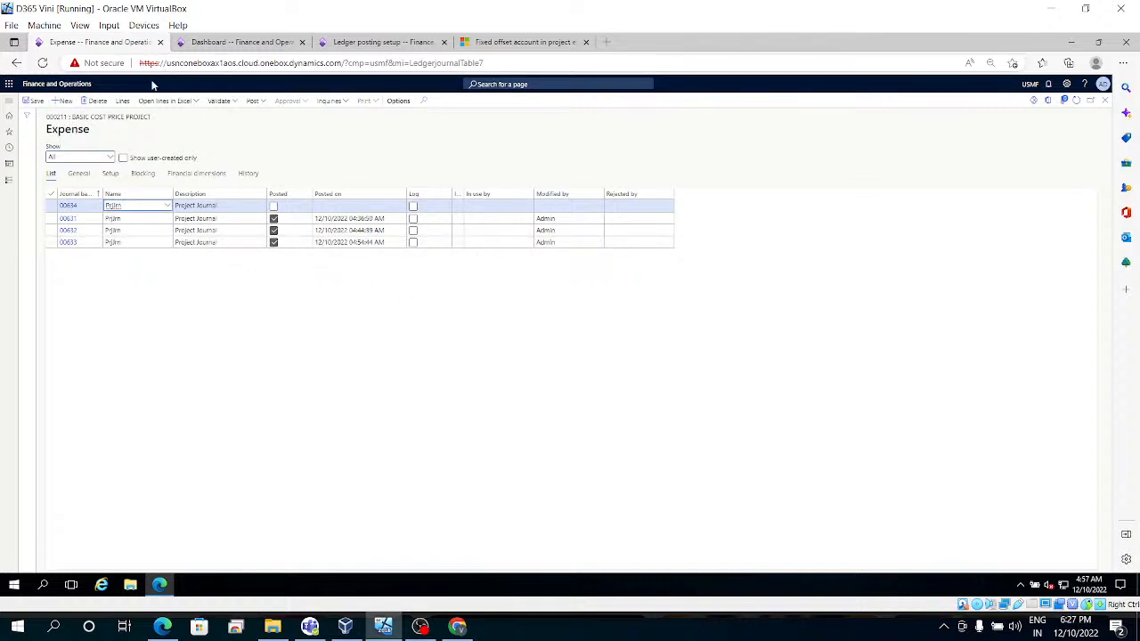
left_click(121, 104)
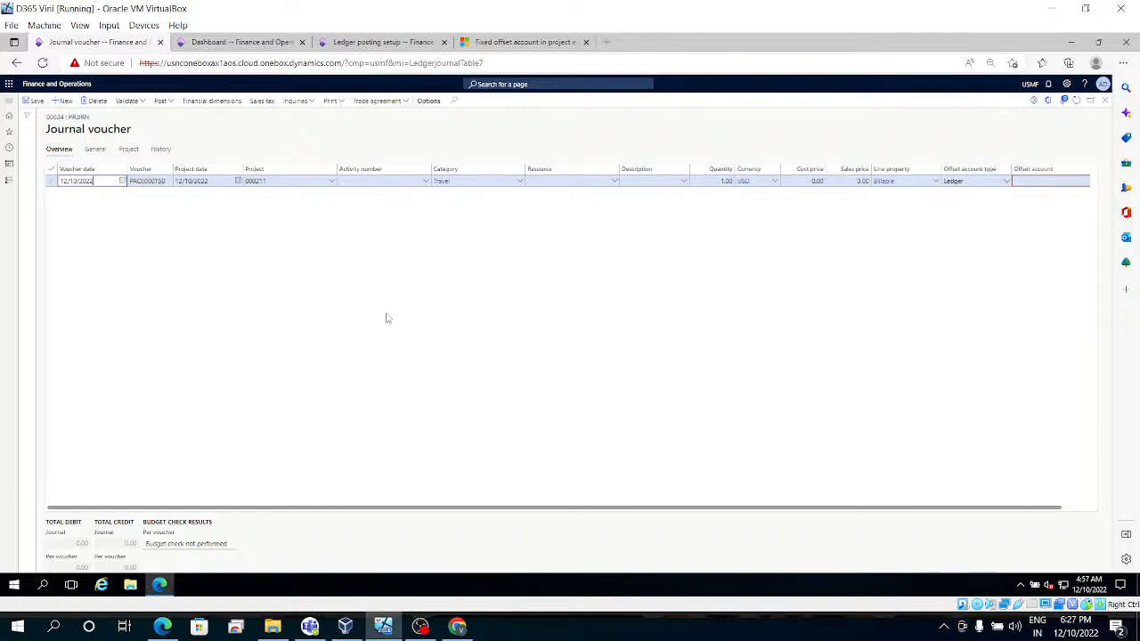
Step: Set the Travel line's cost price to 300 and display the available offset accounts
left_click(377, 181)
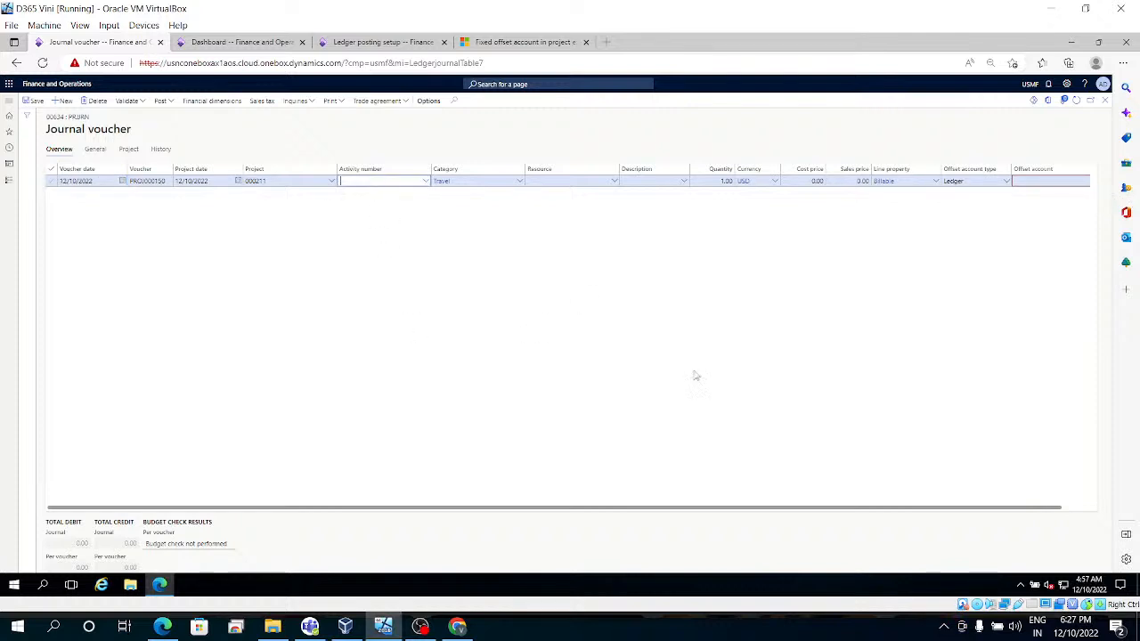
key("Tab")
key("Tab")
key("Tab")
key("Tab")
key("Tab")
key("Tab")
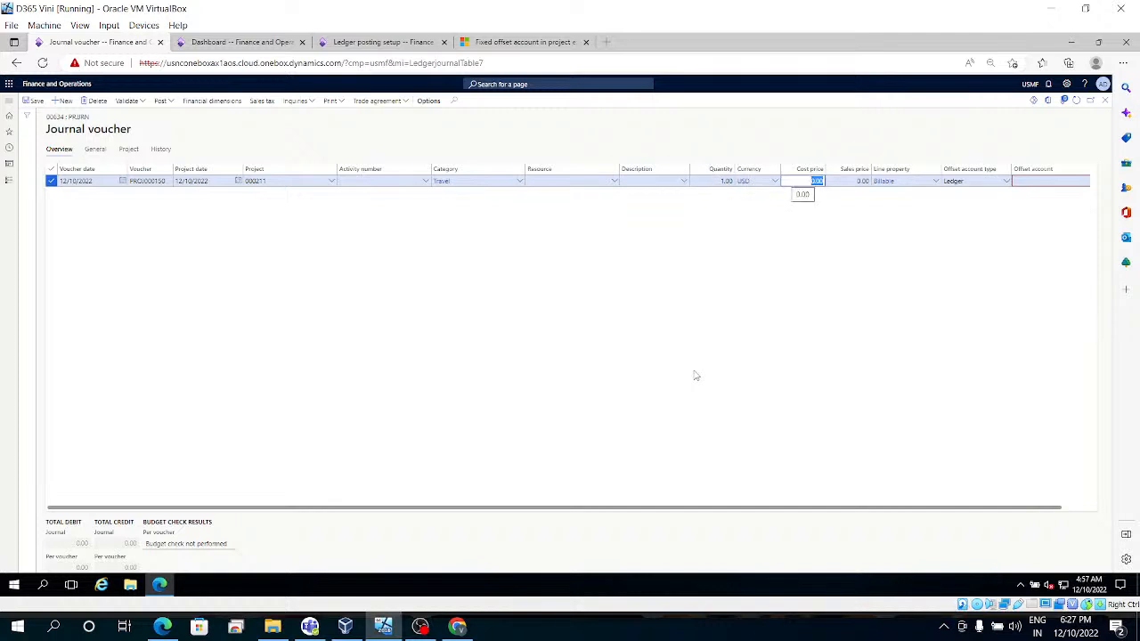
type("1")
key("Tab")
key("Tab")
key("Tab")
key("Tab")
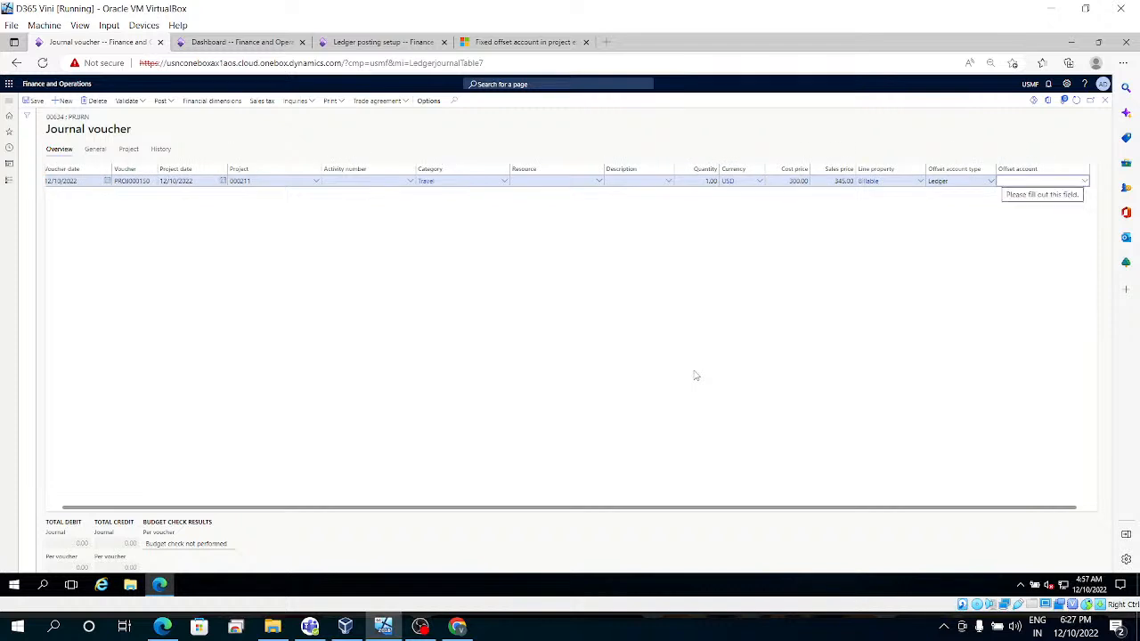
left_click(1085, 183)
left_click(1086, 184)
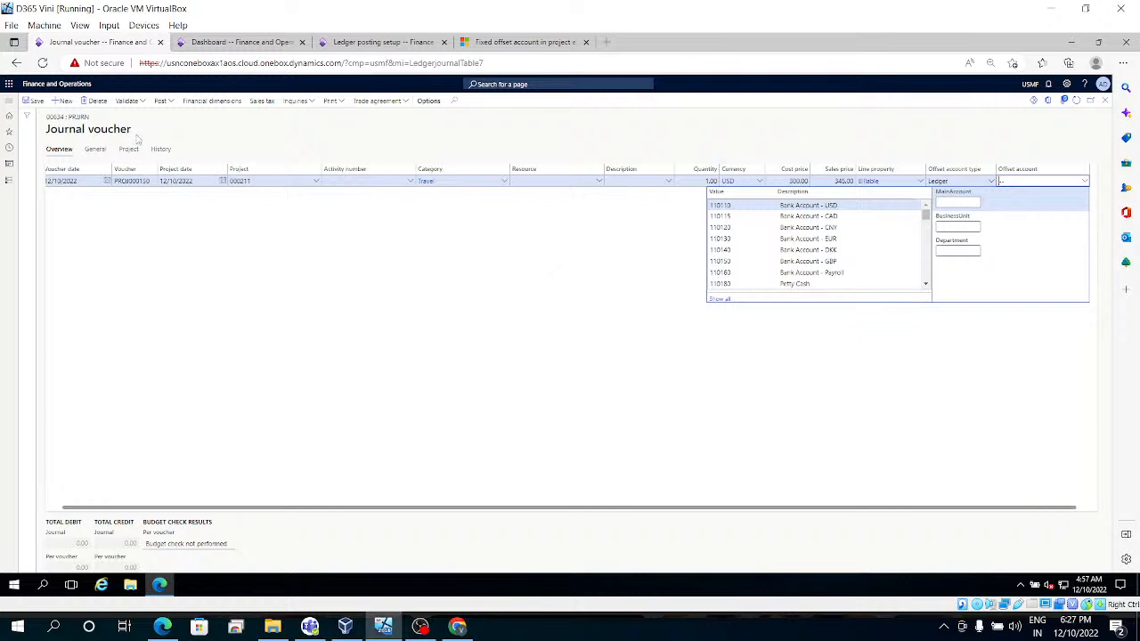
Step: Delete the Travel line and close the expense journal to return to the list of all projects
left_click(104, 105)
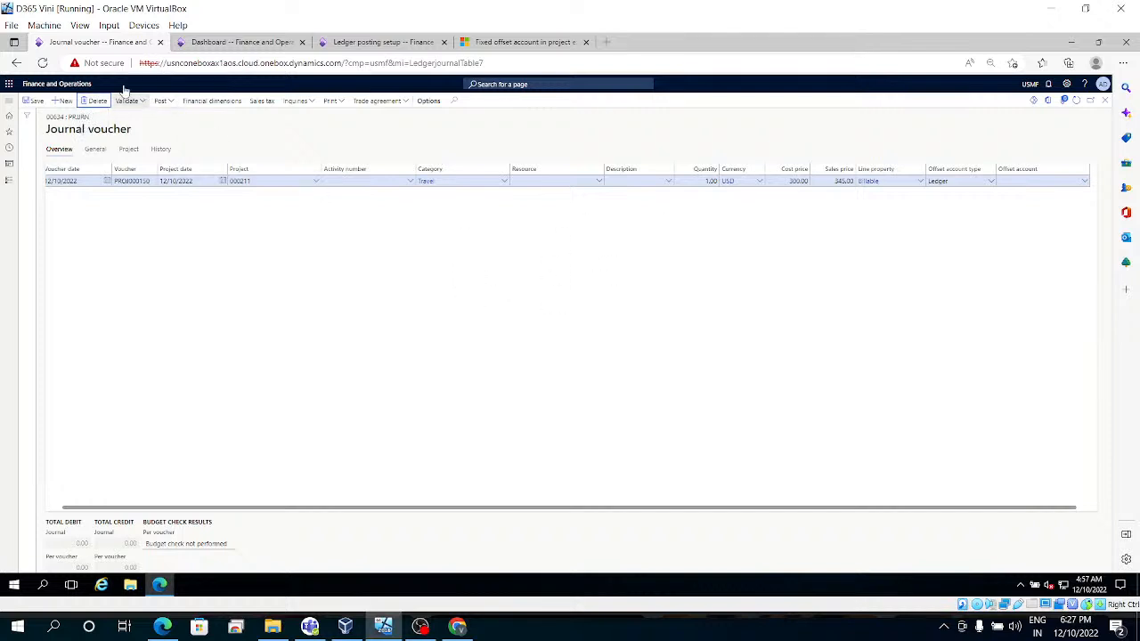
left_click(93, 101)
left_click(1105, 103)
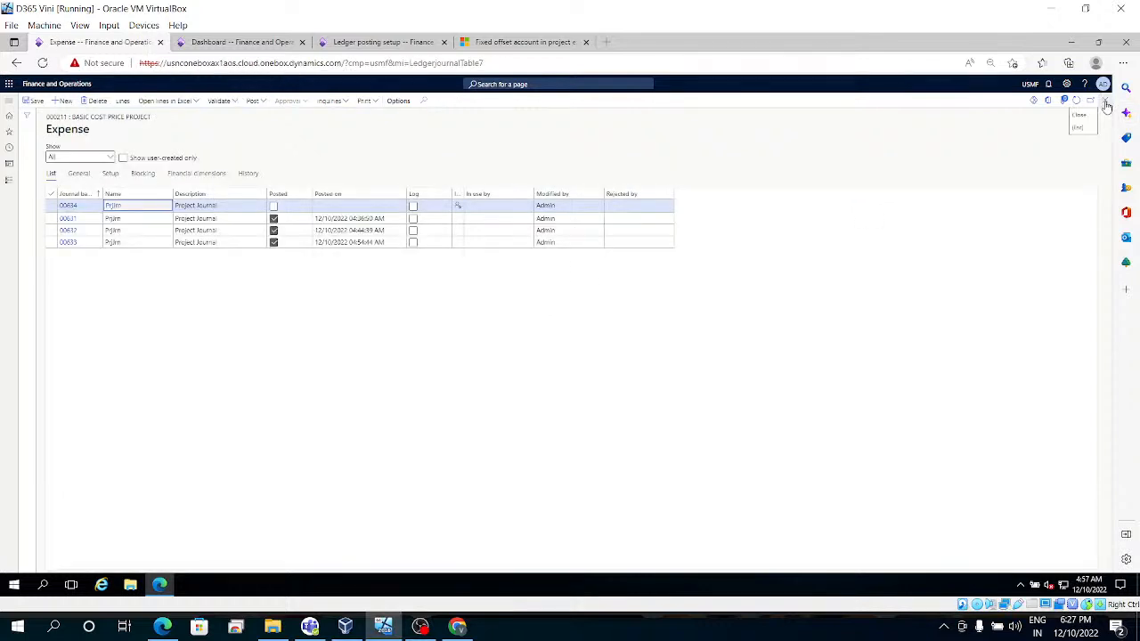
left_click(1106, 104)
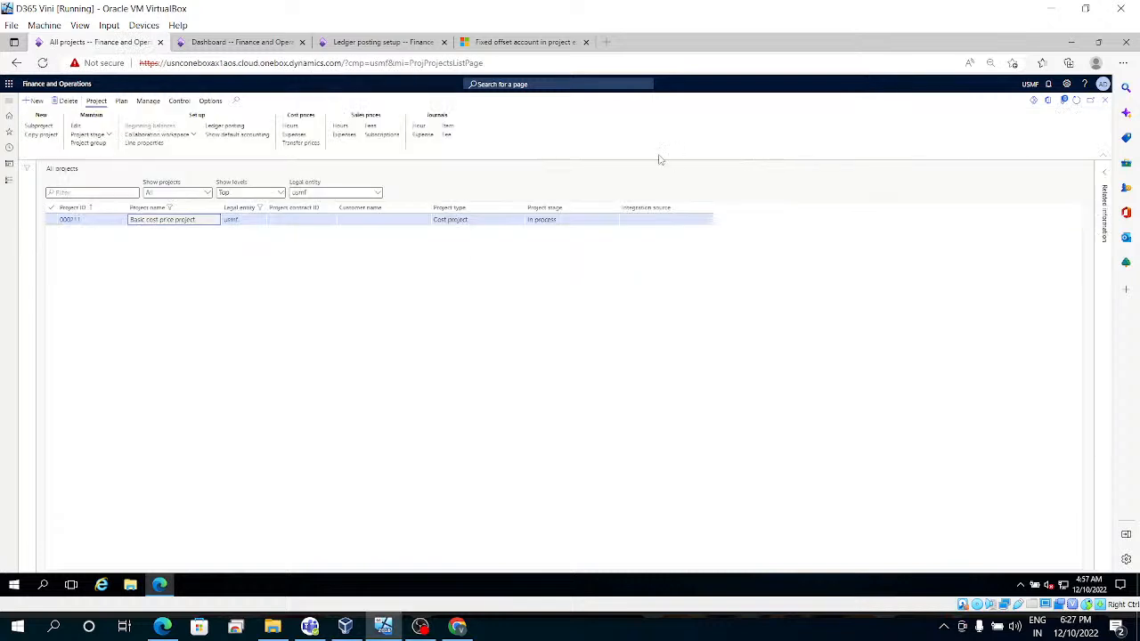
Step: Open the project statements of the Basic cost price project and calculate the actual amounts
left_click(186, 109)
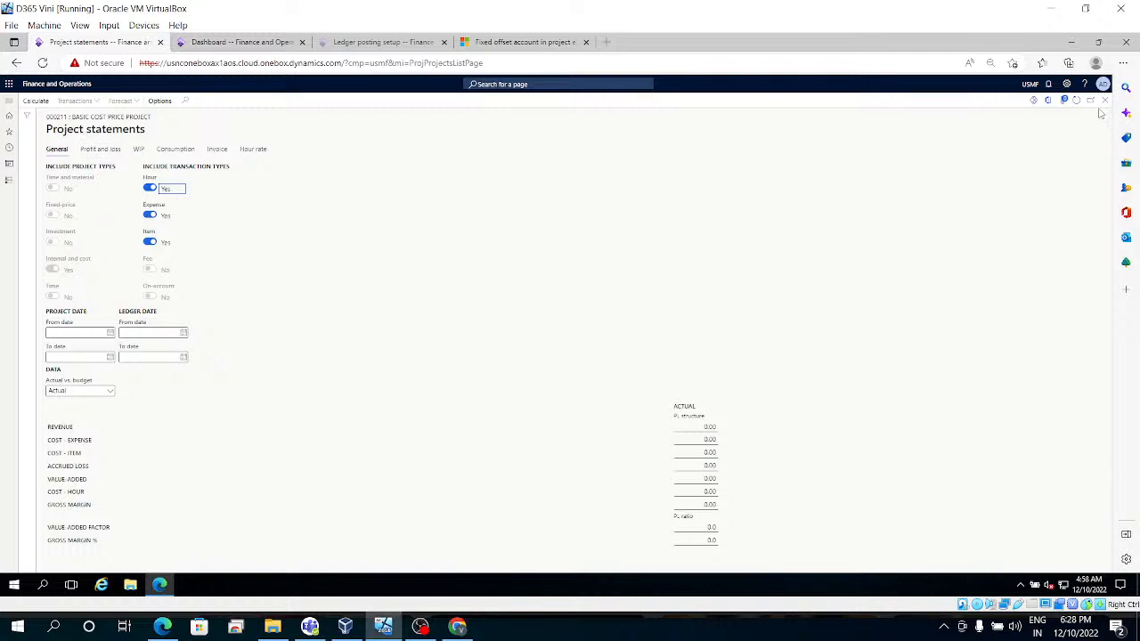
left_click(37, 103)
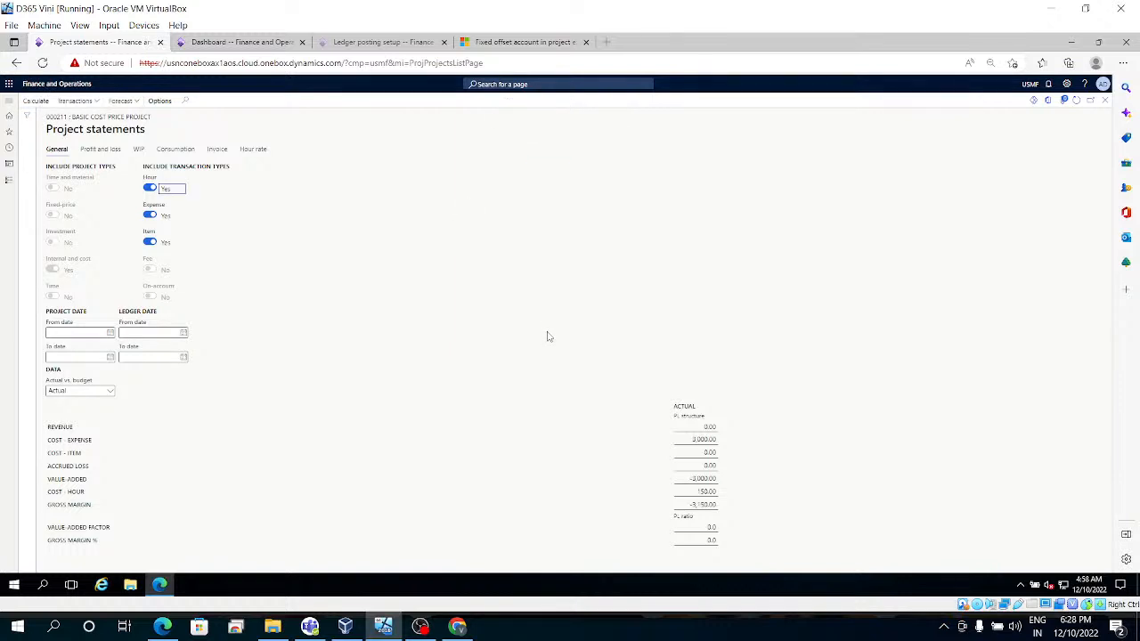
left_click(706, 492)
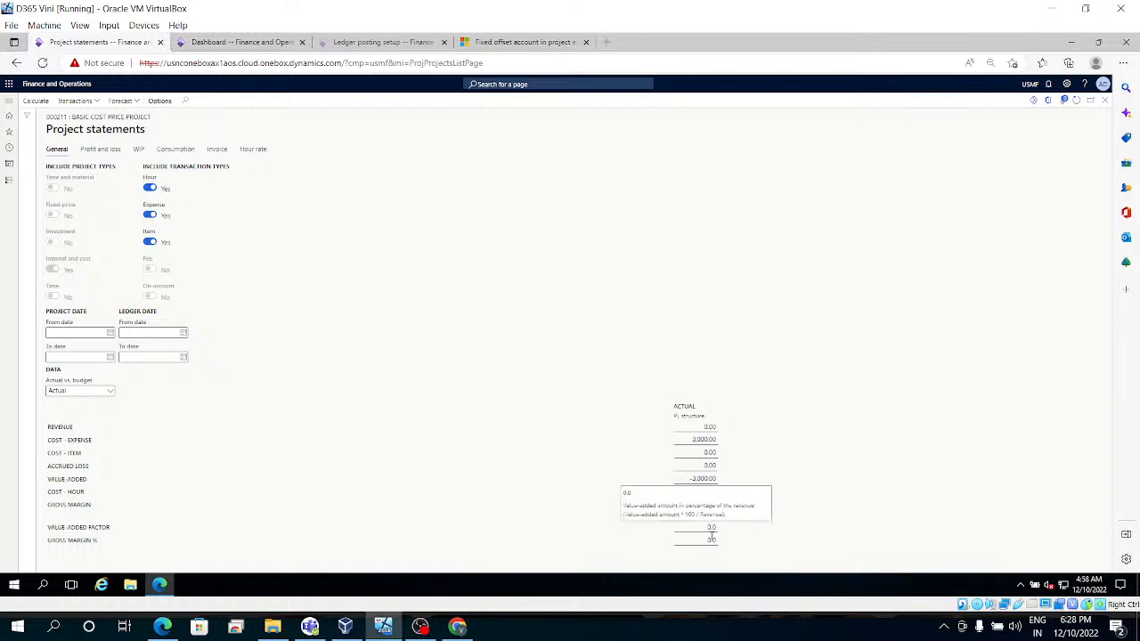
Step: Examine the project statements' profit and loss, WIP, consumption, invoice and hour rate figures
left_click(100, 149)
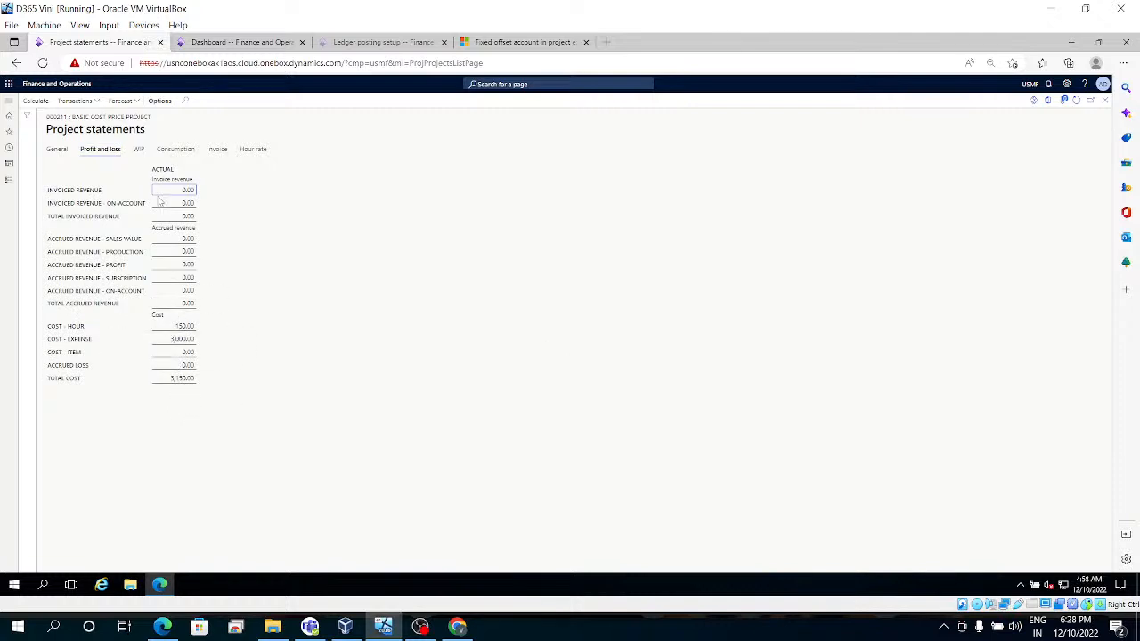
left_click(138, 149)
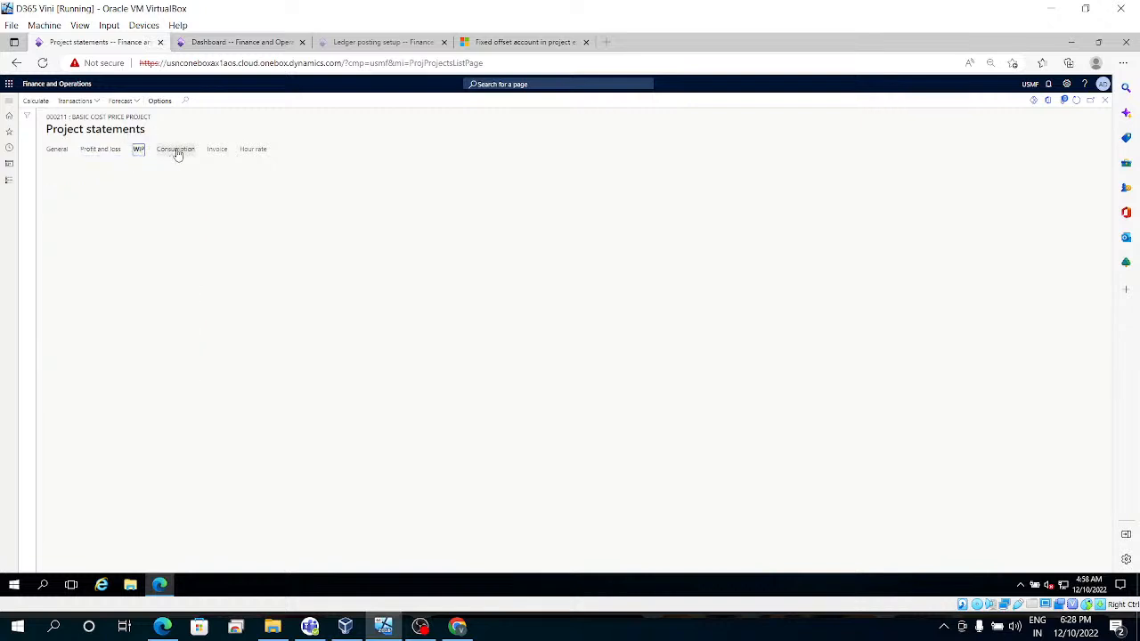
left_click(176, 151)
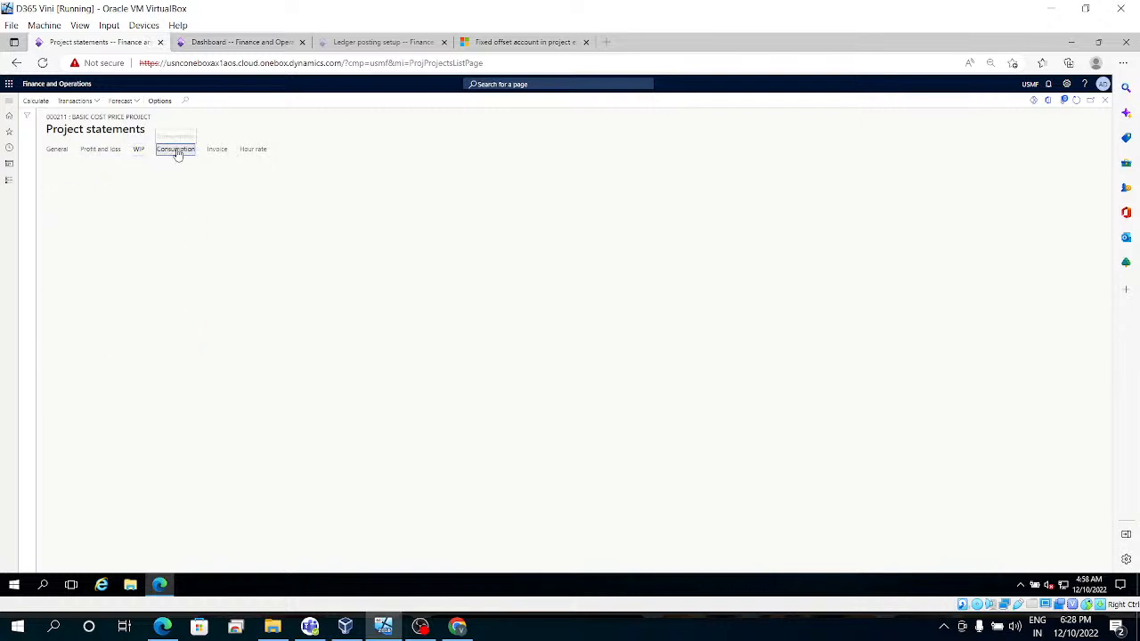
left_click(227, 153)
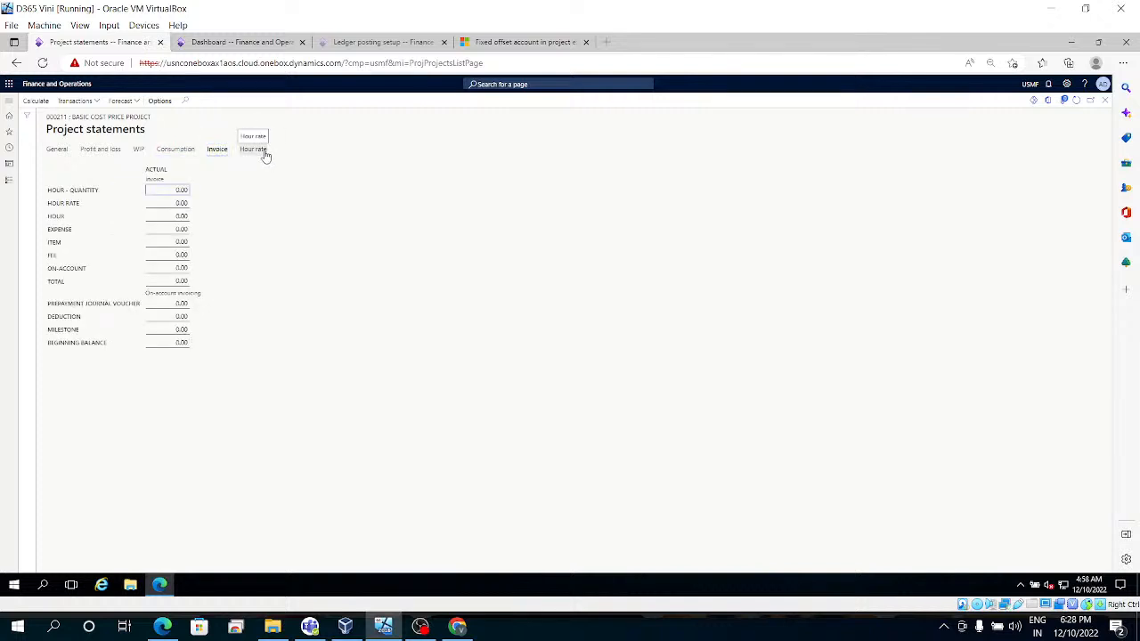
left_click(265, 155)
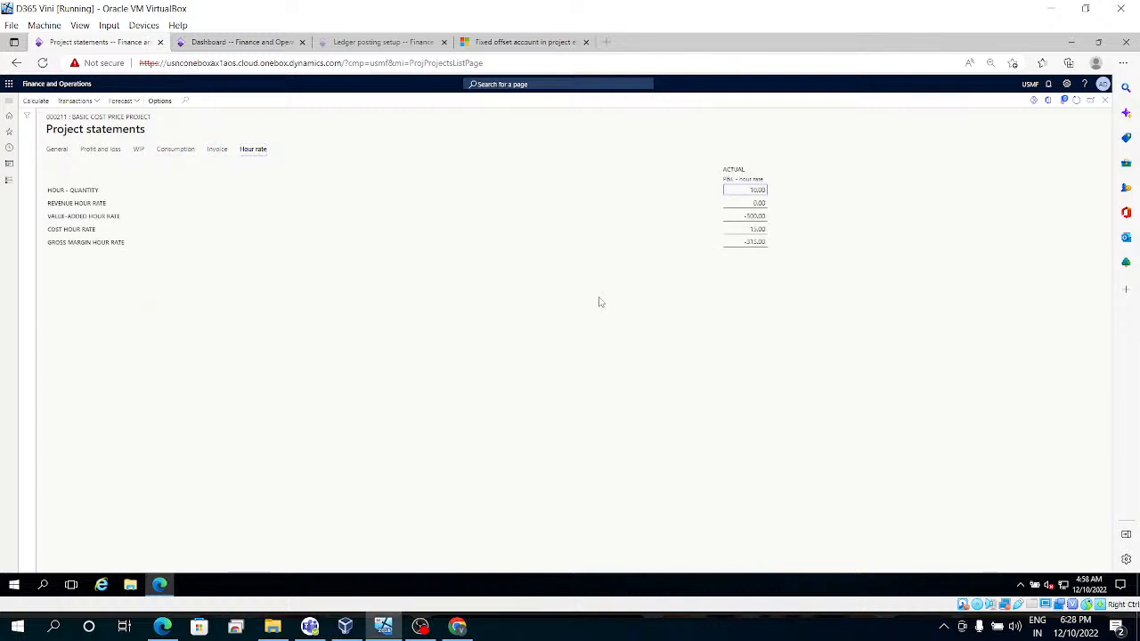
left_click(760, 215)
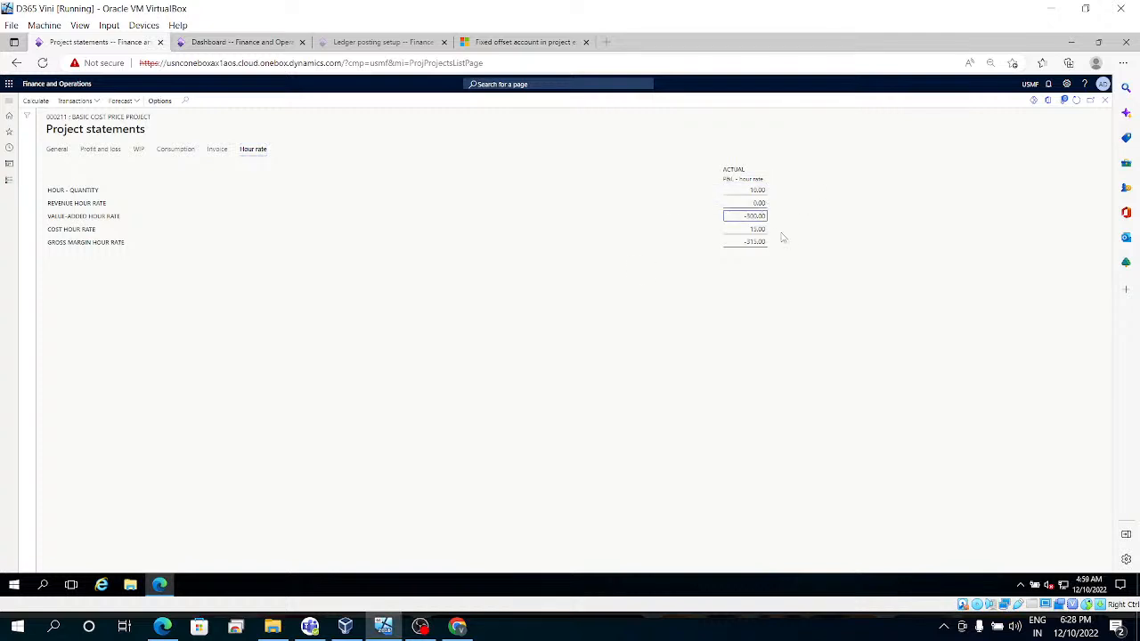